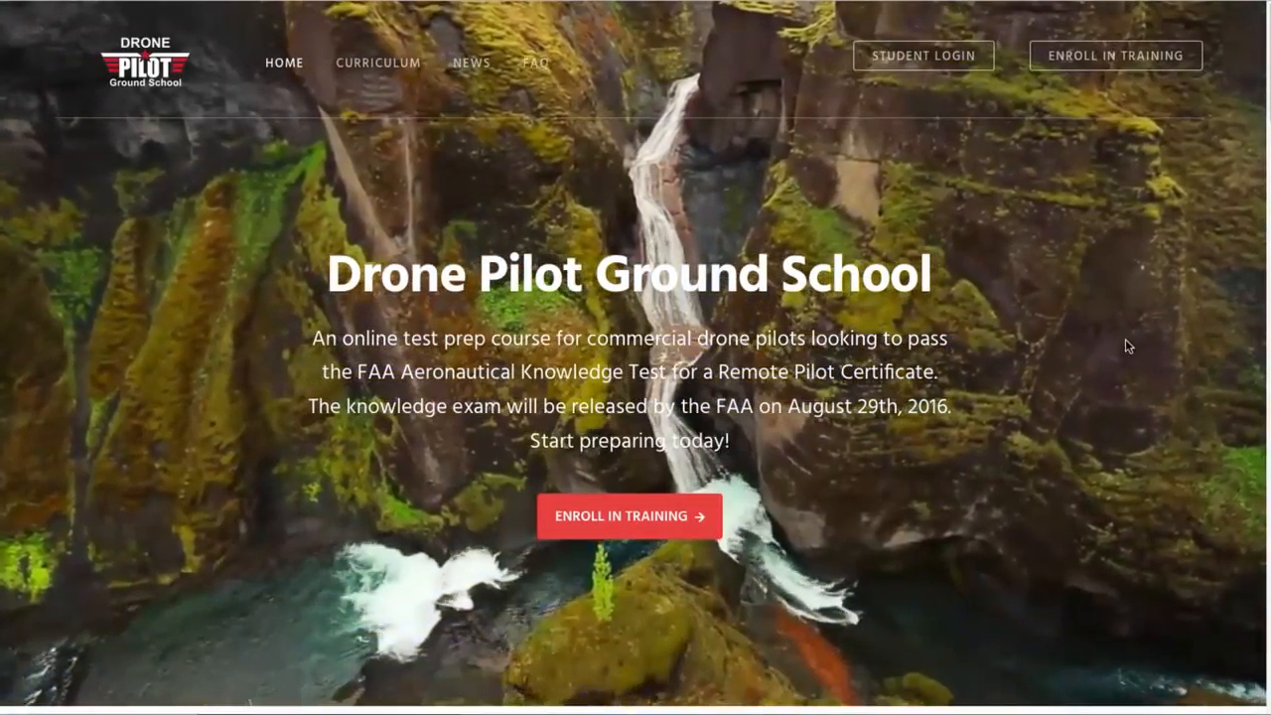
Look through the Drone Pilot Ground School home page, from the enrollment banner to the footer links
scroll(1125, 346, "down", 3)
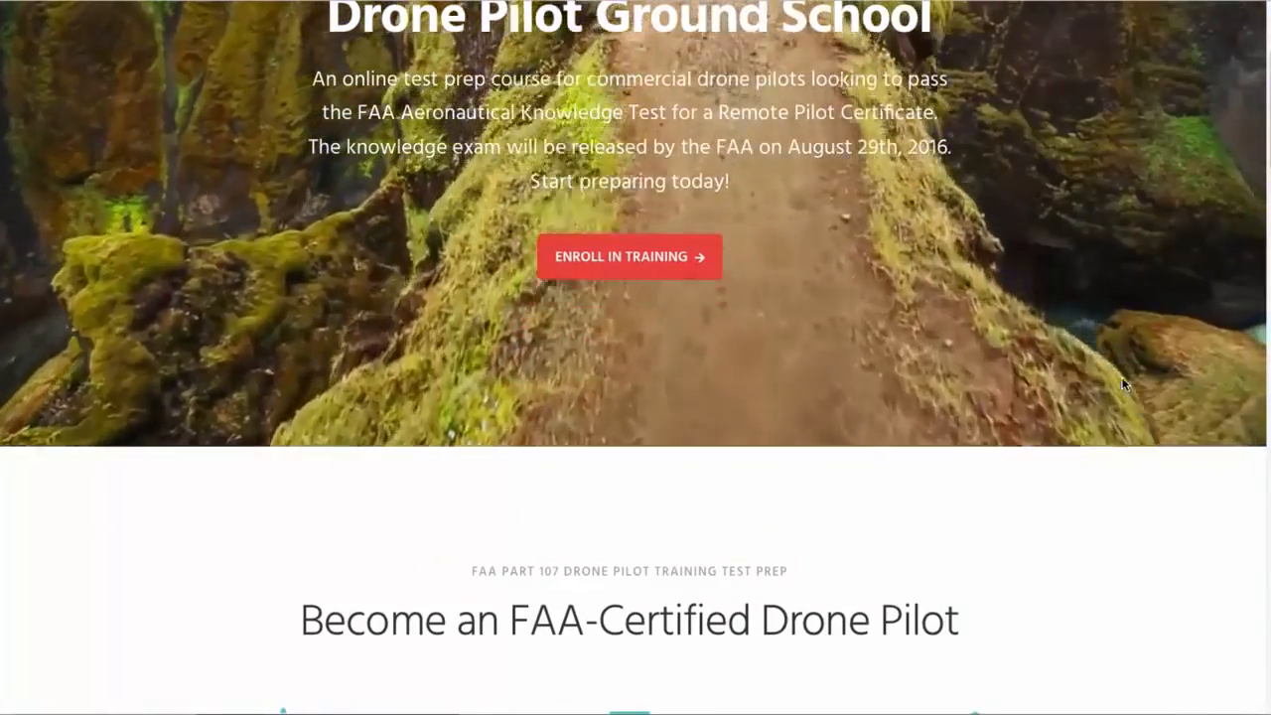
scroll(1112, 427, "down", 10)
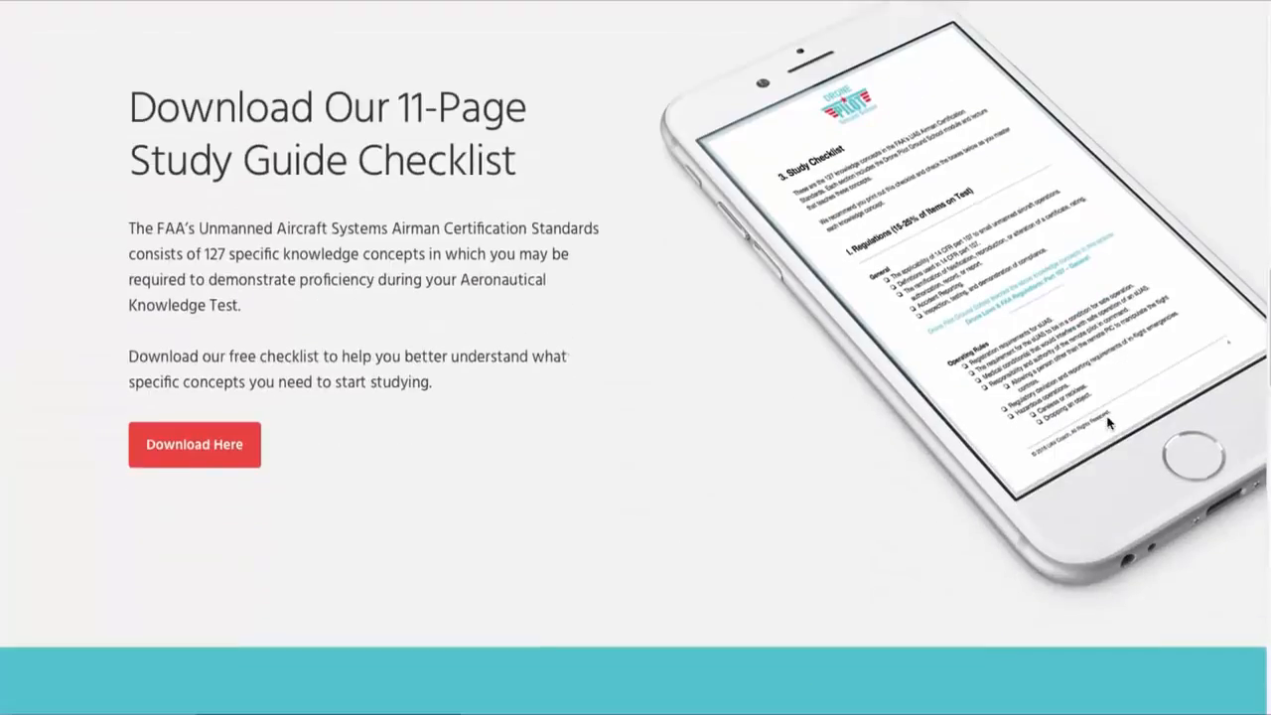
scroll(1110, 424, "down", 12)
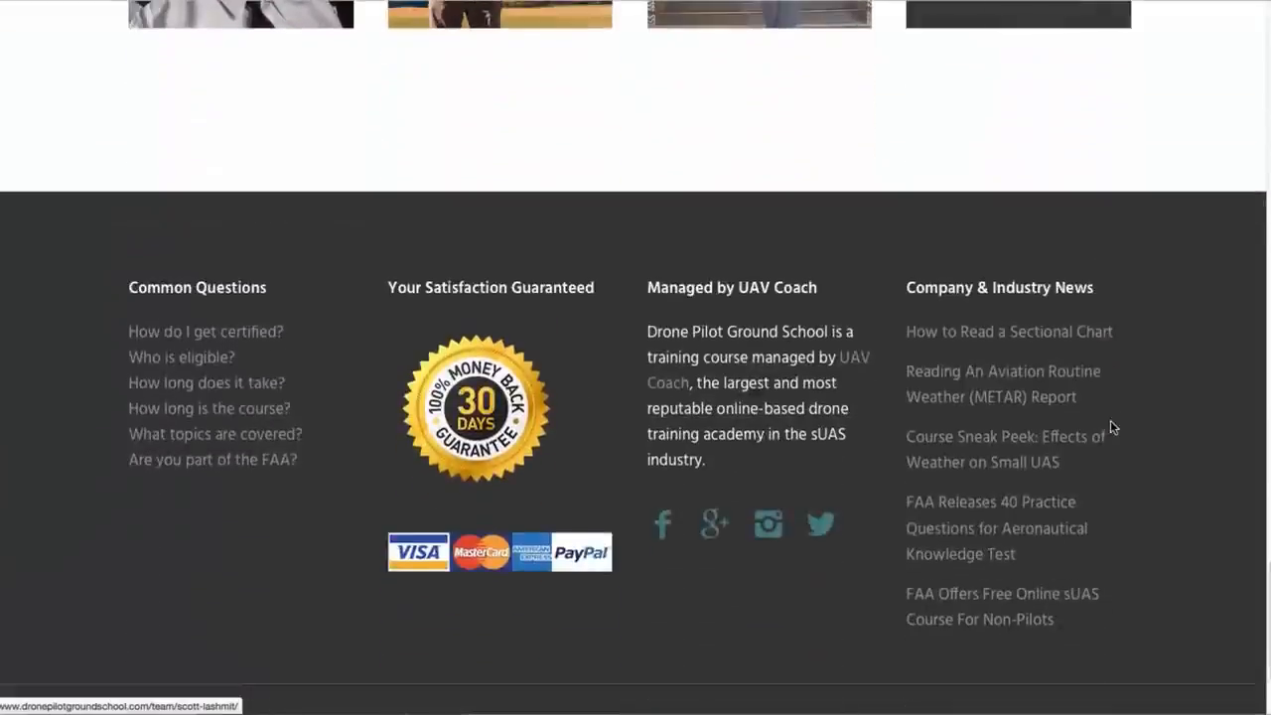
scroll(1110, 420, "up", 20)
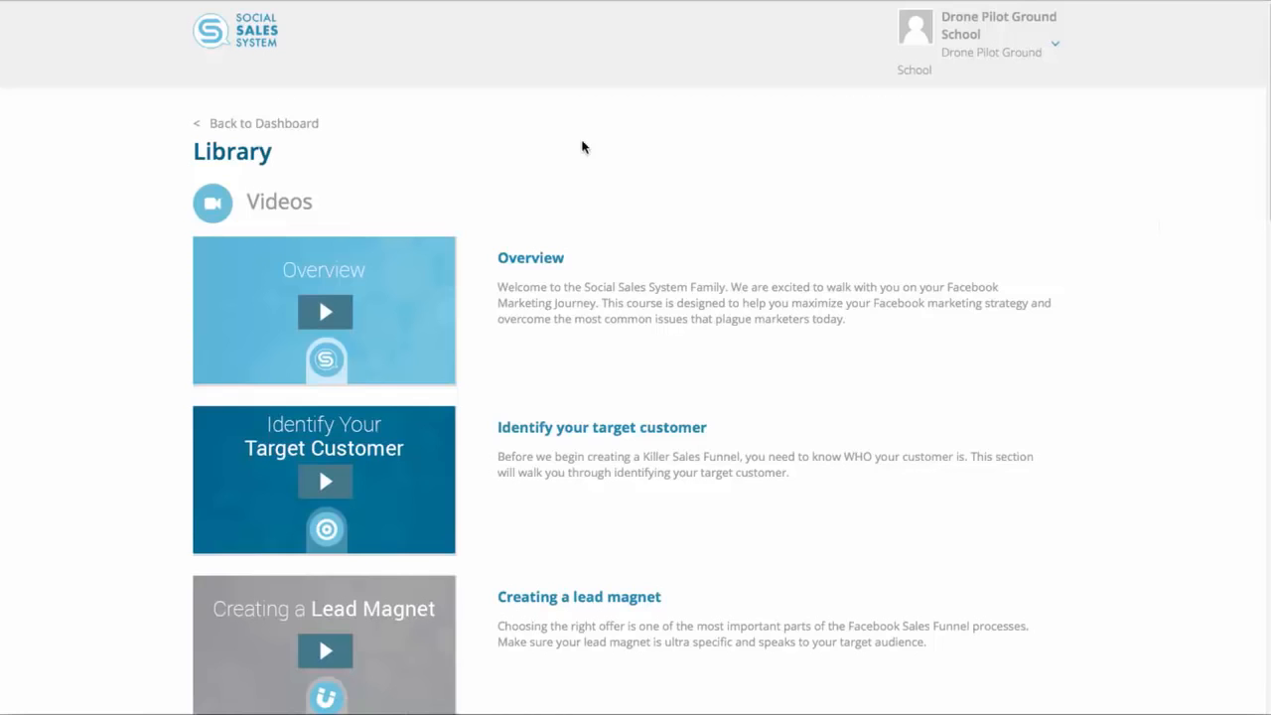
From the Social Sales System dashboard, open the Video Library and Resources and look through the listed course videos
left_click(260, 32)
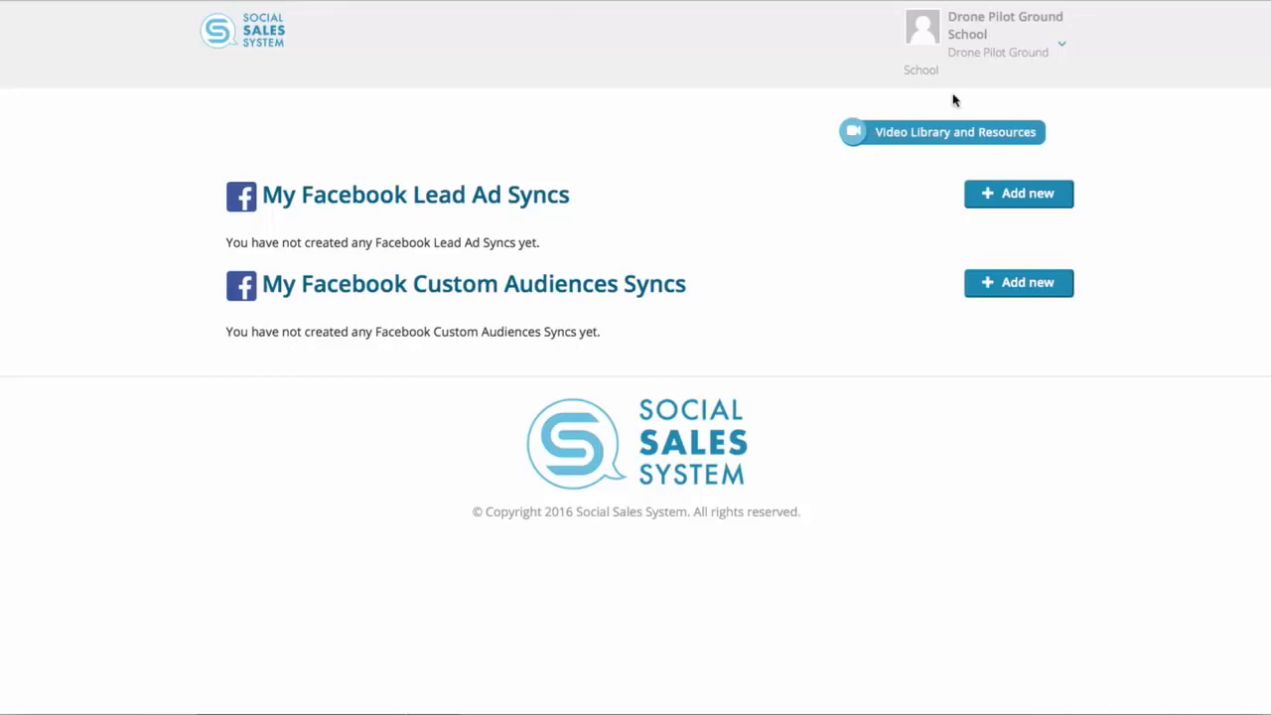
left_click(987, 132)
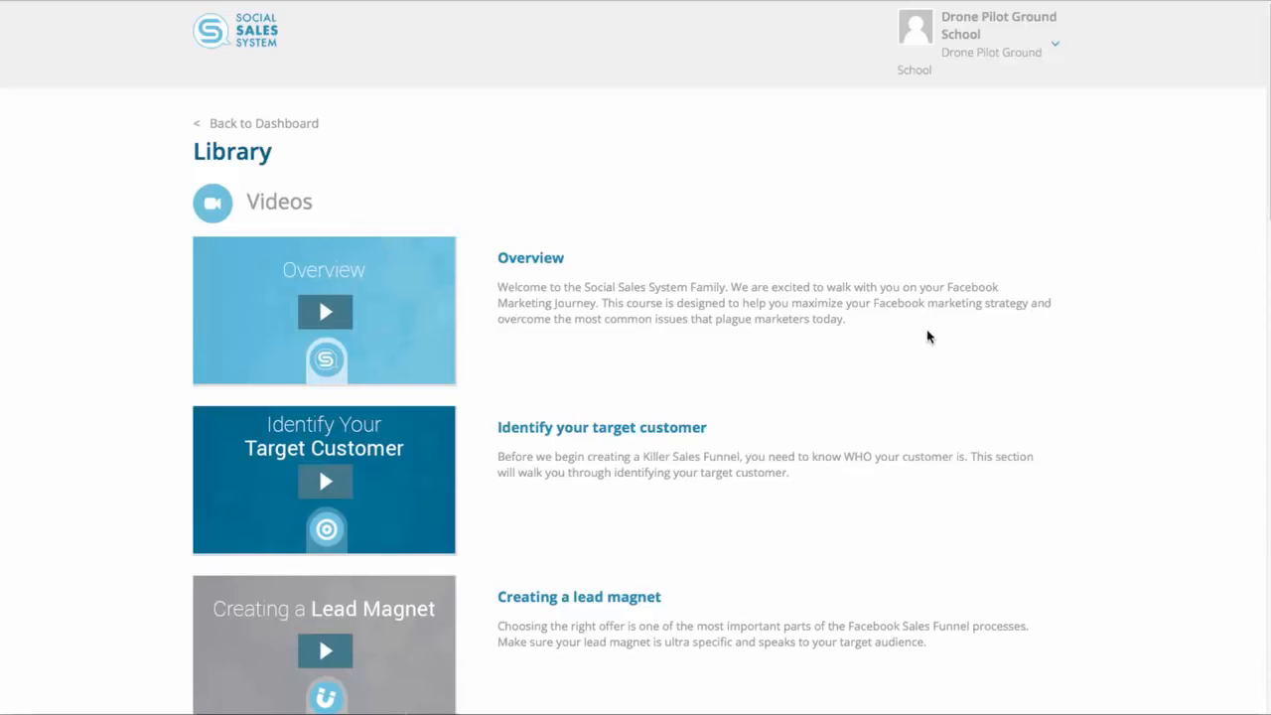
scroll(953, 339, "down", 1)
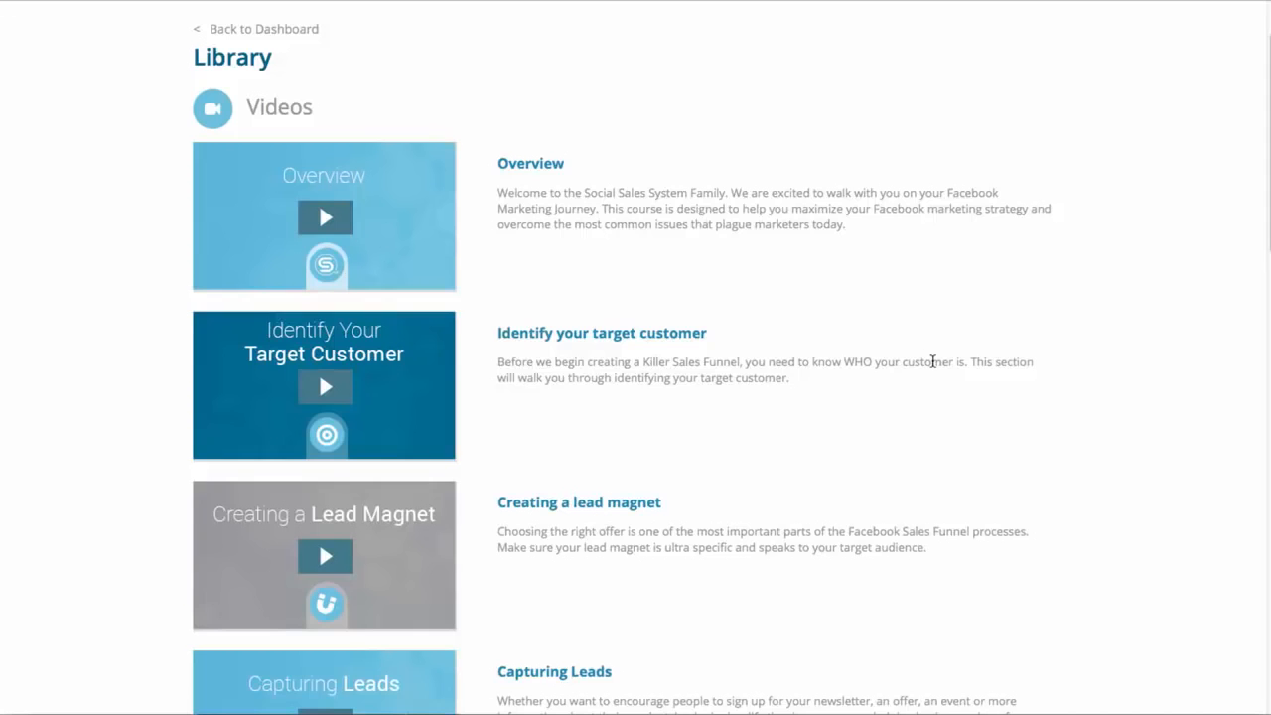
scroll(900, 345, "down", 3)
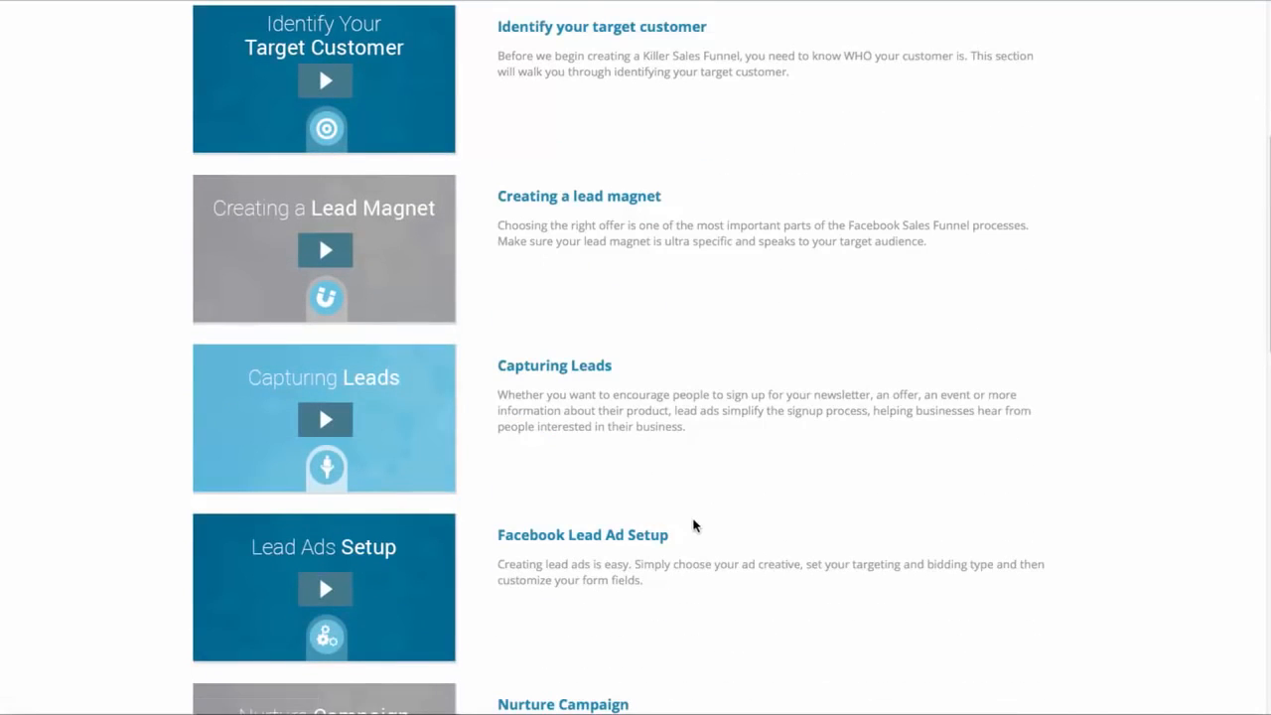
scroll(724, 511, "down", 3)
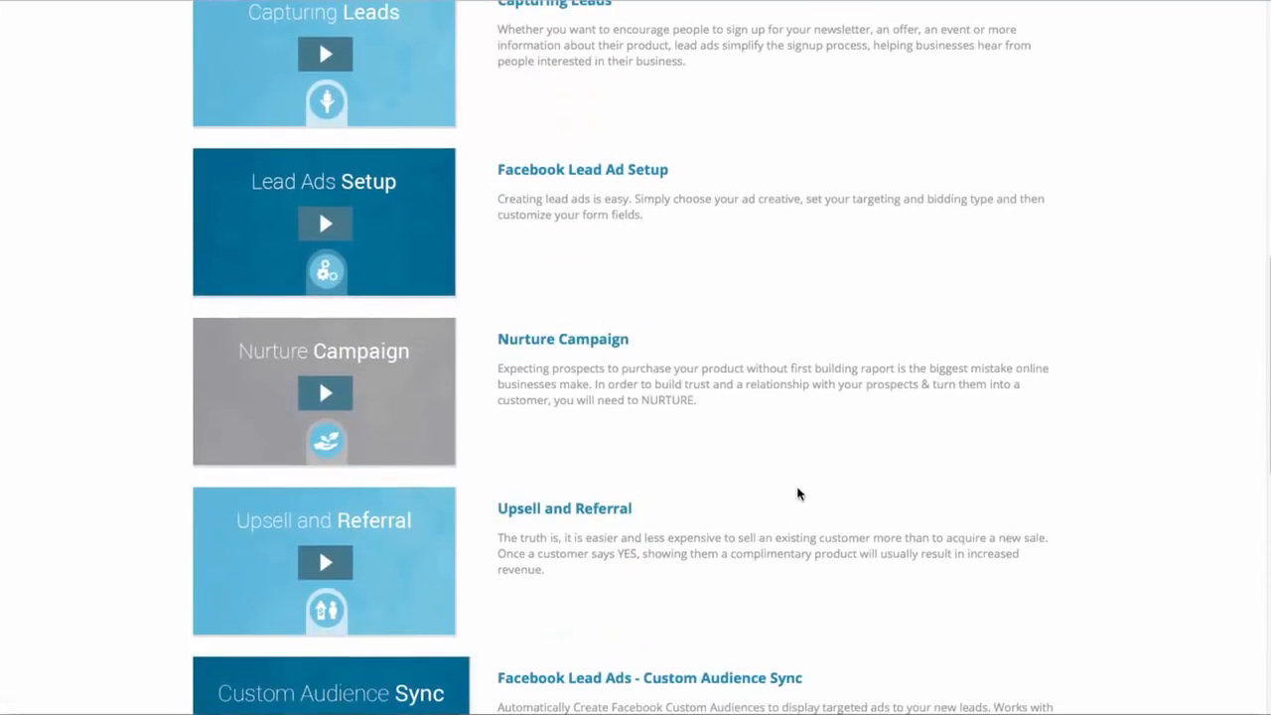
scroll(797, 493, "down", 6)
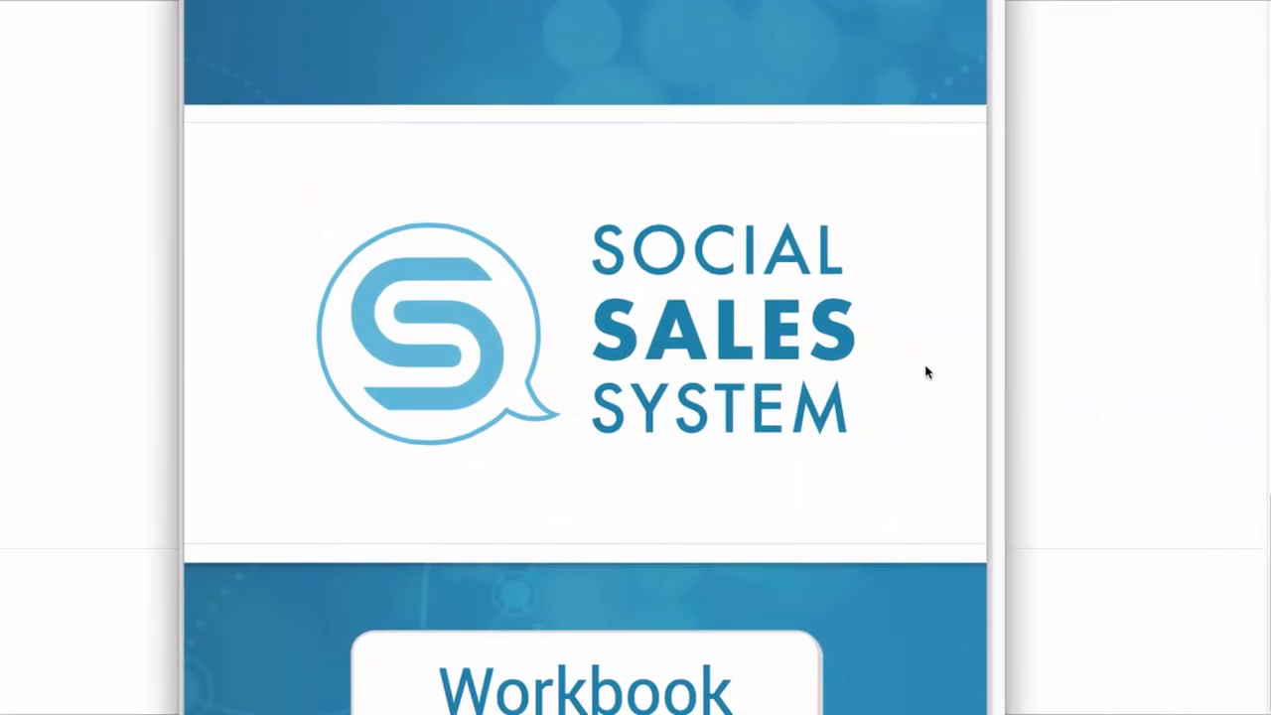
Read through the Social Sales System workbook's opening pages, from the cover and owner details to the Table of Contents
scroll(928, 370, "down", 5)
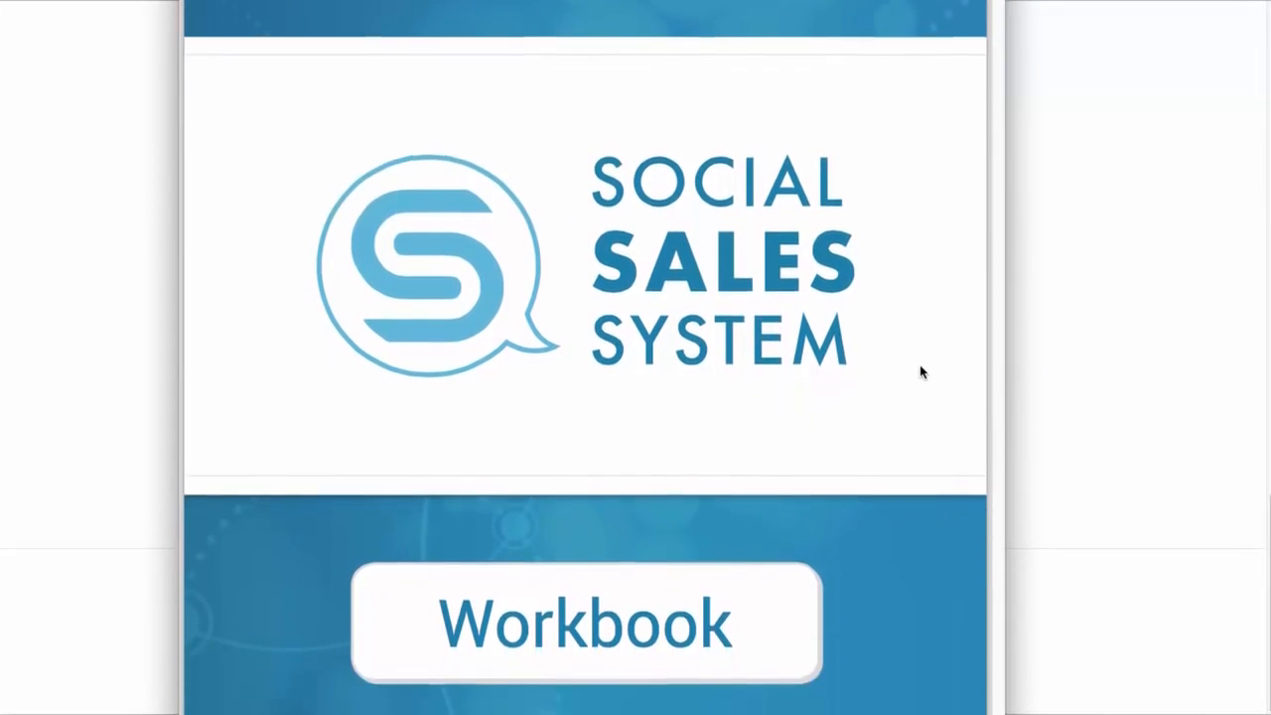
scroll(938, 412, "down", 8)
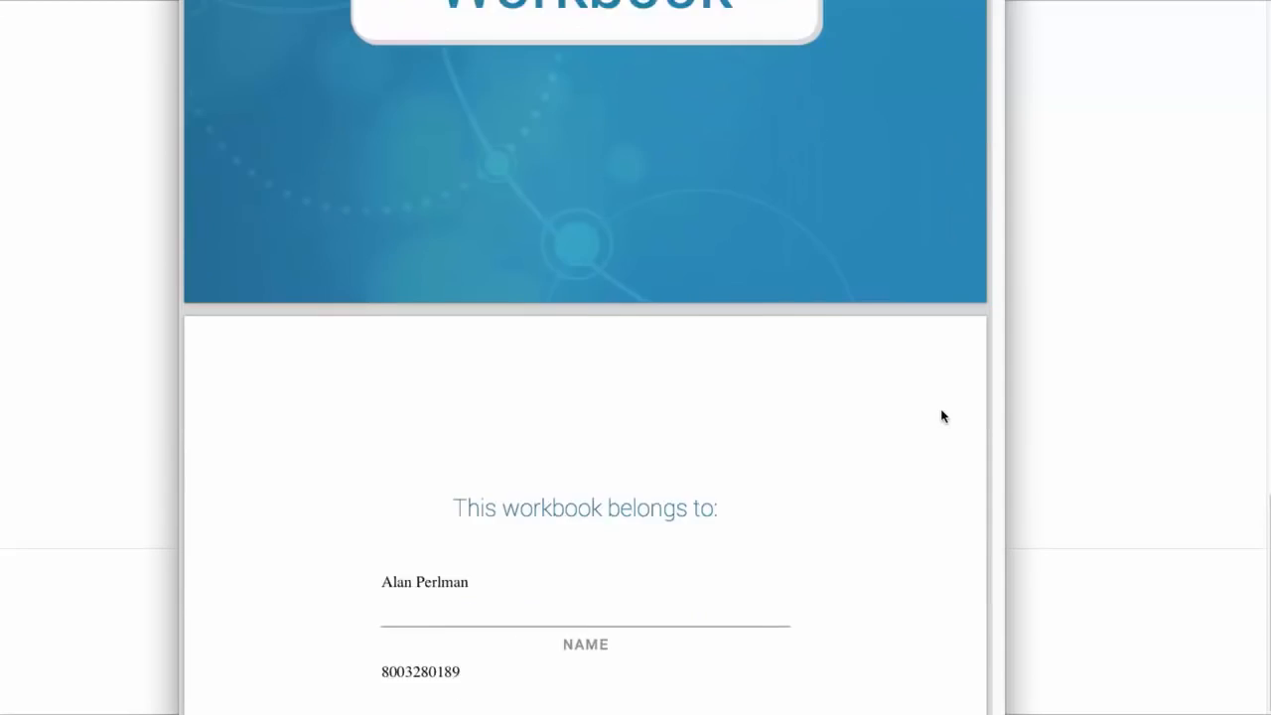
left_click(624, 452)
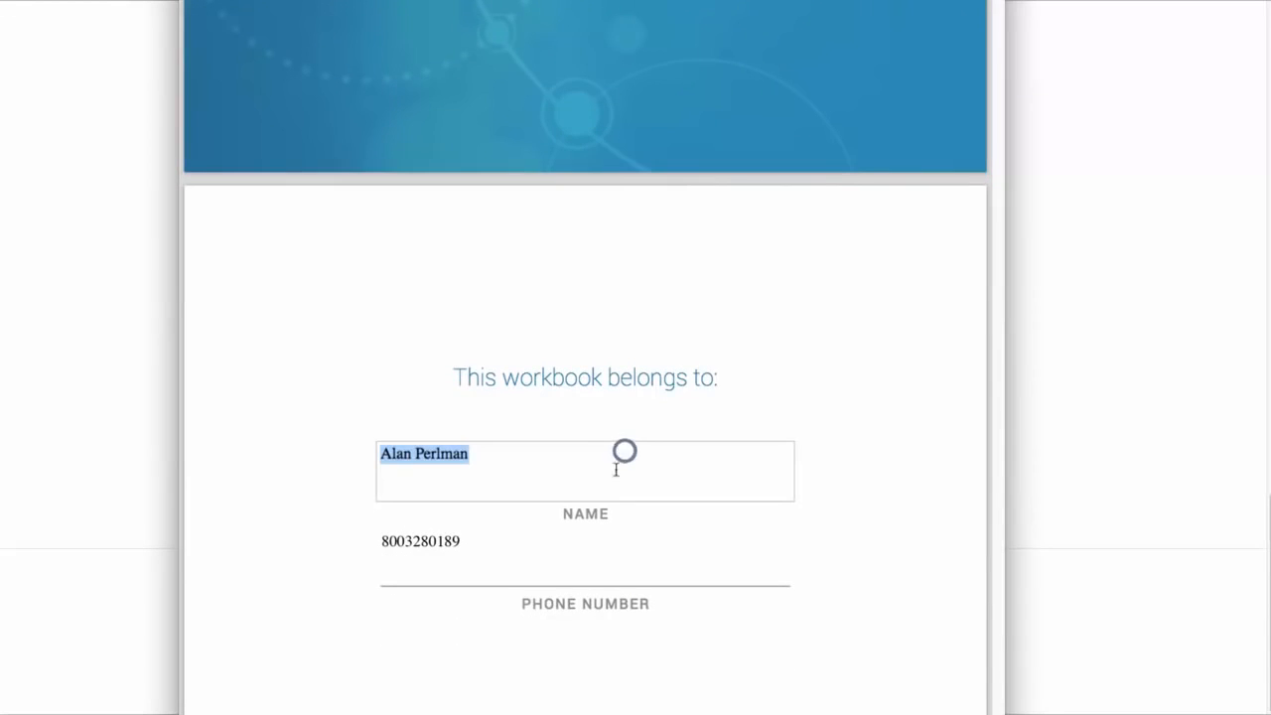
left_click(900, 490)
scroll(900, 488, "down", 2)
scroll(900, 486, "down", 15)
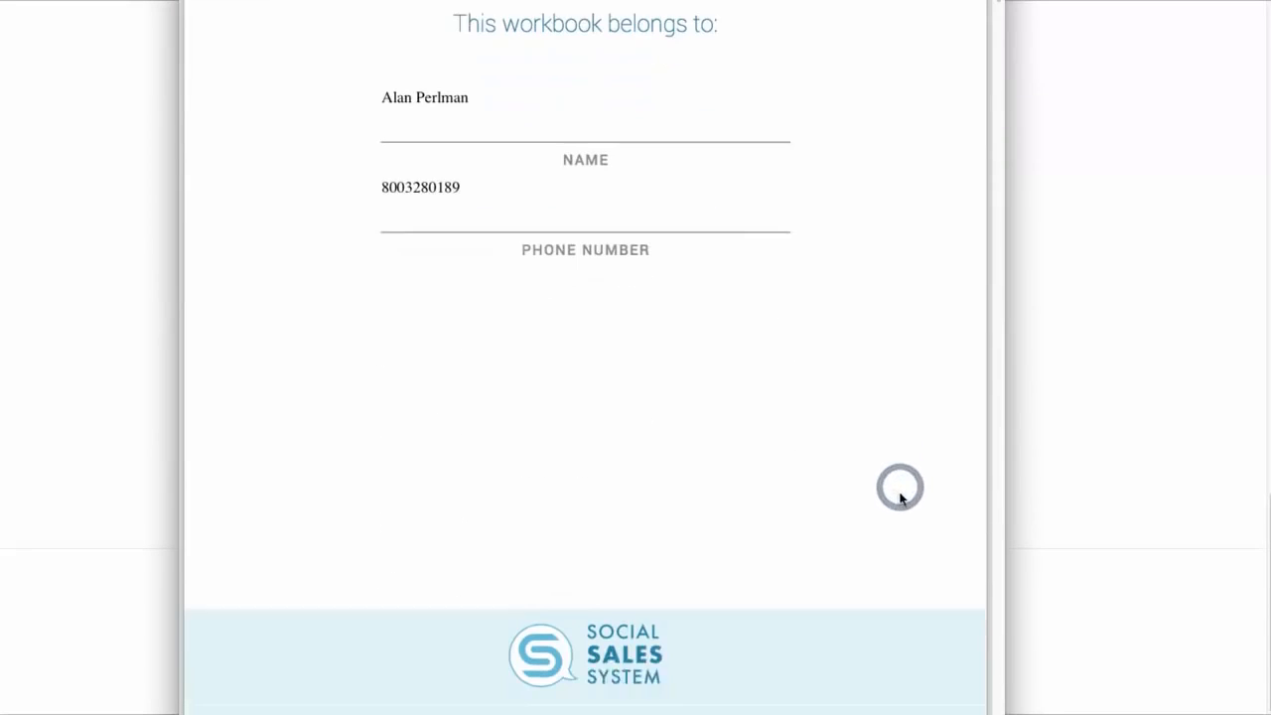
scroll(772, 387, "down", 5)
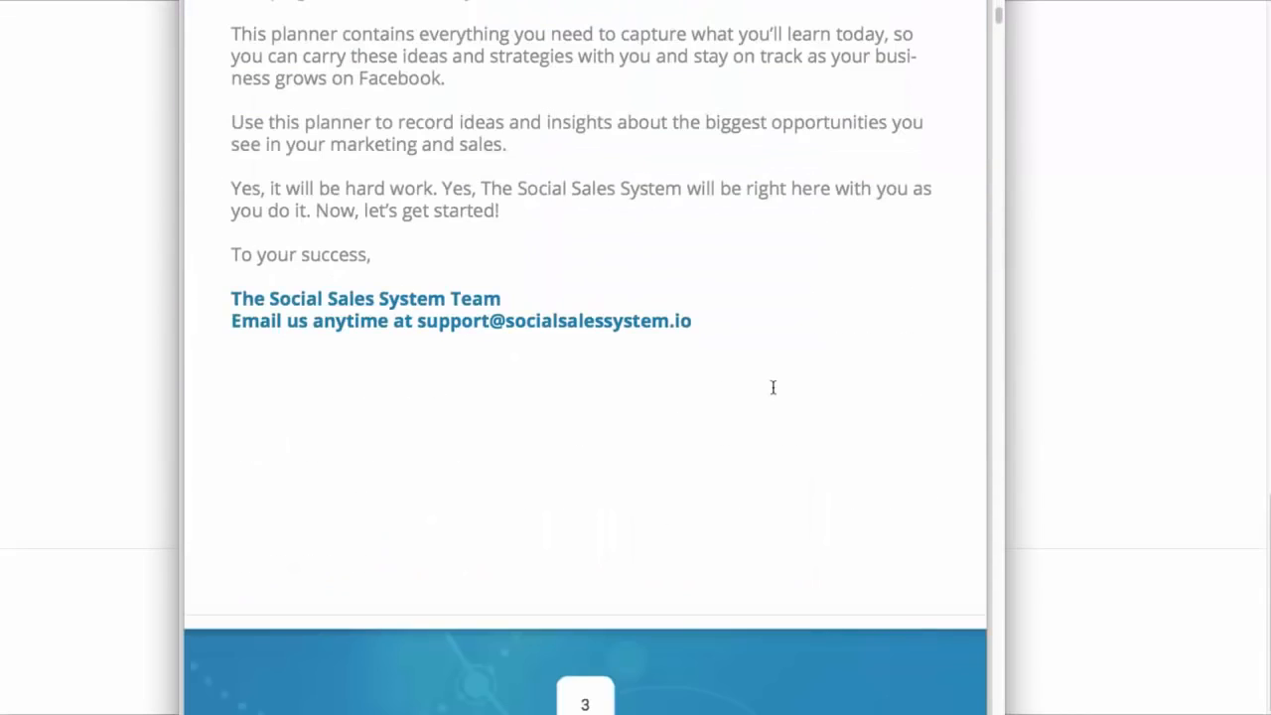
scroll(735, 258, "down", 4)
scroll(737, 269, "down", 4)
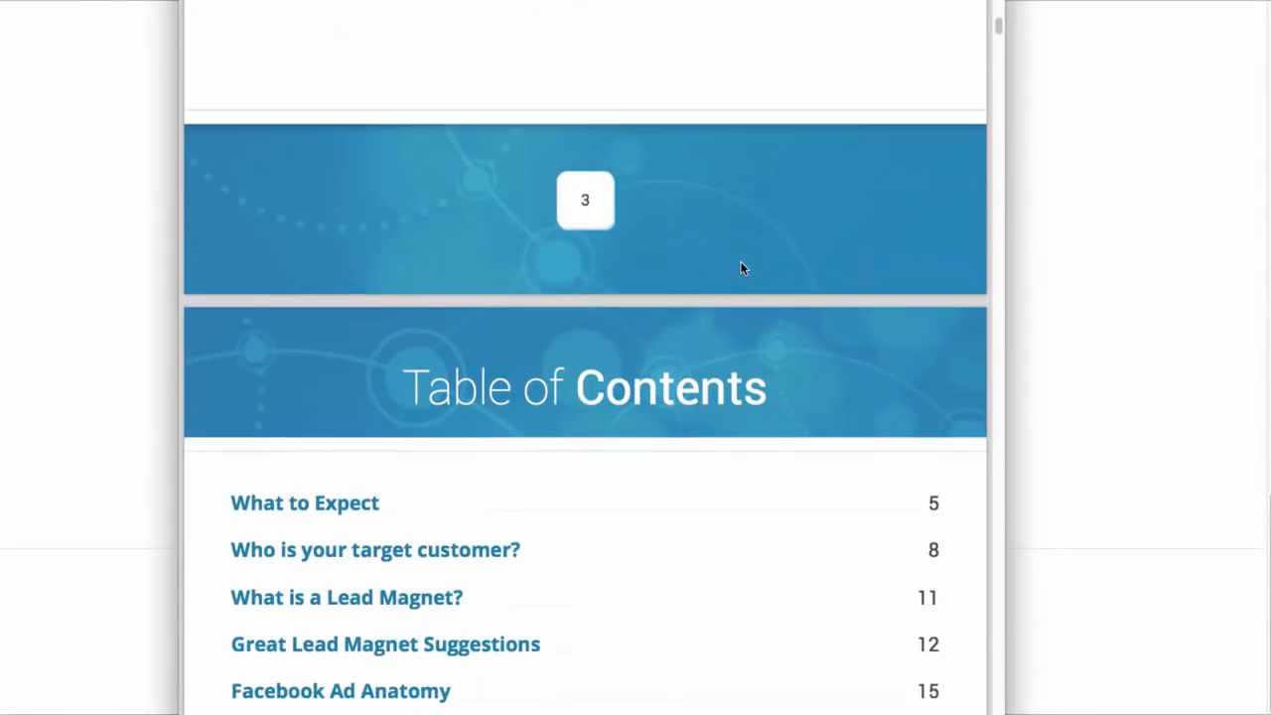
scroll(742, 266, "down", 4)
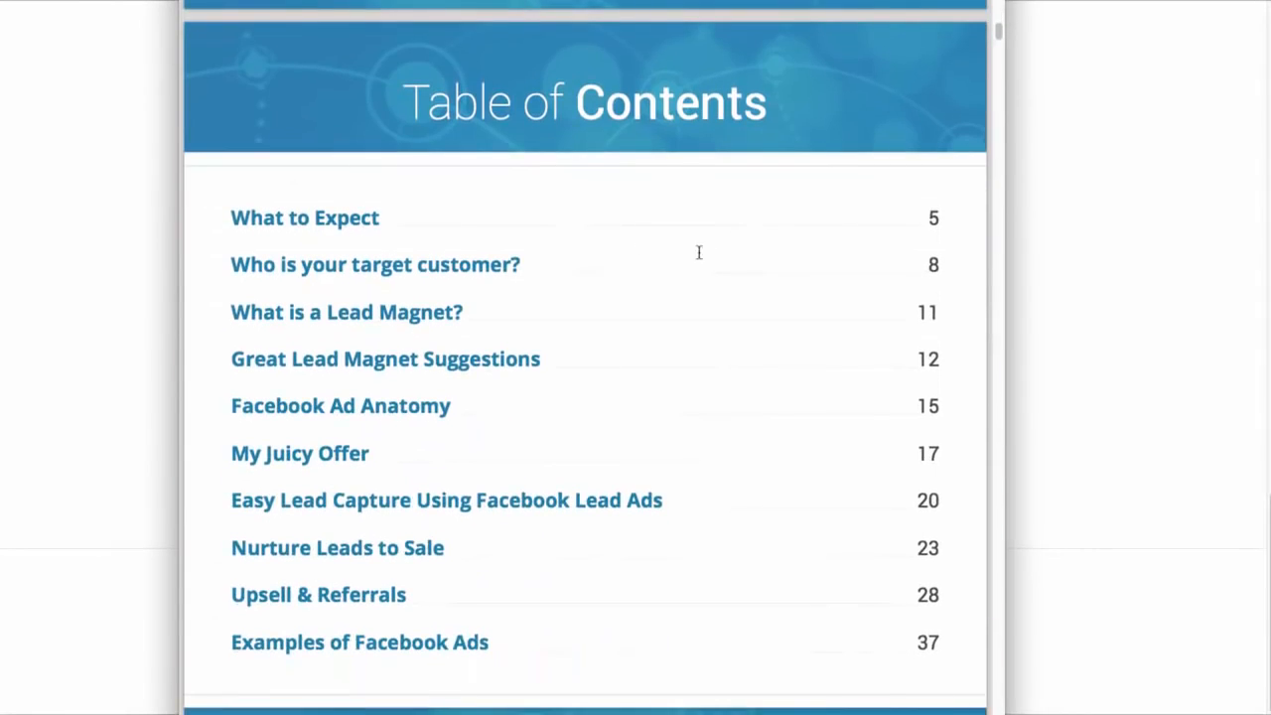
Review the workbook's Table of Contents, highlighting the "What to Expect" and "Lead Magnet Suggestions" entries
left_click_drag(226, 218, 400, 213)
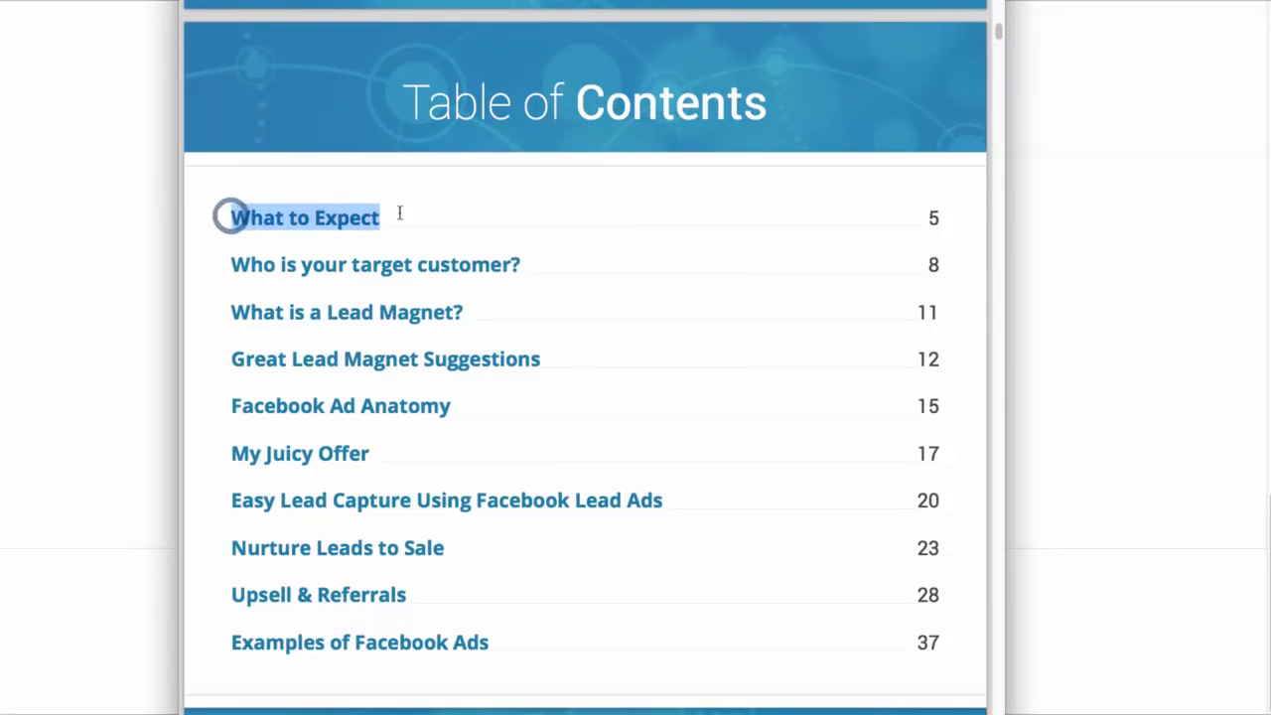
left_click(431, 209)
scroll(613, 210, "down", 5)
scroll(613, 212, "up", 5)
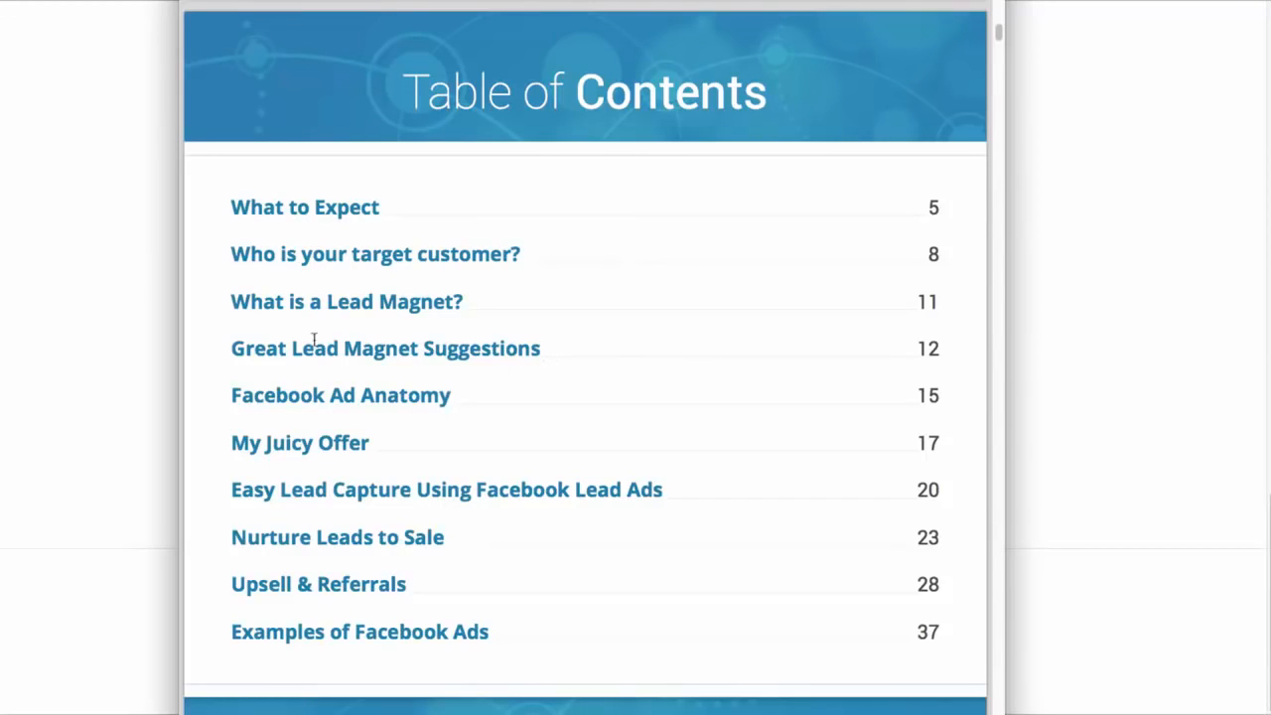
left_click_drag(543, 348, 290, 357)
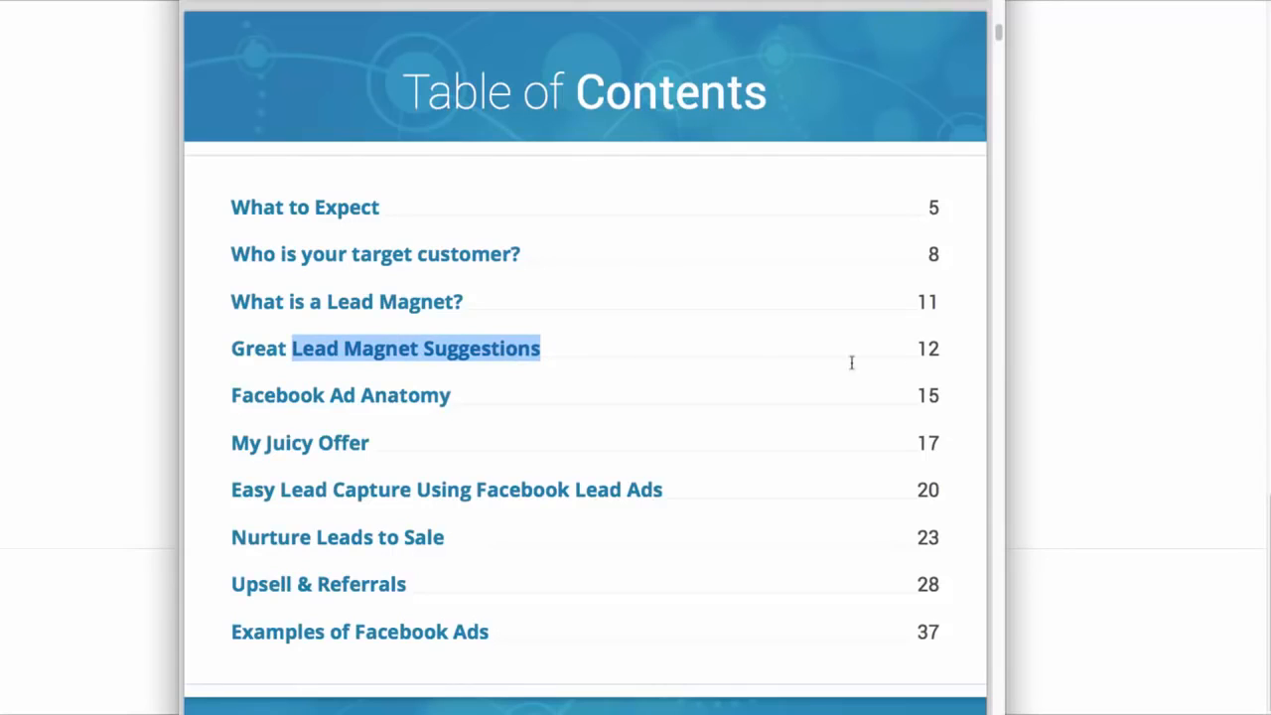
left_click(451, 363)
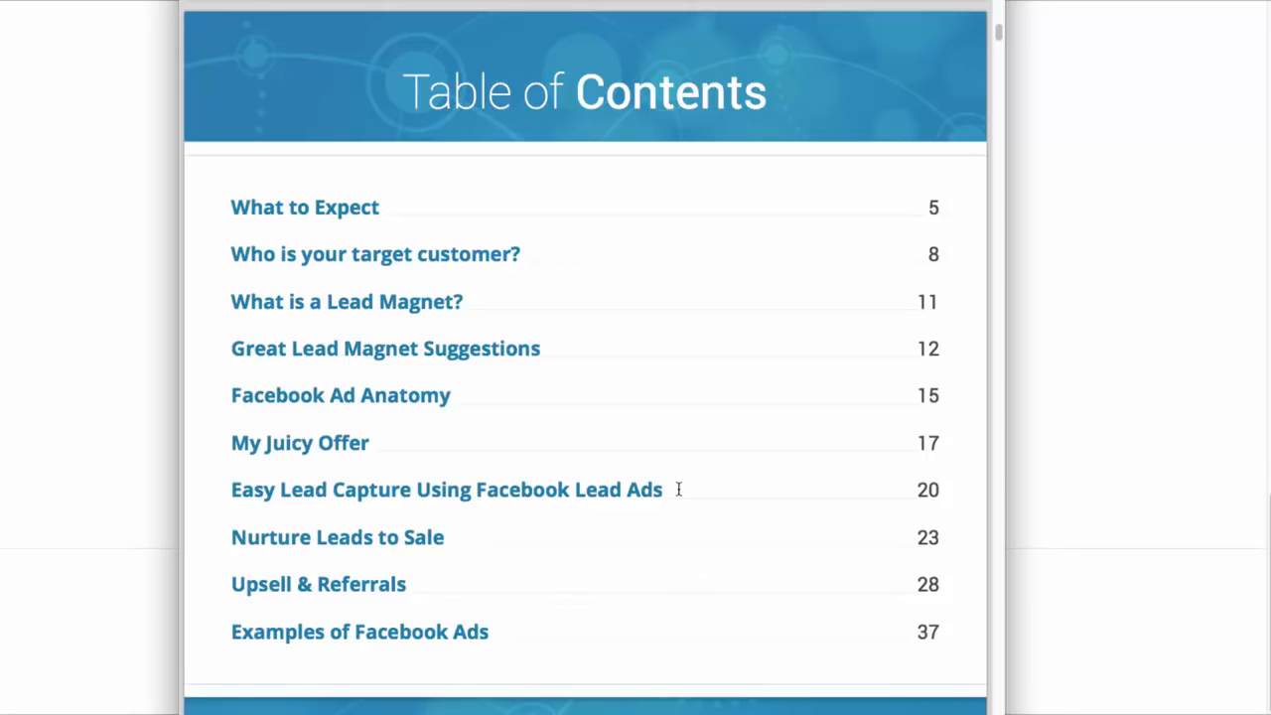
Read the workbook's "What to Expect" section, including the three-stage sales funnel diagram, up to the Killer Sales Funnel page
scroll(678, 489, "down", 10)
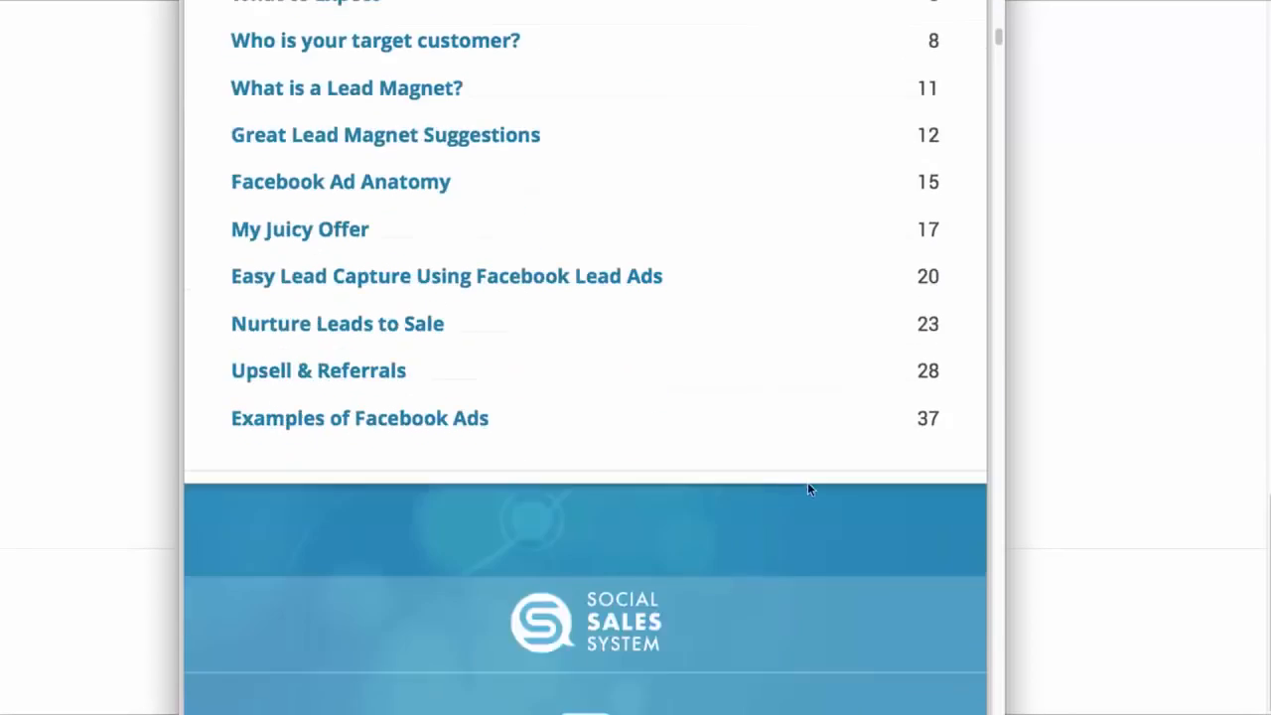
scroll(784, 504, "down", 3)
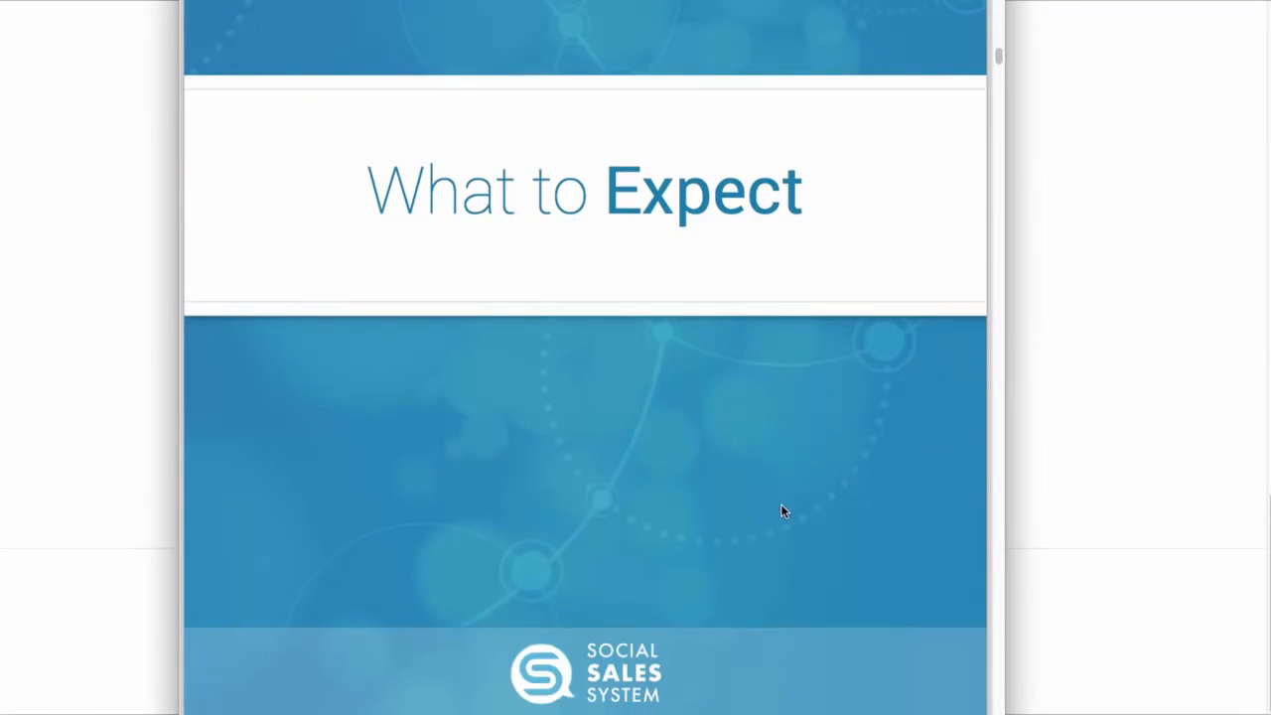
scroll(781, 509, "down", 8)
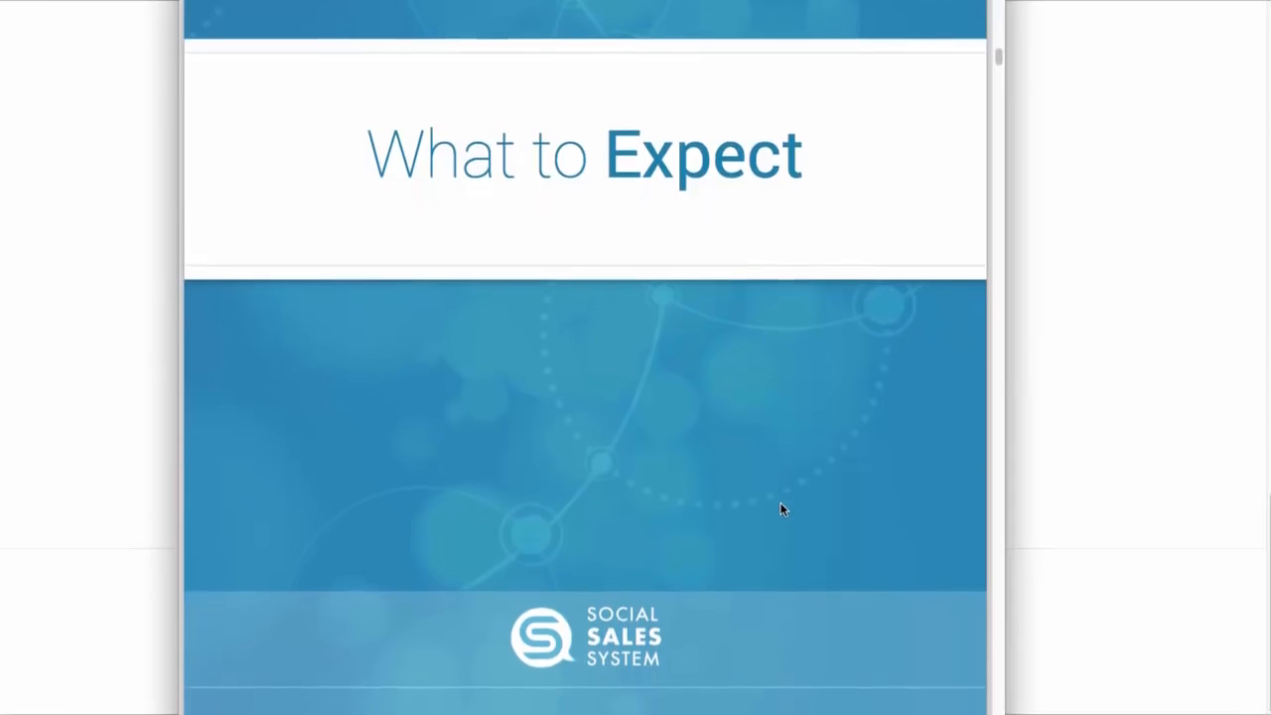
scroll(781, 510, "down", 3)
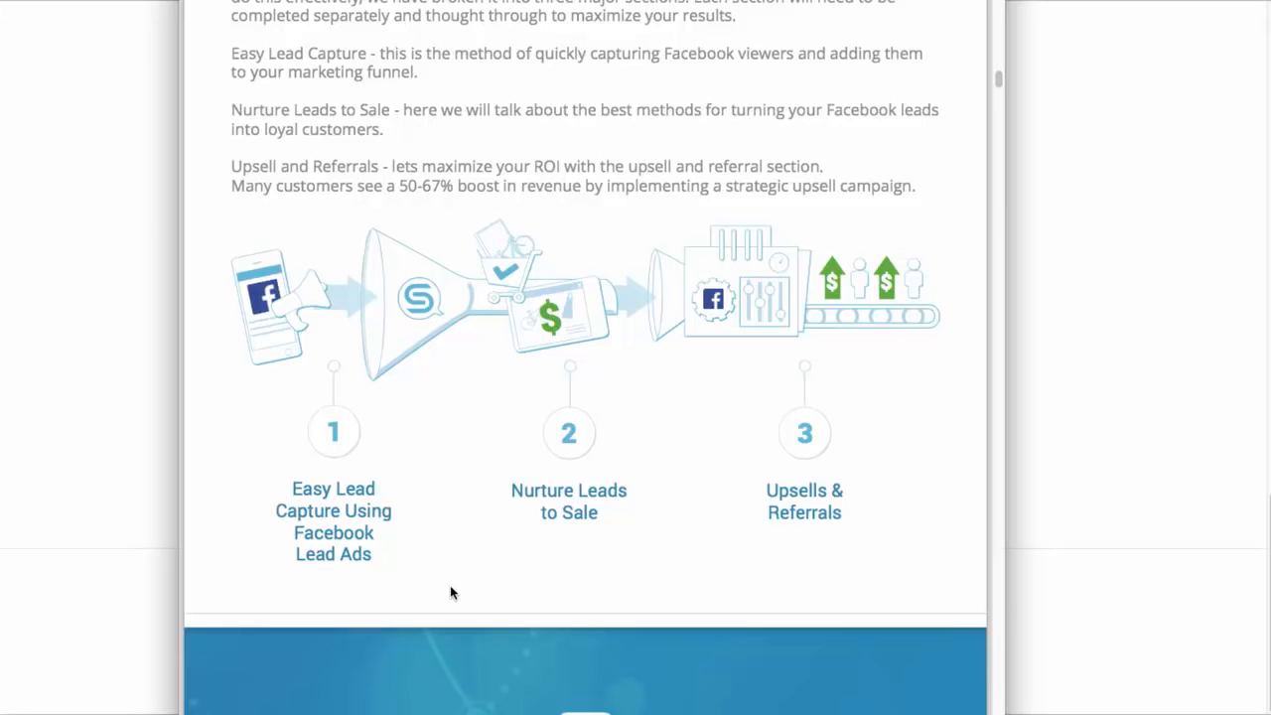
scroll(781, 457, "down", 6)
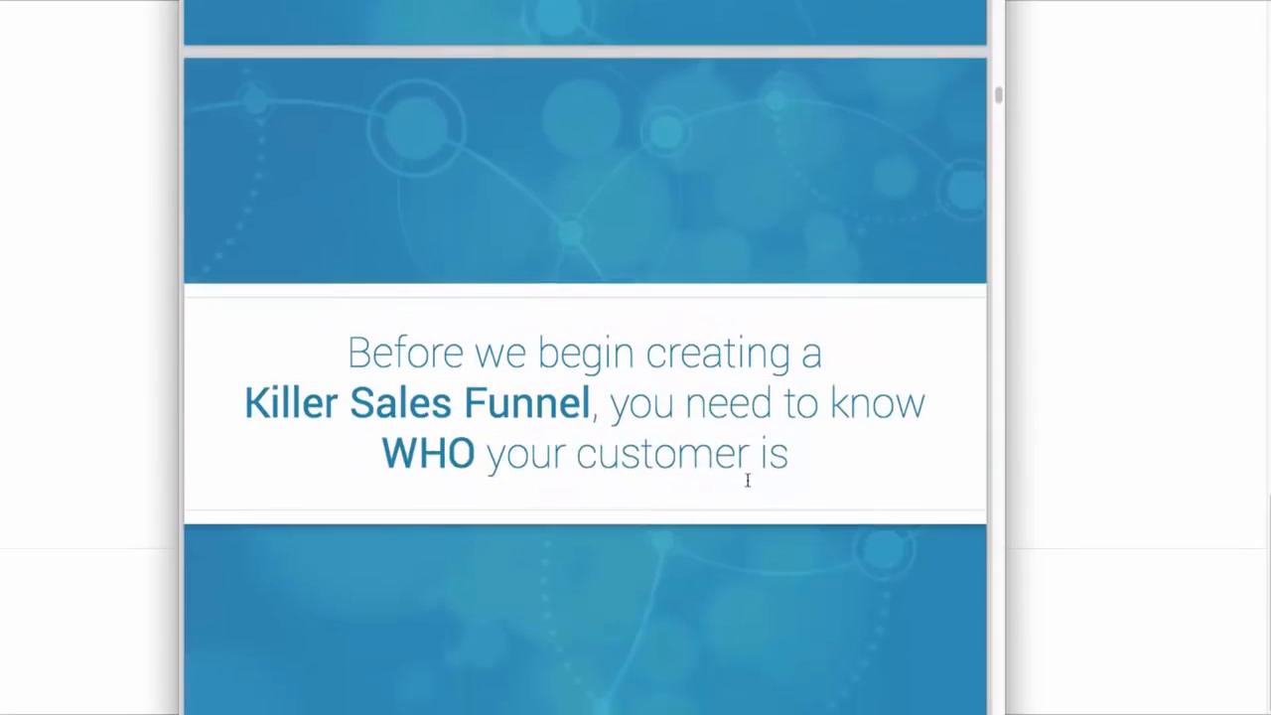
scroll(739, 486, "down", 1)
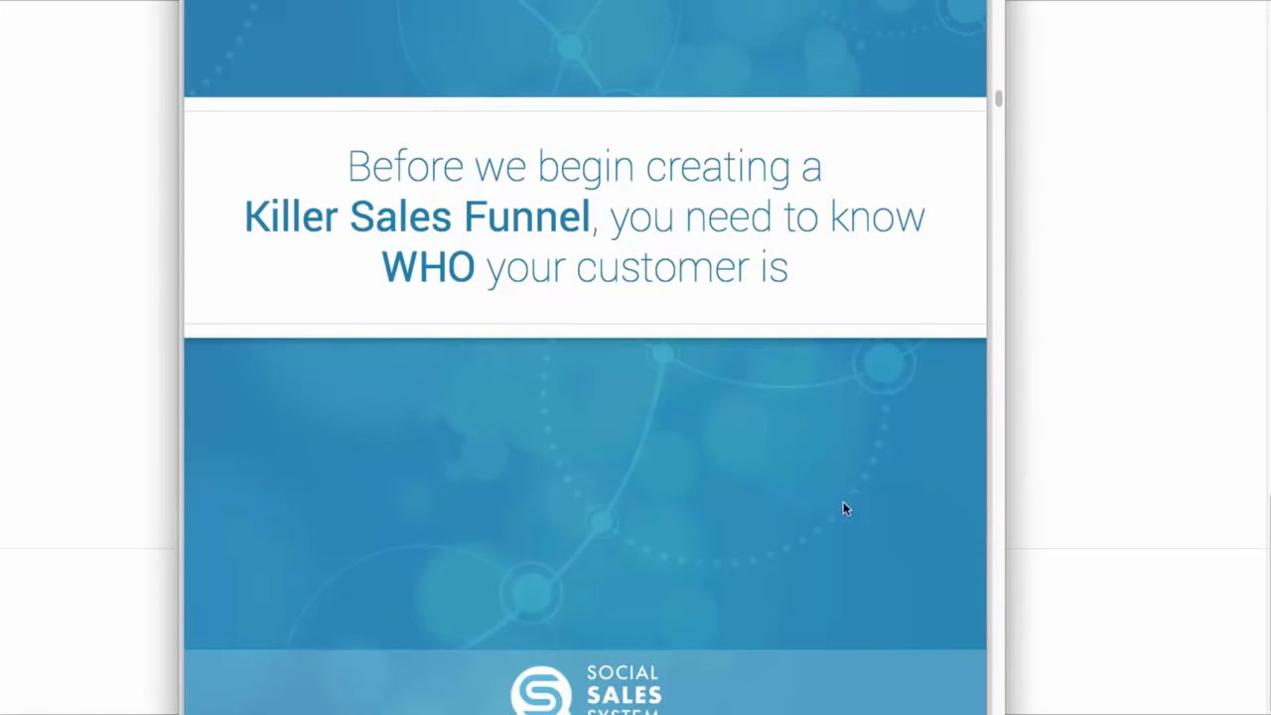
Review the "Who is your Target Customer?" page, examining the answers on ideal customers and their pain points
scroll(798, 484, "down", 8)
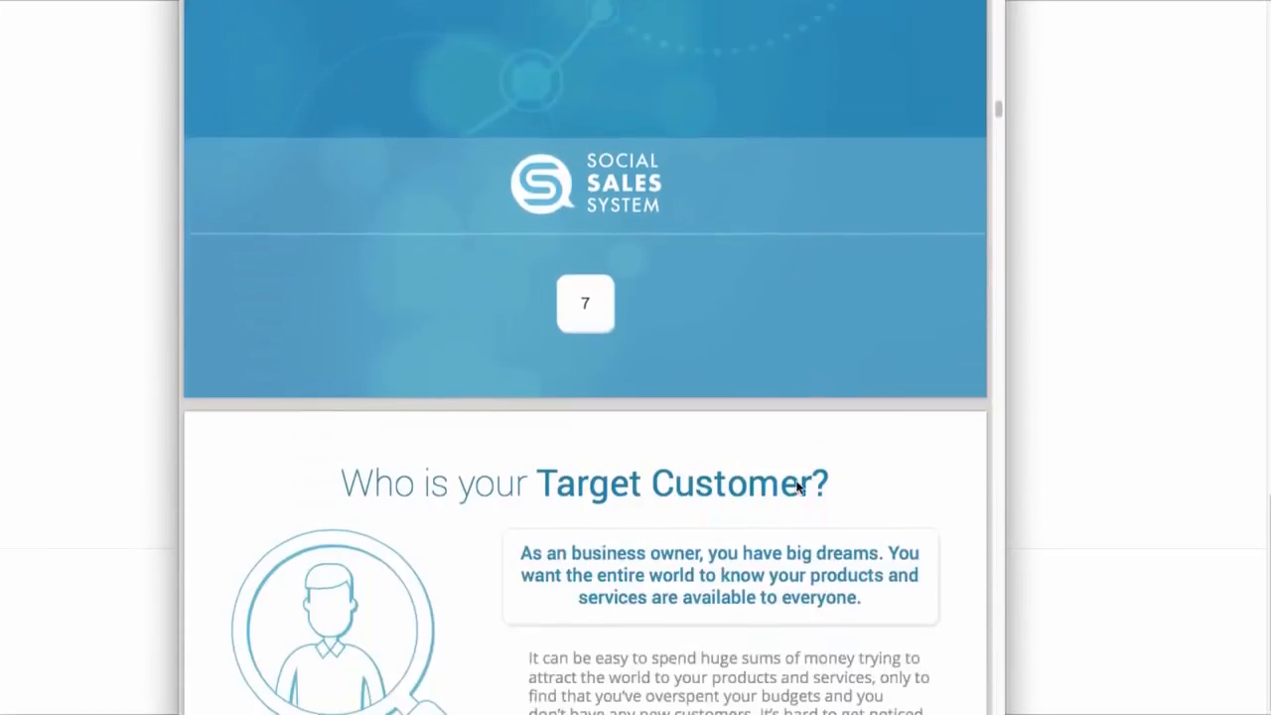
scroll(798, 483, "down", 1)
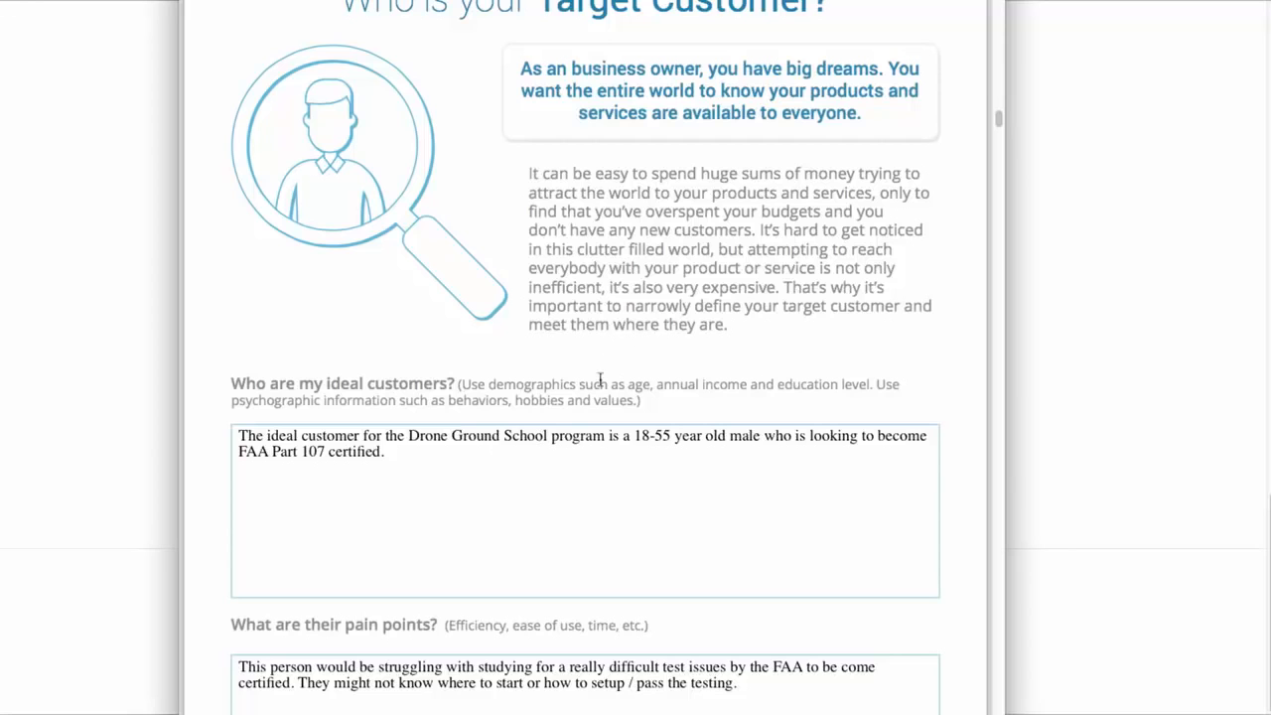
scroll(630, 402, "down", 3)
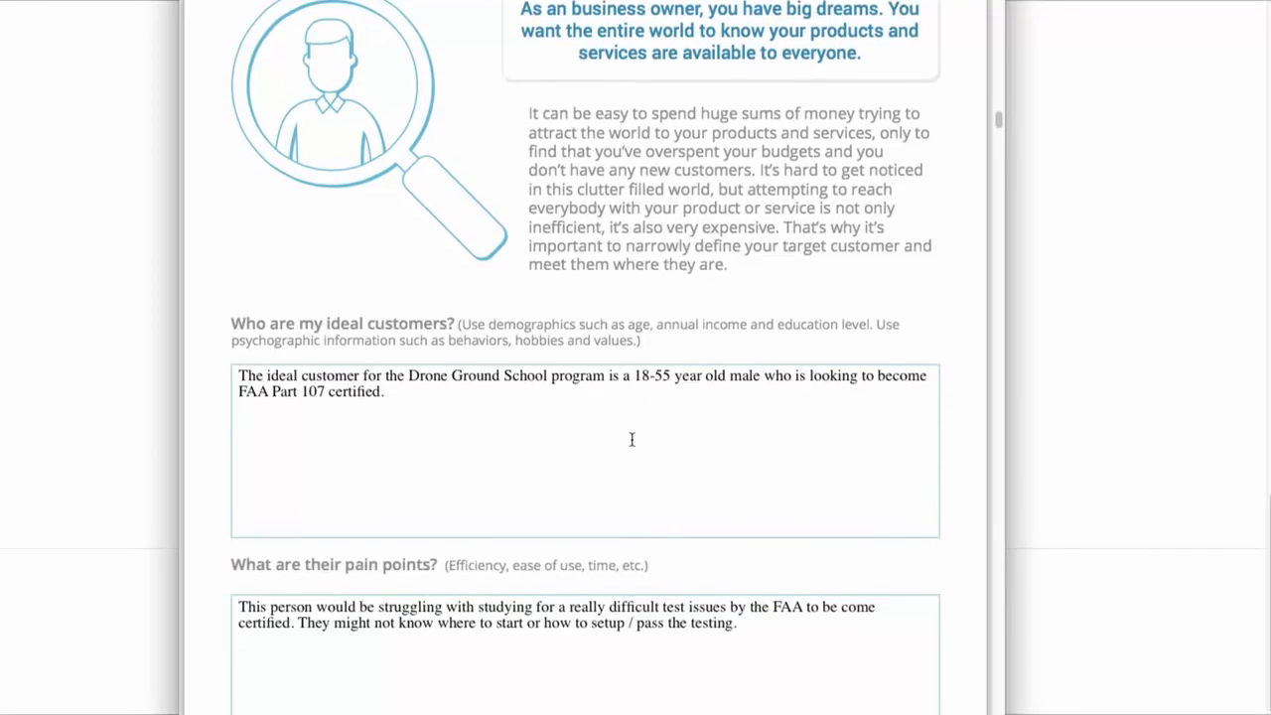
triple_click(816, 478)
left_click(459, 449)
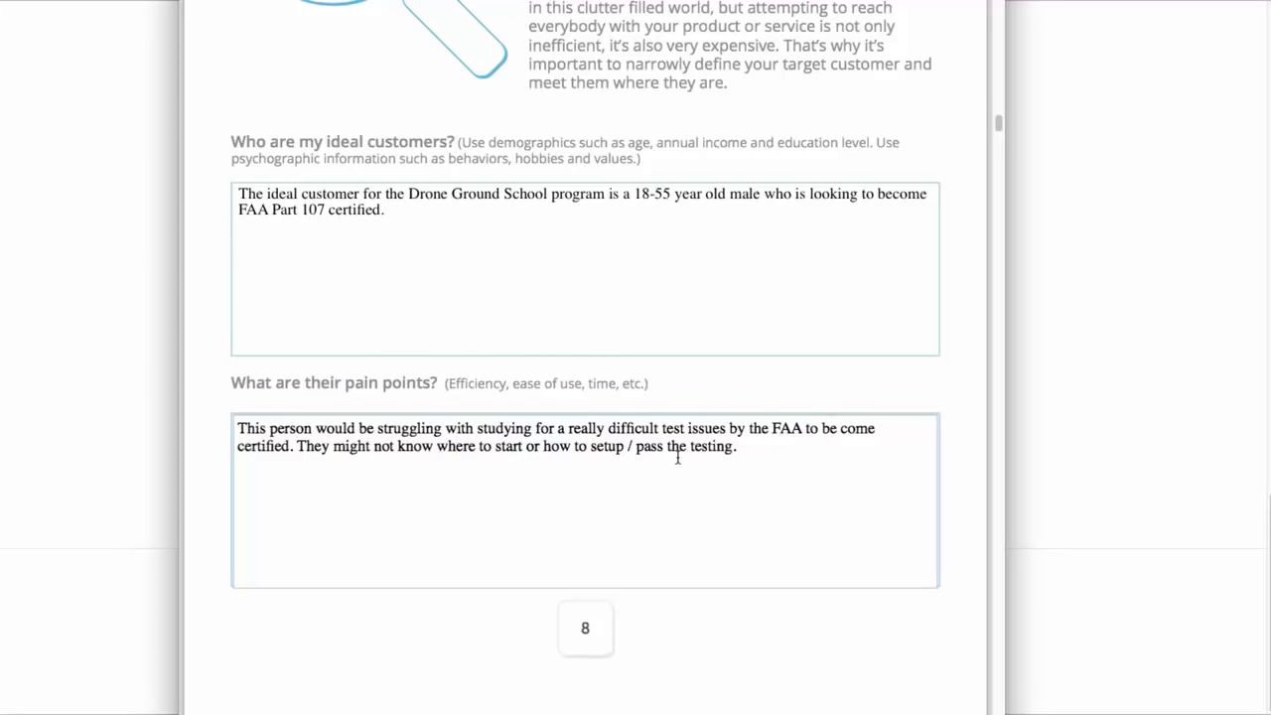
Review the page 9 answers on why customers should buy, their common objections and who is not the target customer
scroll(679, 457, "down", 6)
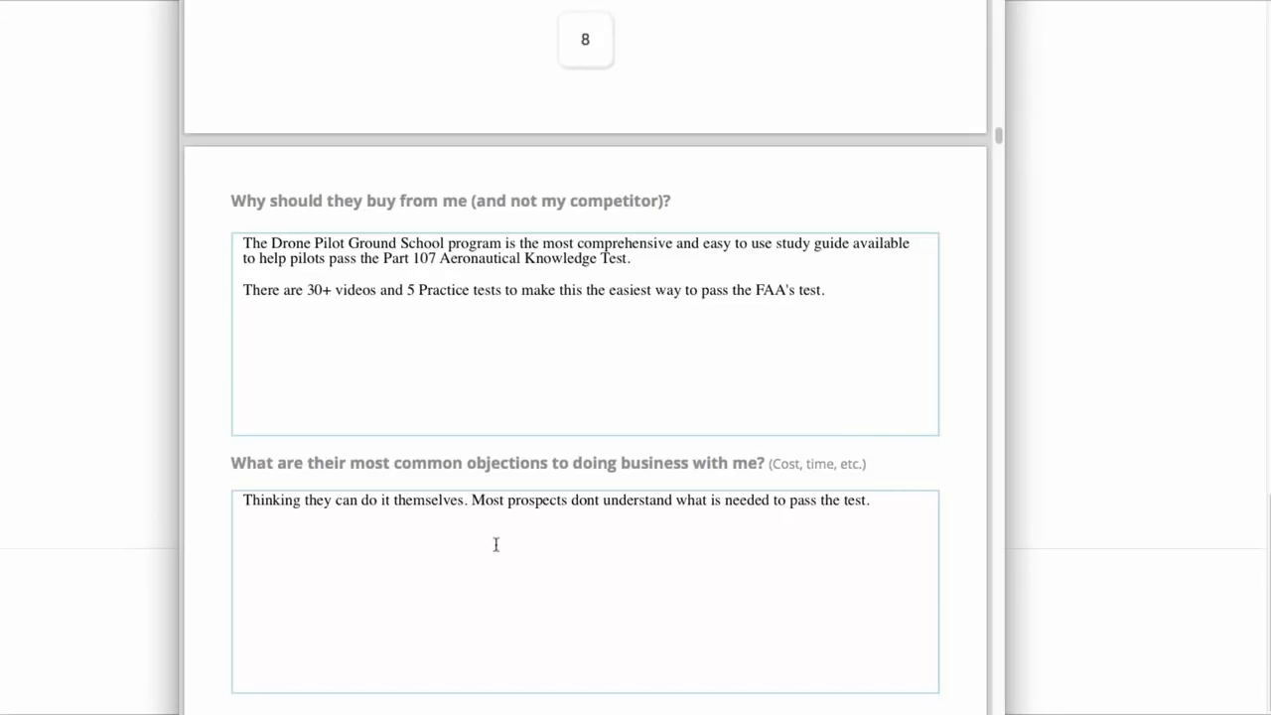
scroll(934, 599, "down", 2)
scroll(933, 600, "down", 4)
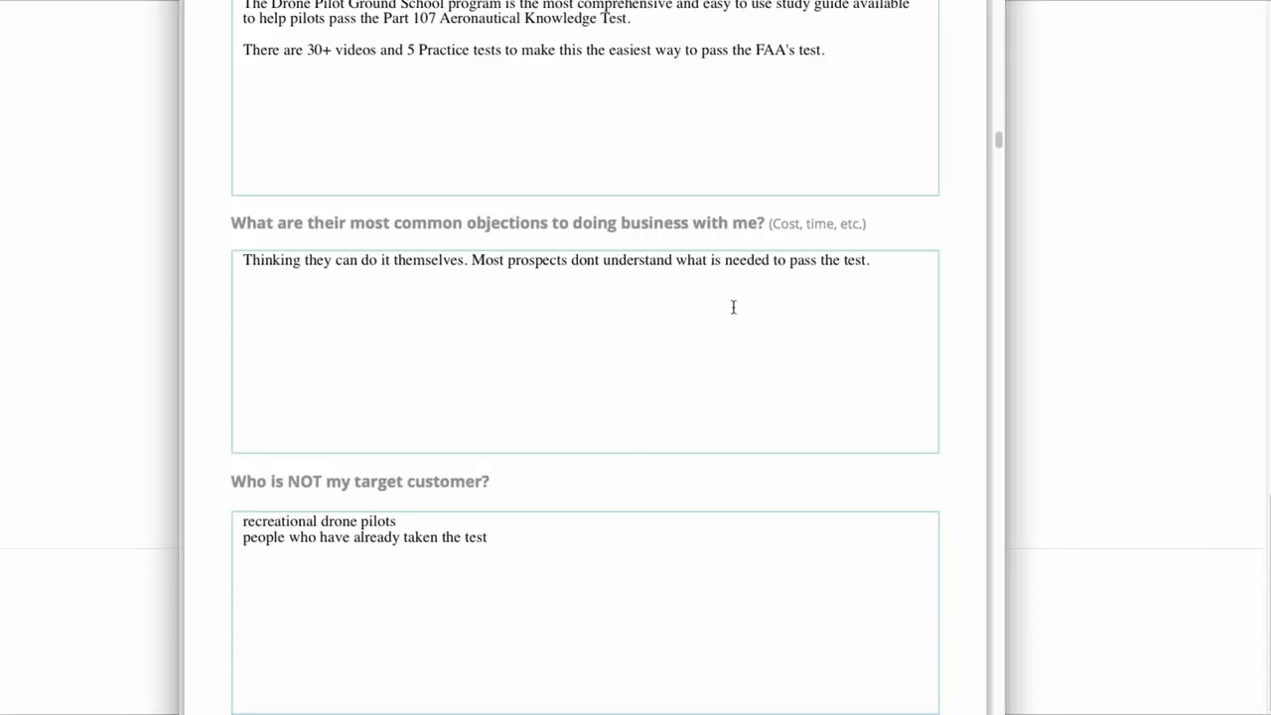
scroll(725, 383, "down", 1)
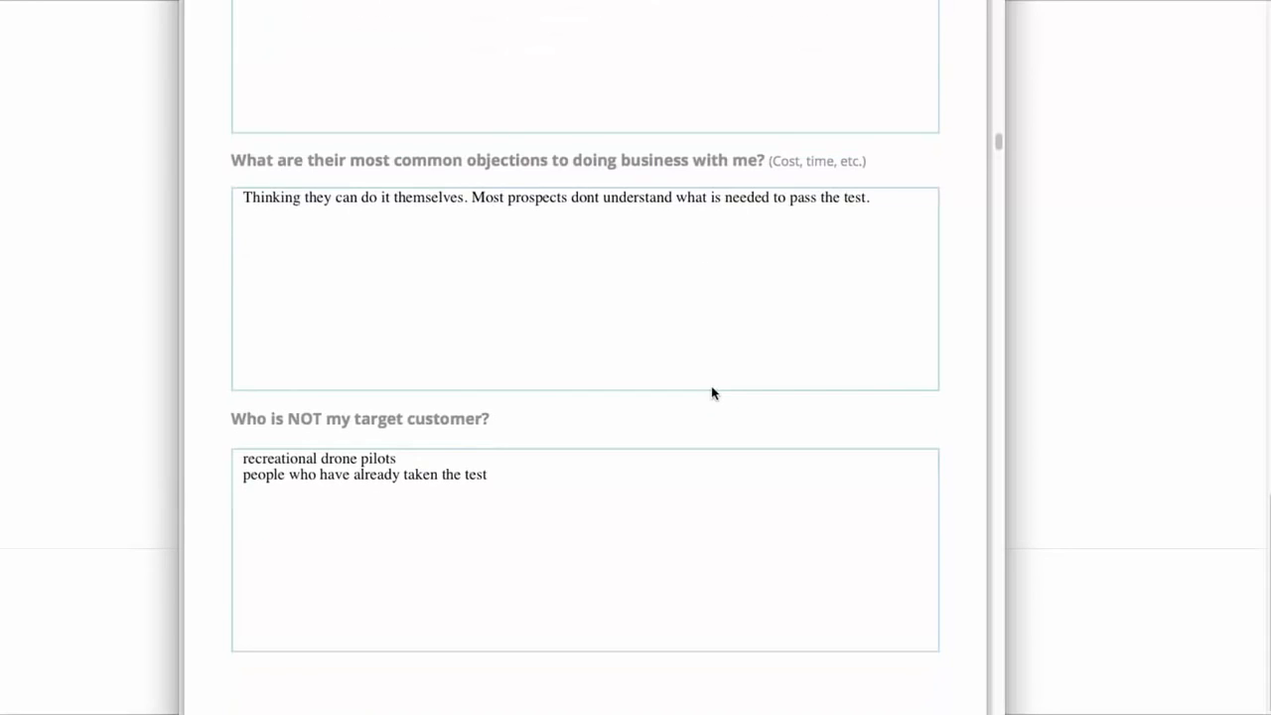
scroll(704, 375, "down", 1)
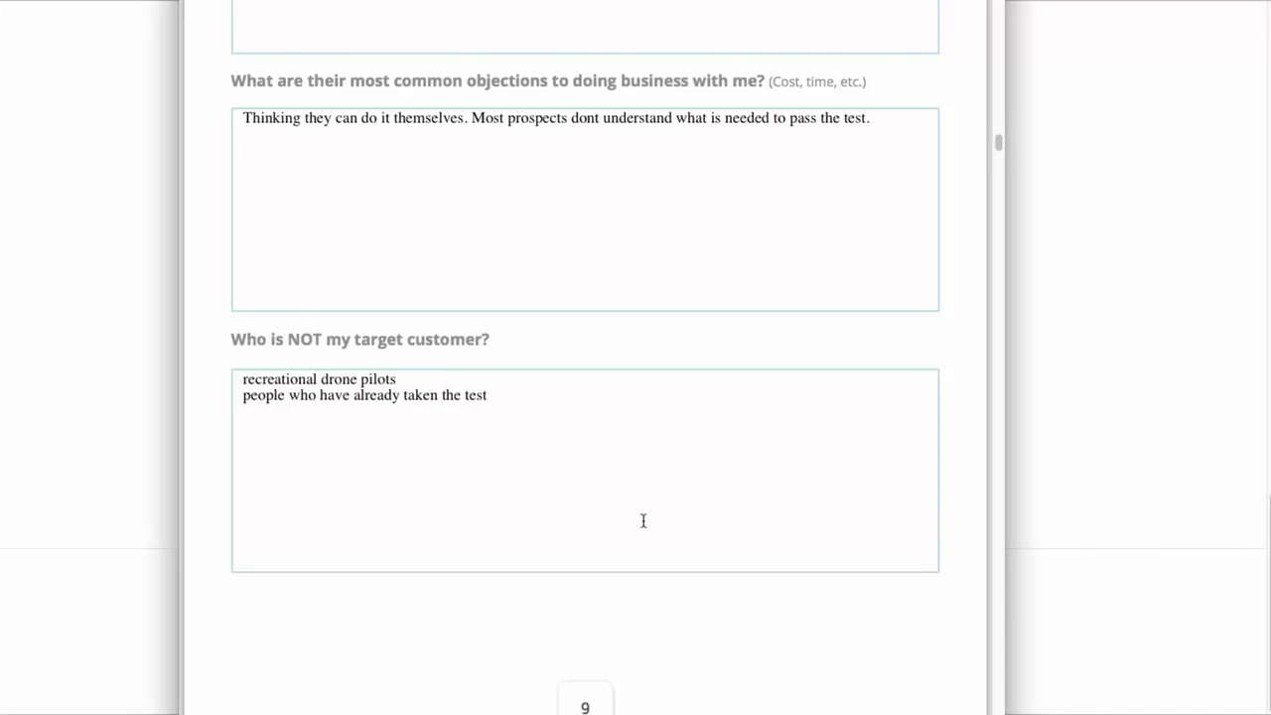
Review the completed "Build My Target Customer" page, covering every demographic and psychographic field from age to values
scroll(684, 516, "down", 1)
scroll(685, 515, "down", 6)
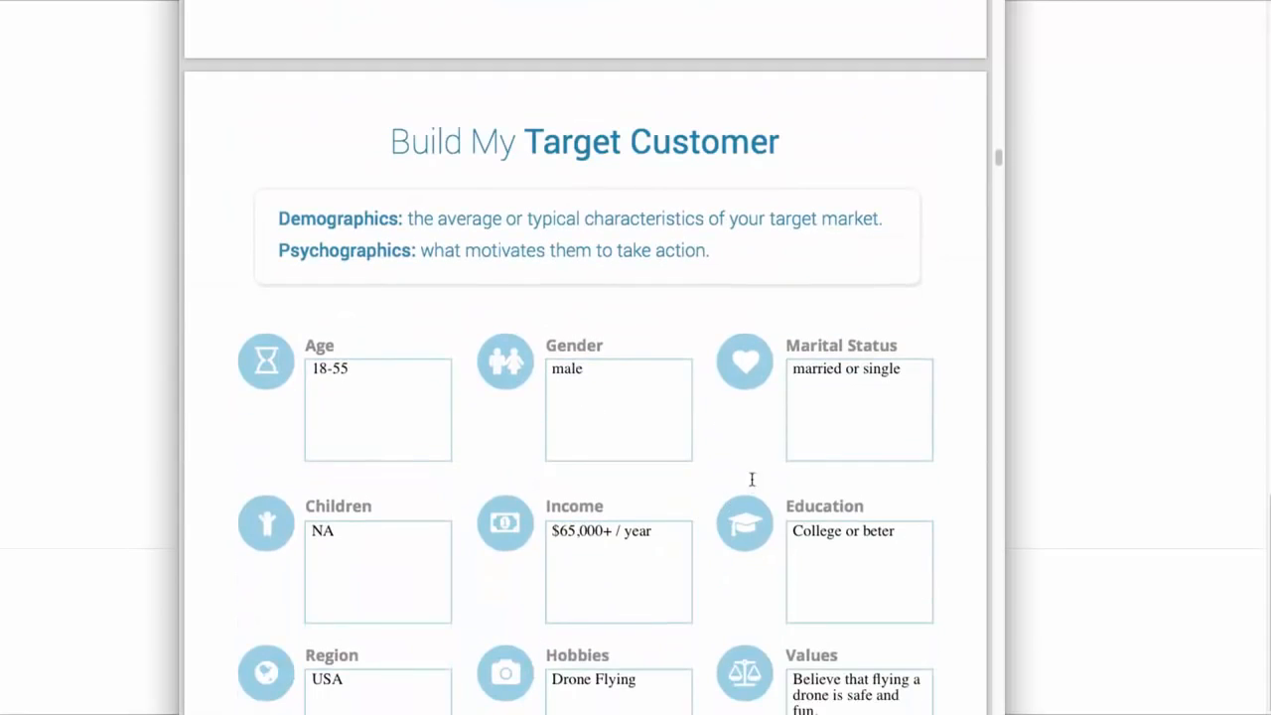
scroll(754, 429, "down", 2)
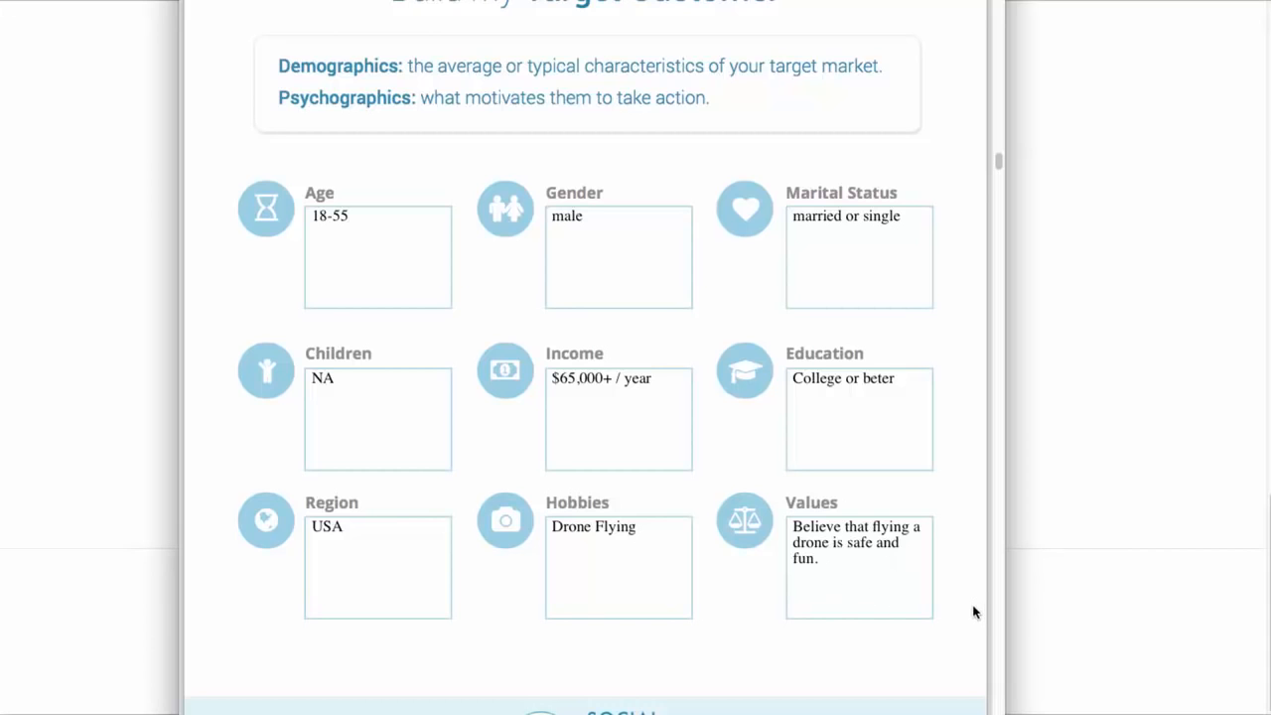
Read the "What is a Lead Magnet" page and look through the "Great Lead Magnet Suggestions" lists for the different business types
scroll(958, 573, "down", 9)
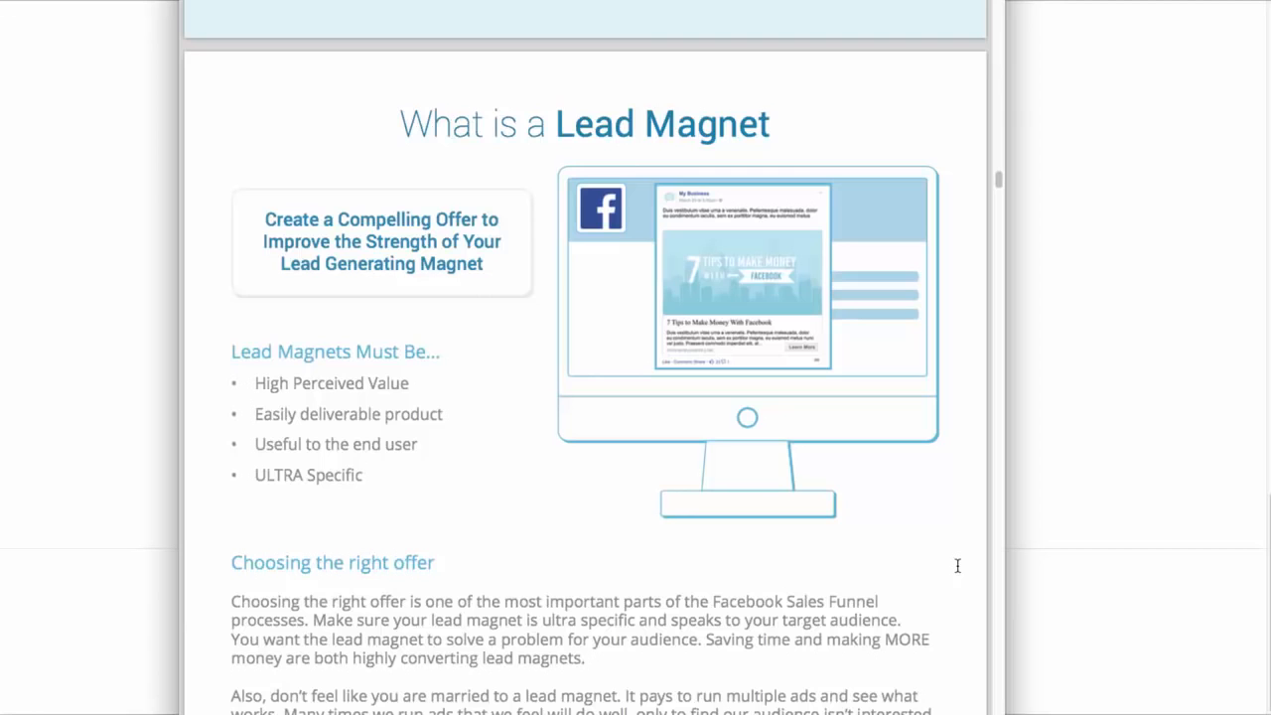
scroll(761, 487, "down", 10)
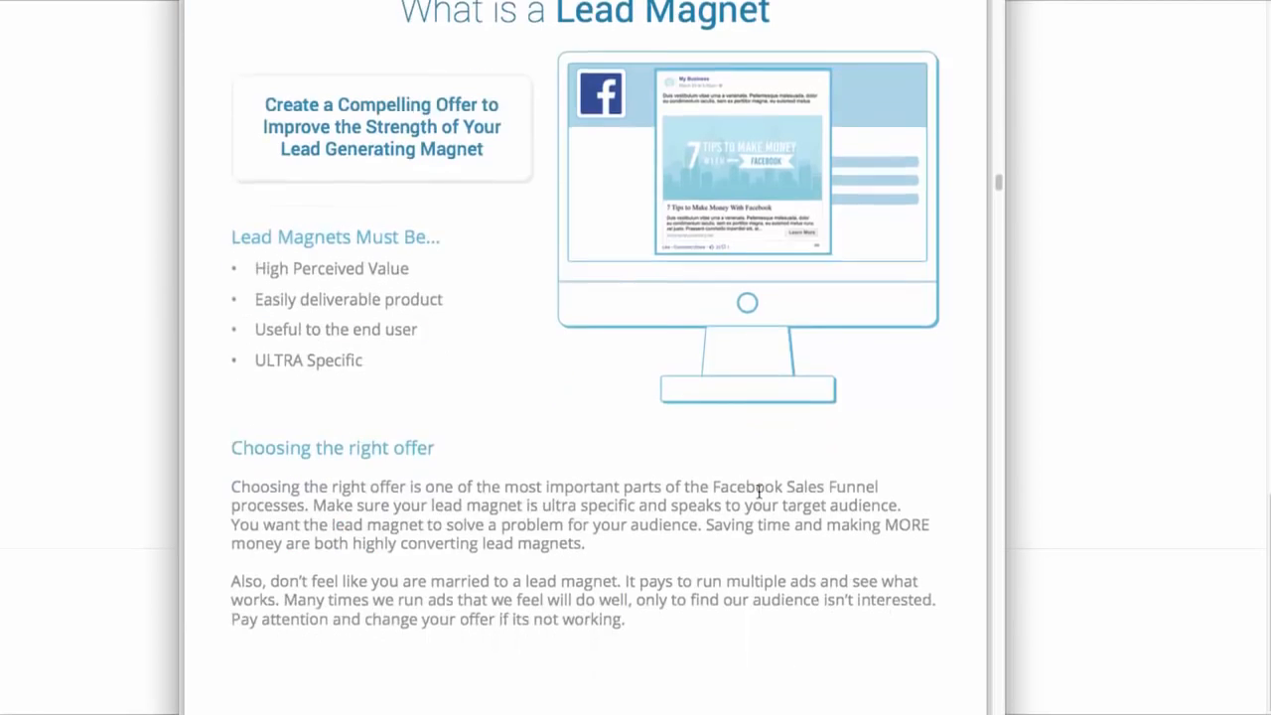
scroll(759, 492, "down", 1)
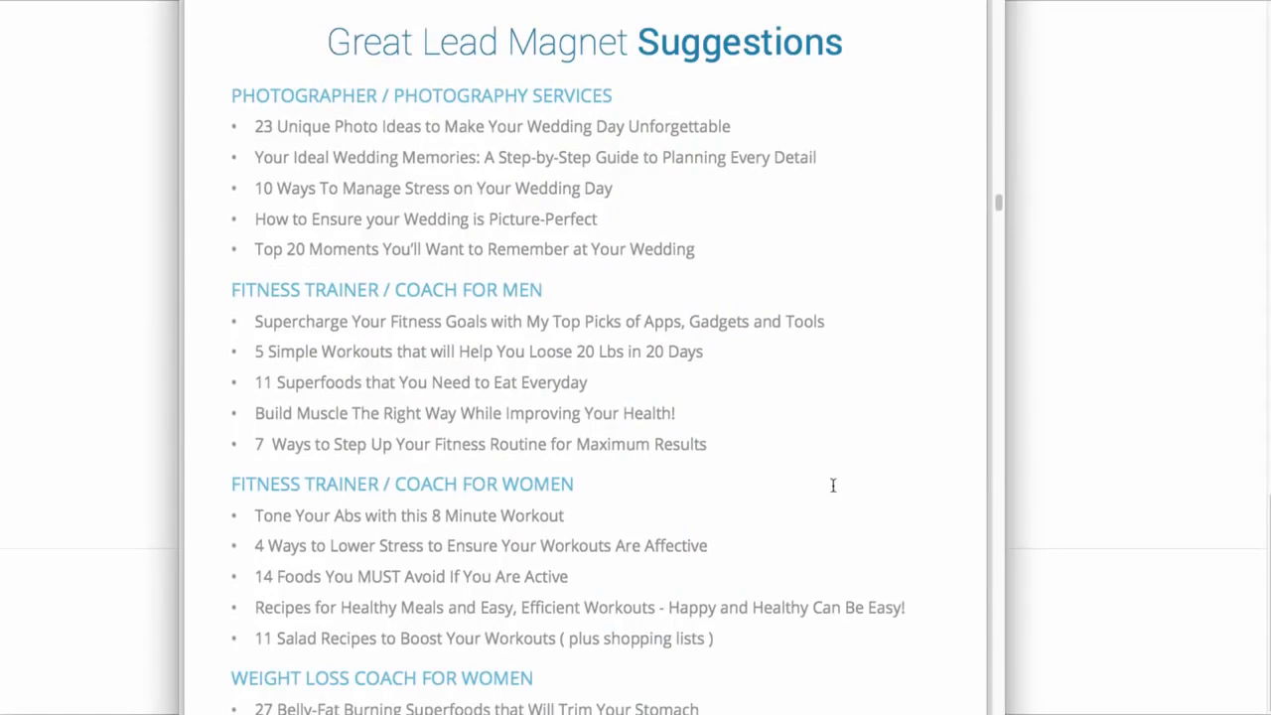
scroll(831, 488, "down", 1)
scroll(824, 483, "down", 2)
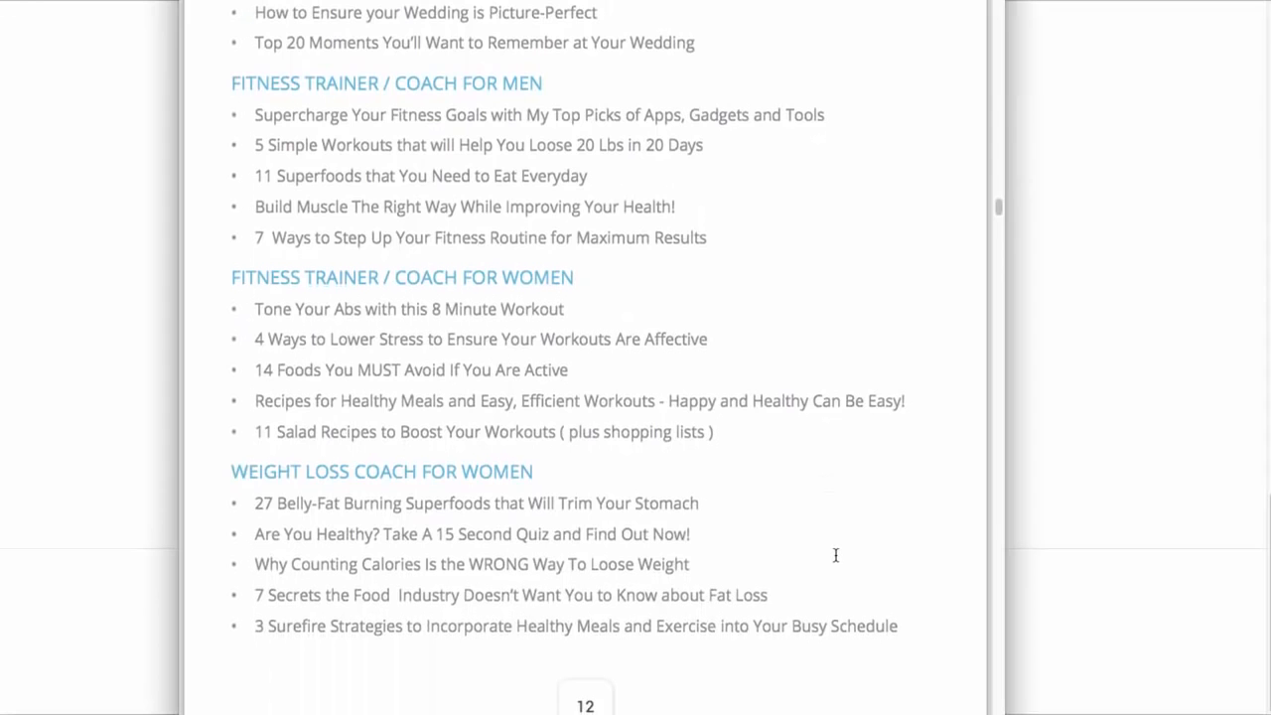
scroll(834, 556, "down", 1)
scroll(834, 557, "down", 8)
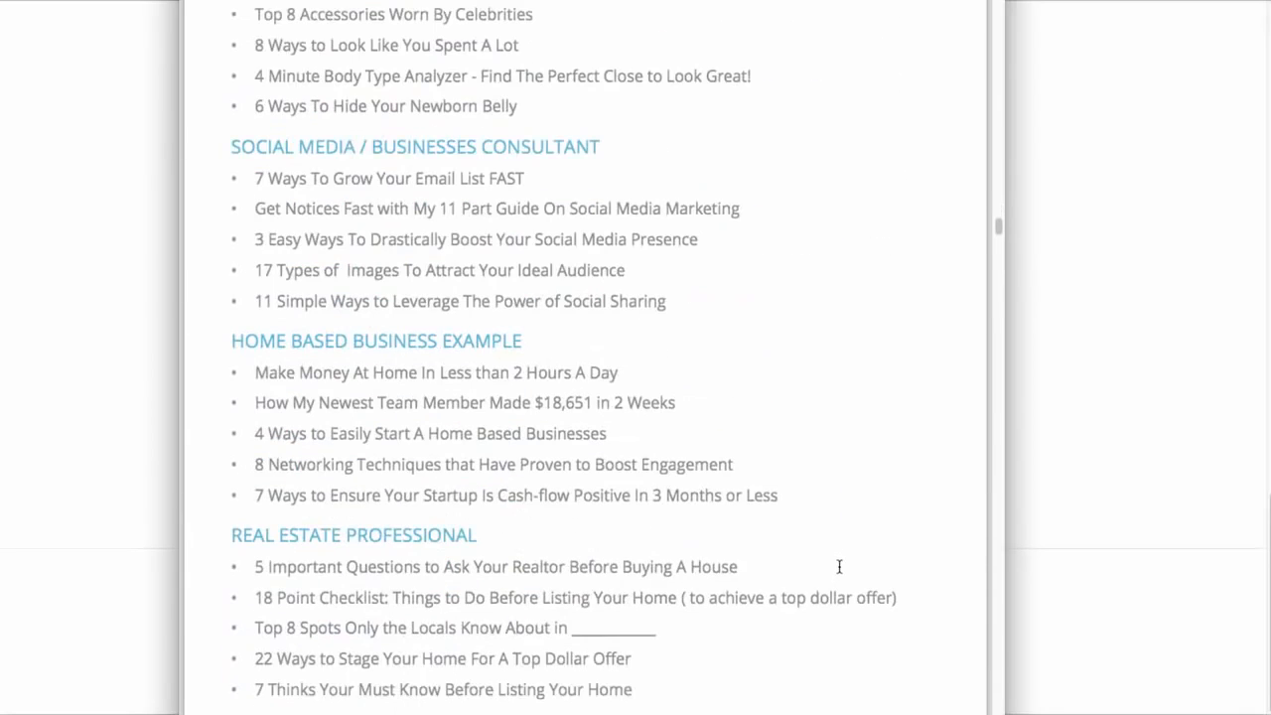
scroll(839, 566, "down", 7)
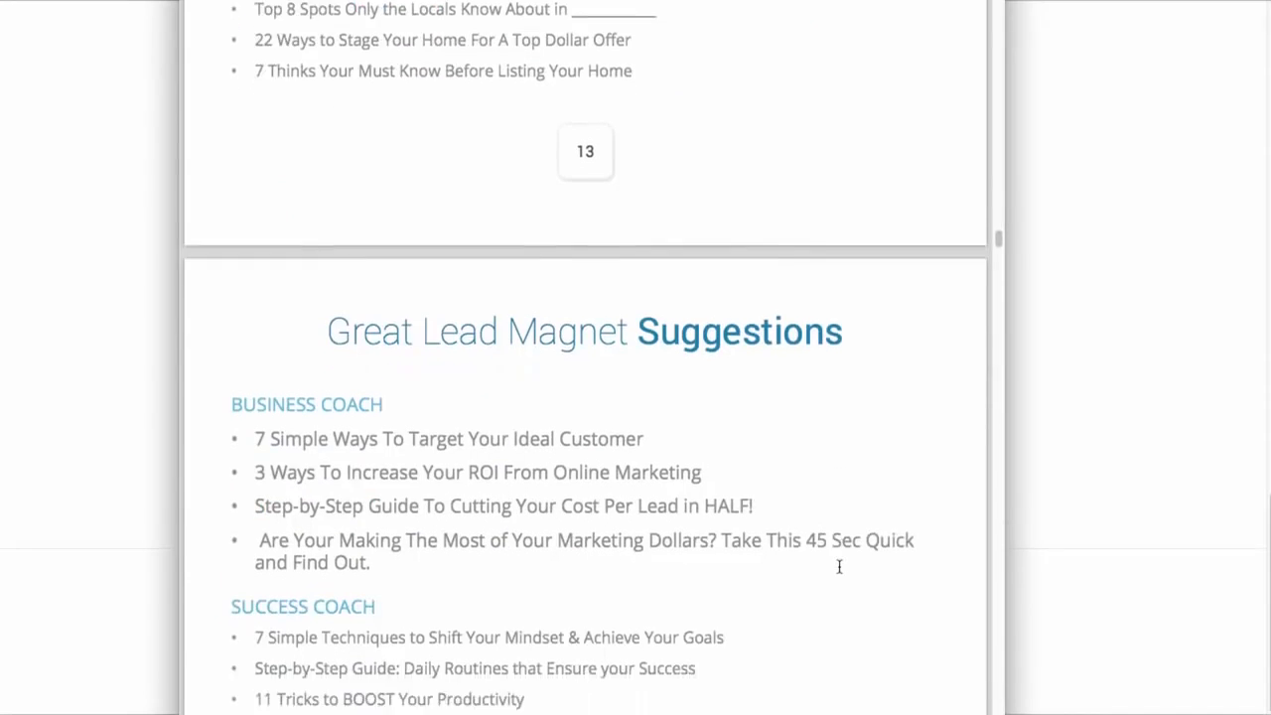
Examine the "Facebook Ad Anatomy" diagram and the completed "My Juicy Offer" page with its target, offer and ad text
scroll(839, 566, "down", 13)
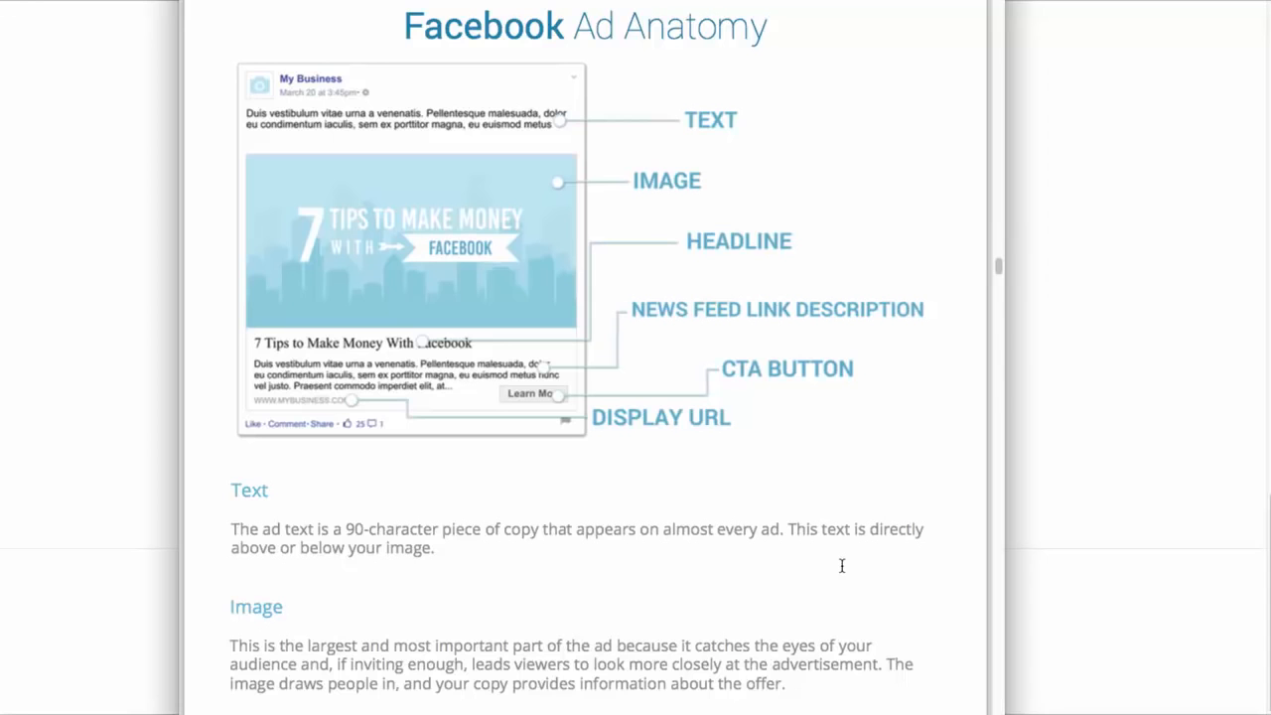
scroll(841, 565, "down", 15)
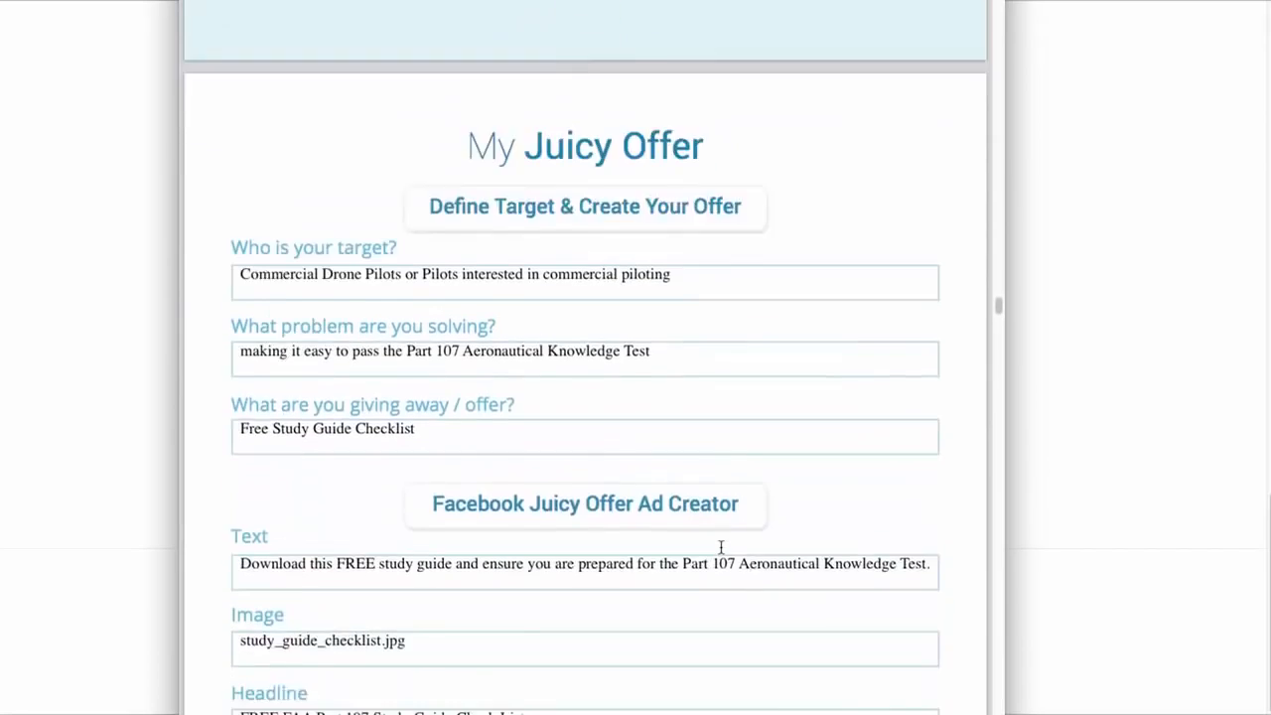
scroll(721, 547, "down", 2)
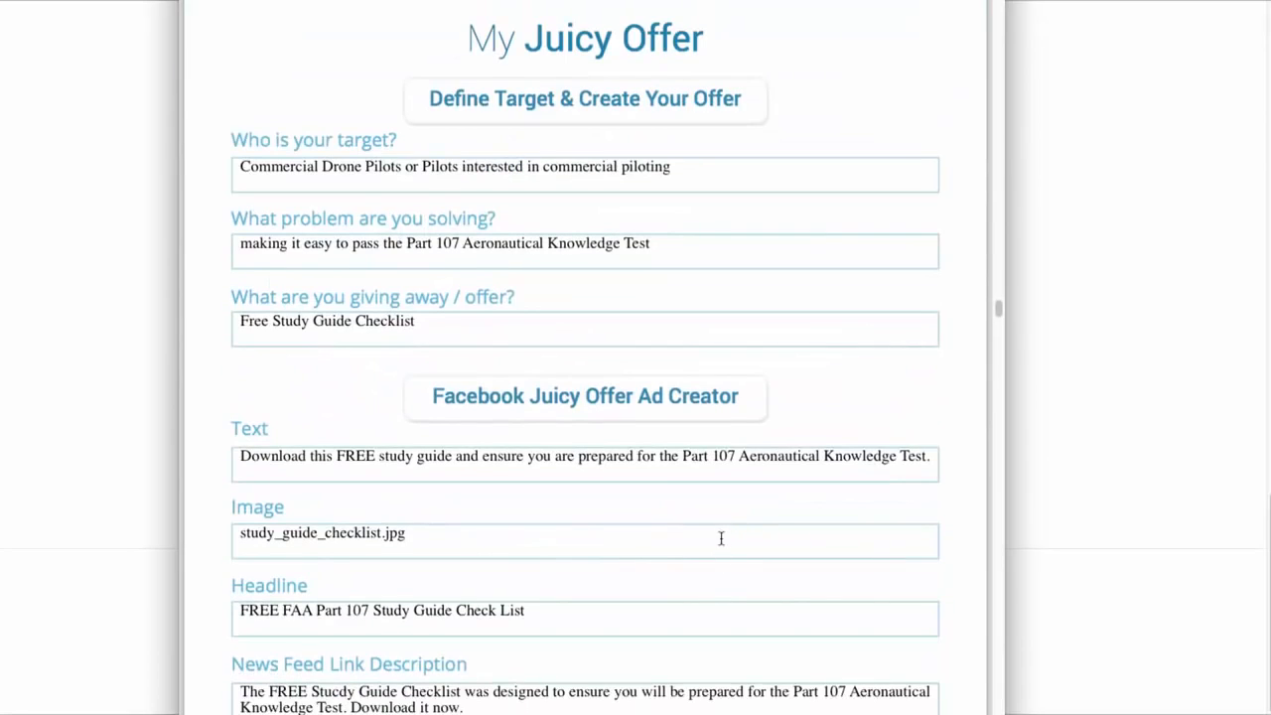
scroll(789, 543, "down", 1)
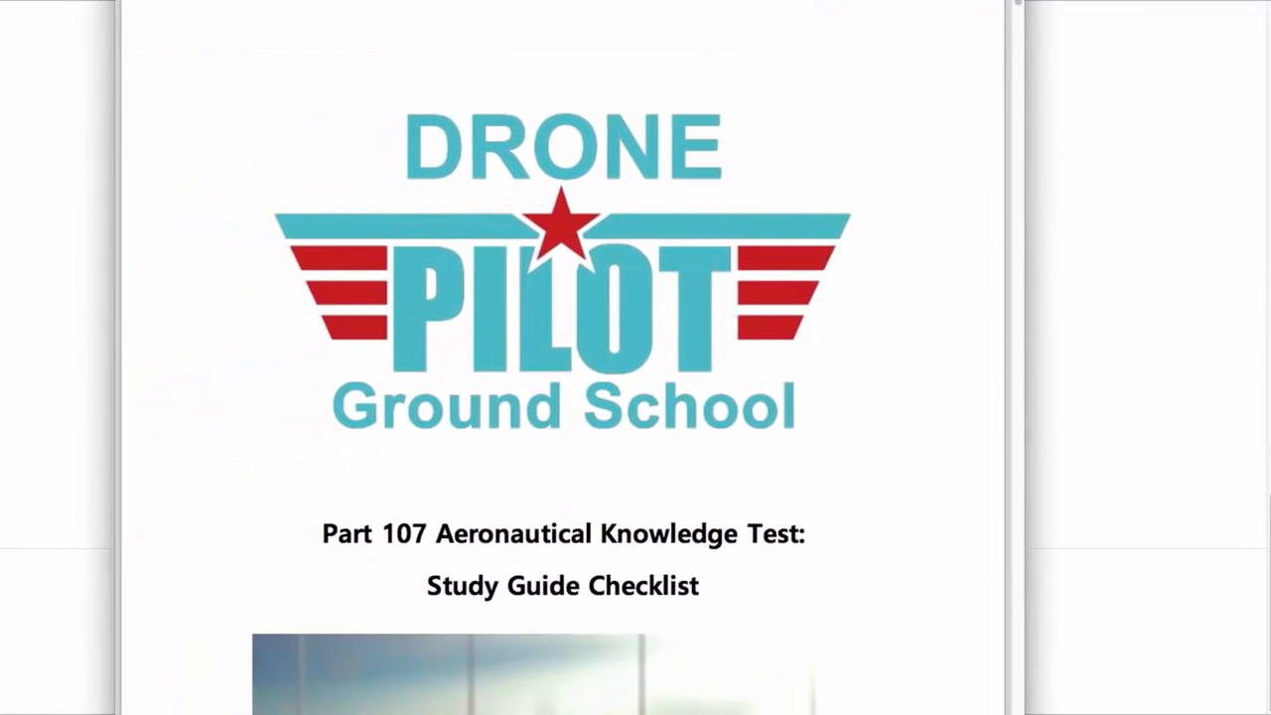
Look over the cover page of the Drone Pilot Ground School Part 107 Study Guide Checklist
scroll(681, 238, "down", 3)
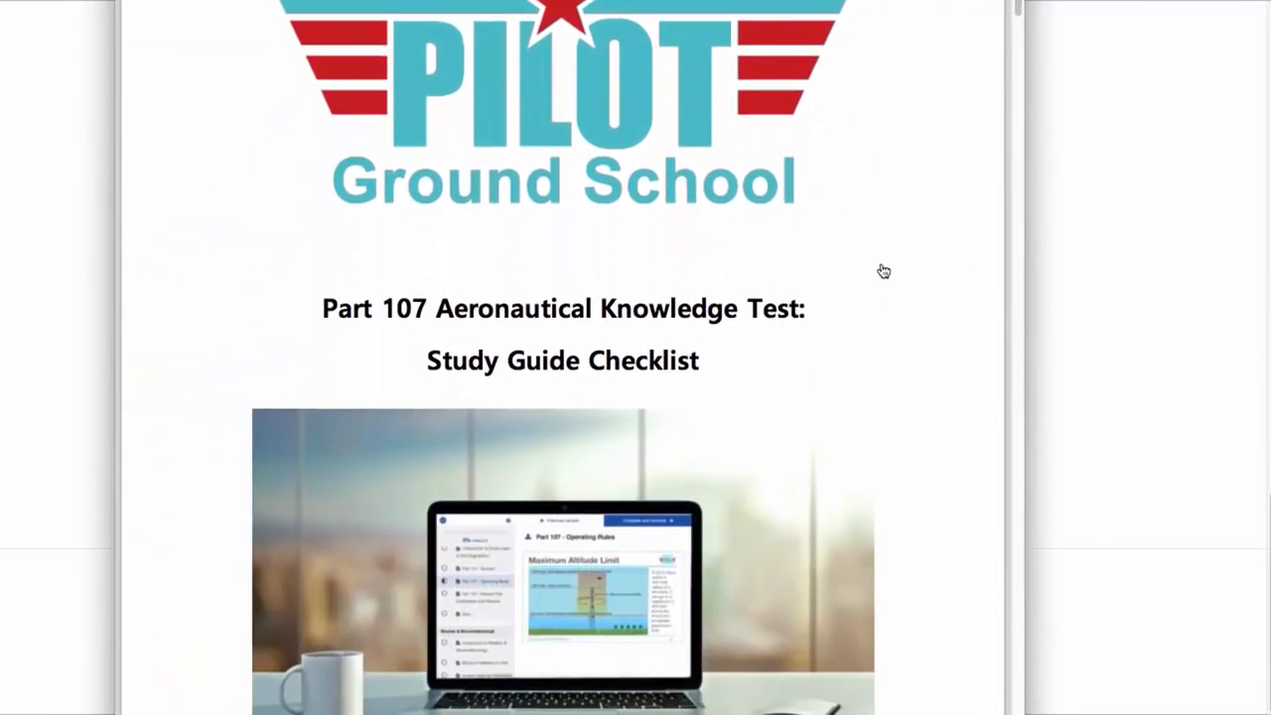
scroll(883, 271, "up", 3)
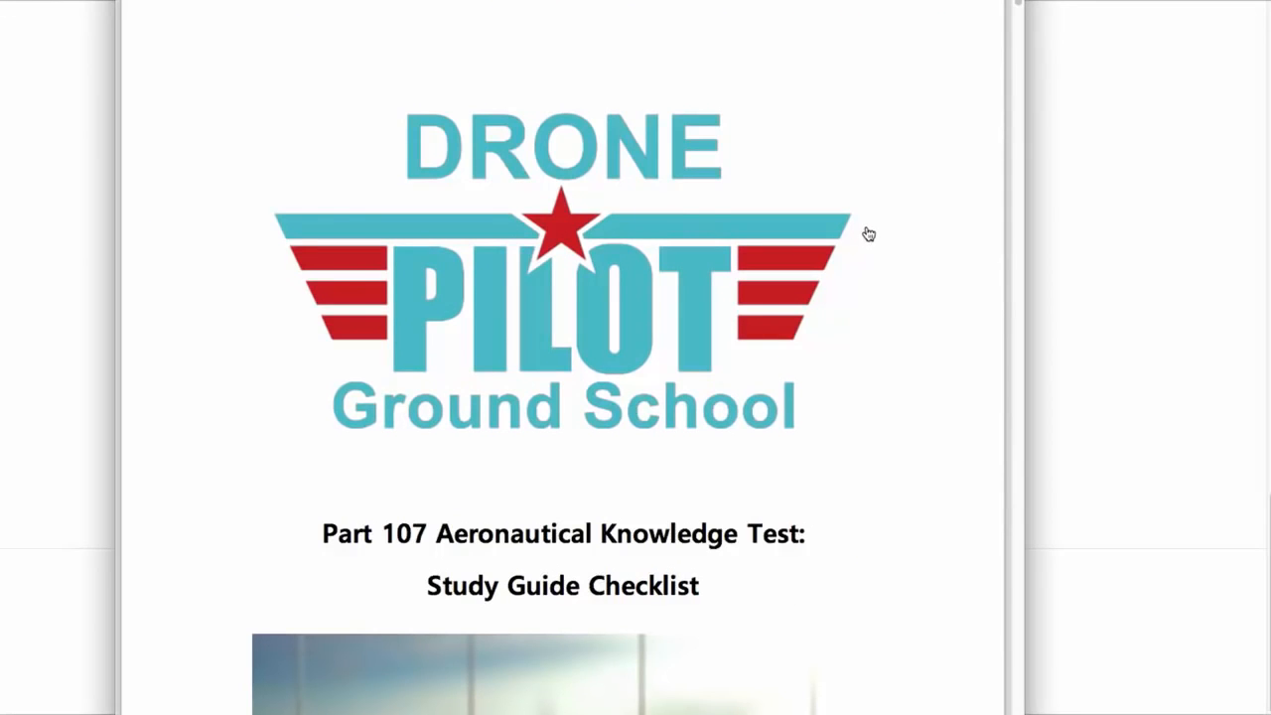
scroll(852, 209, "down", 2)
scroll(852, 208, "down", 4)
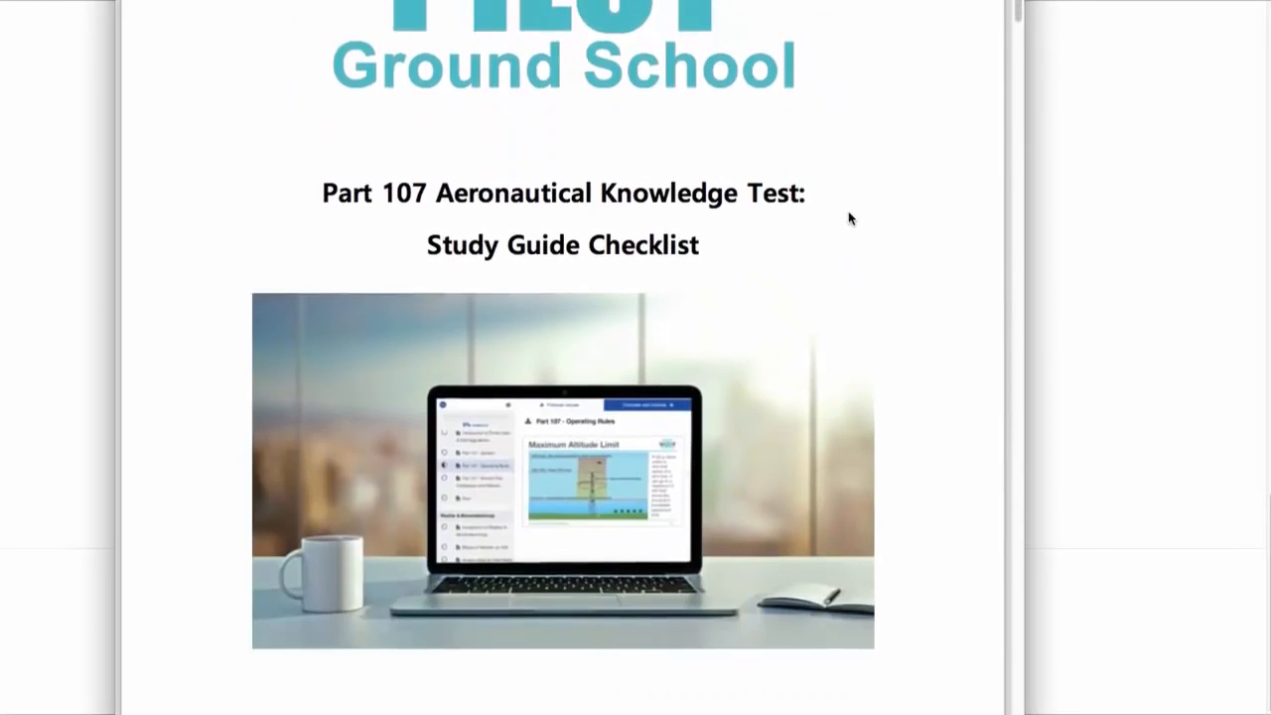
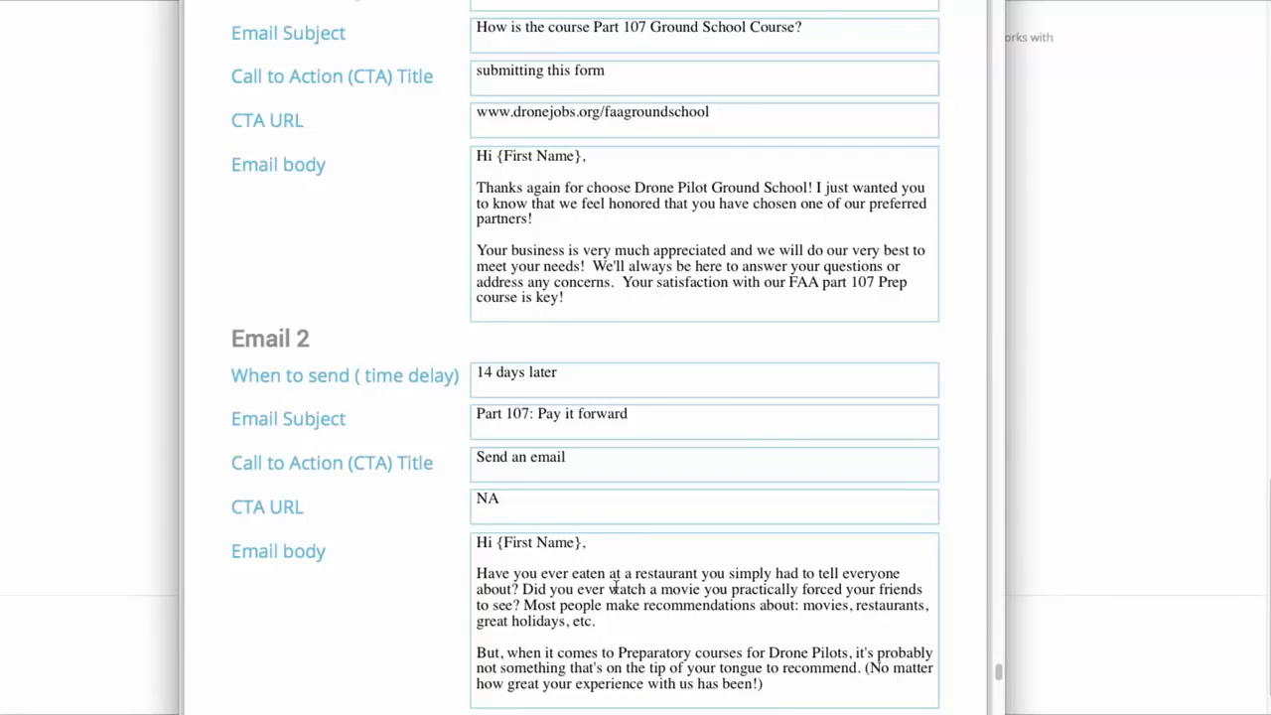
Review the workbook's follow-up email pages from the completed Email 2 through the blank Email 5 form
scroll(614, 587, "down", 3)
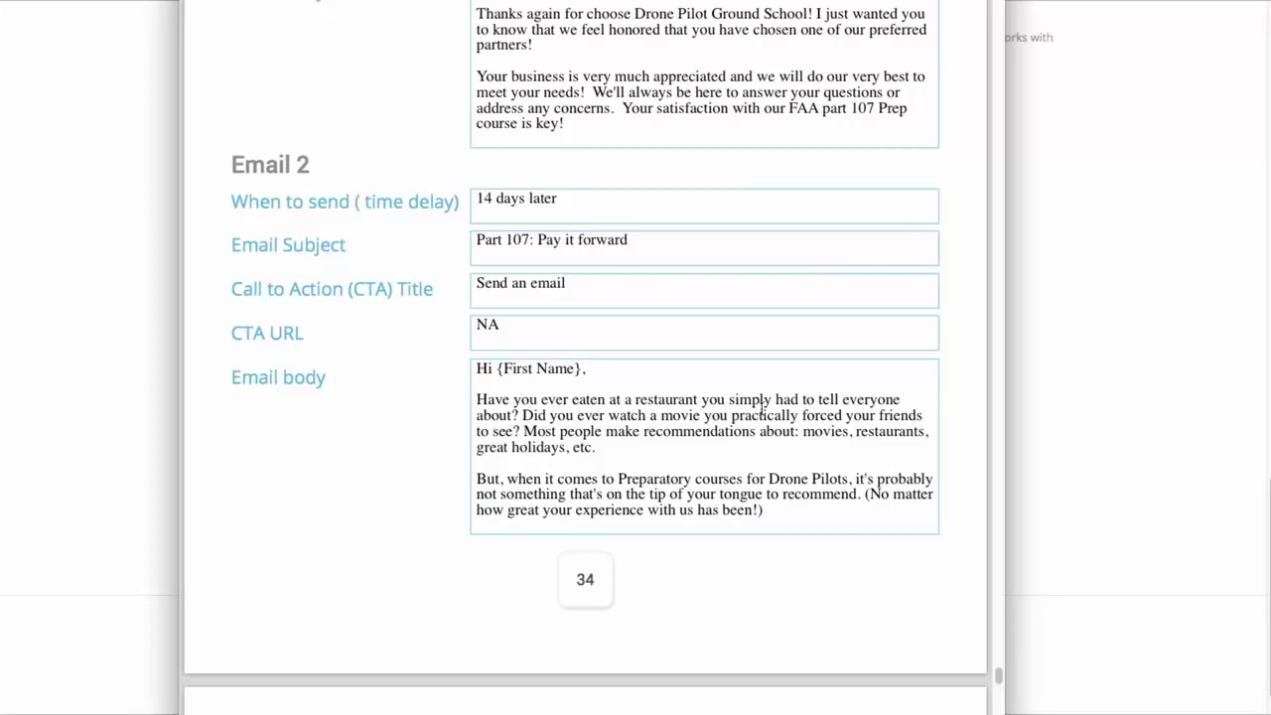
scroll(762, 408, "down", 15)
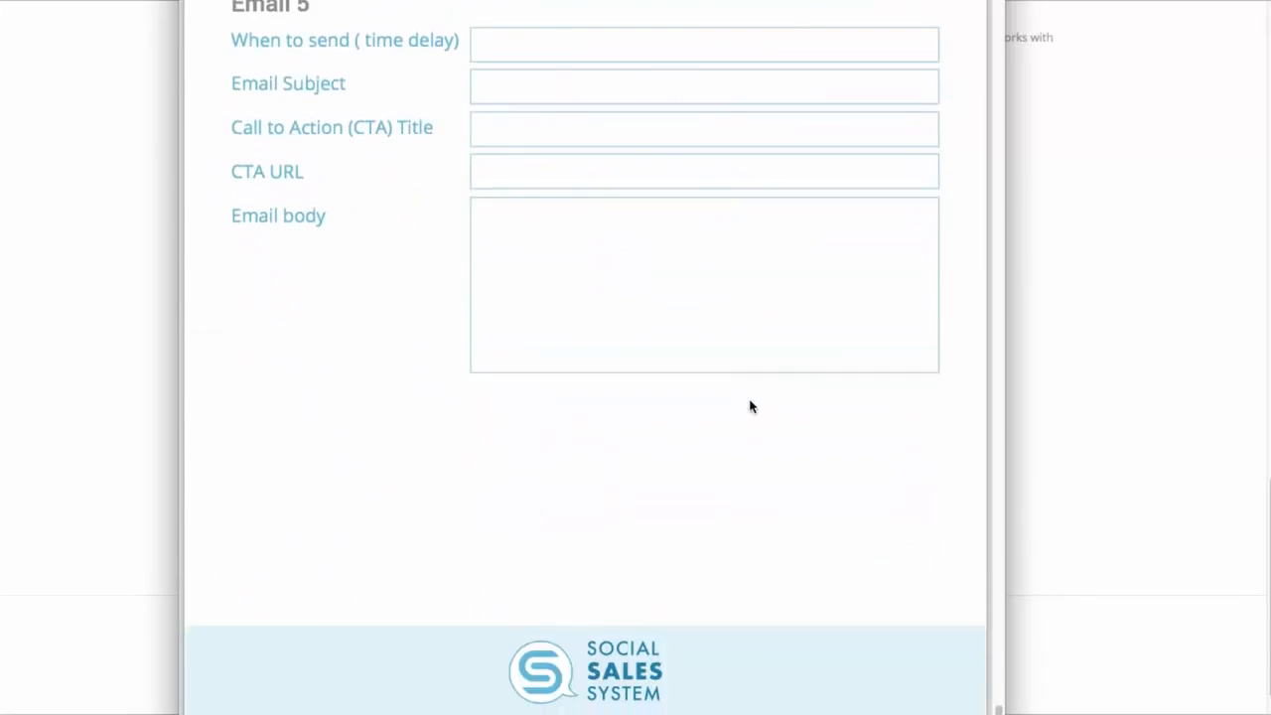
scroll(751, 407, "down", 5)
Examine the "8 Examples of Good Facebook Advertising" pages, covering the single image, multi image, multi-product and local ads
scroll(589, 304, "down", 3)
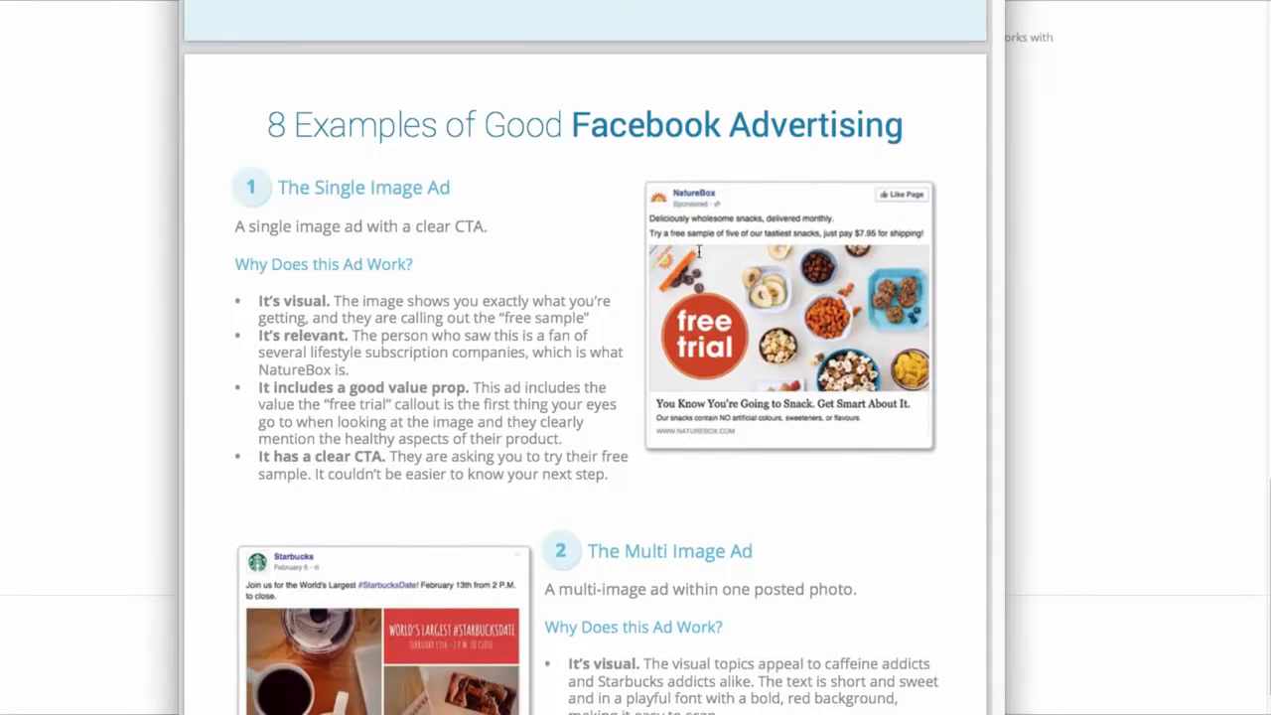
scroll(721, 163, "down", 3)
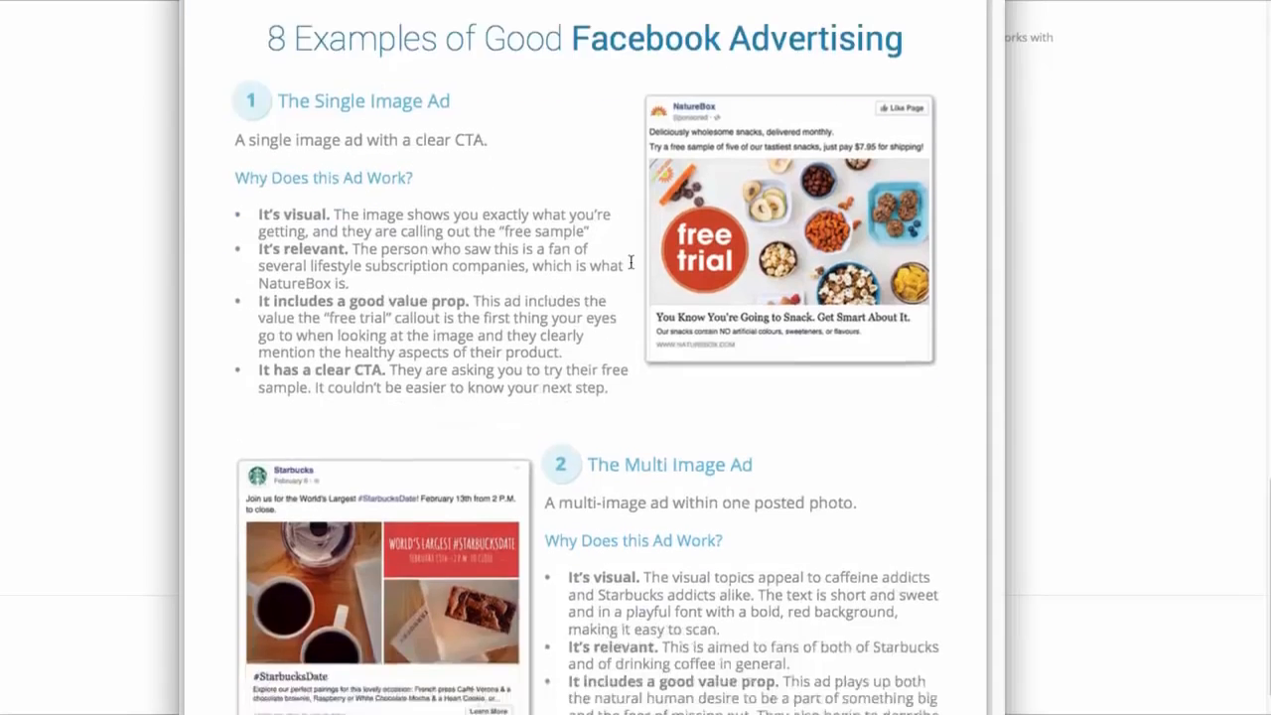
scroll(720, 416, "down", 9)
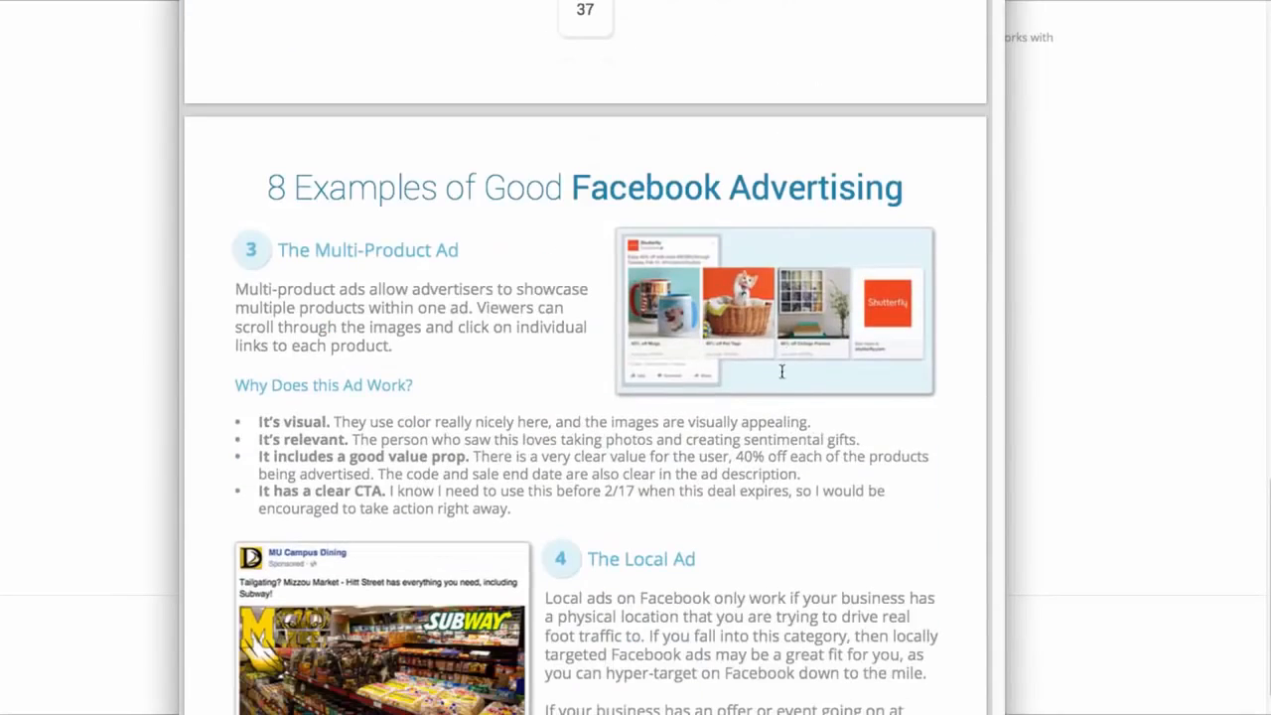
scroll(674, 708, "down", 3)
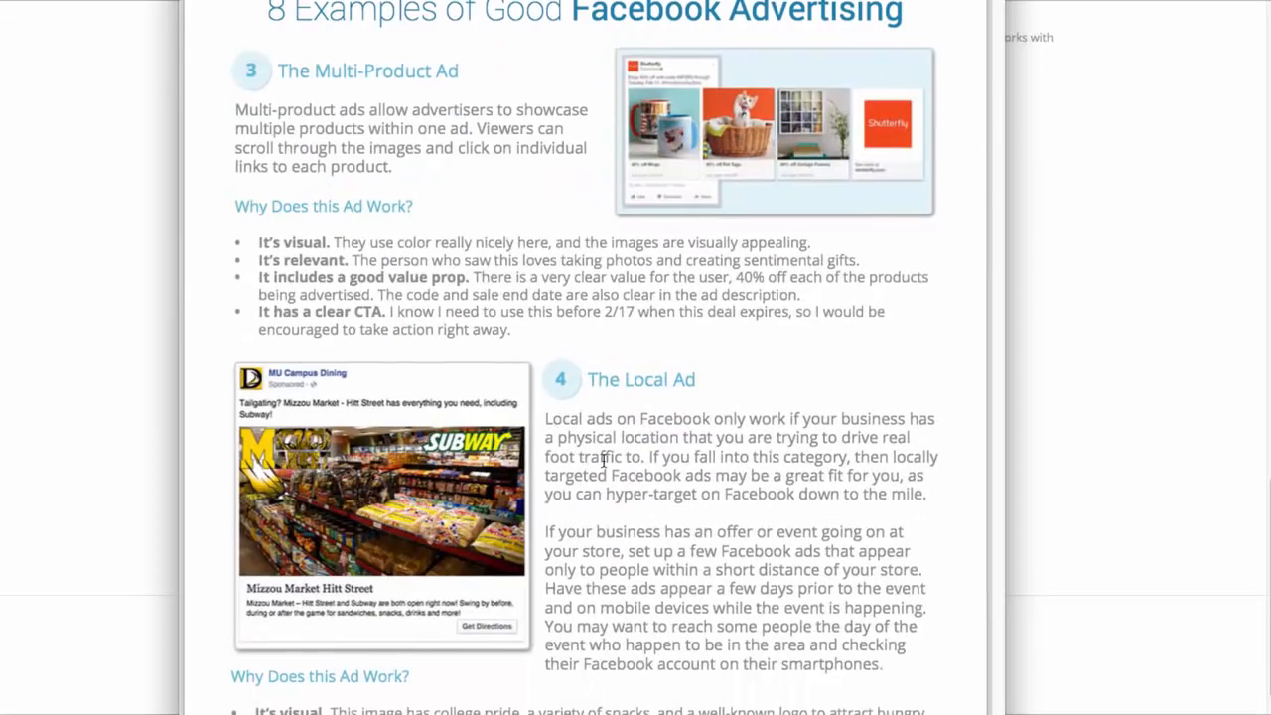
scroll(638, 480, "down", 5)
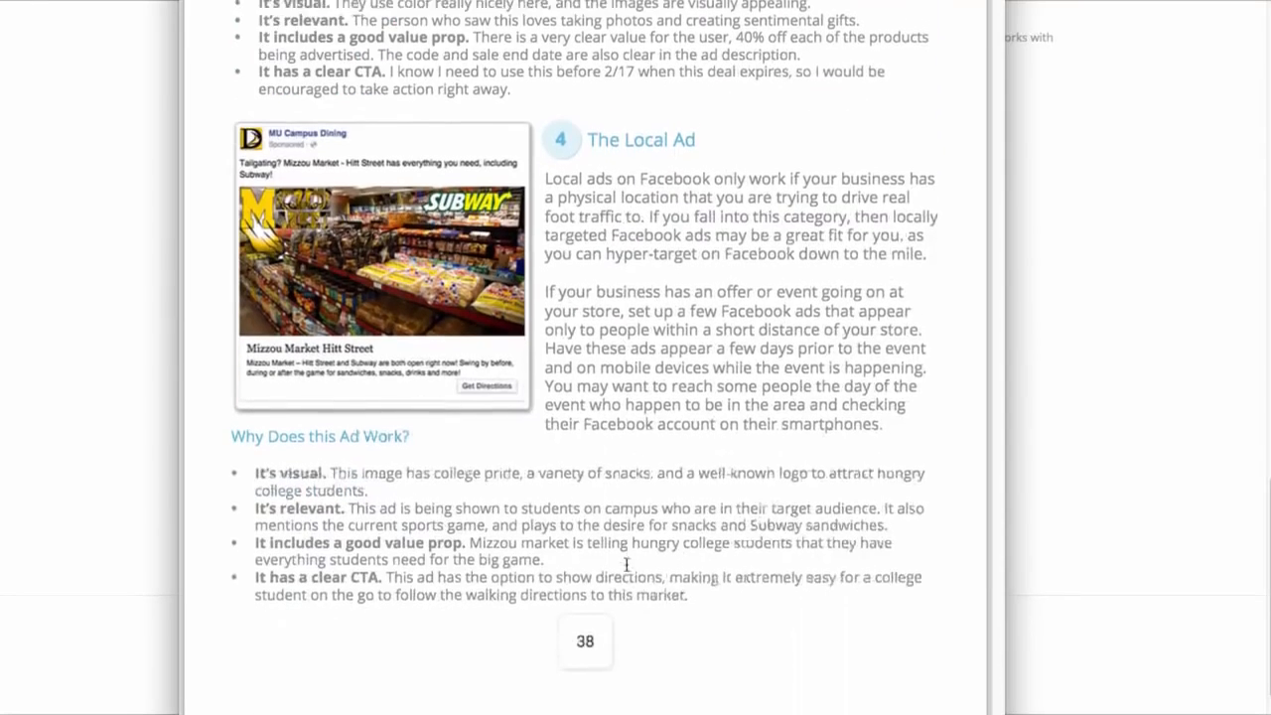
scroll(629, 584, "down", 3)
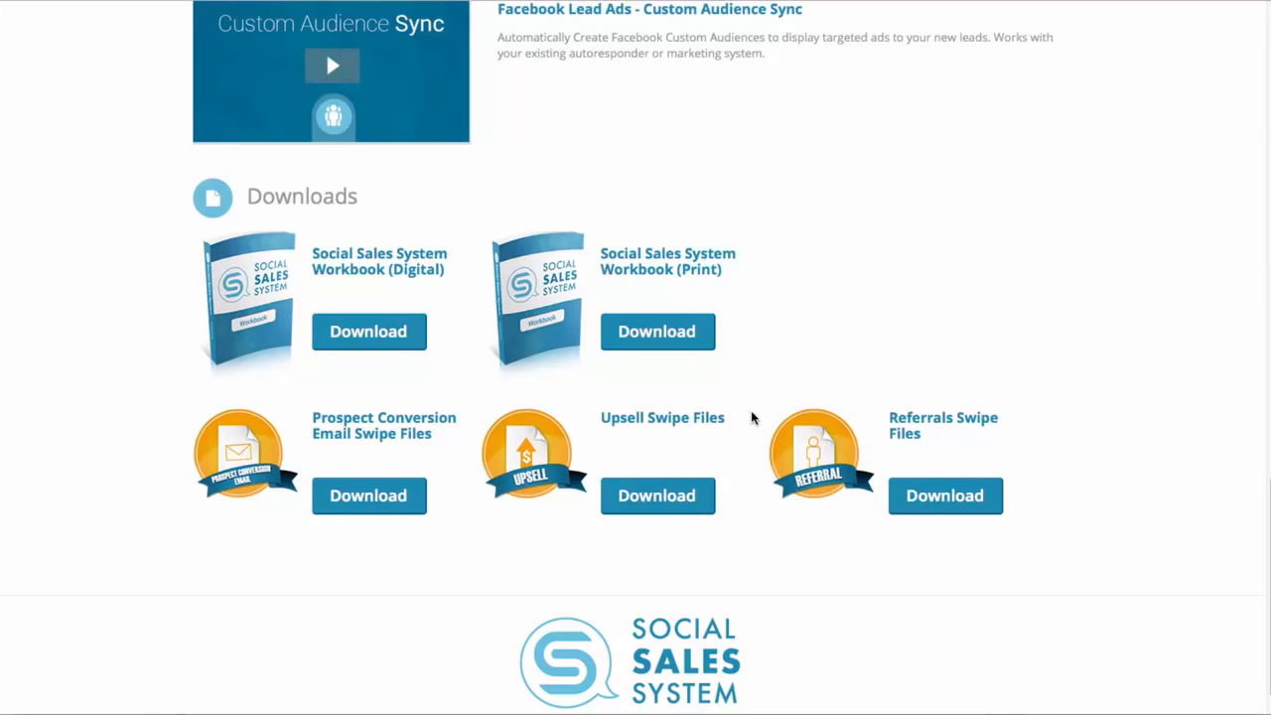
In Facebook Ads Manager, create a "Collect leads for your business" campaign named "FREE Study Guide for DPGS" and continue to the ad set
scroll(749, 412, "up", 2)
scroll(748, 412, "up", 10)
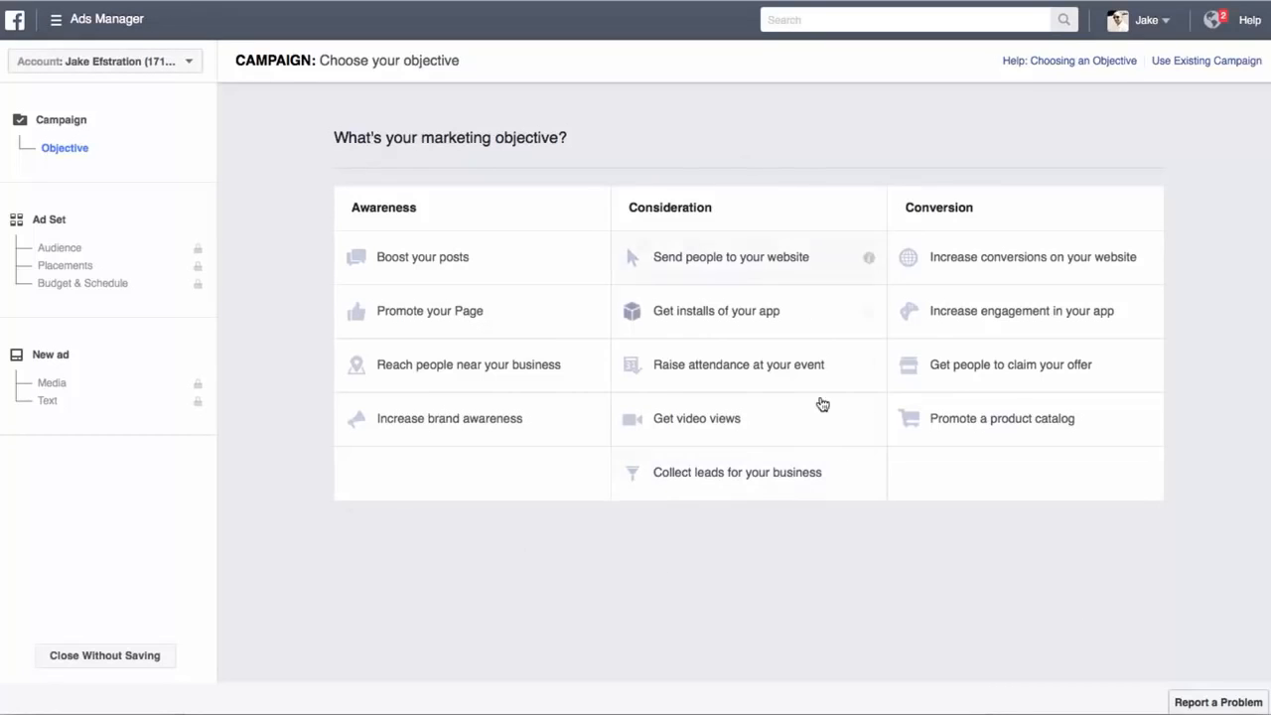
left_click(754, 476)
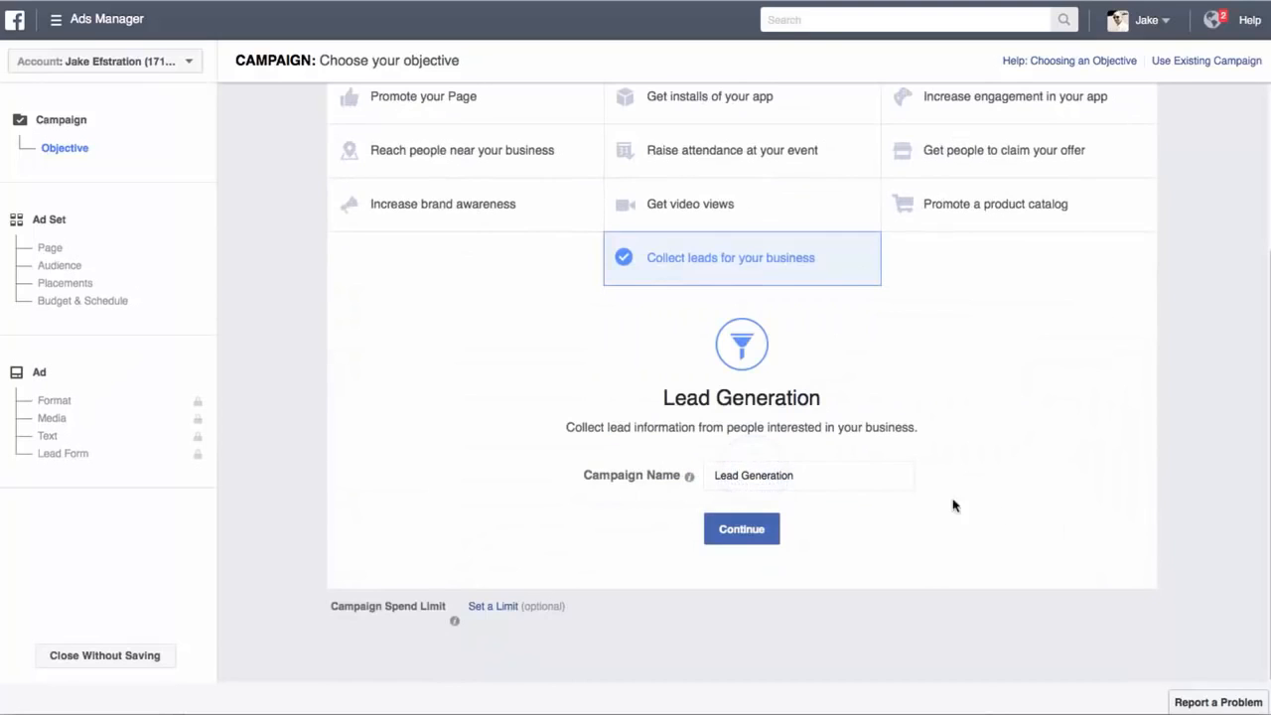
left_click(830, 469)
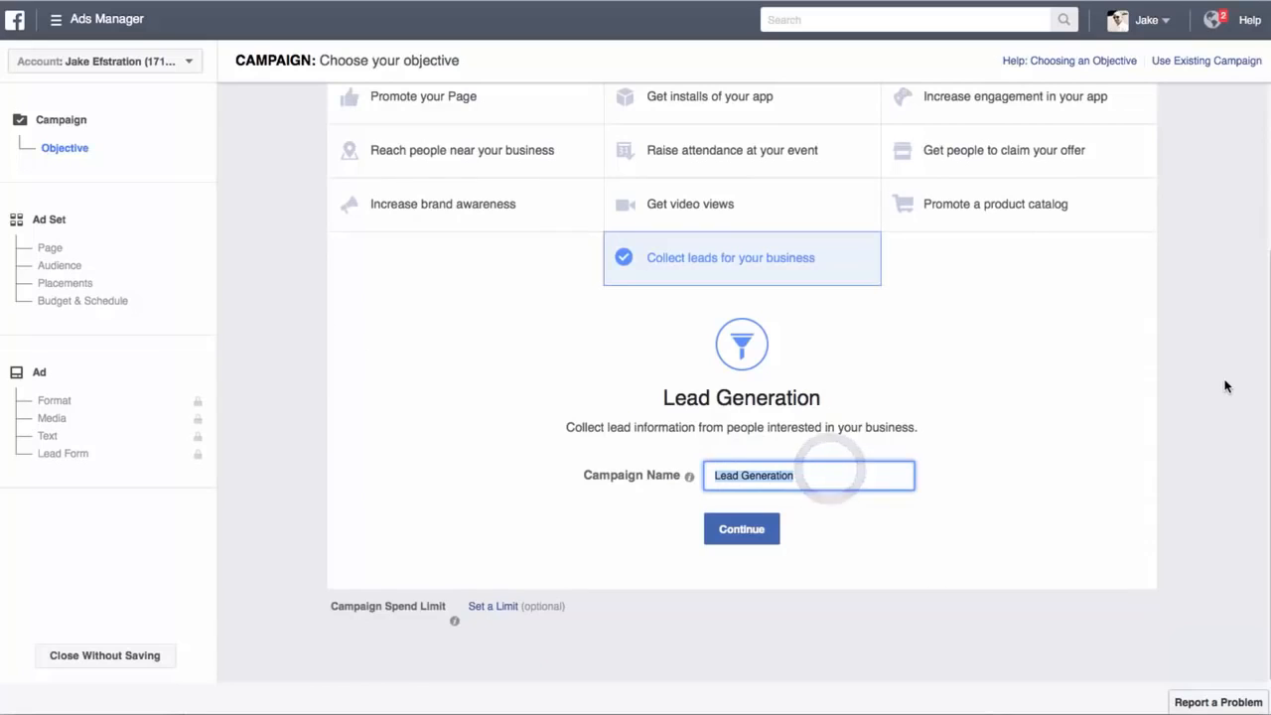
type("FREE Study Guide for DPGS")
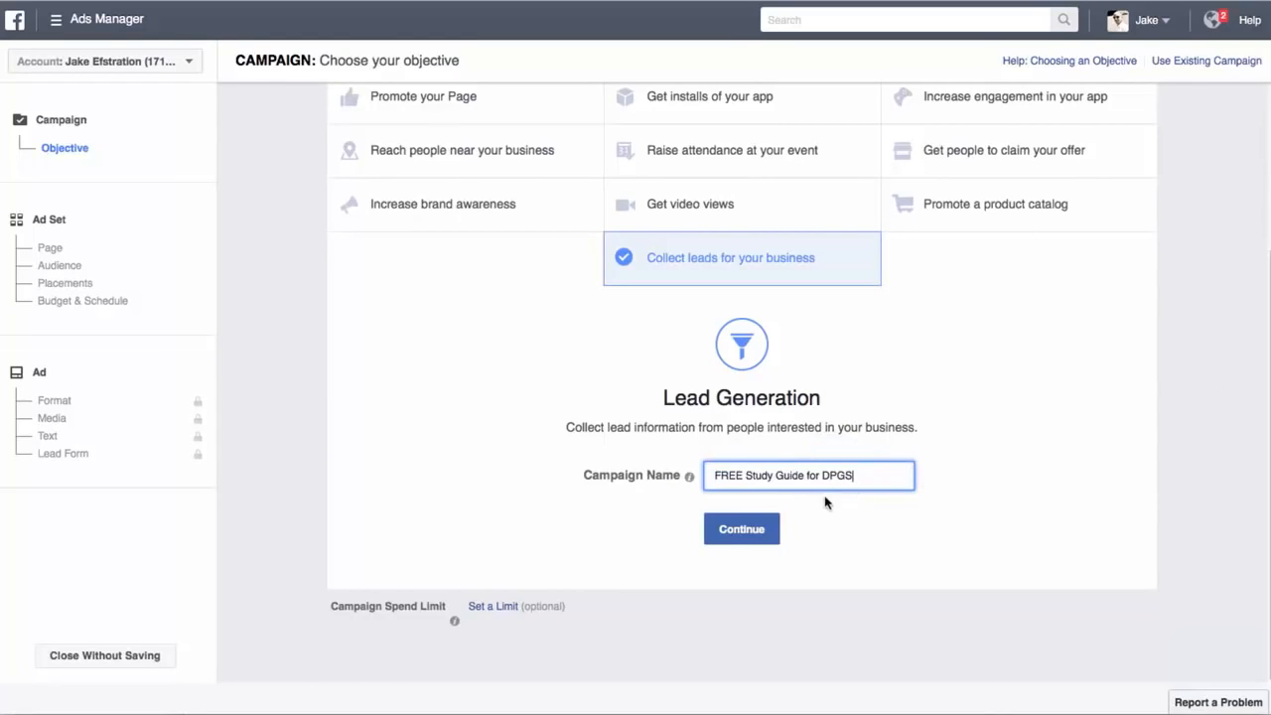
left_click(766, 533)
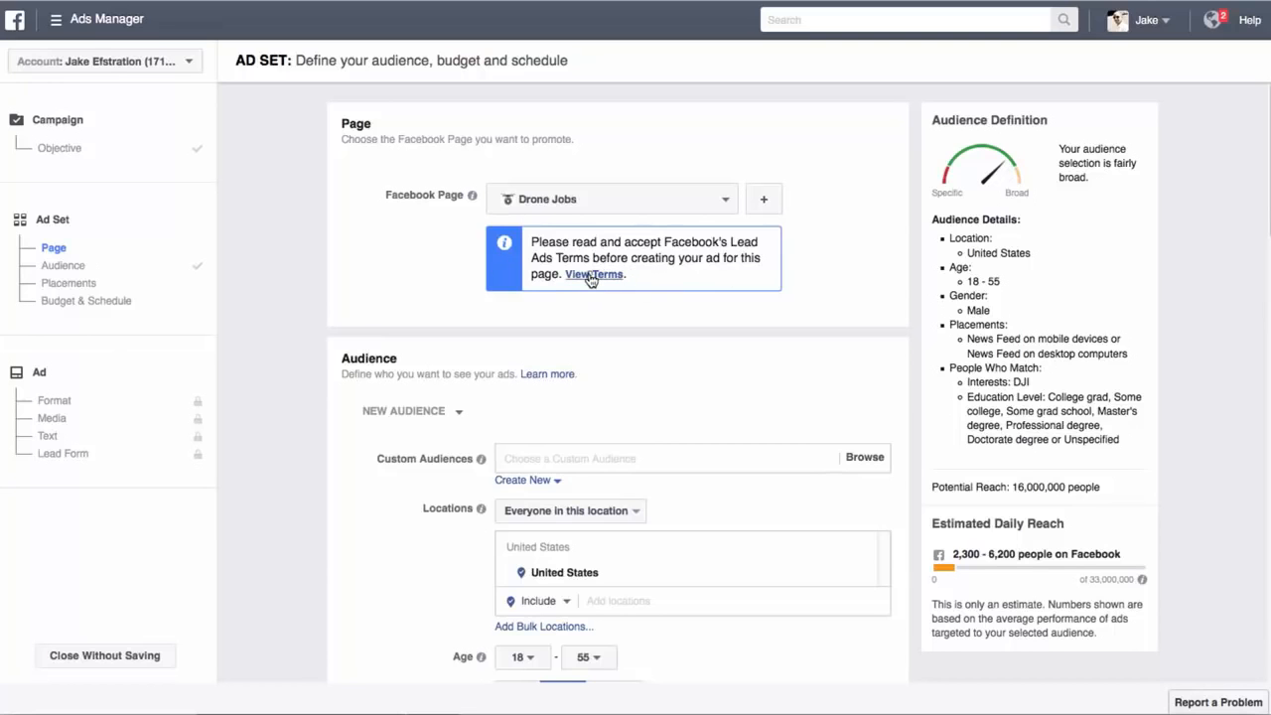
View Facebook's Lead Ads Terms for the Drone Jobs page
left_click(596, 276)
left_click(881, 602)
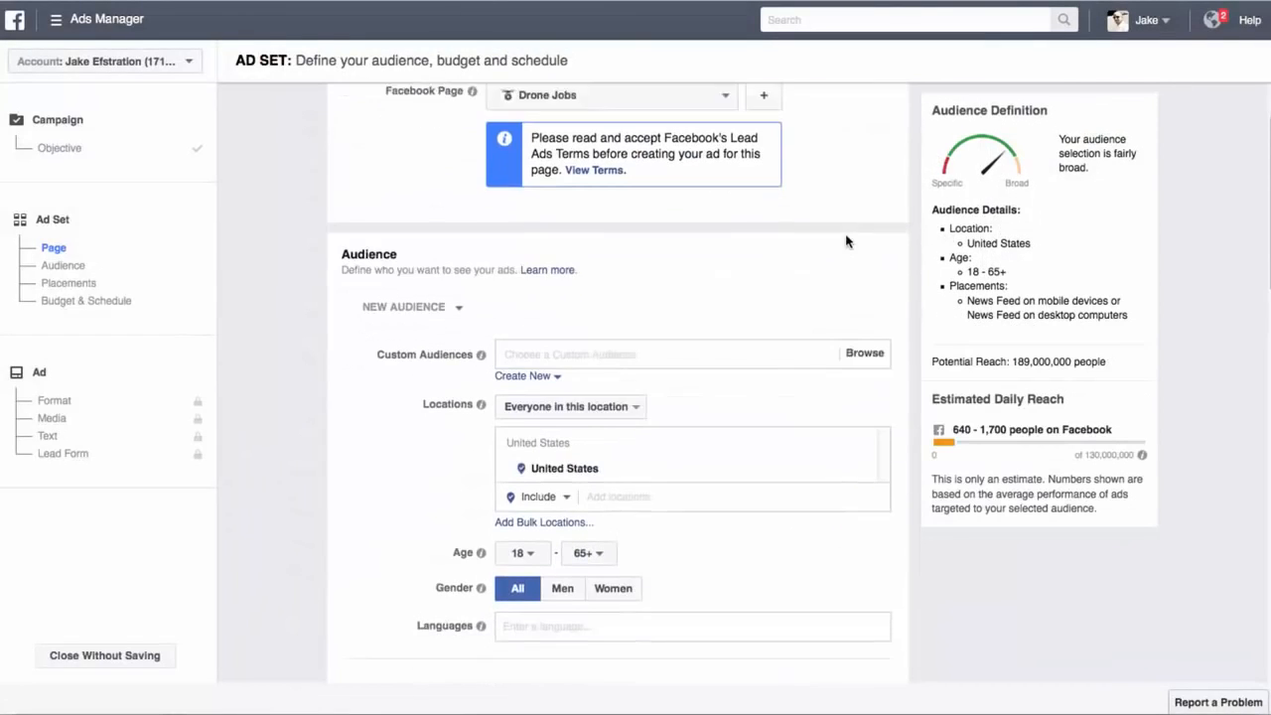
Go back through the workbook to the target customer section to check the demographics for the ad set's audience
scroll(846, 241, "down", 2)
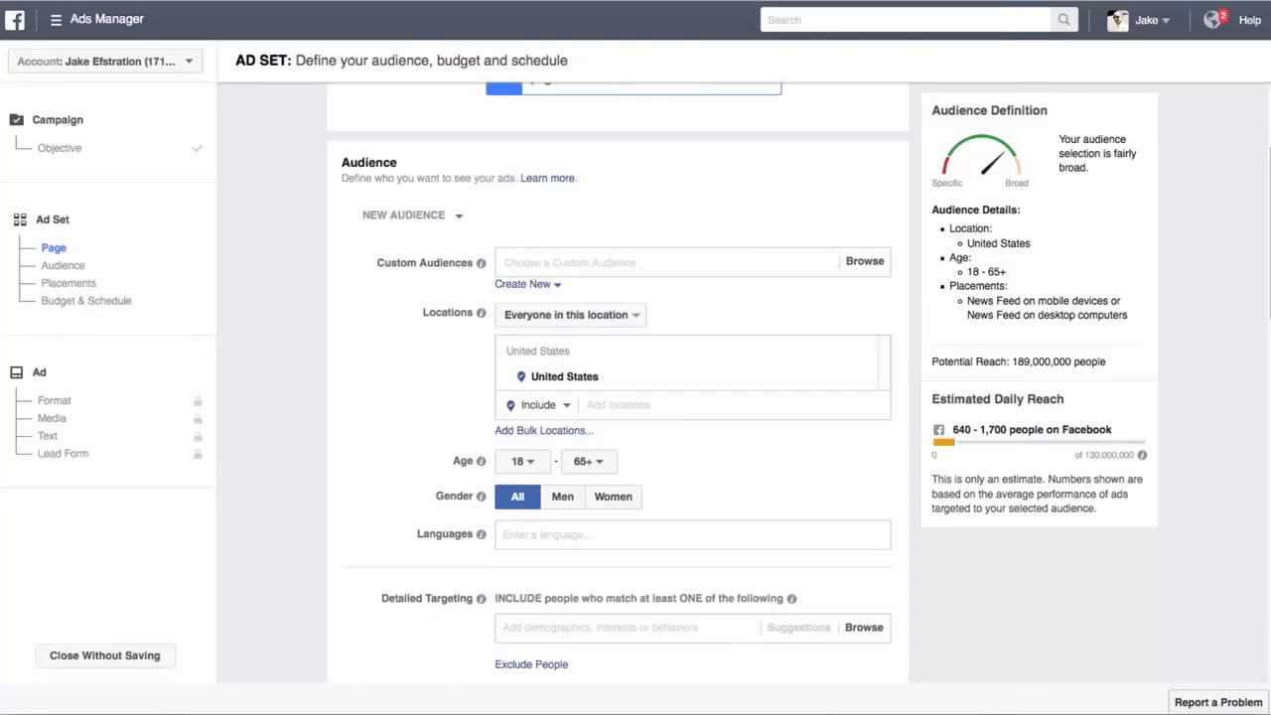
scroll(632, 458, "up", 10)
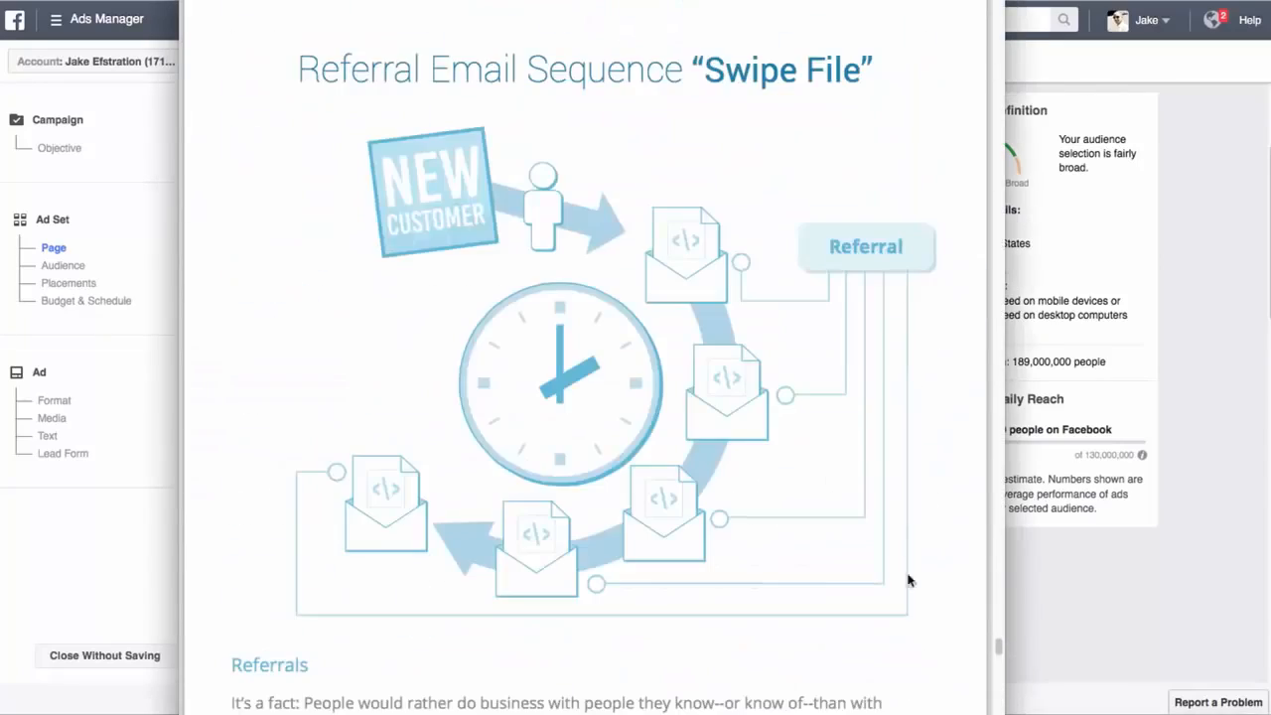
left_click_drag(996, 653, 987, 165)
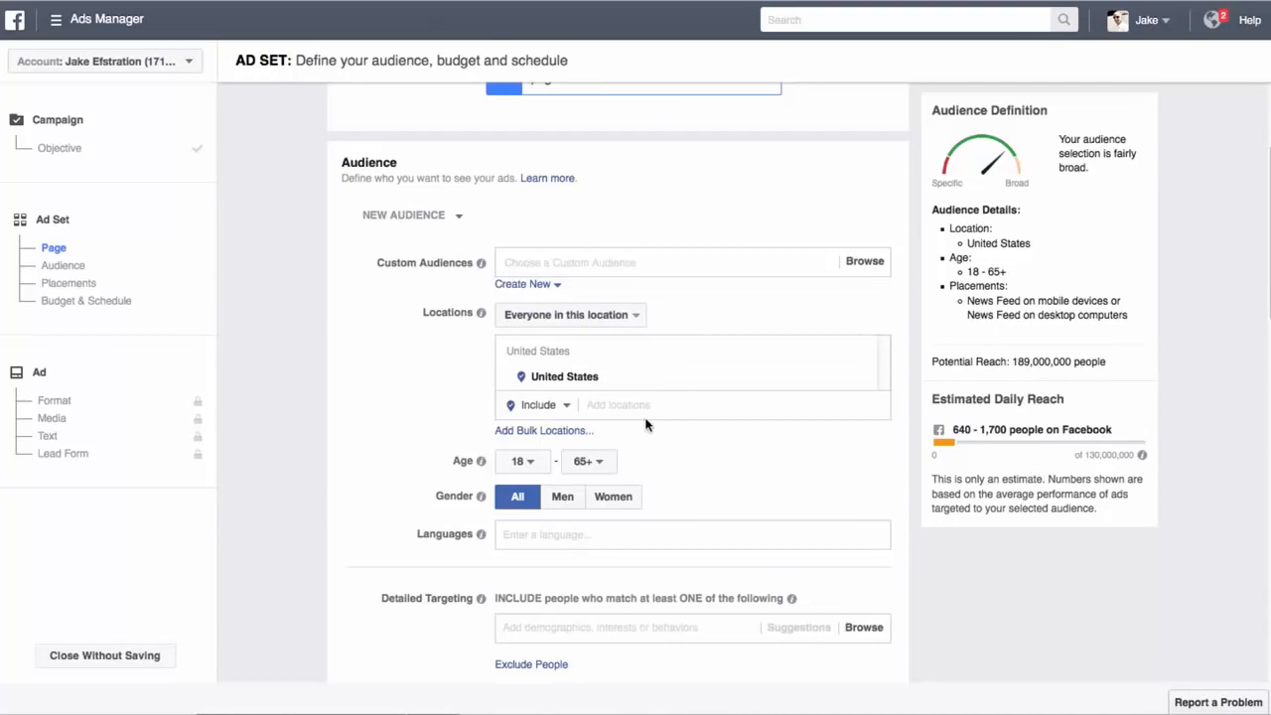
Set the maximum age of the ad set's audience to 55
left_click(605, 465)
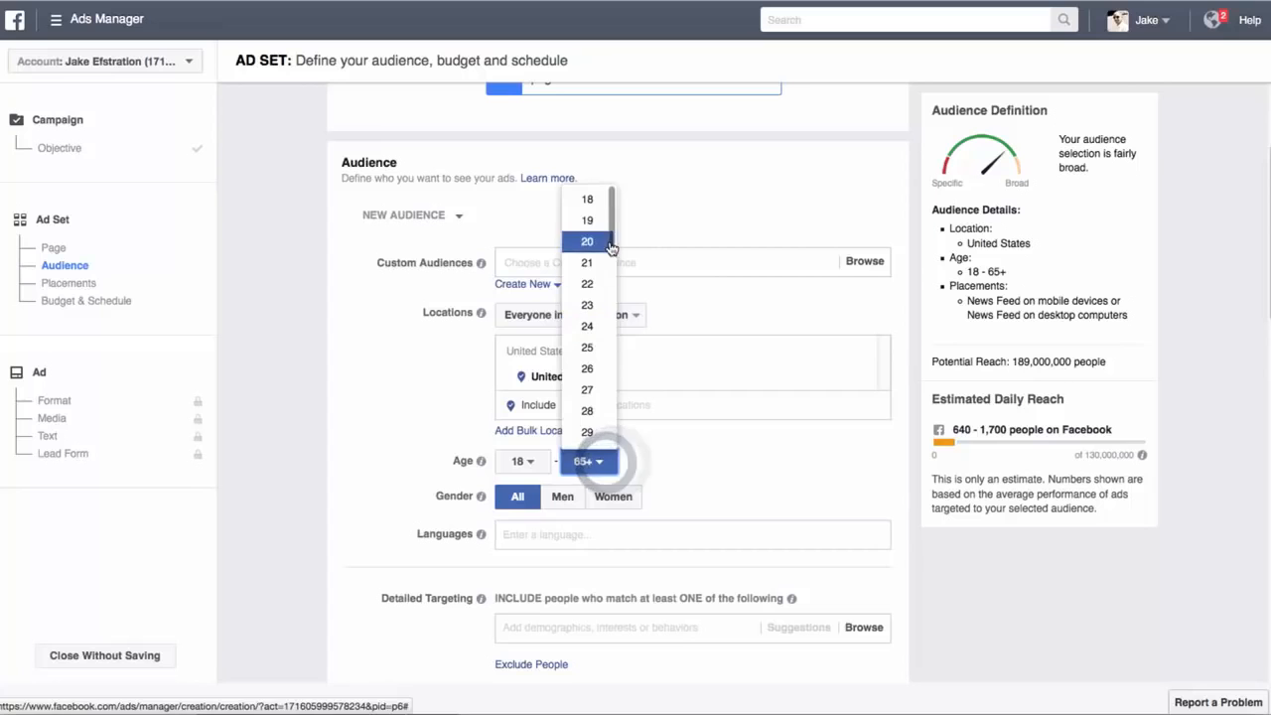
left_click_drag(613, 235, 600, 400)
left_click(599, 395)
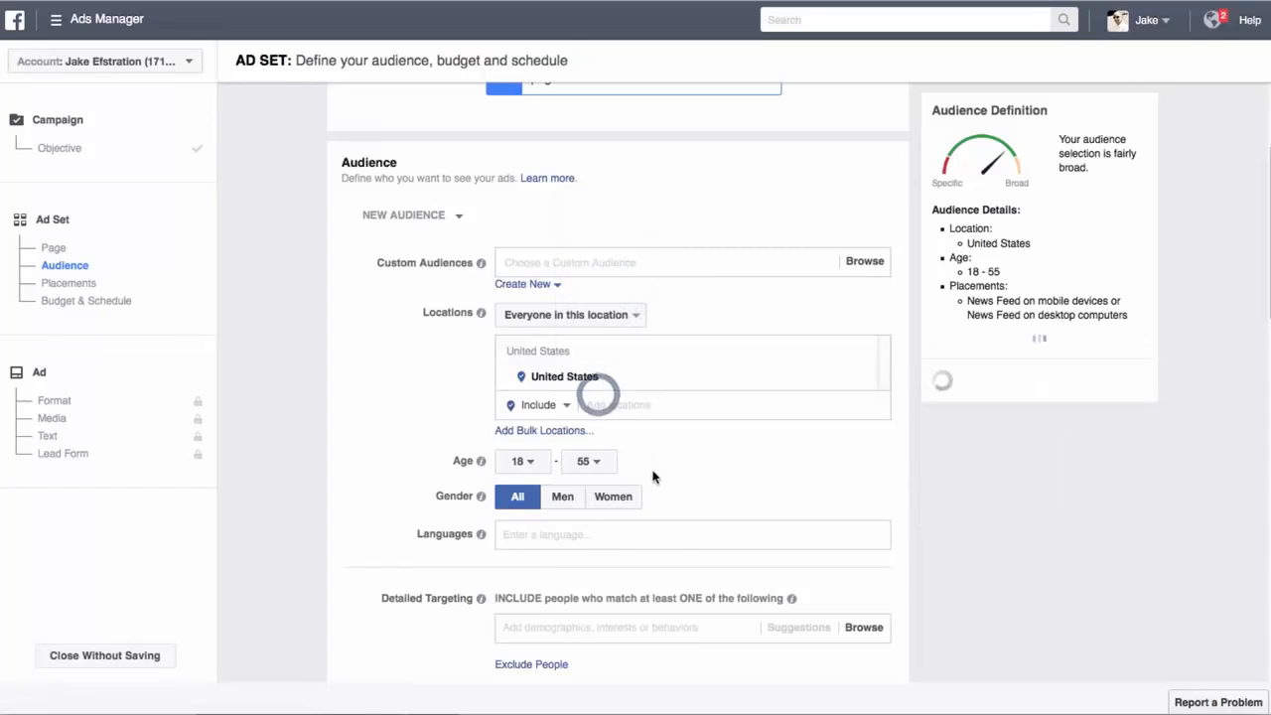
Limit the ad set's audience to men and add DJI as an interest in the detailed targeting
left_click(562, 499)
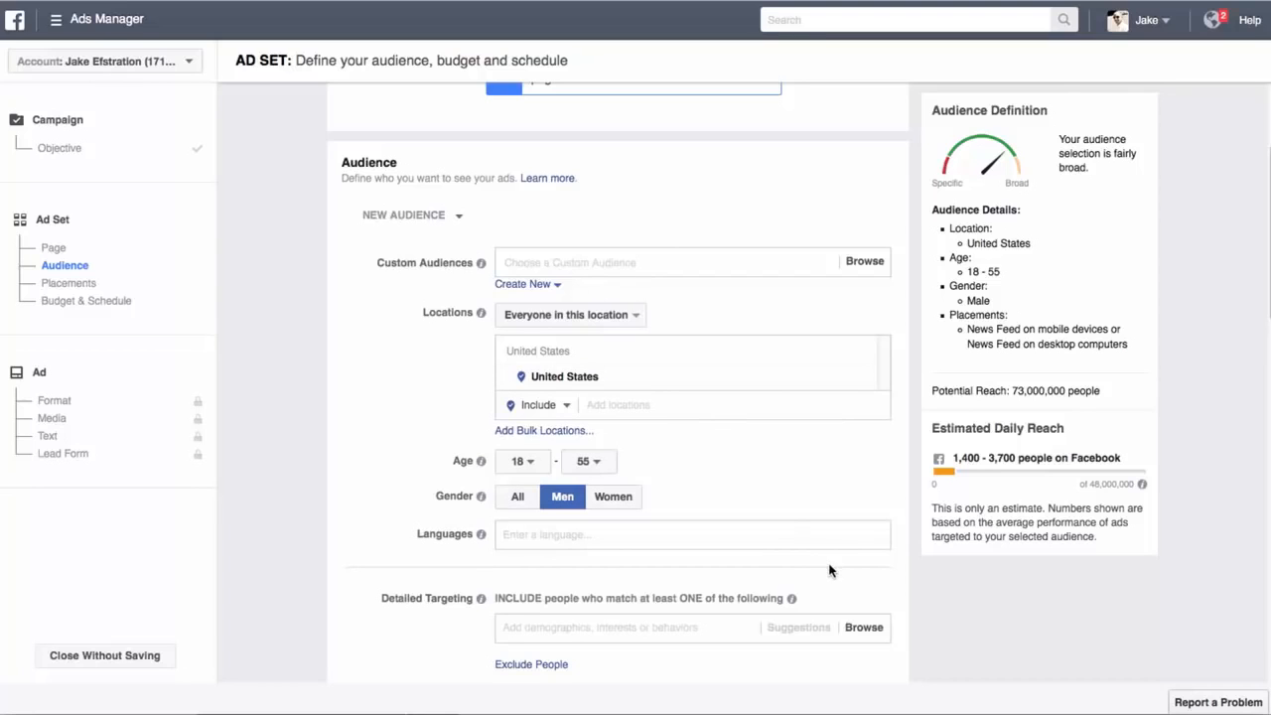
left_click(596, 535)
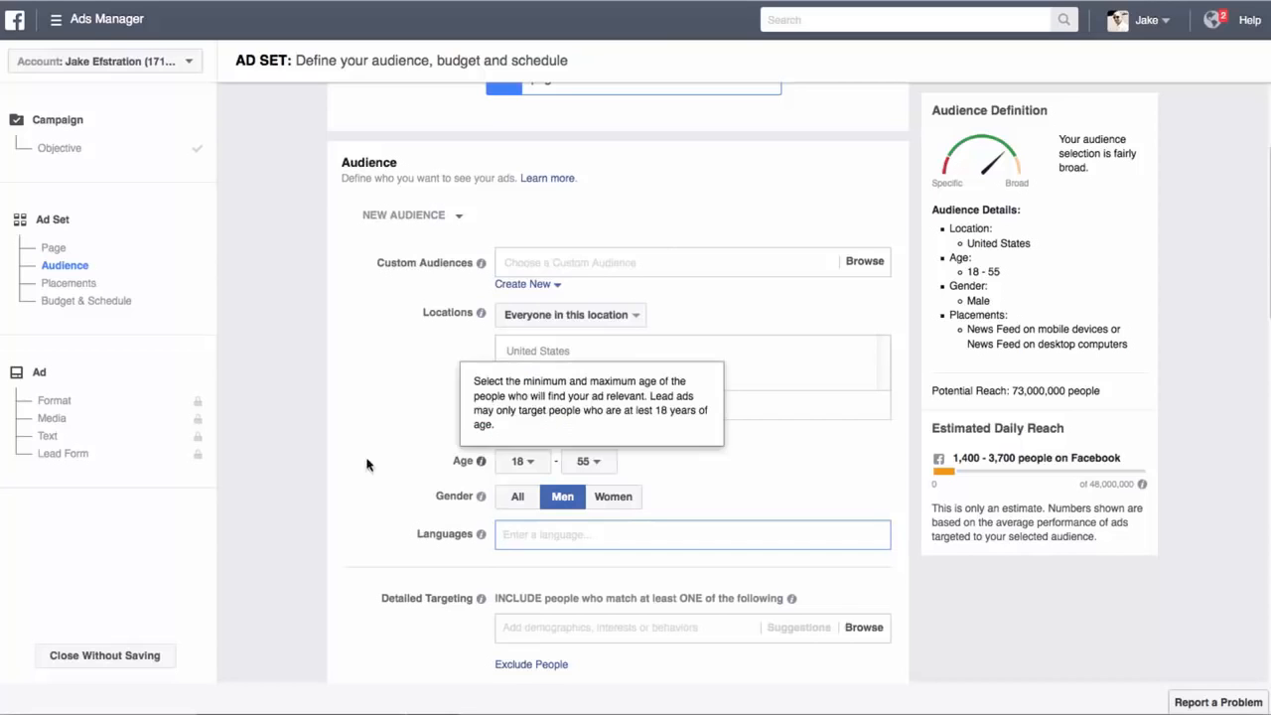
scroll(394, 361, "down", 3)
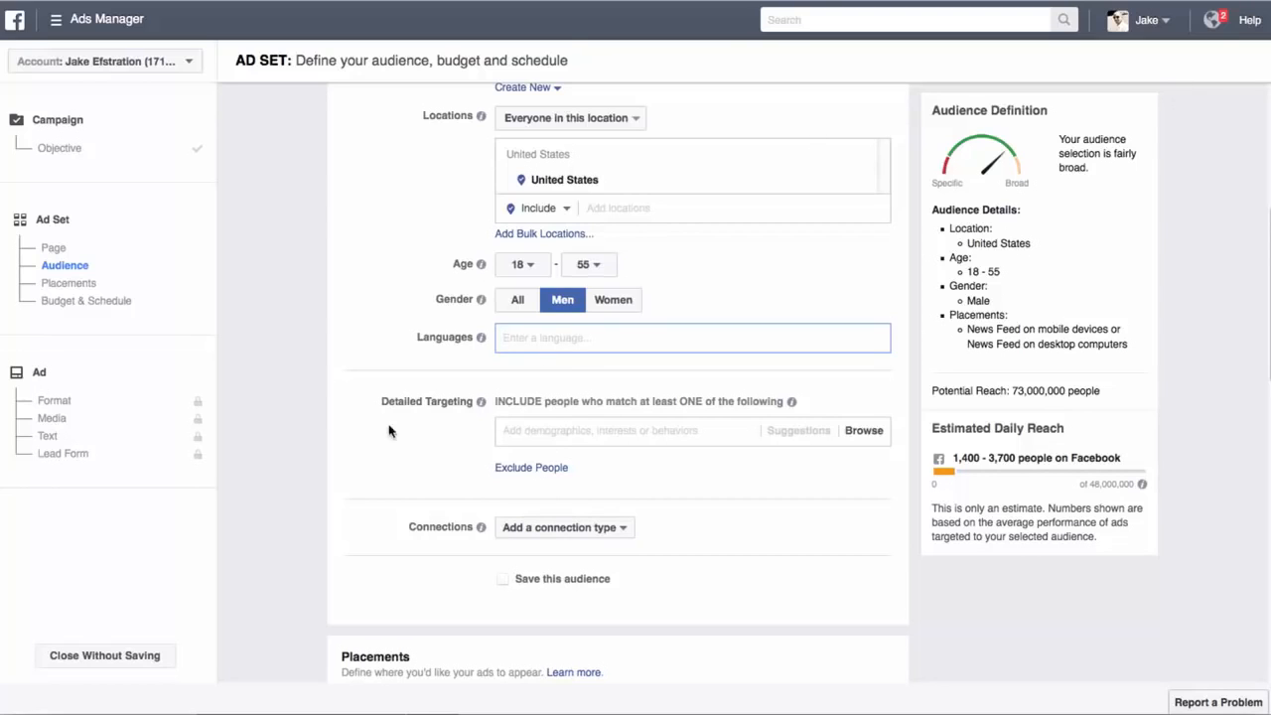
left_click(553, 434)
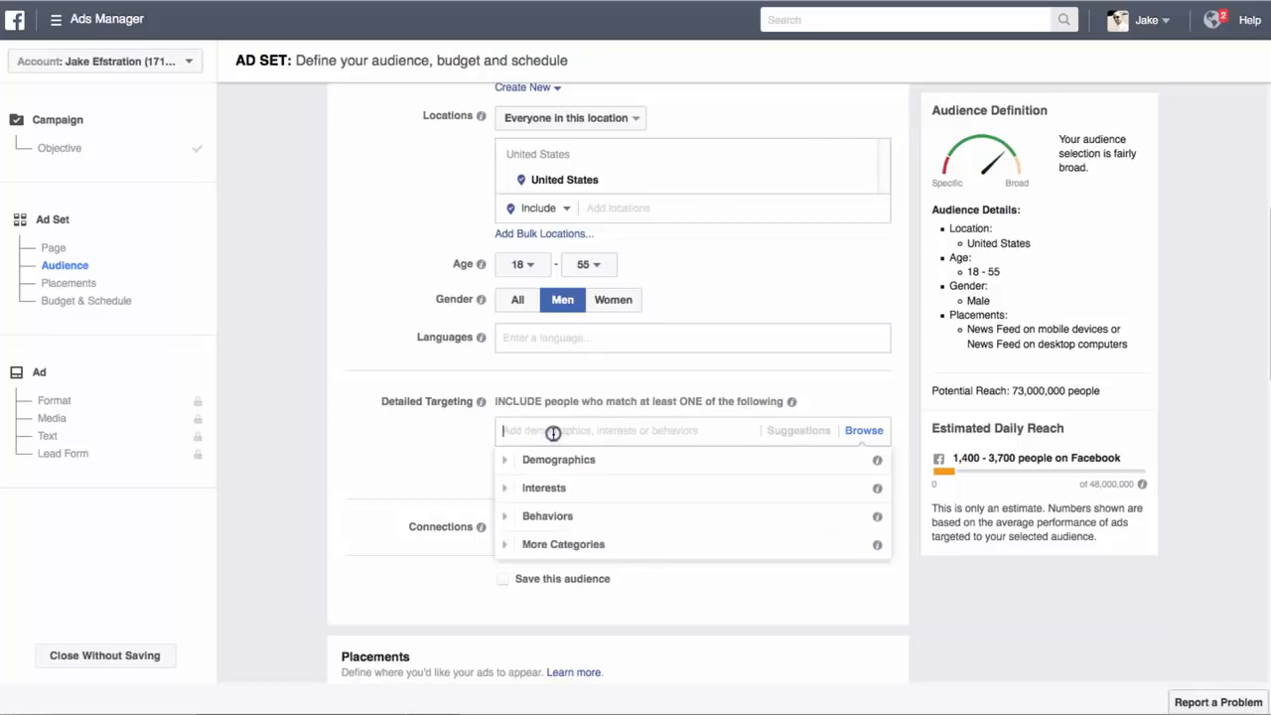
type("dji")
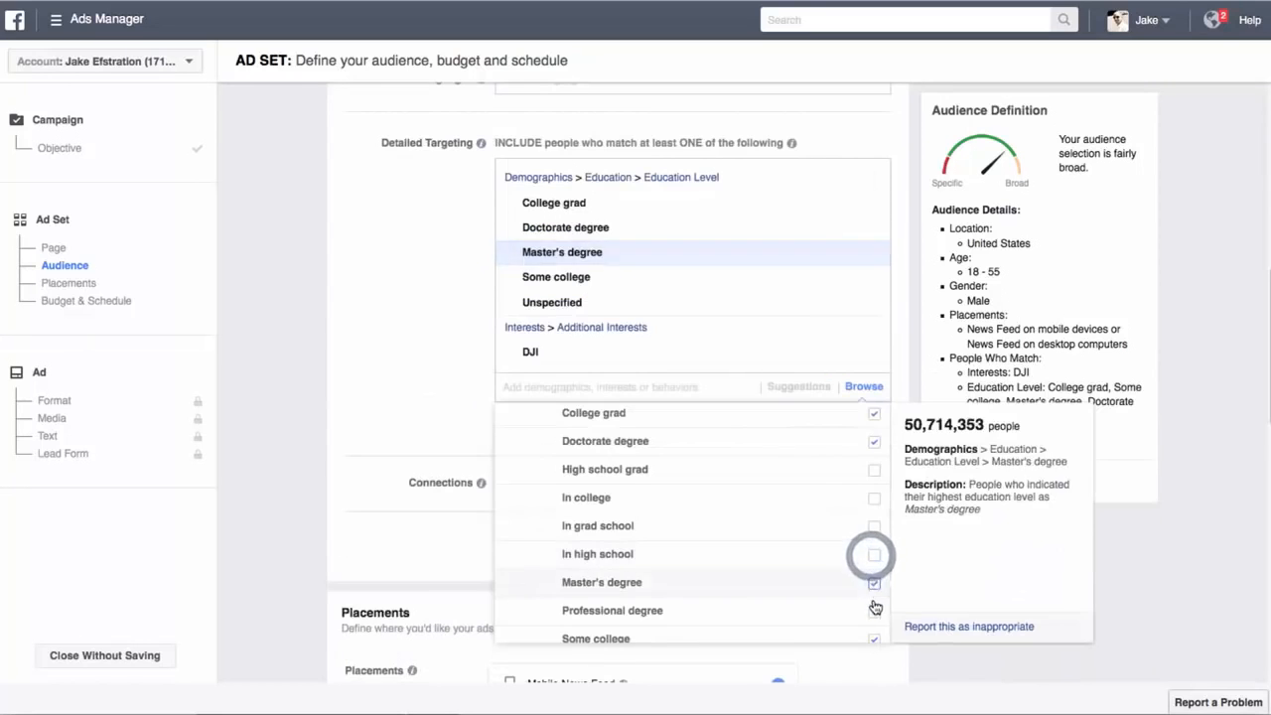
Add the education levels Professional degree and Some grad school to the audience's detailed targeting
left_click(874, 610)
scroll(803, 507, "down", 1)
scroll(805, 510, "down", 1)
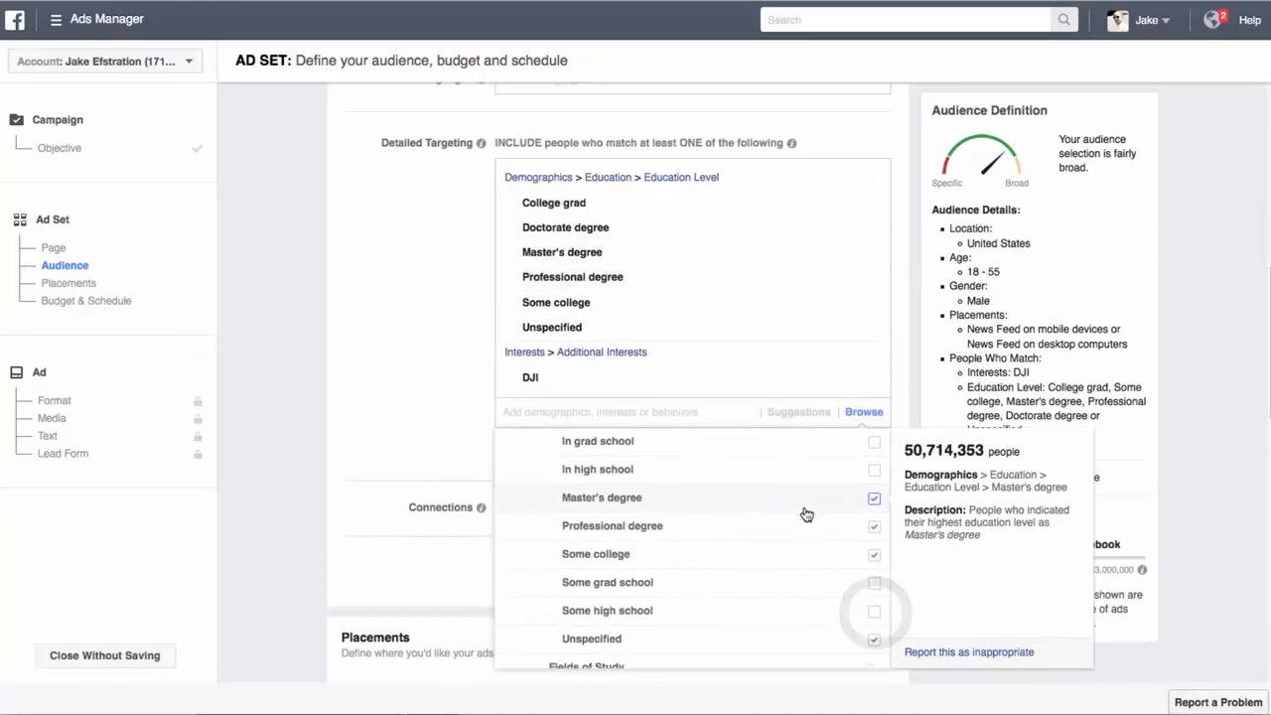
scroll(806, 513, "down", 1)
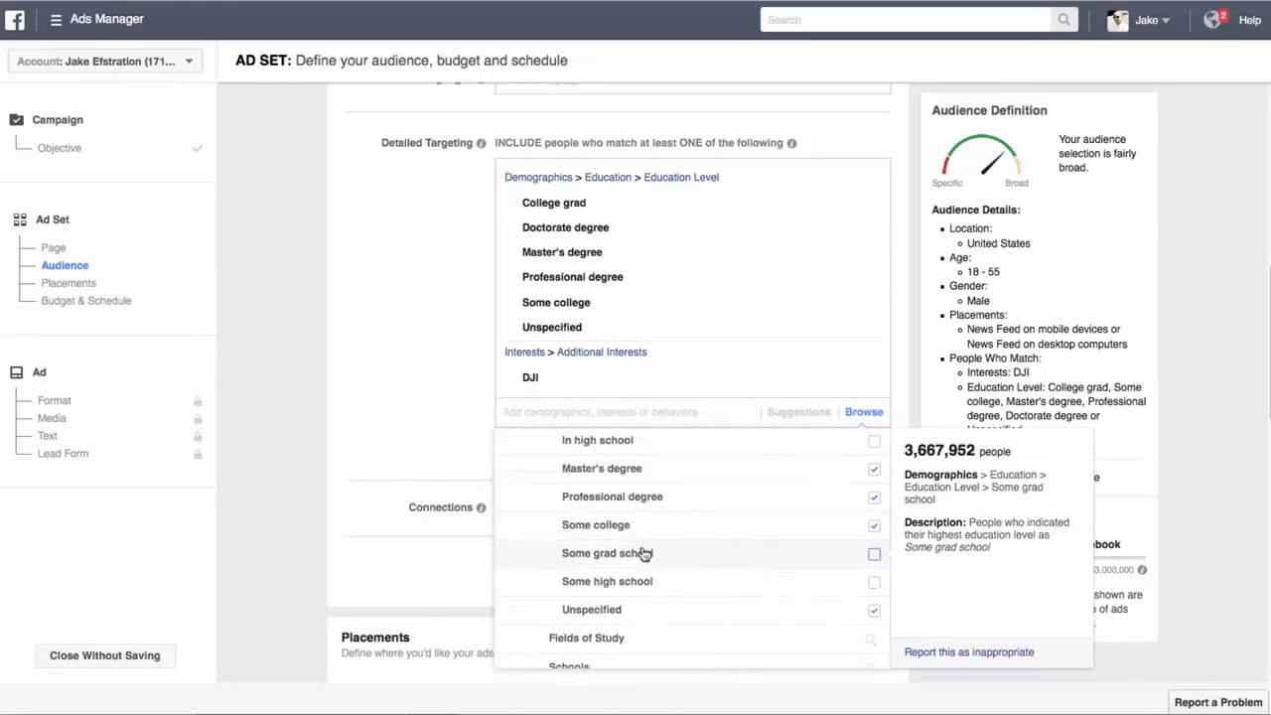
left_click(874, 556)
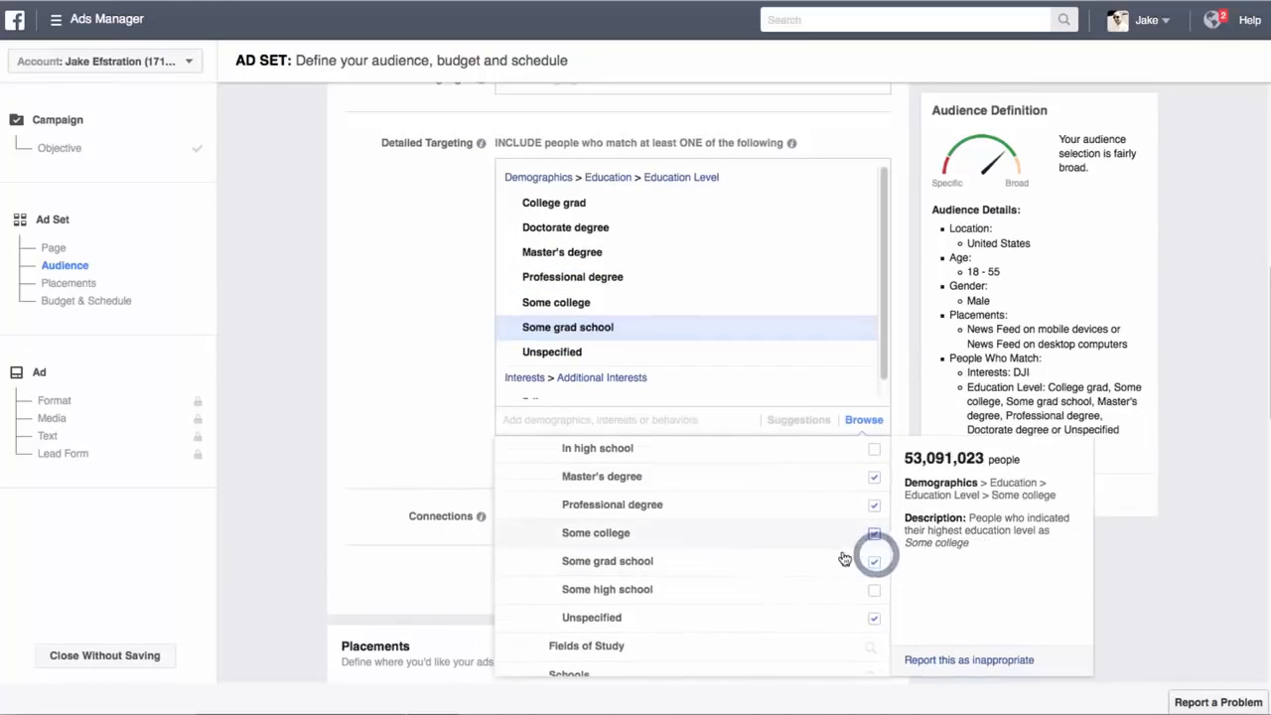
scroll(763, 525, "up", 5)
left_click(409, 434)
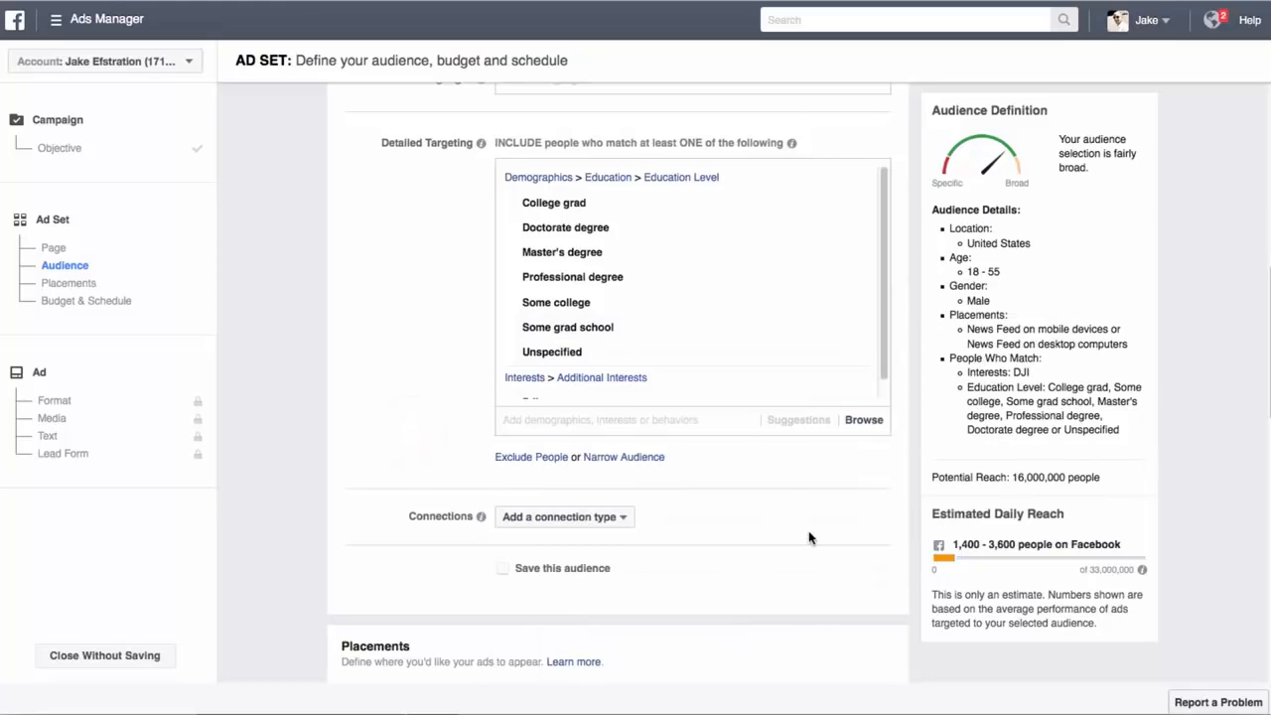
Set the ad set's daily budget to $50
scroll(802, 475, "down", 2)
scroll(803, 479, "down", 7)
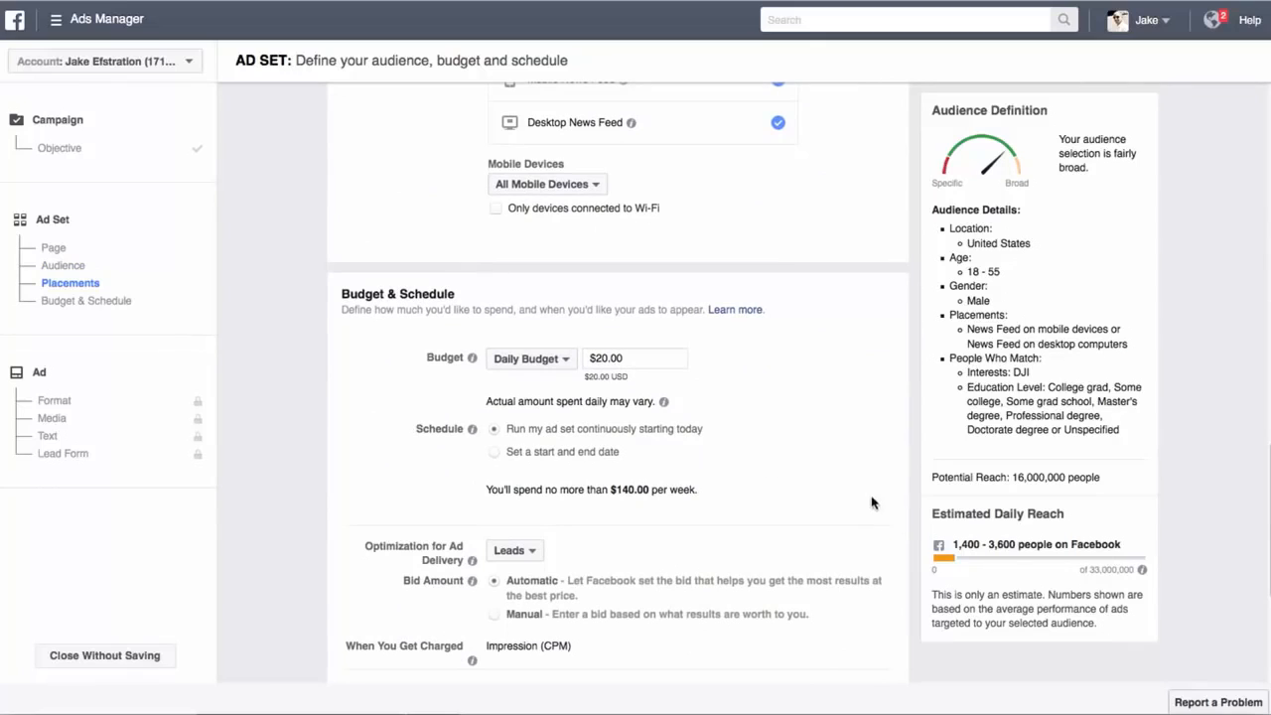
double_click(636, 359)
type("50")
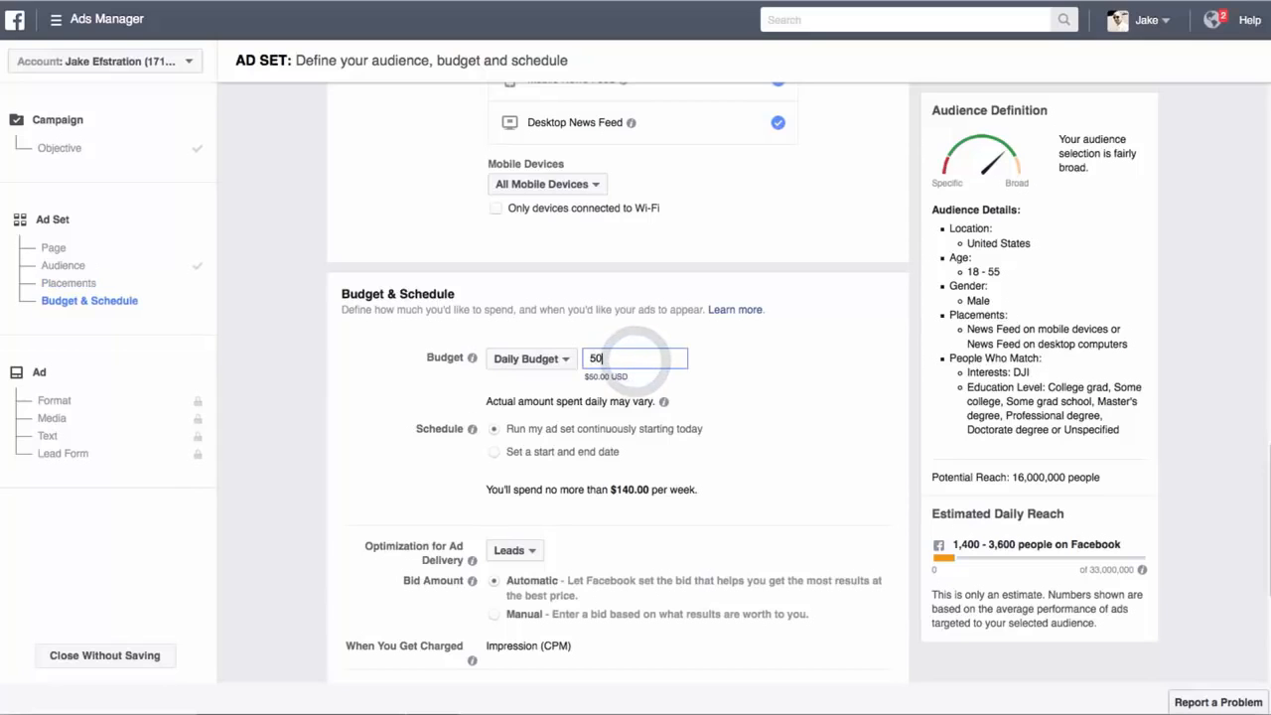
left_click(844, 411)
Check the remaining delivery and bidding options, keep the ad set name "US - M - 18-55", and continue to the ad
scroll(840, 430, "down", 1)
scroll(840, 430, "down", 2)
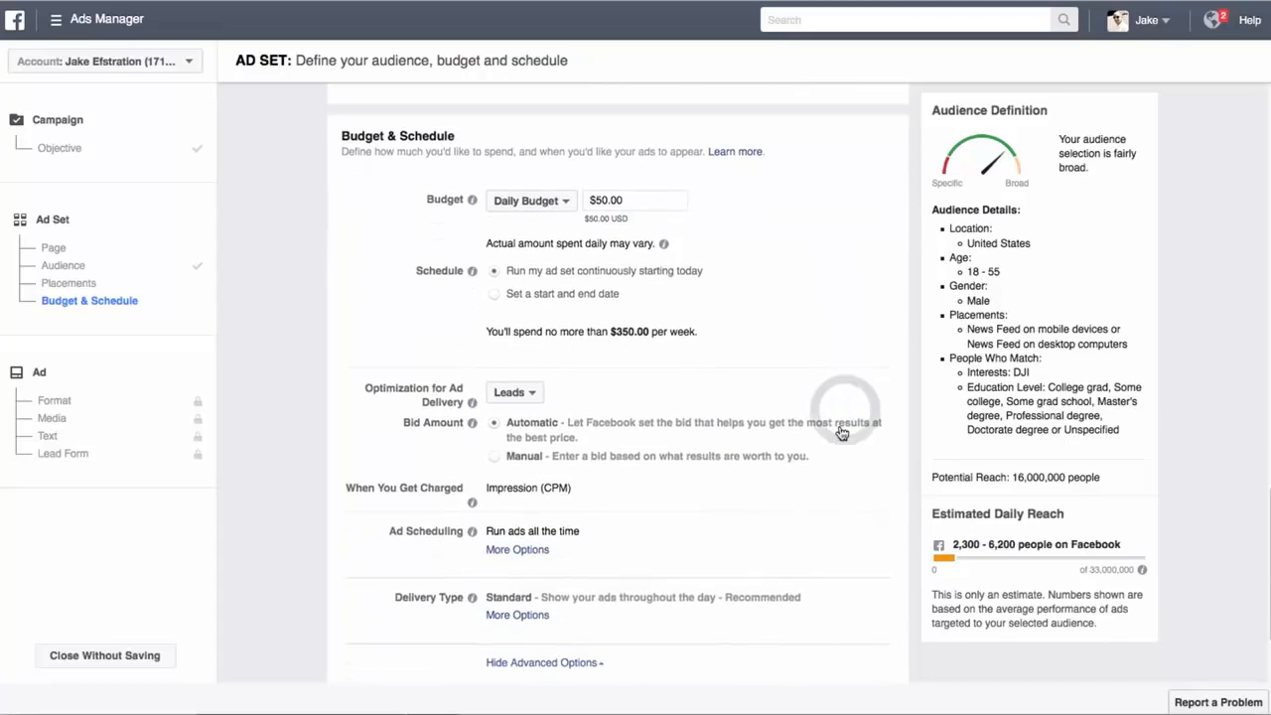
scroll(692, 411, "down", 1)
scroll(692, 411, "down", 1)
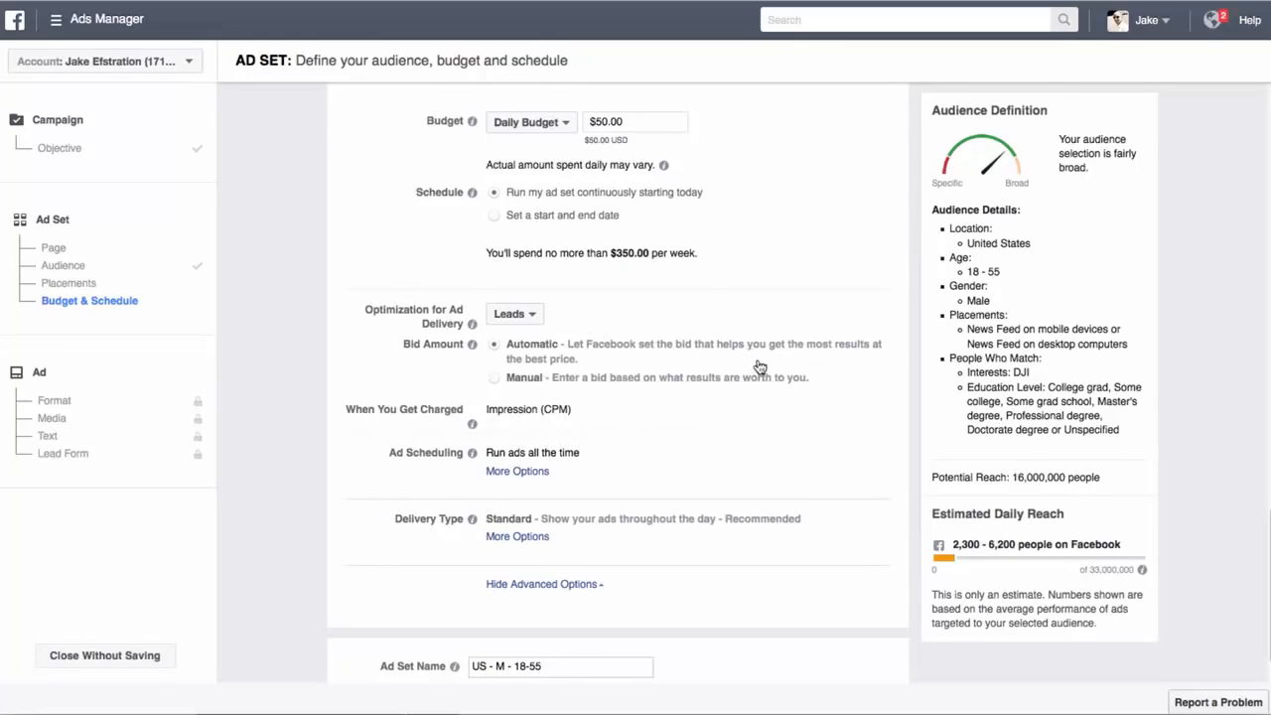
mouse_move(471, 343)
scroll(732, 457, "down", 2)
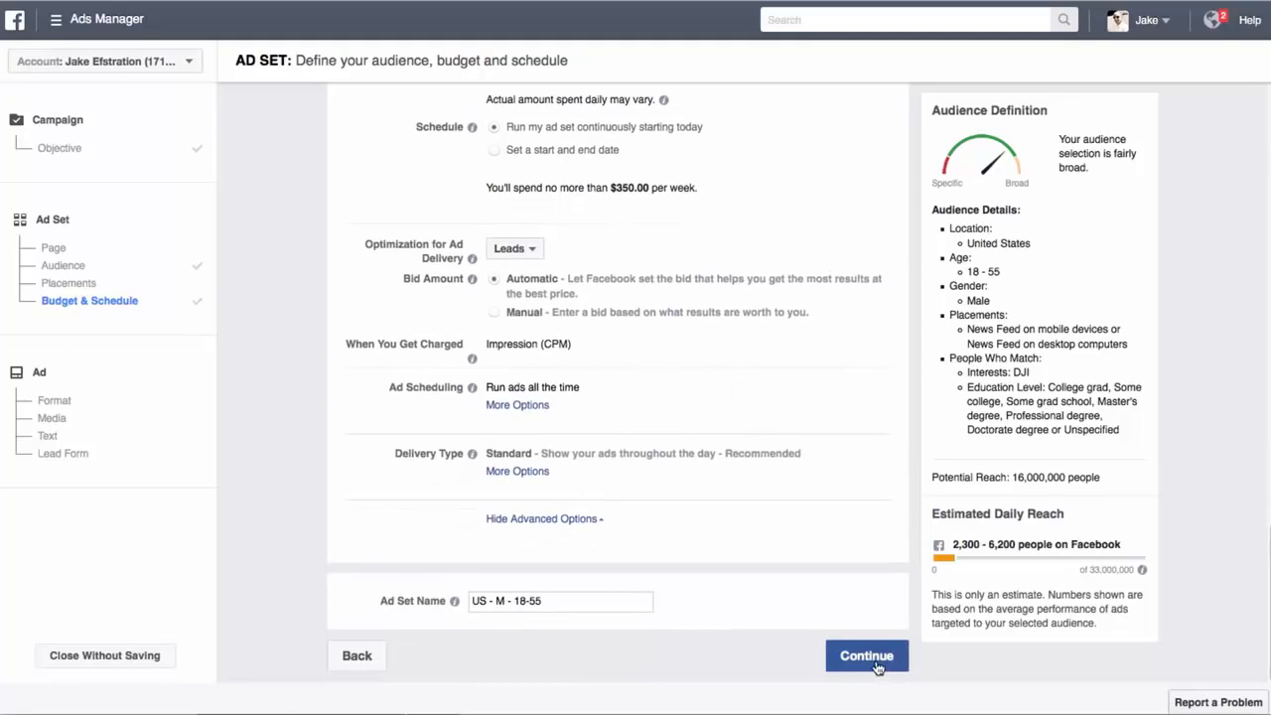
left_click_drag(567, 602, 505, 596)
left_click(546, 599)
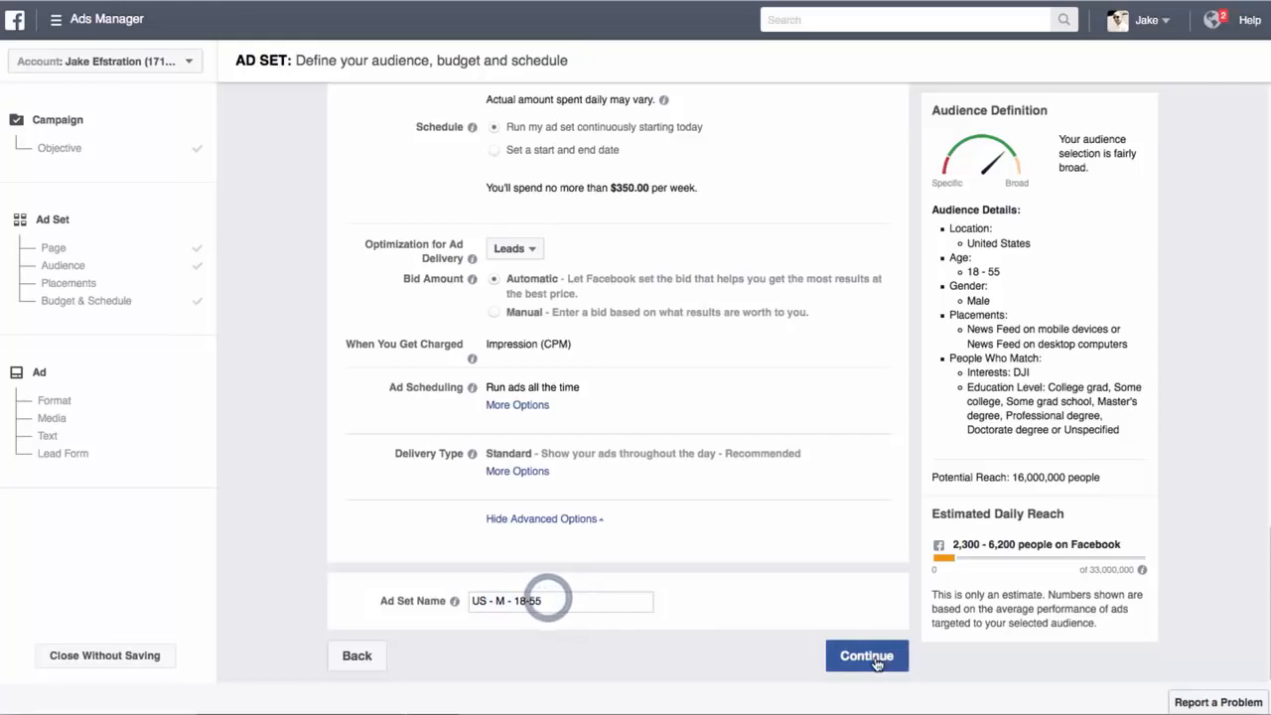
left_click(880, 660)
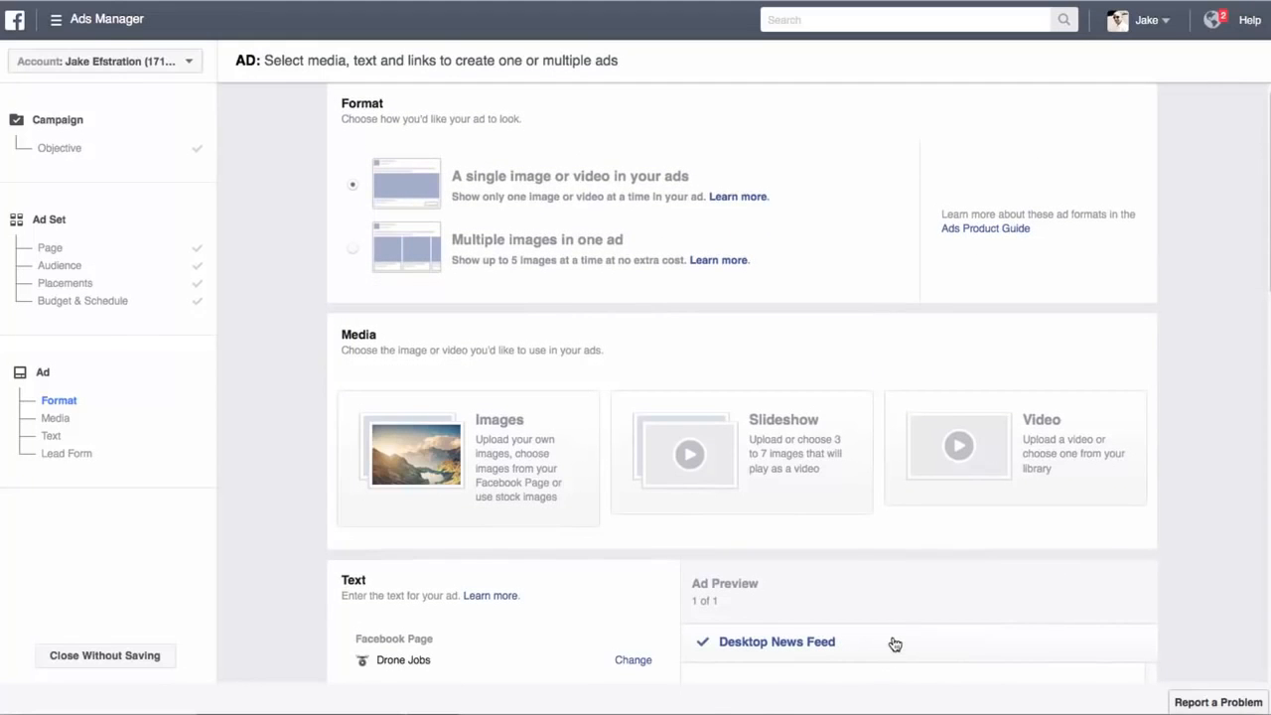
Upload DJ-FBad-freeguideGS1.jpg from the Free Study Guide folder as the ad image and remove the default landscape image
left_click(489, 454)
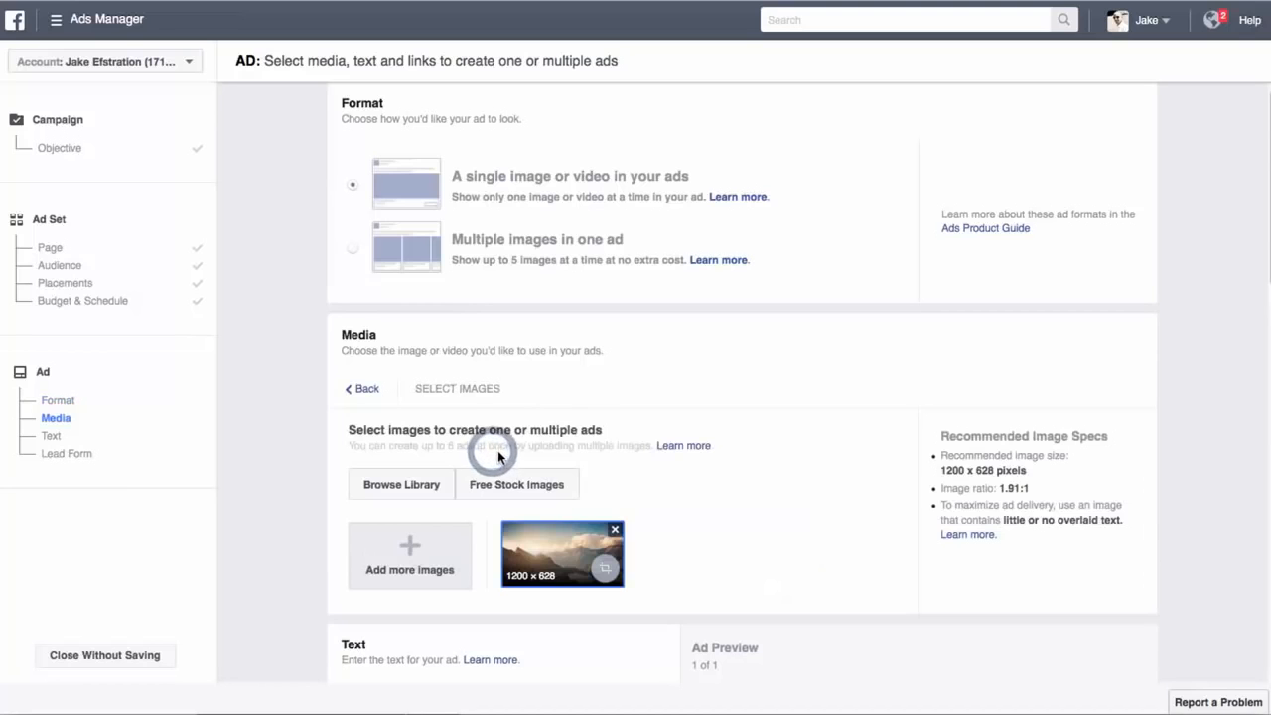
left_click(417, 556)
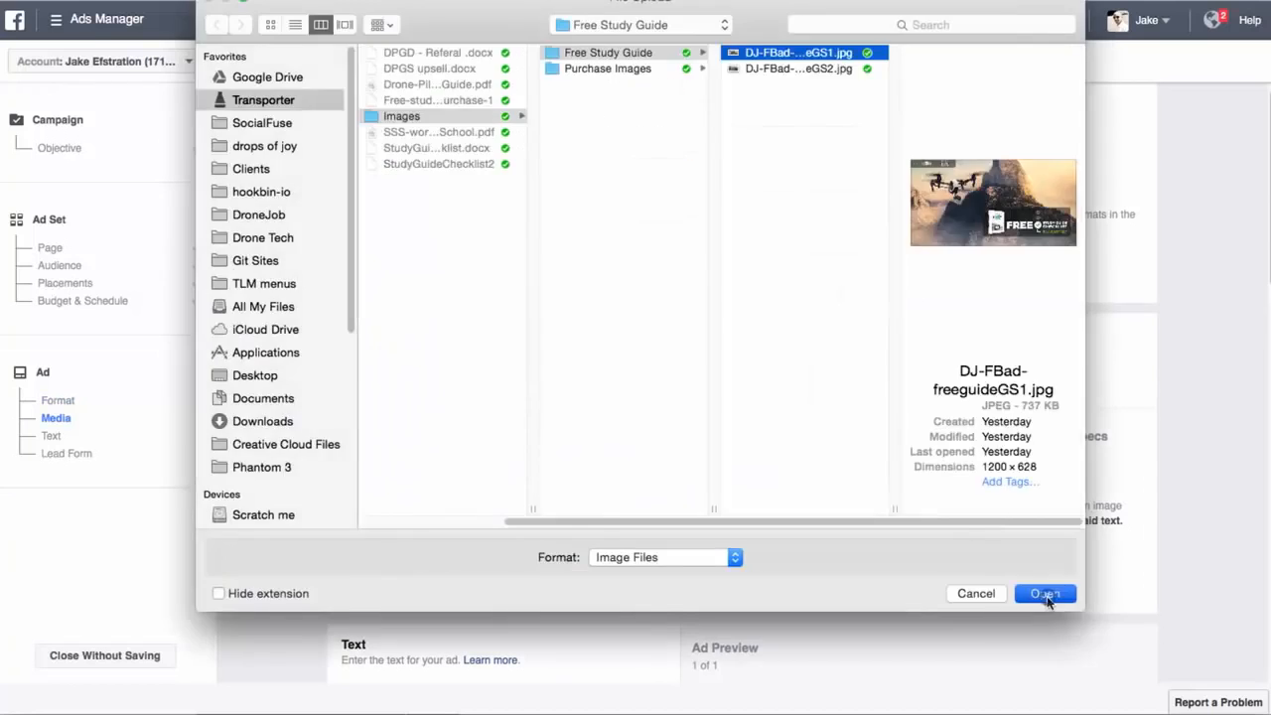
left_click(1044, 593)
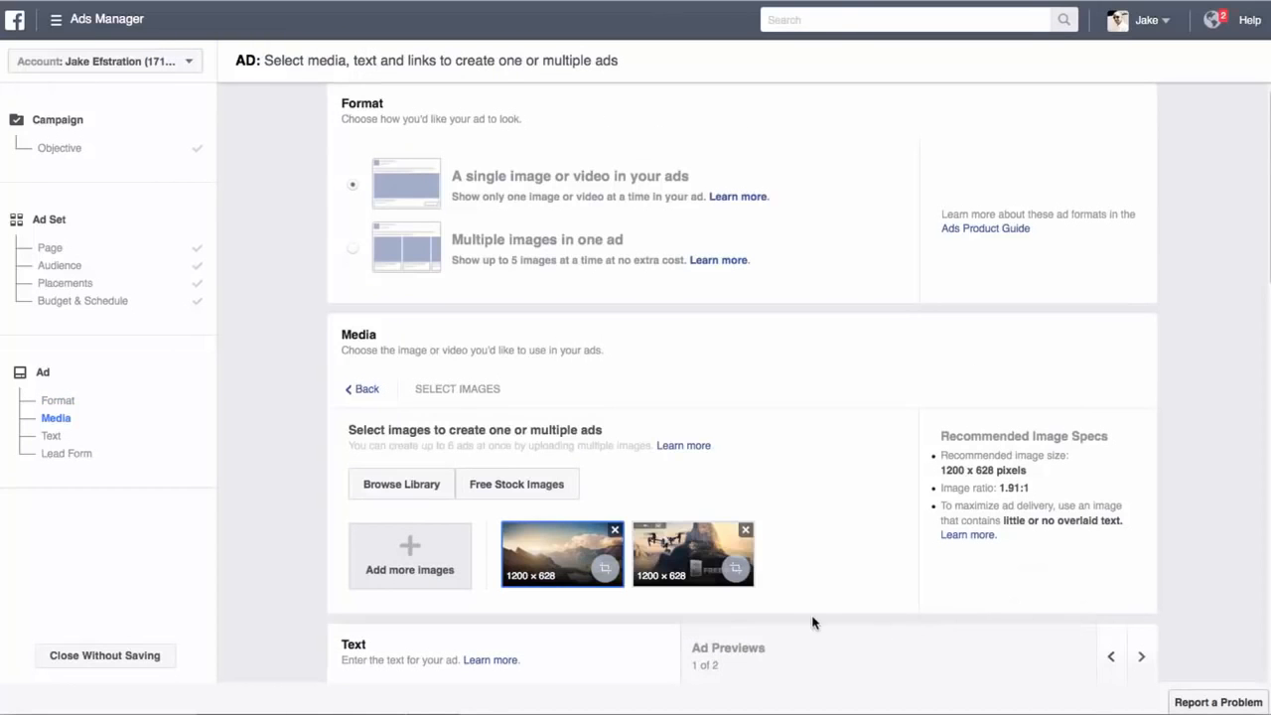
left_click(615, 529)
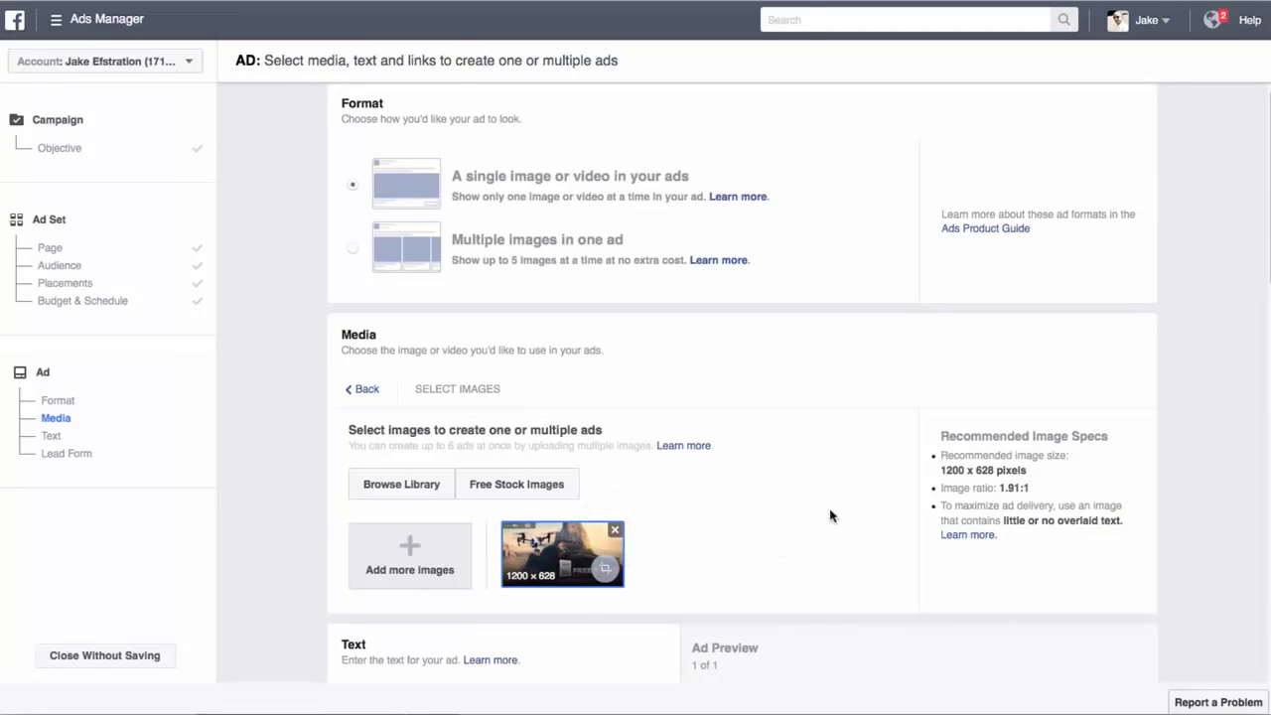
Enter the headline "FREE FAA Part 107 Study Guide Check List" and ad text inviting downloads of the FREE study guide for the Part 107 test
scroll(842, 511, "down", 5)
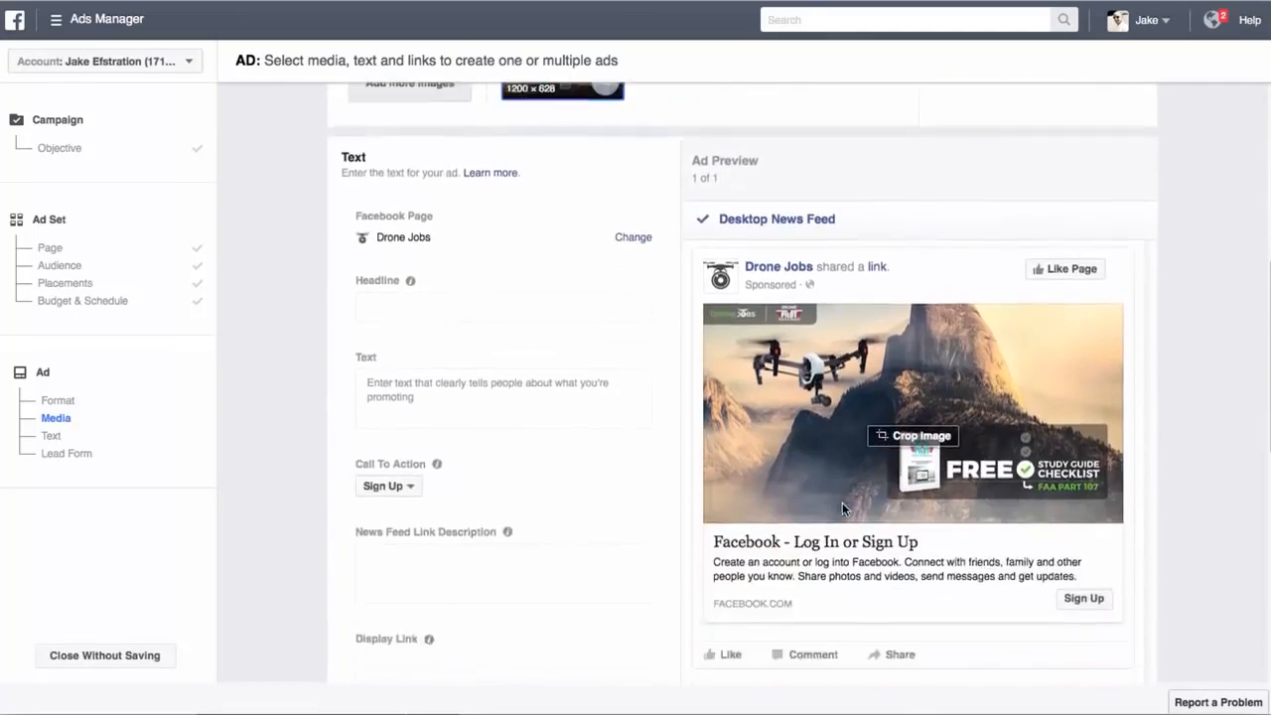
scroll(842, 500, "down", 1)
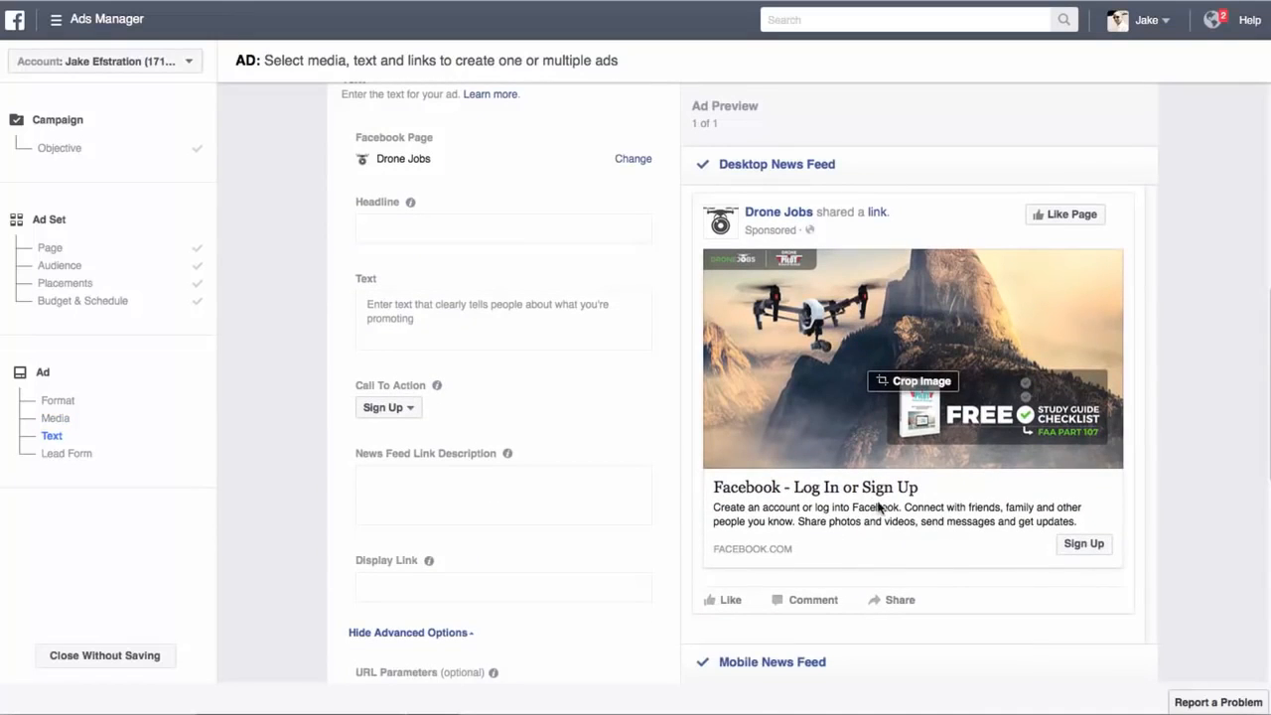
left_click(403, 232)
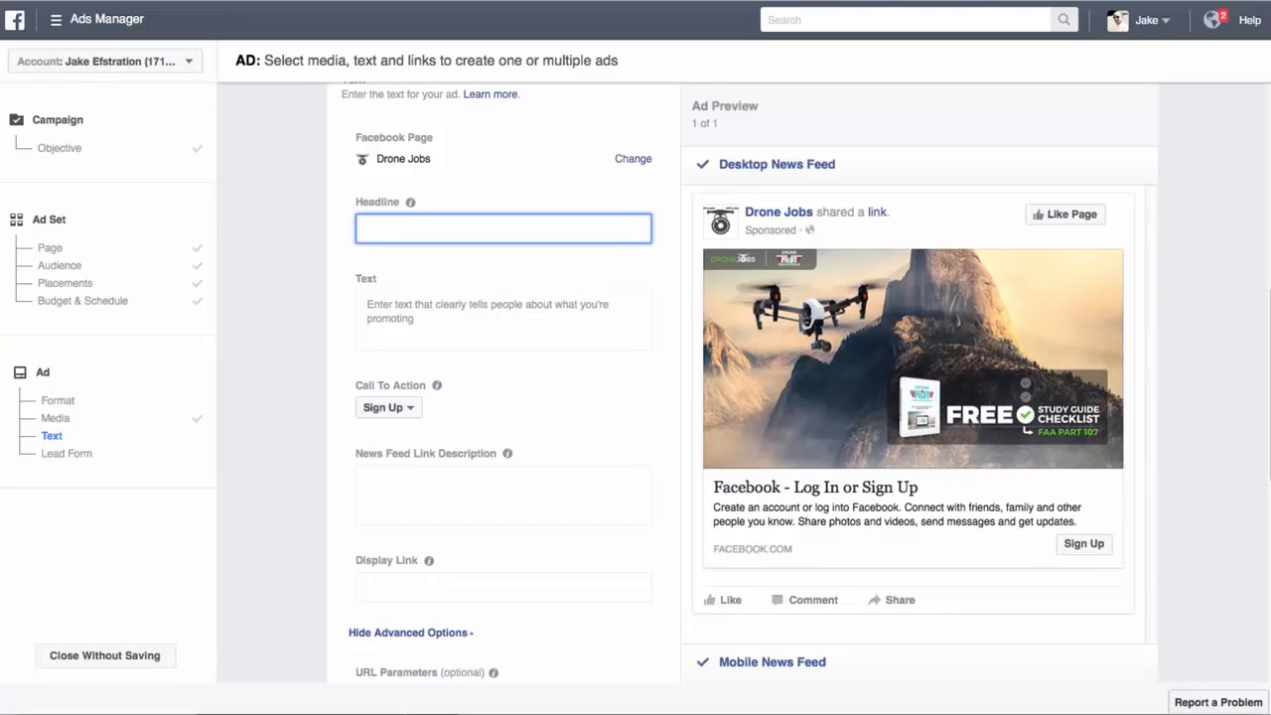
scroll(427, 447, "up", 1)
left_click(411, 387)
type("Download this FREE study guide and ensure you are prepared for the Part 107 Aeronautical Knowledge Test.")
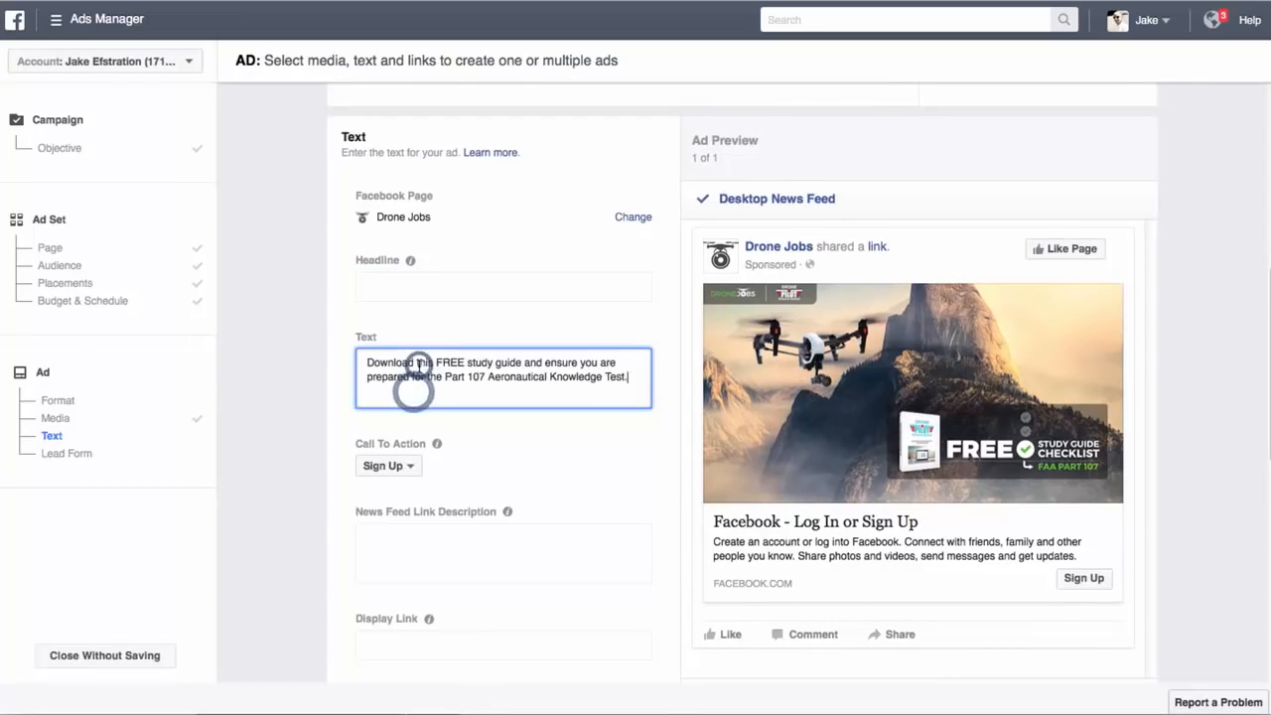
left_click(397, 286)
type("FREE FAA Part 107 Study Guide Check List")
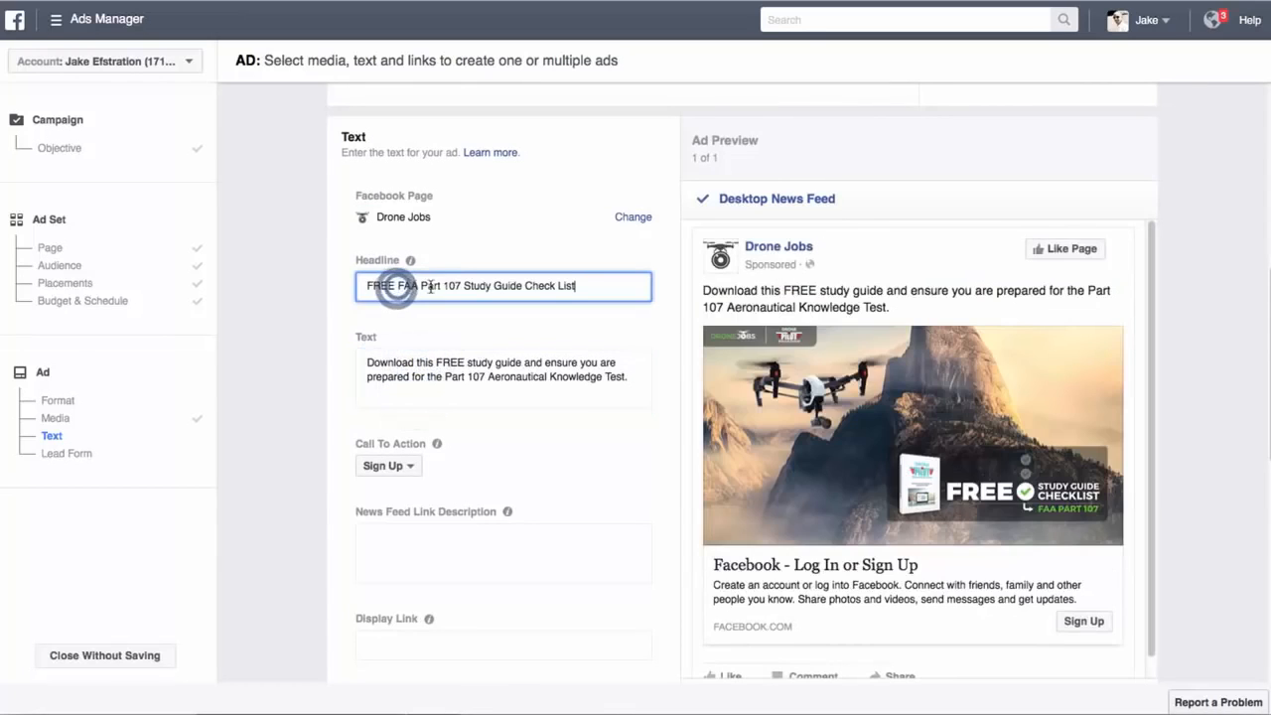
Write a link description saying the FREE Study Guide Checklist prepares readers for the Part 107 Aeronautical Knowledge Test, and set the display link to dronejobs.org/faa-part-107-study-guide
left_click(474, 556)
type("The FREE Stucdy Guide Checklist was designed to ensure you will be prepared for the Part 107 Aeronautical Knowledge Test. Download it now.")
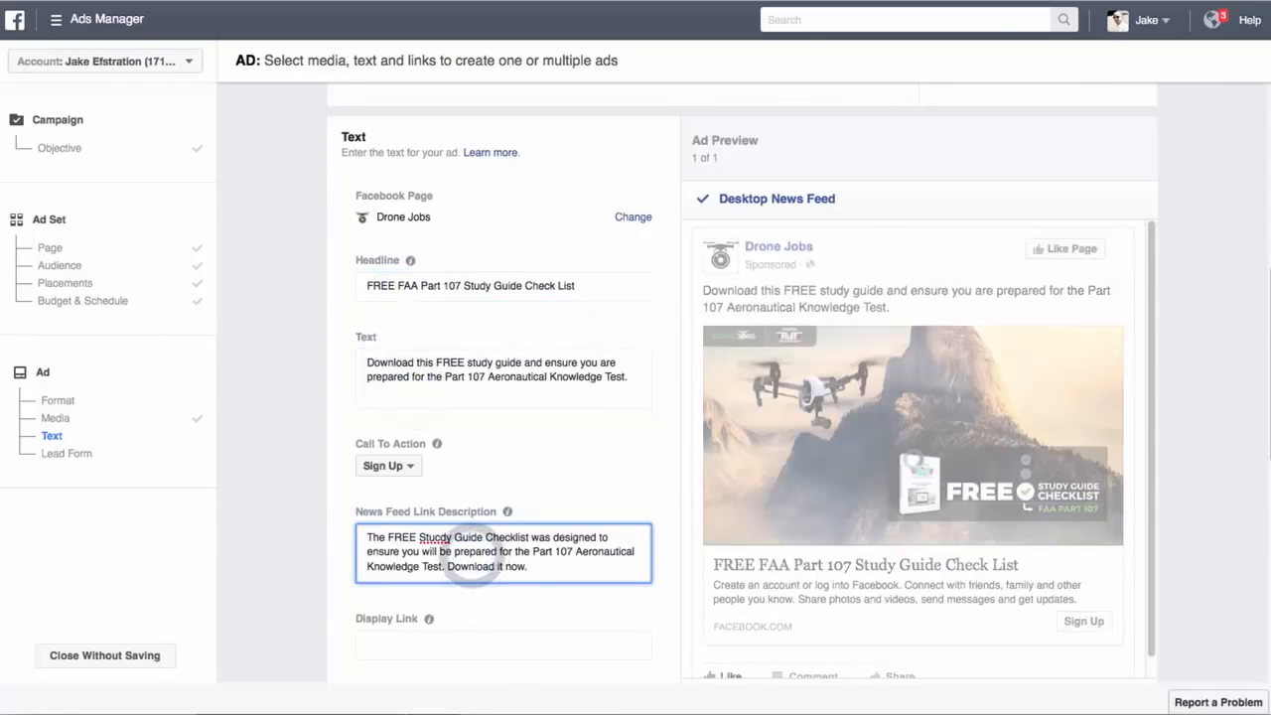
left_click(441, 643)
type("dronejobs.org/faa-part-107-study-guide")
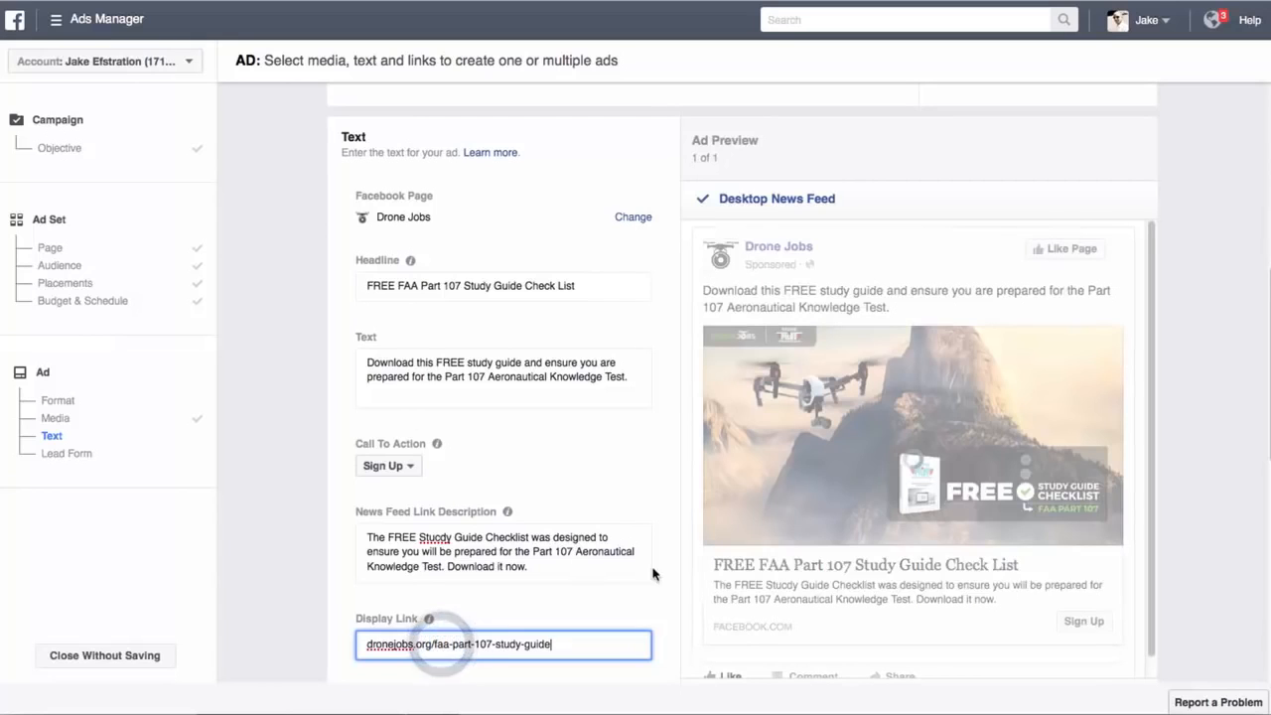
Change the ad's call to action to Download
left_click(654, 592)
left_click(402, 466)
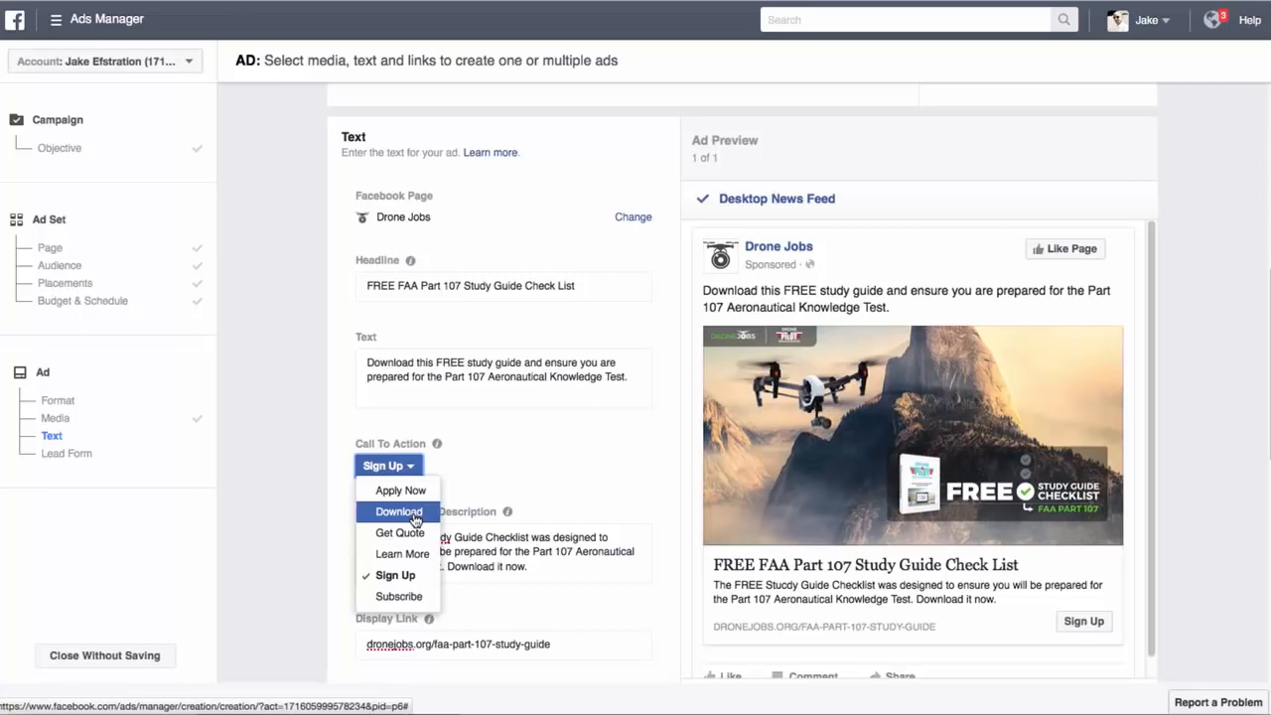
left_click(415, 513)
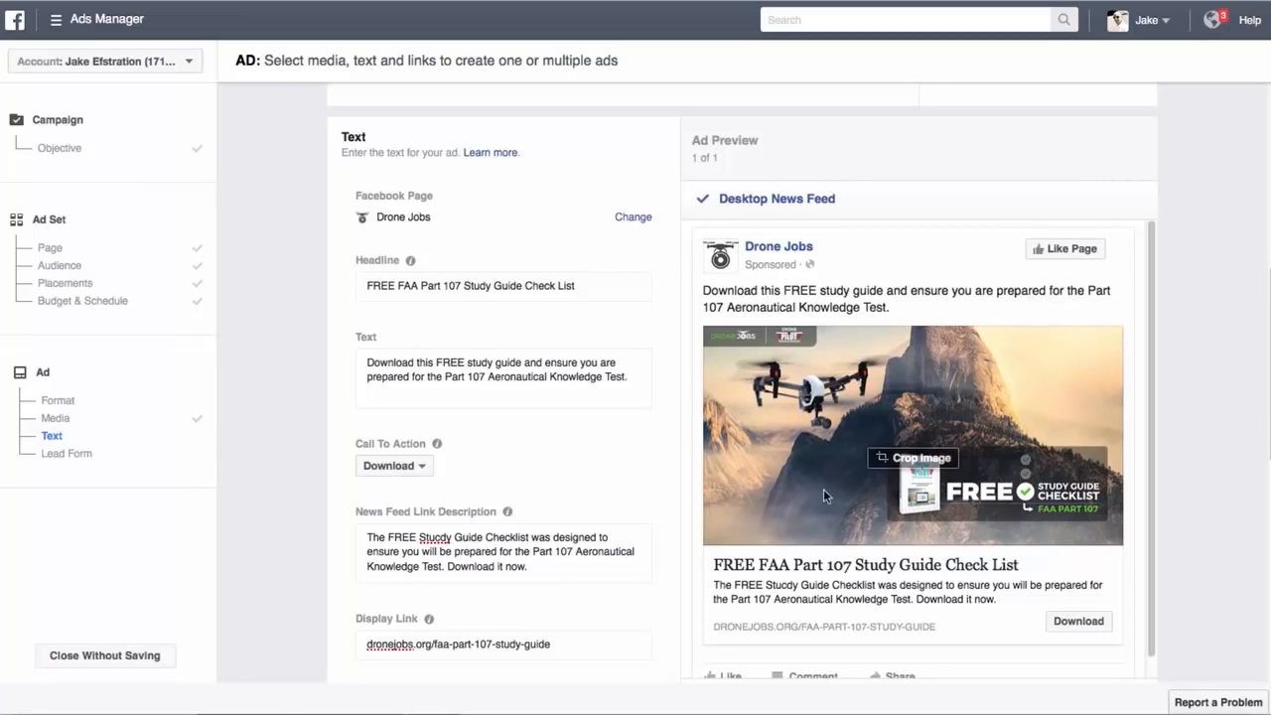
Create a new lead form named "DPGS Free Study Guide" and skip adding a context card
scroll(419, 519, "down", 6)
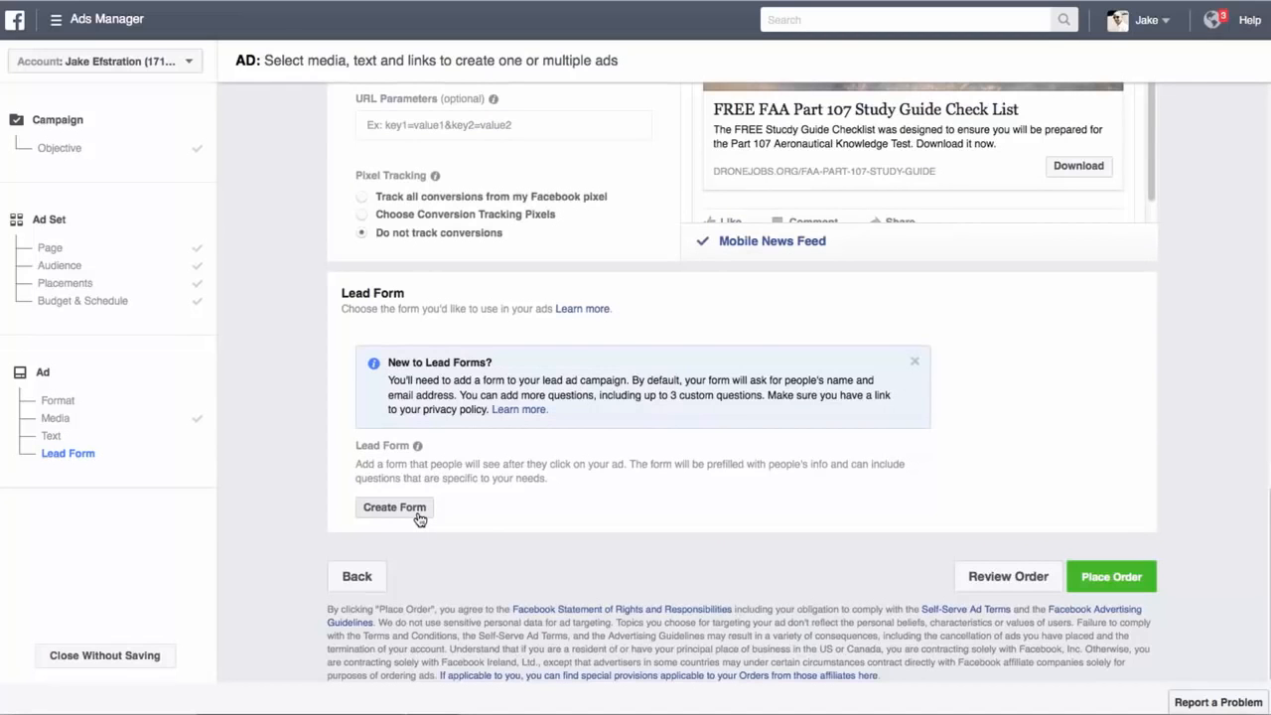
left_click(419, 518)
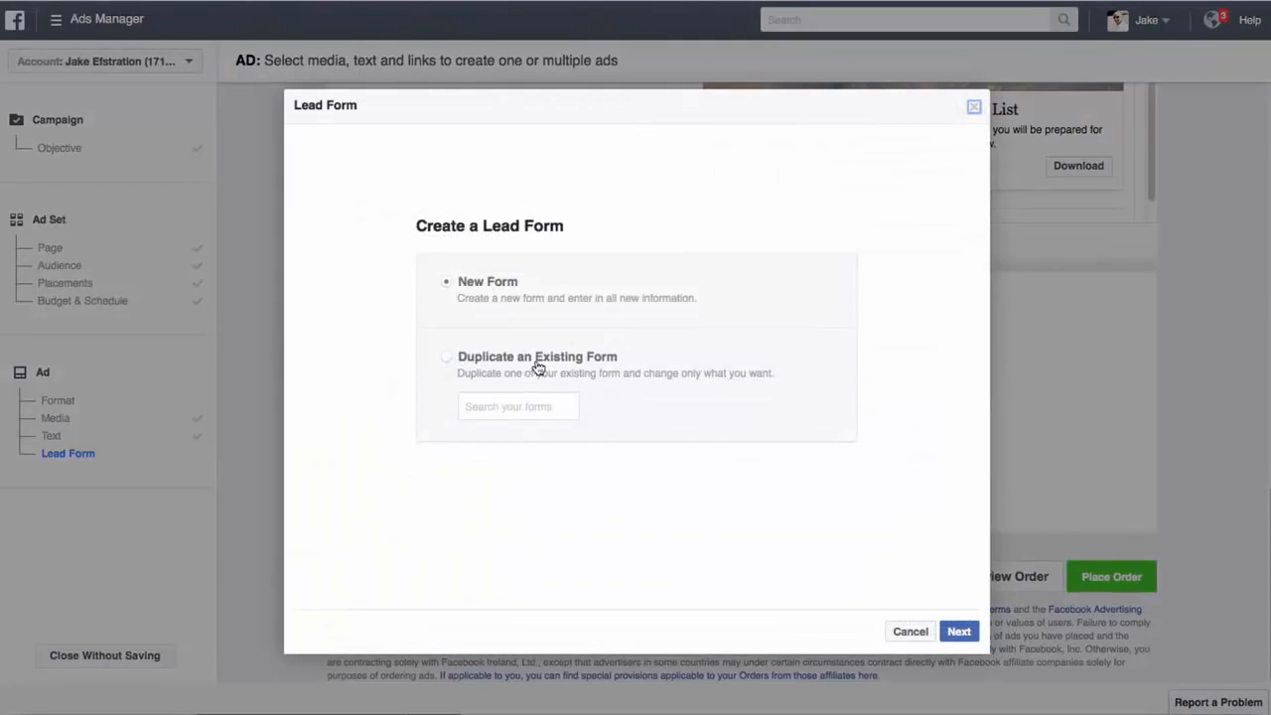
left_click(959, 632)
left_click(466, 205)
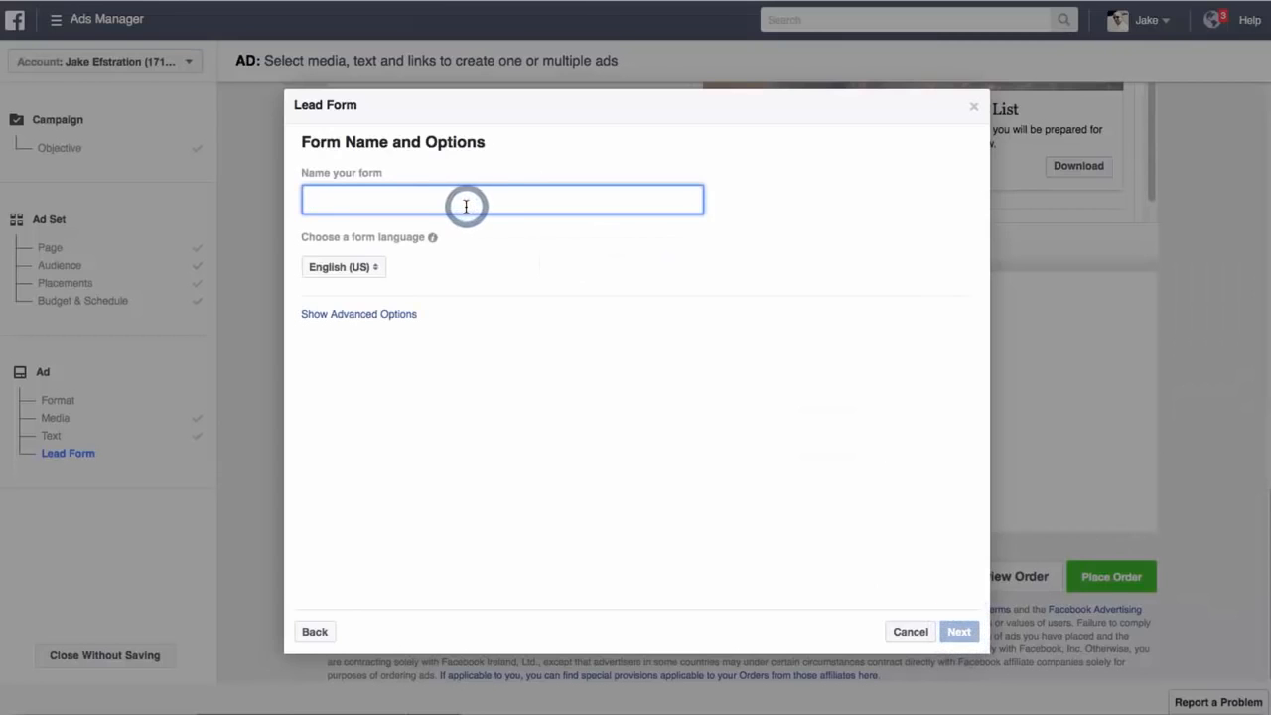
type("DPGS Free Study Guide")
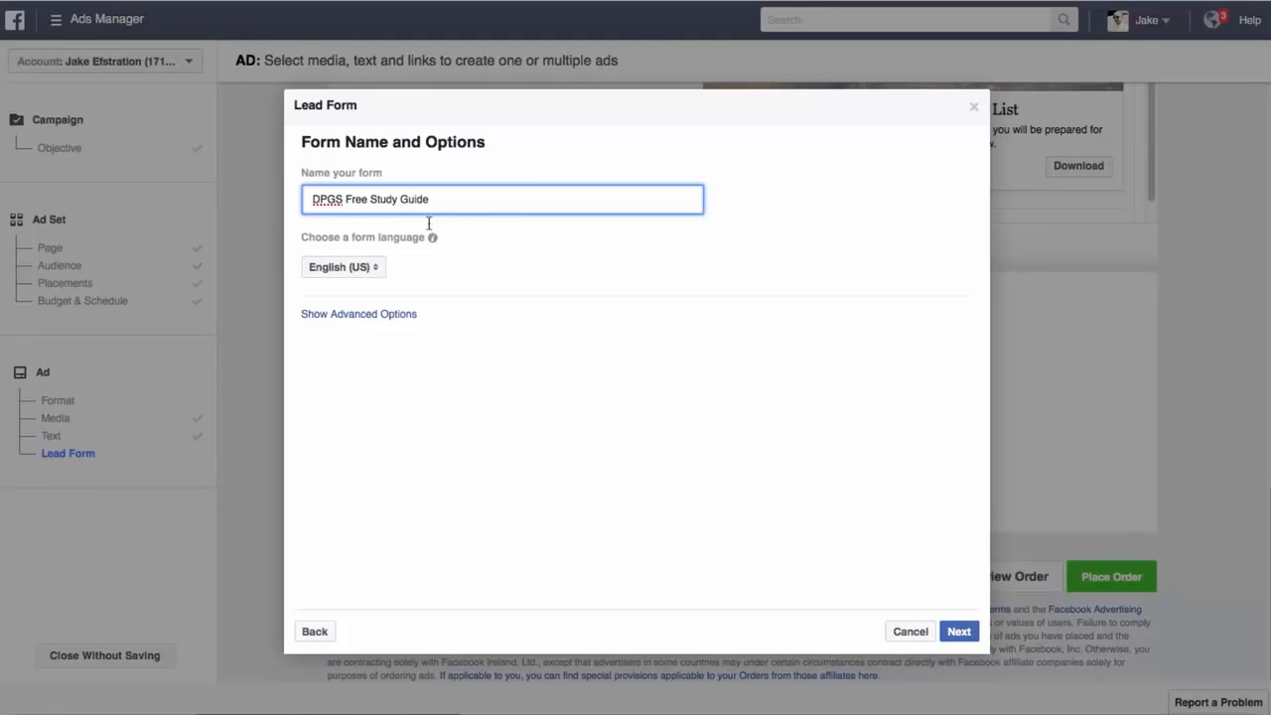
left_click(958, 633)
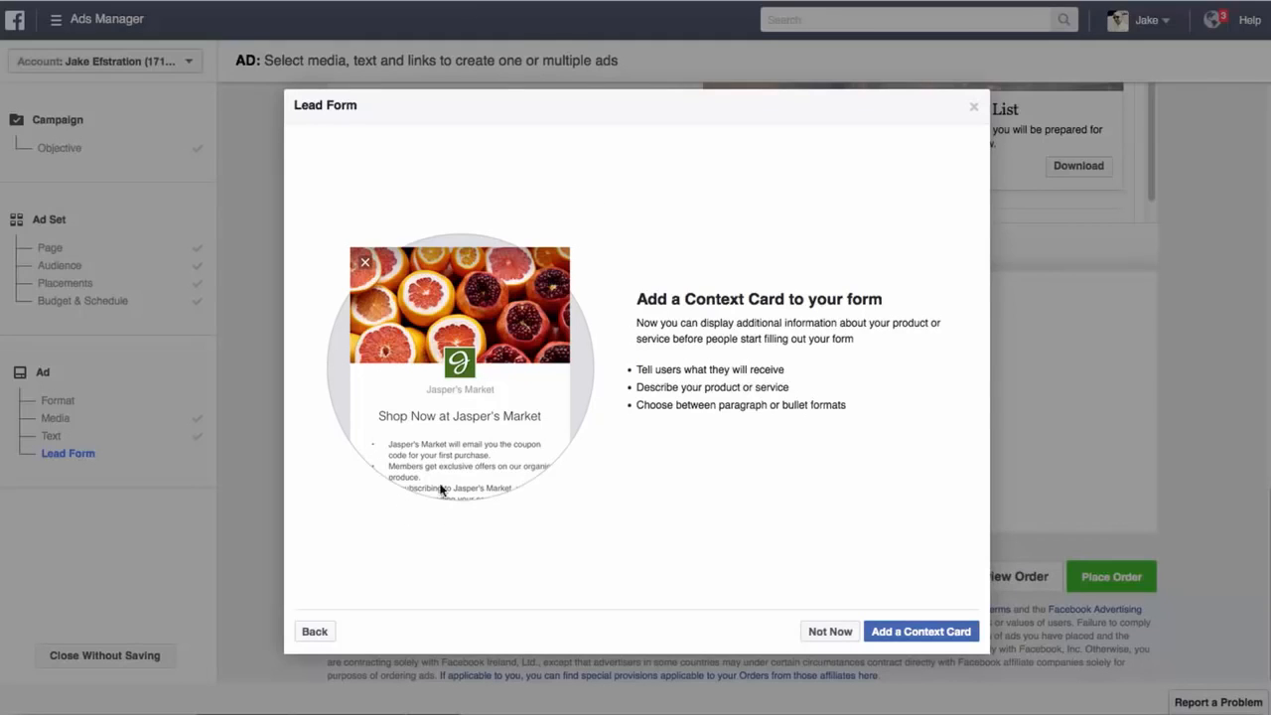
left_click(831, 634)
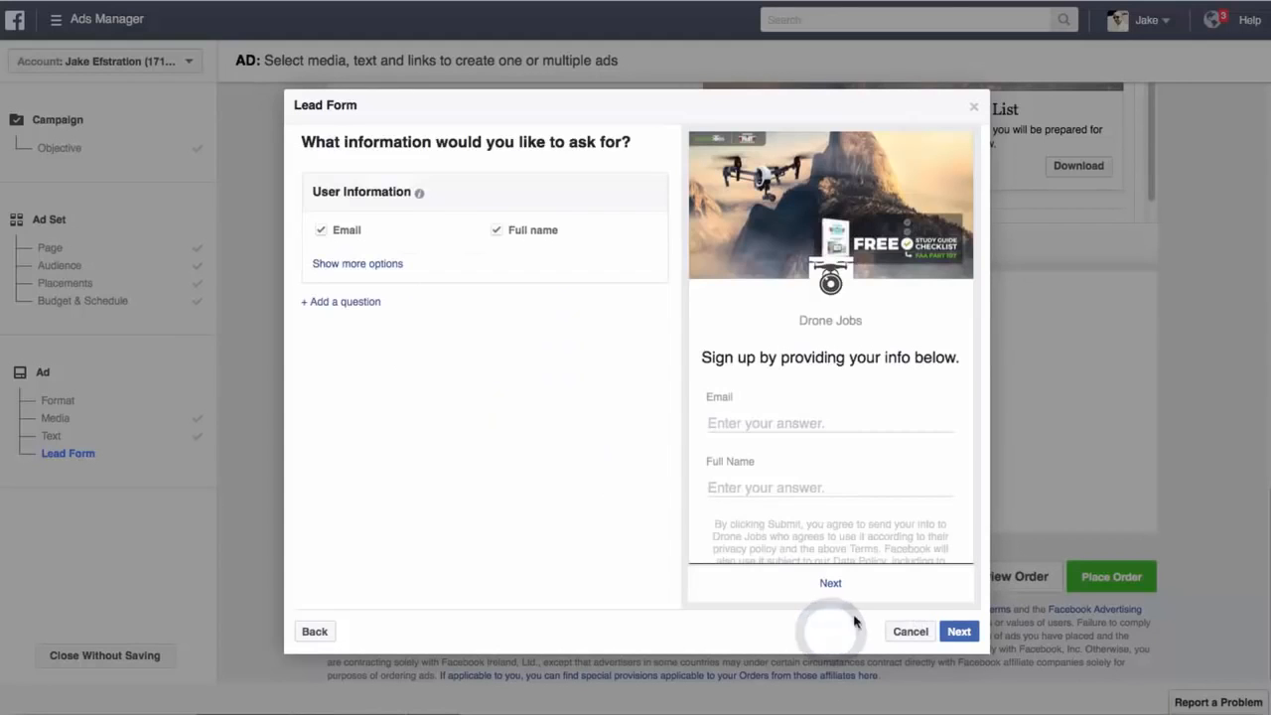
Have the lead form ask for first name instead of full name alongside email, and accept the privacy policy link details
left_click(374, 264)
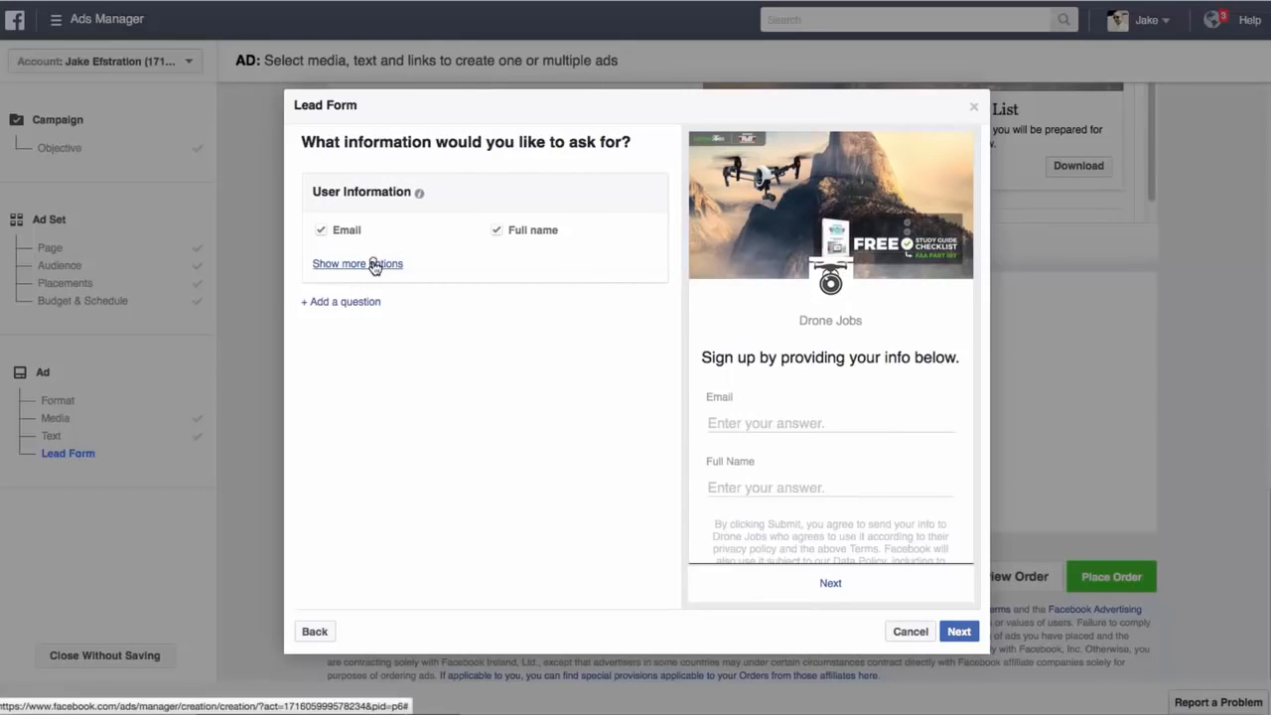
left_click(490, 230)
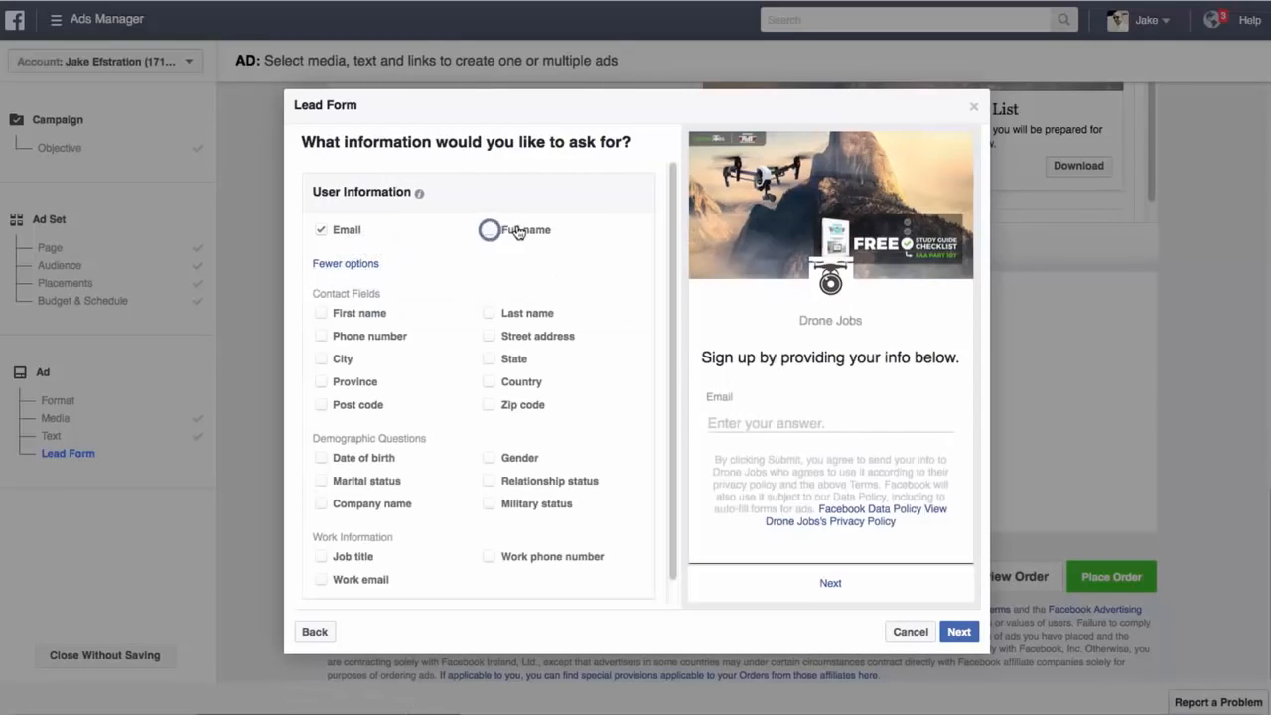
left_click(321, 313)
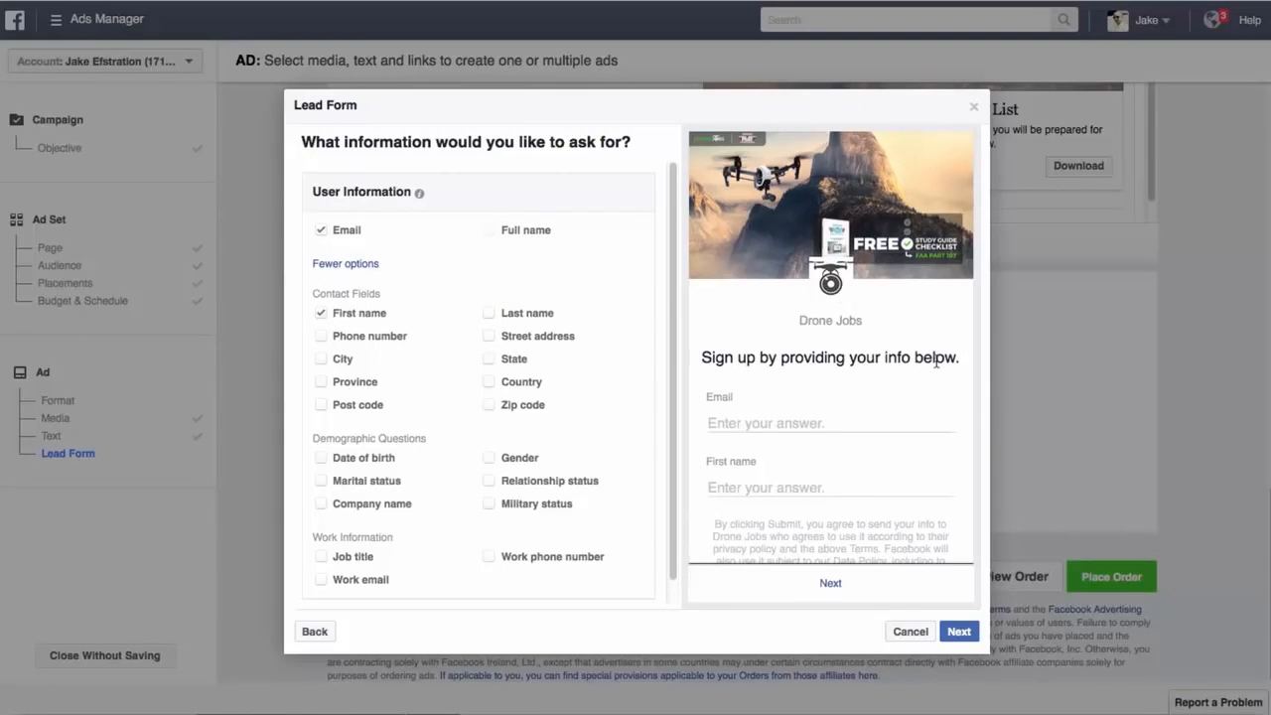
scroll(905, 370, "down", 1)
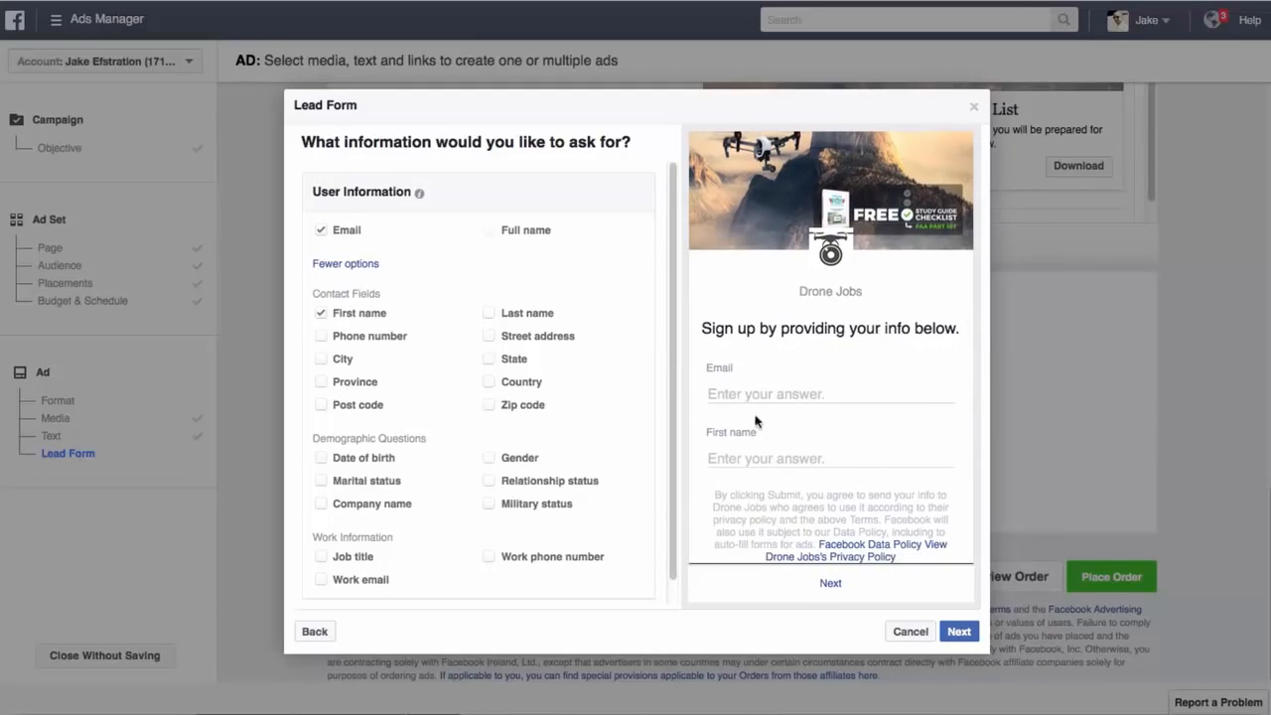
scroll(599, 301, "down", 1)
scroll(599, 301, "up", 1)
left_click(959, 632)
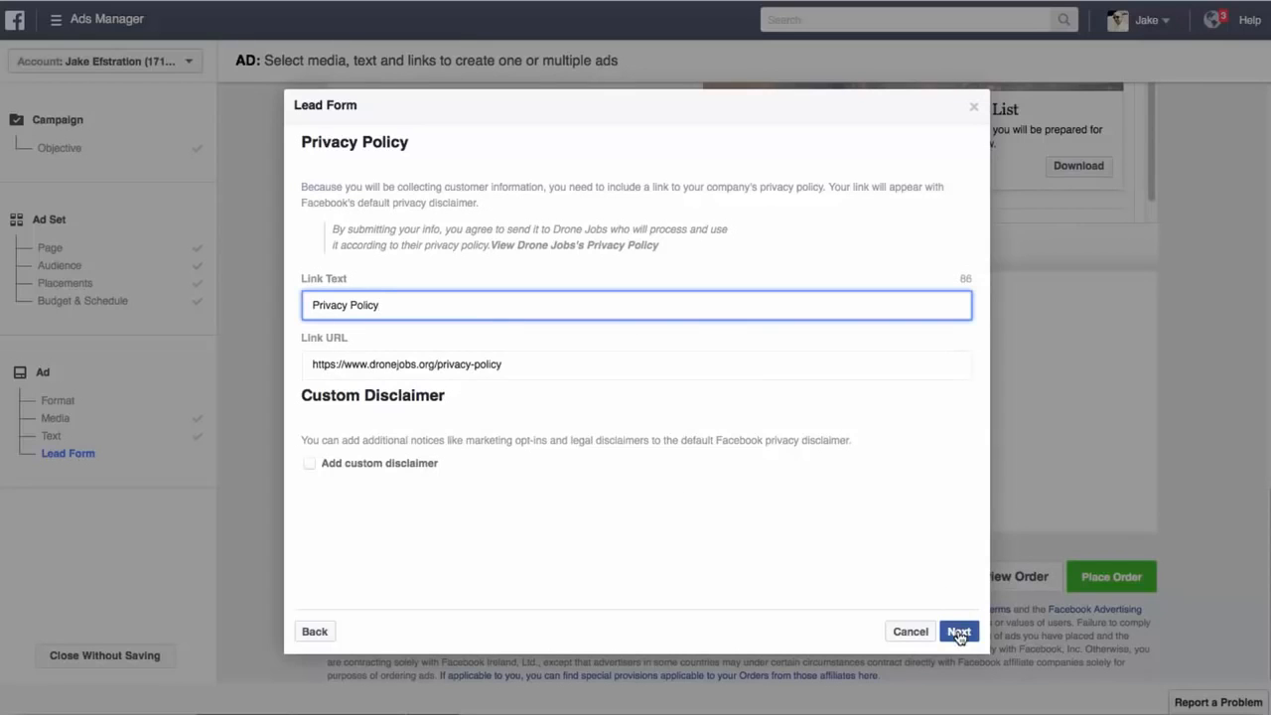
left_click(959, 633)
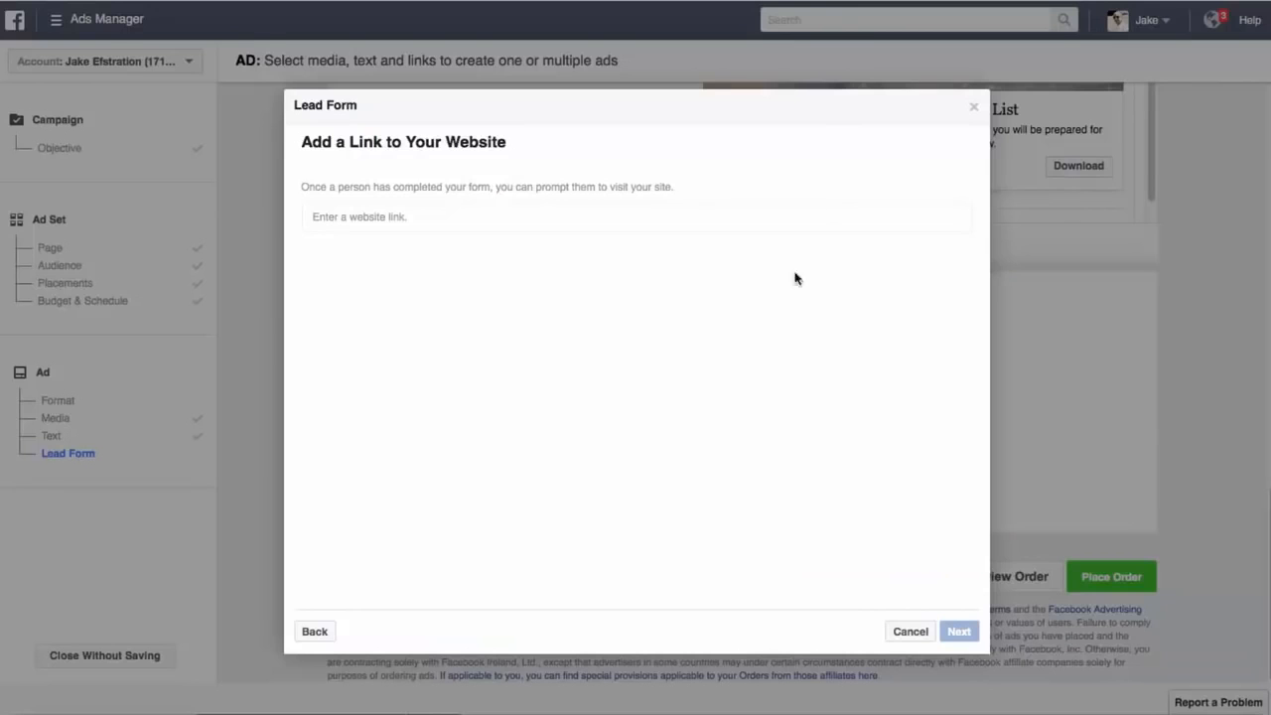
left_click(419, 215)
type("https://www.dronejobs.org/faa-part-107-ground-school")
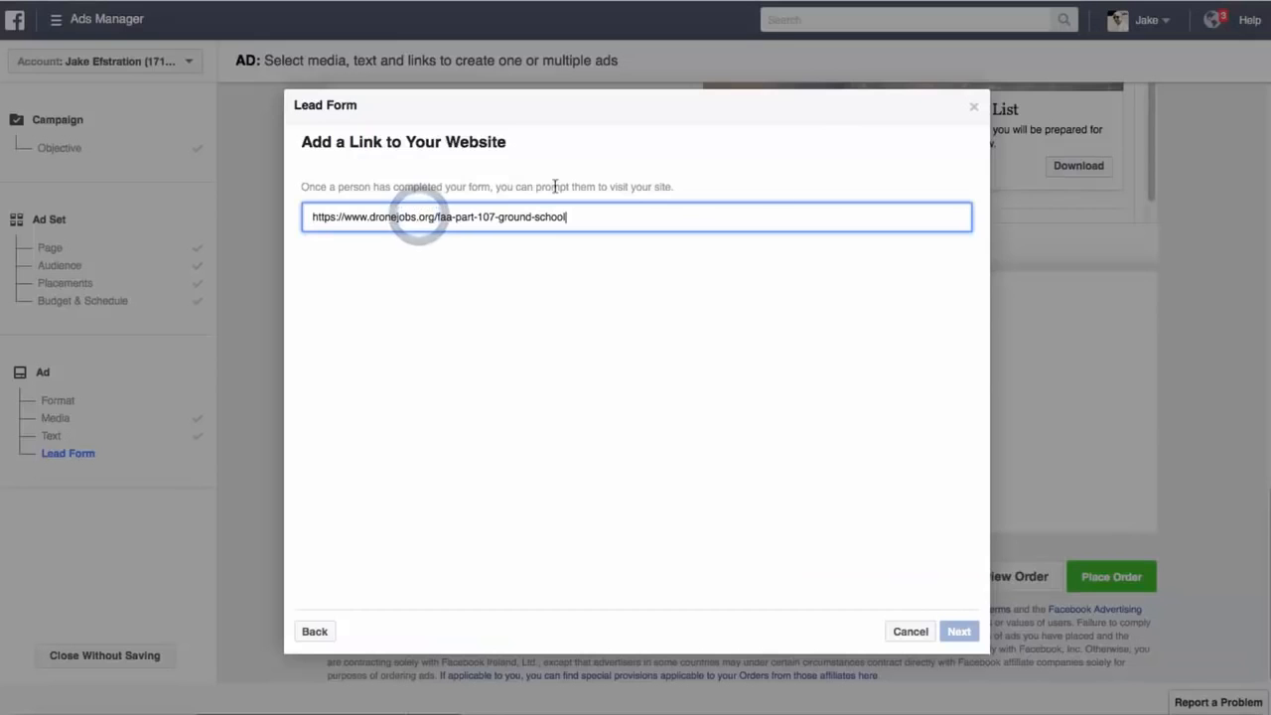
left_click(958, 631)
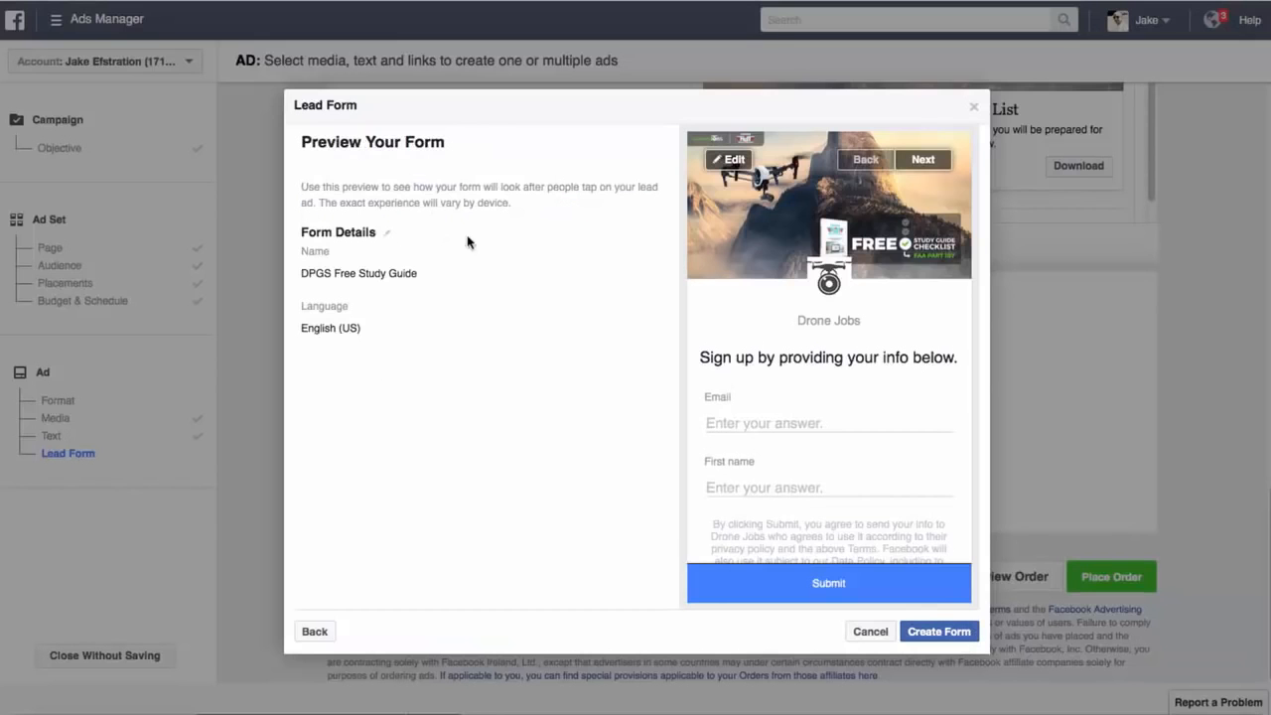
left_click(939, 631)
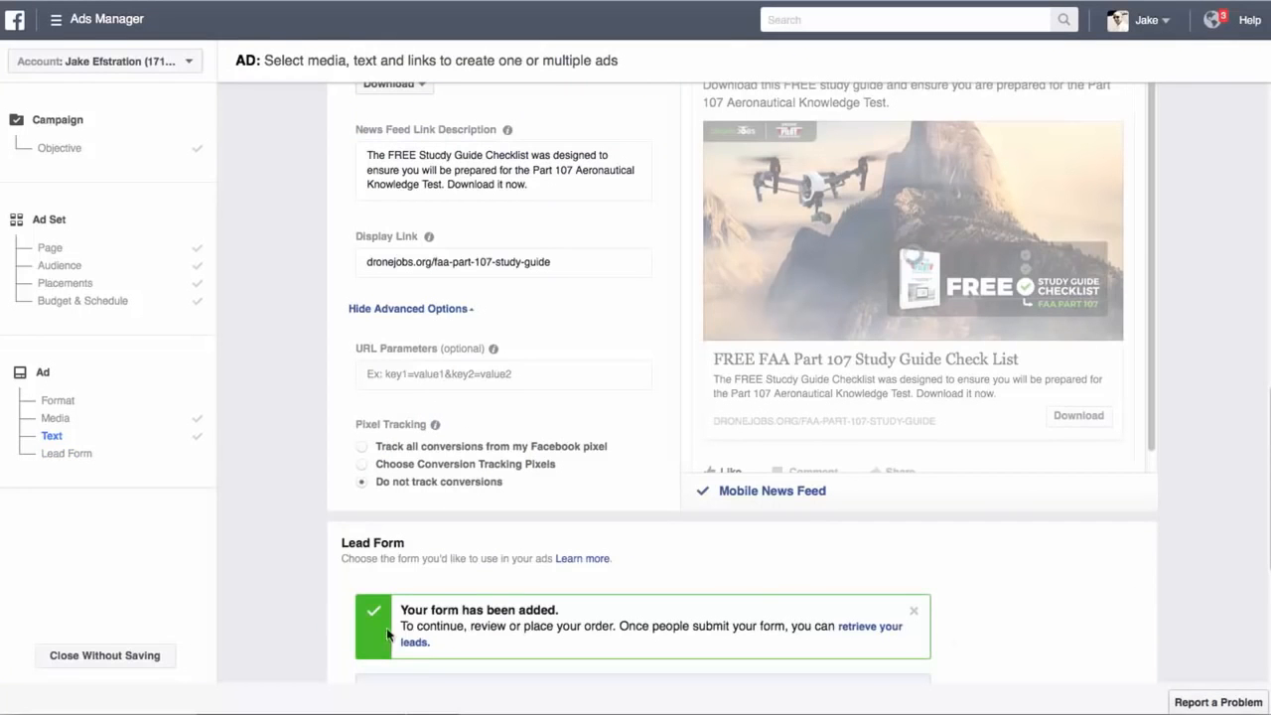
Place the order for the ad with the DPGS Free Study Guide lead form attached
scroll(690, 591, "down", 3)
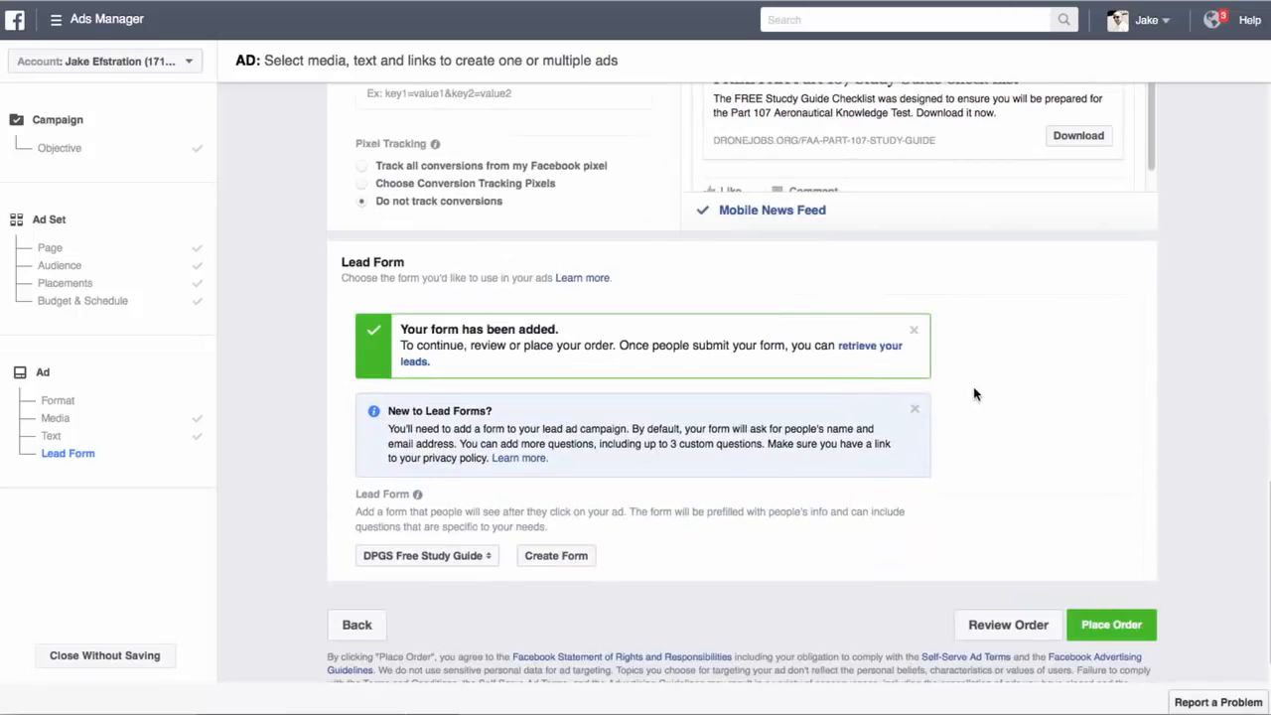
scroll(973, 393, "down", 1)
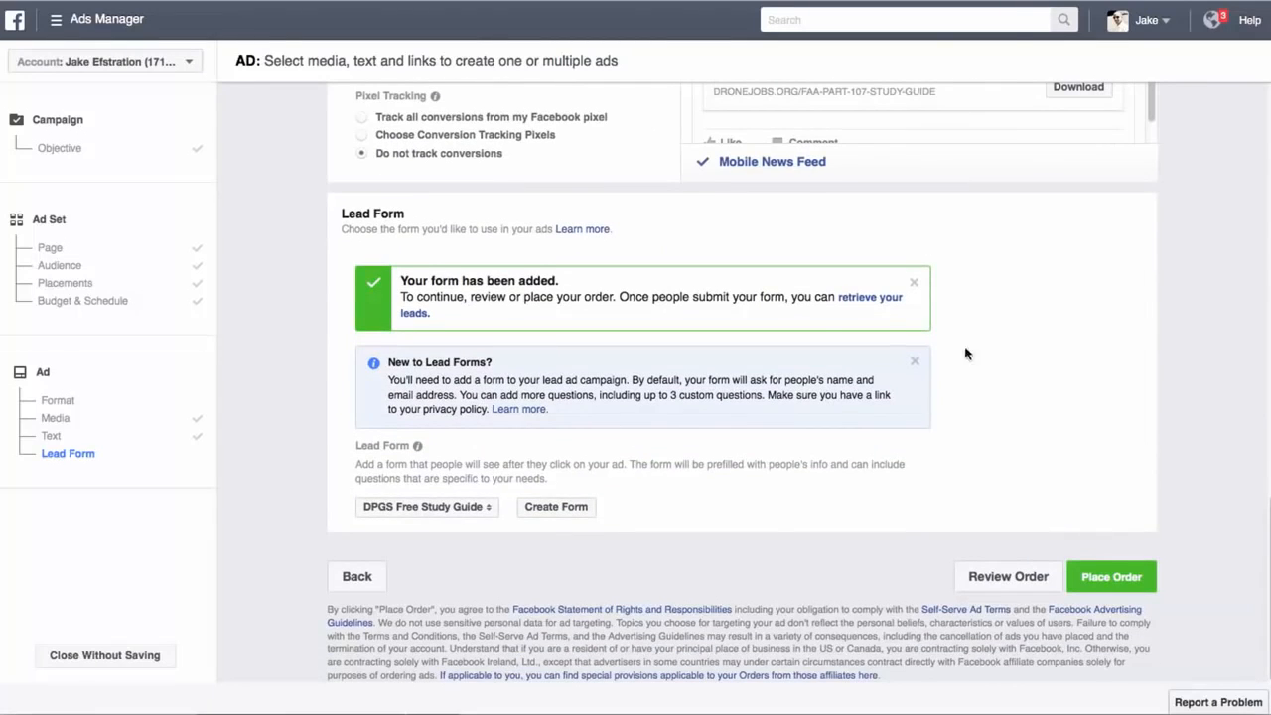
left_click(1111, 578)
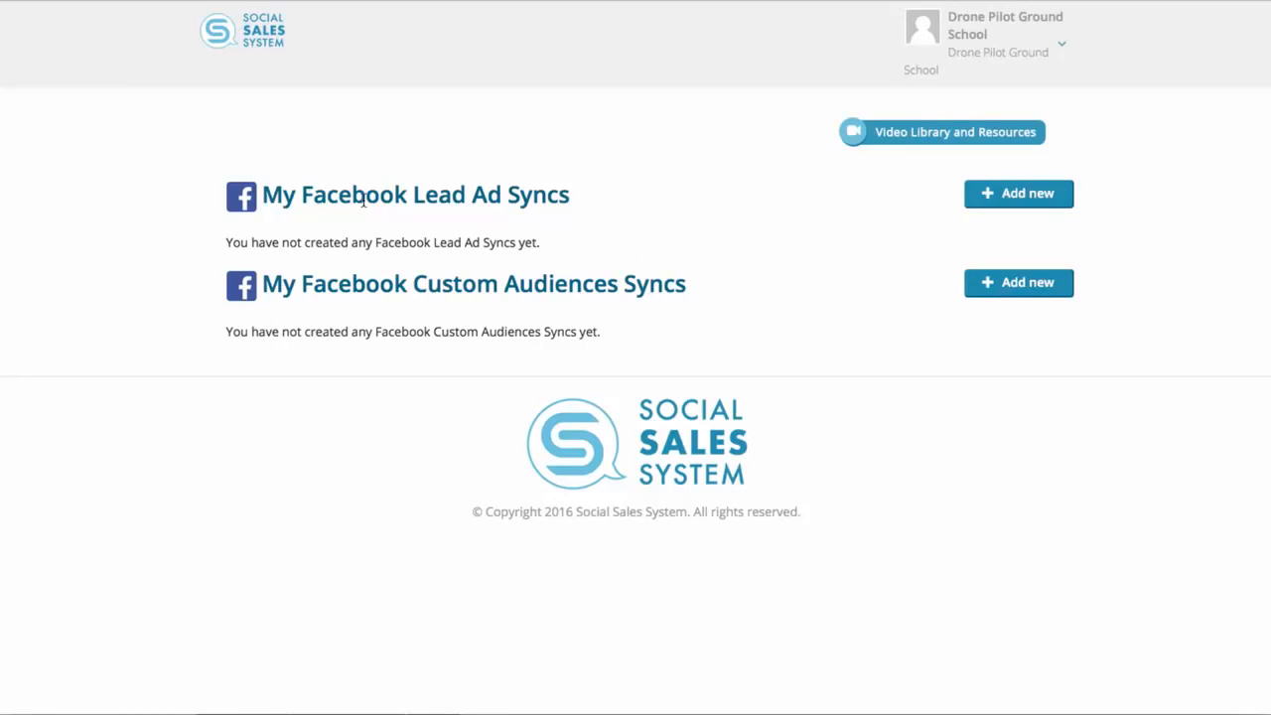
left_click_drag(267, 196, 564, 196)
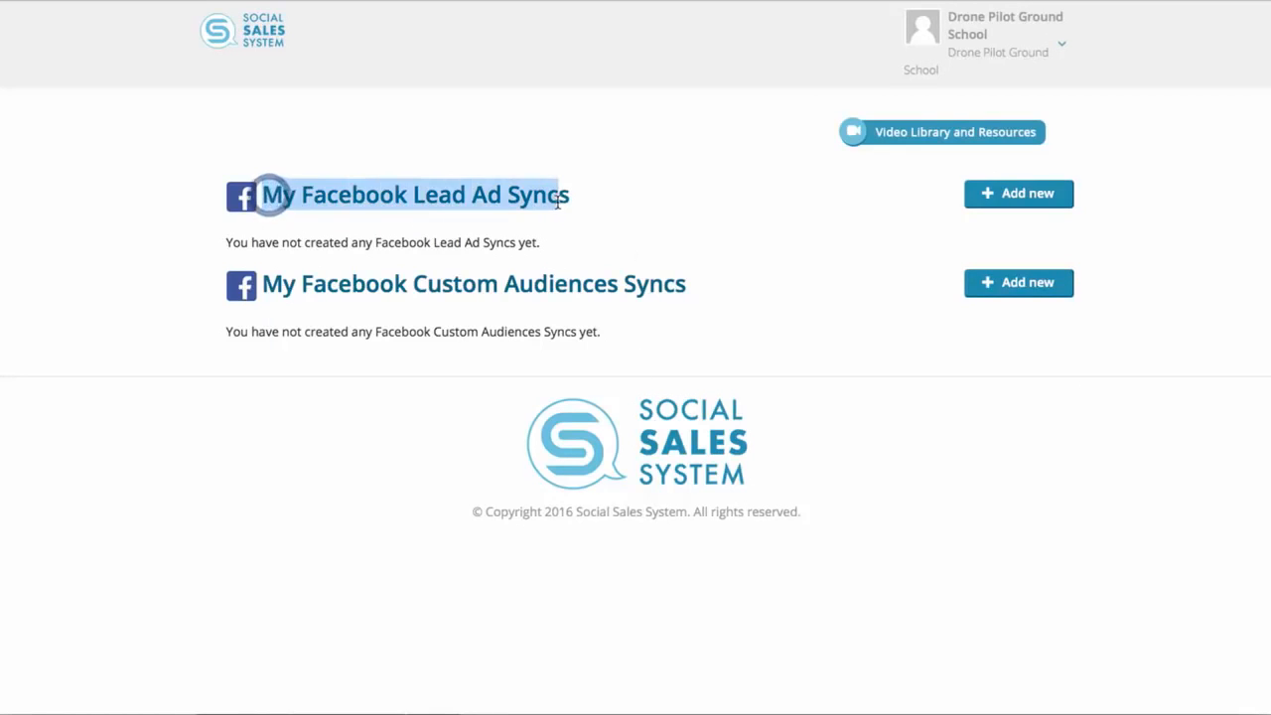
left_click(558, 198)
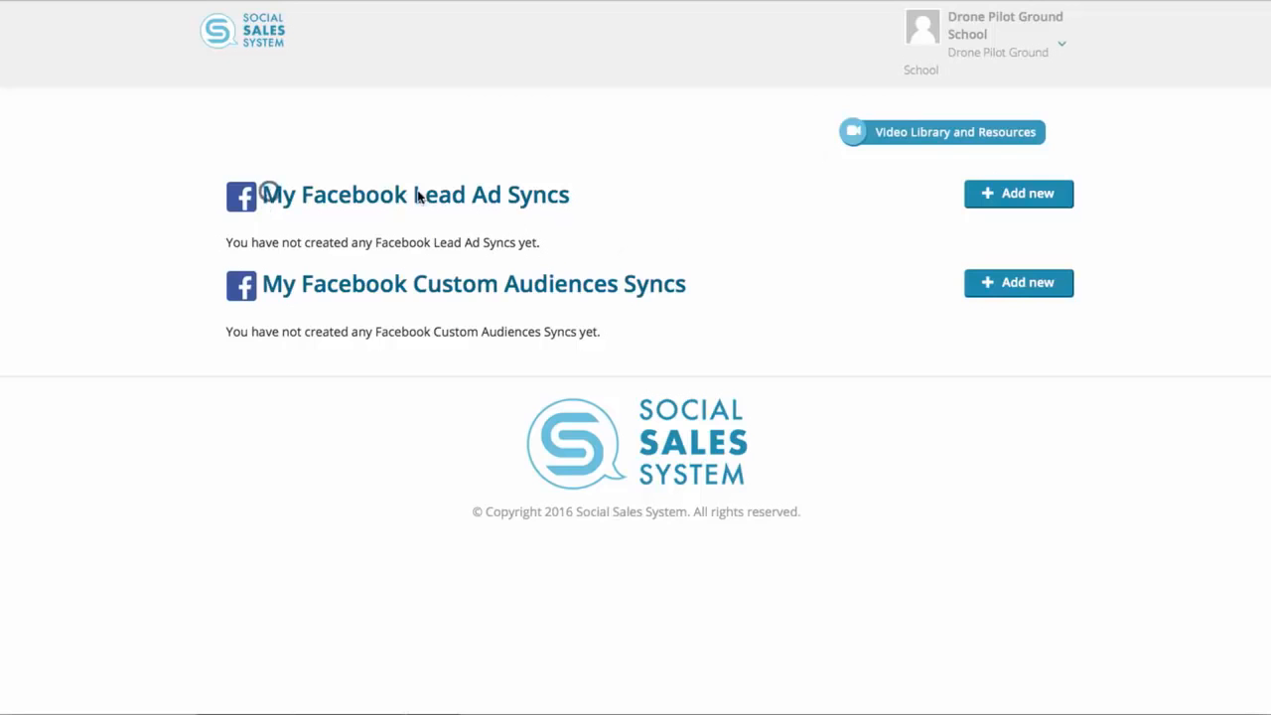
left_click_drag(418, 195, 576, 199)
left_click_drag(332, 195, 573, 196)
left_click(573, 195)
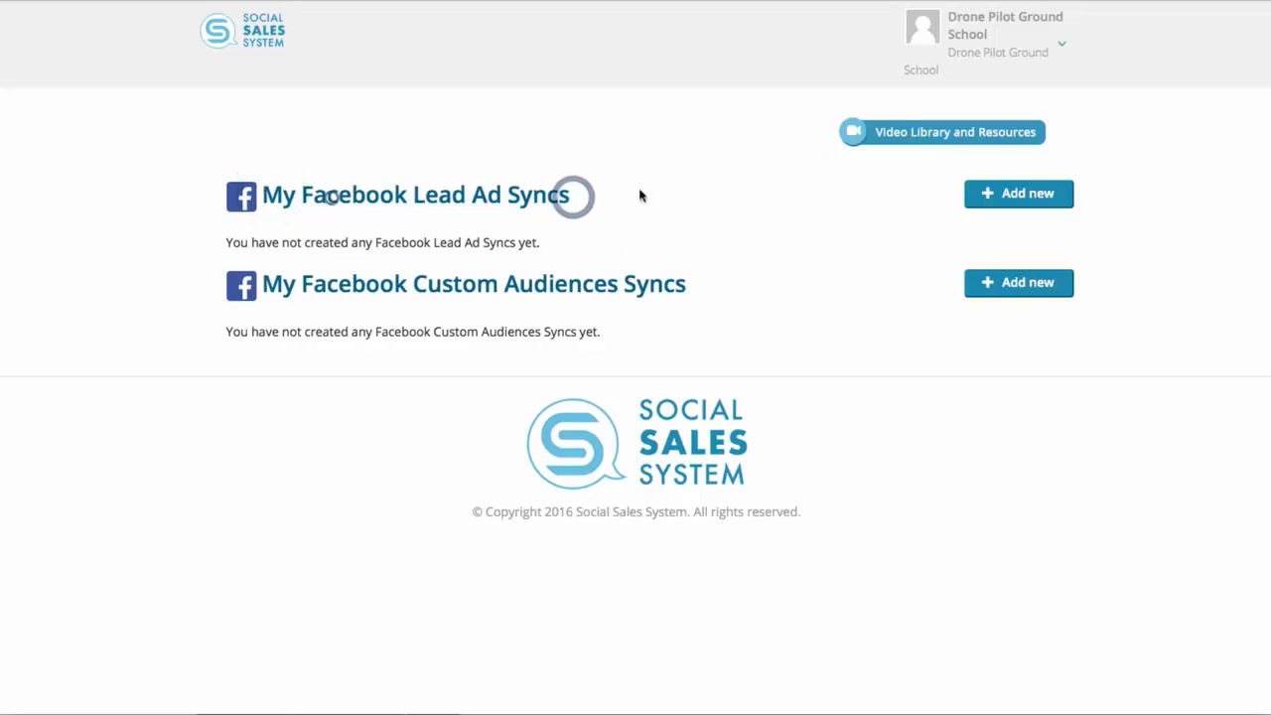
In Social Sales System, add a new Facebook Lead Ad sync and name its lead generator "DPGS Free Study Guide"
left_click(1006, 195)
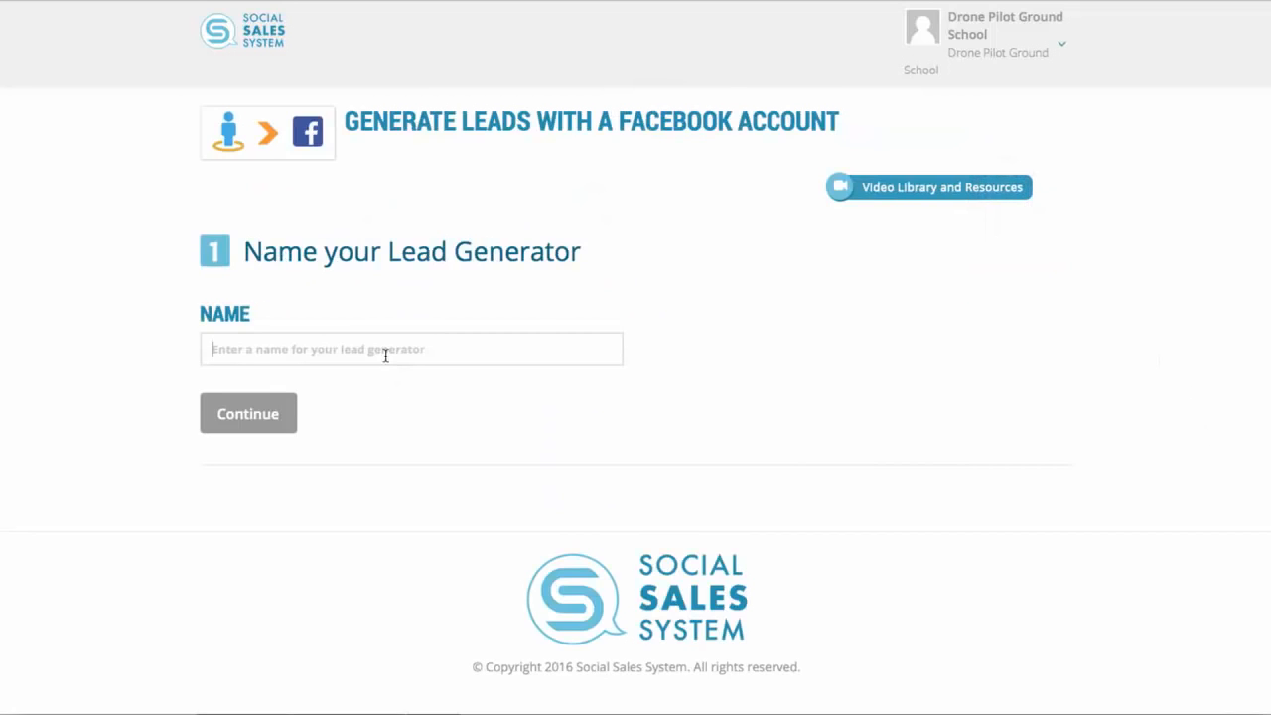
left_click(385, 356)
type("DPGS Free Study Guide")
left_click(255, 411)
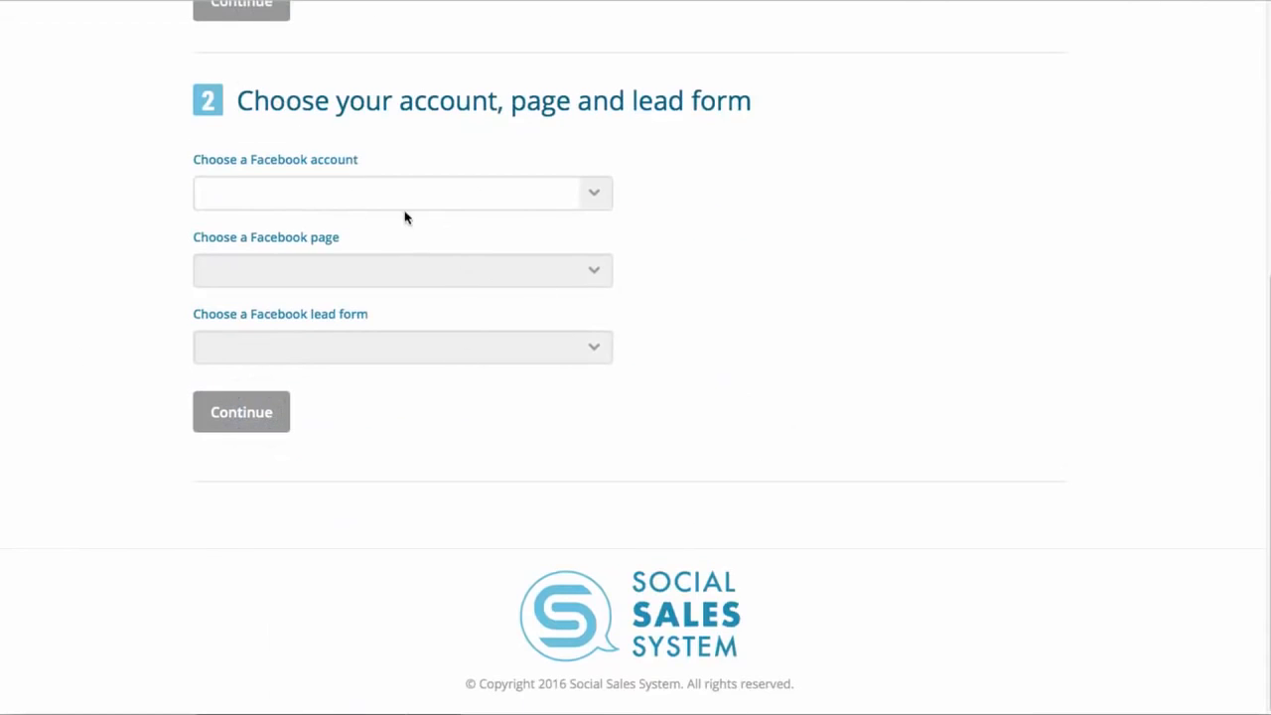
Link the sync to the Drone Pilot Ground School Facebook account, the Drone Jobs page and the DPGS Free Study Guide lead form
left_click(414, 179)
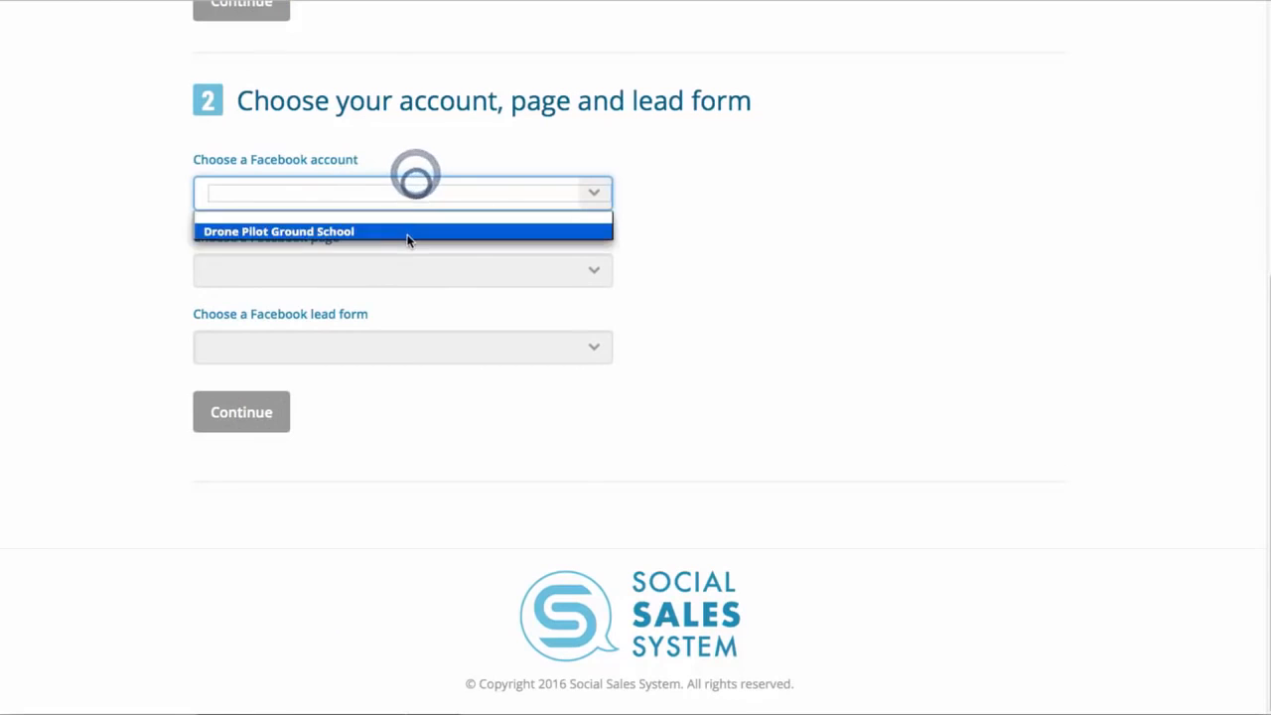
left_click(407, 235)
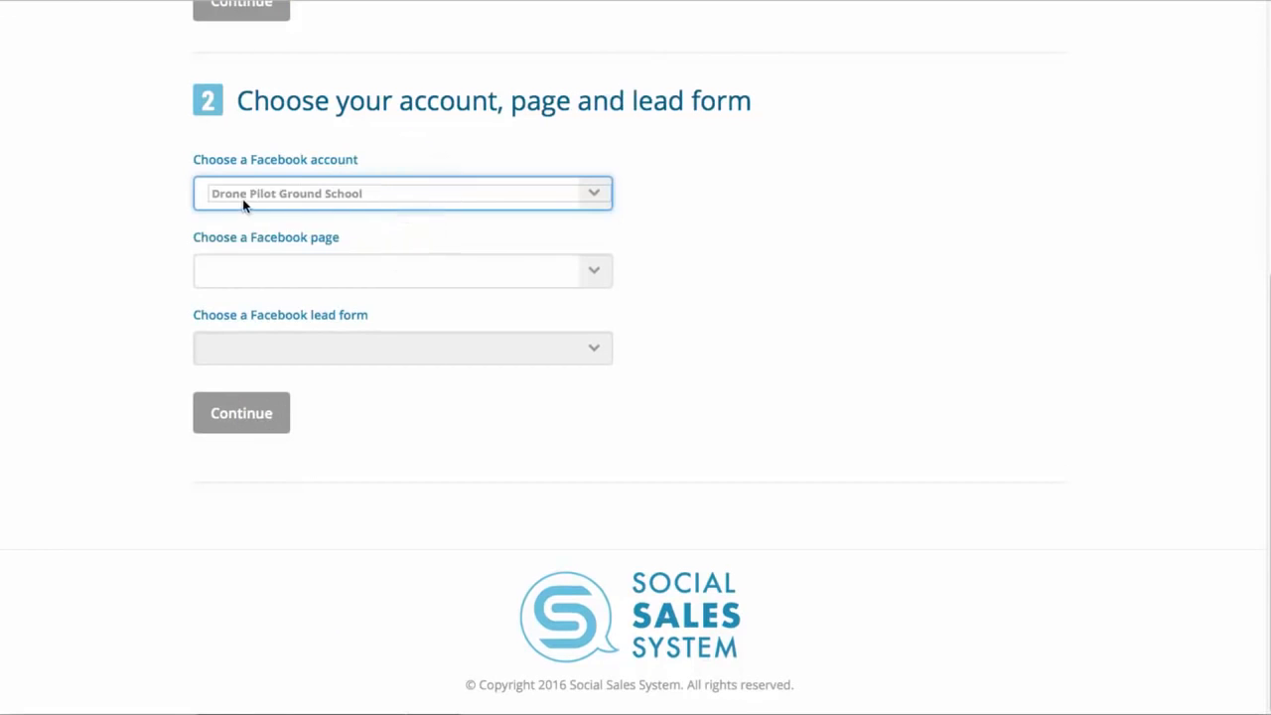
left_click(403, 279)
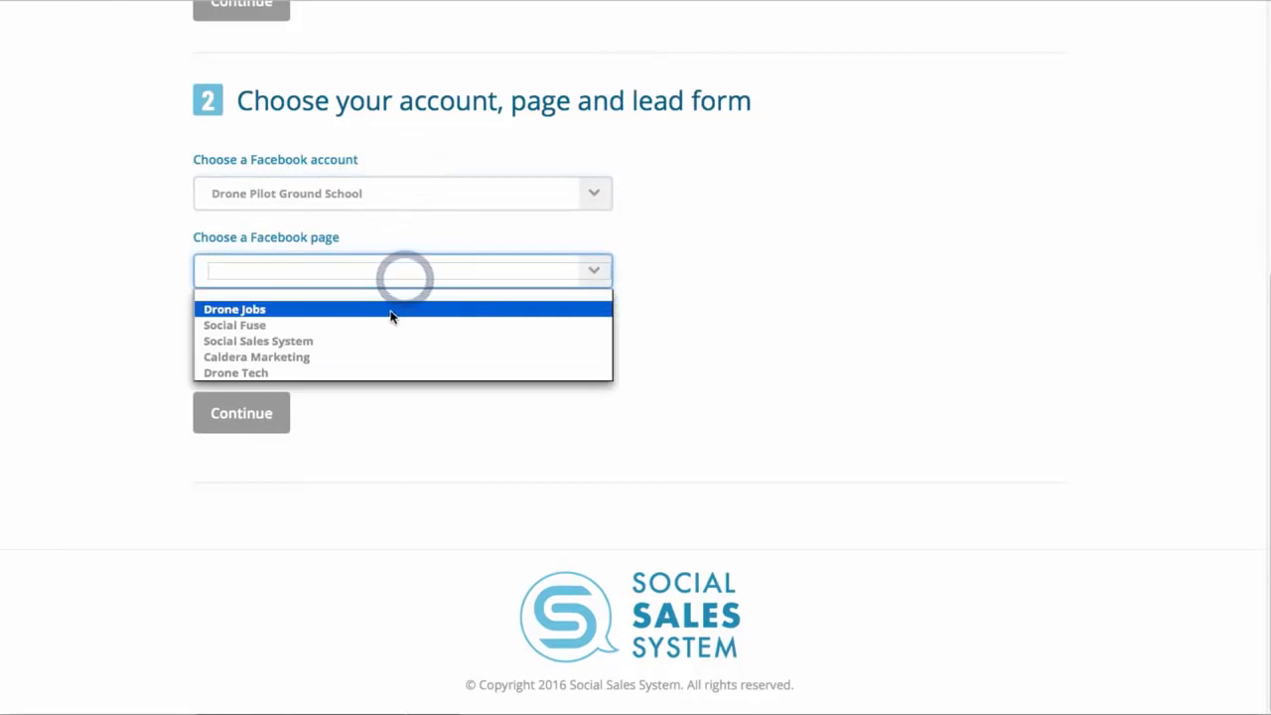
left_click(393, 310)
left_click(385, 345)
left_click(368, 386)
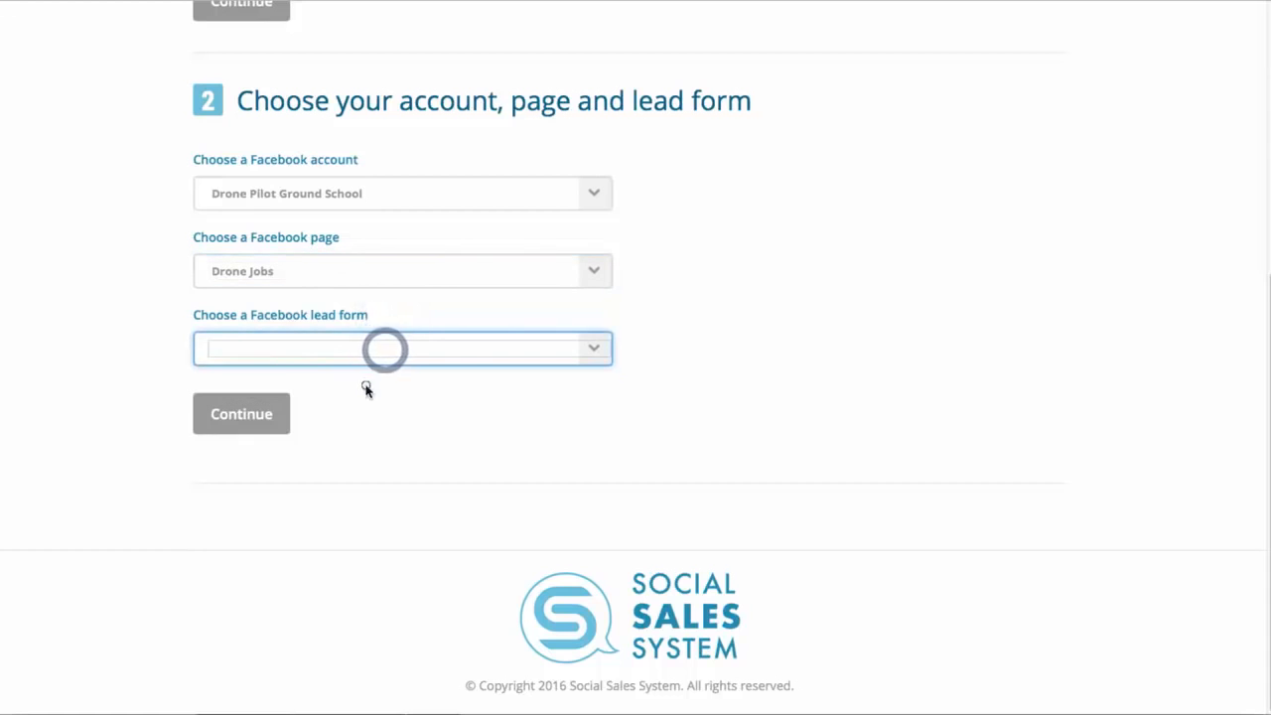
left_click_drag(230, 315, 363, 320)
left_click(361, 318)
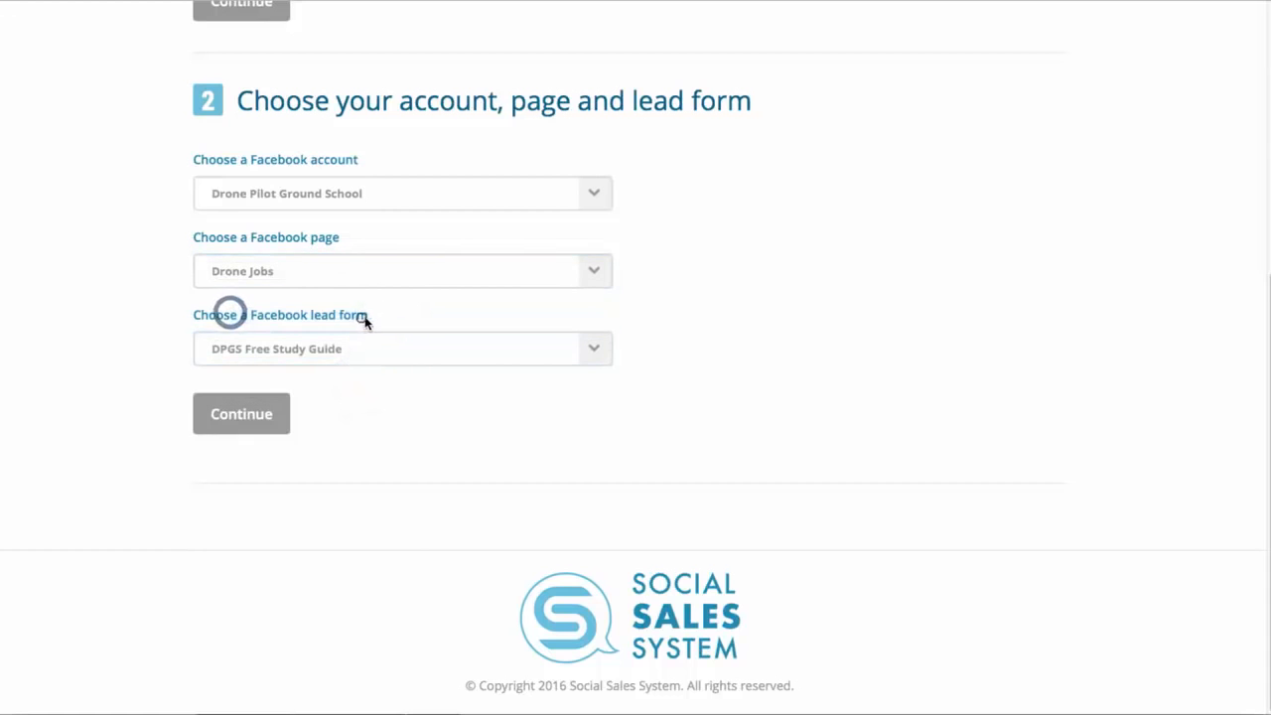
left_click(269, 425)
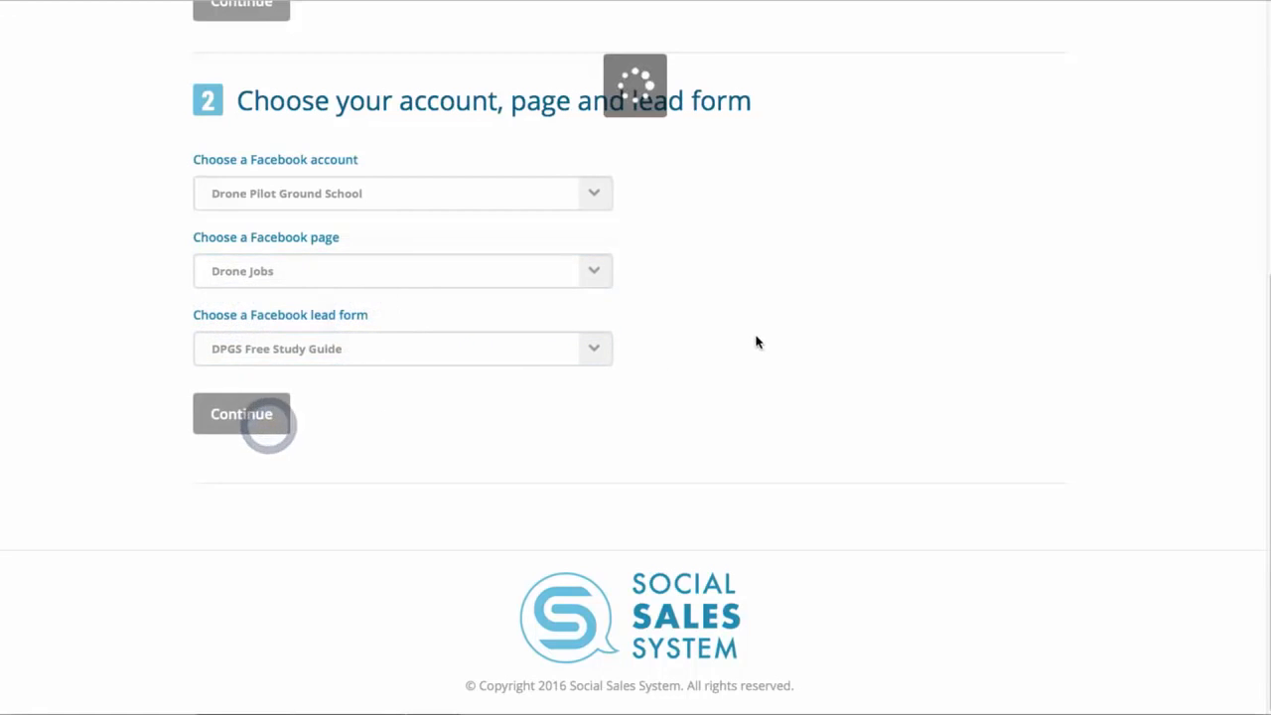
Set the synced action to apply a tag to a contact in the Drone Pilot Ground School Infusionsoft account
scroll(764, 338, "down", 3)
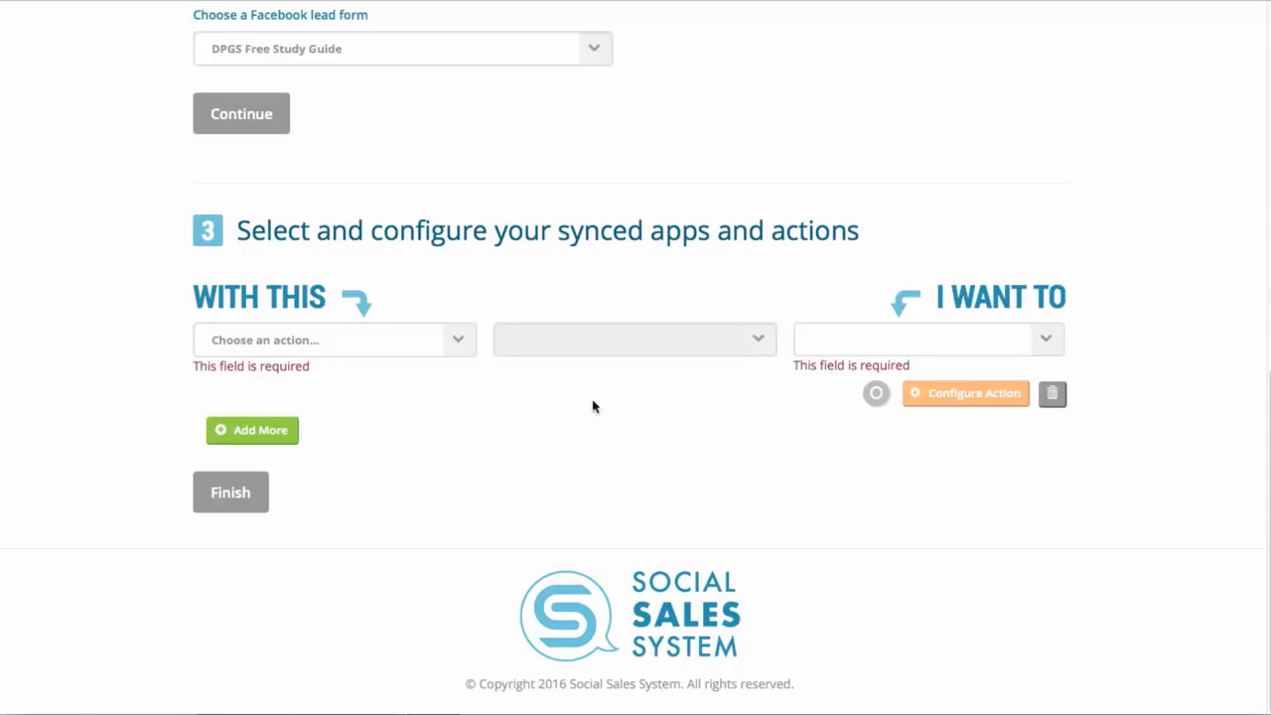
left_click(305, 338)
left_click(291, 381)
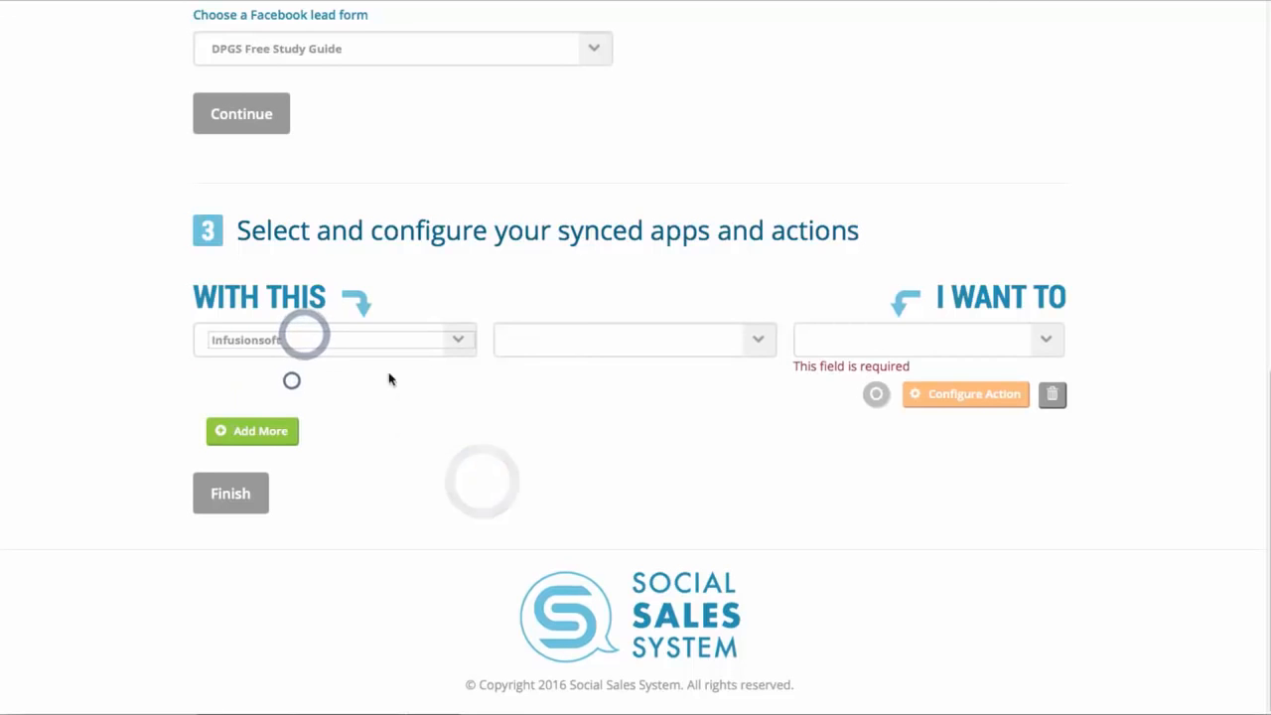
left_click(590, 339)
left_click(584, 379)
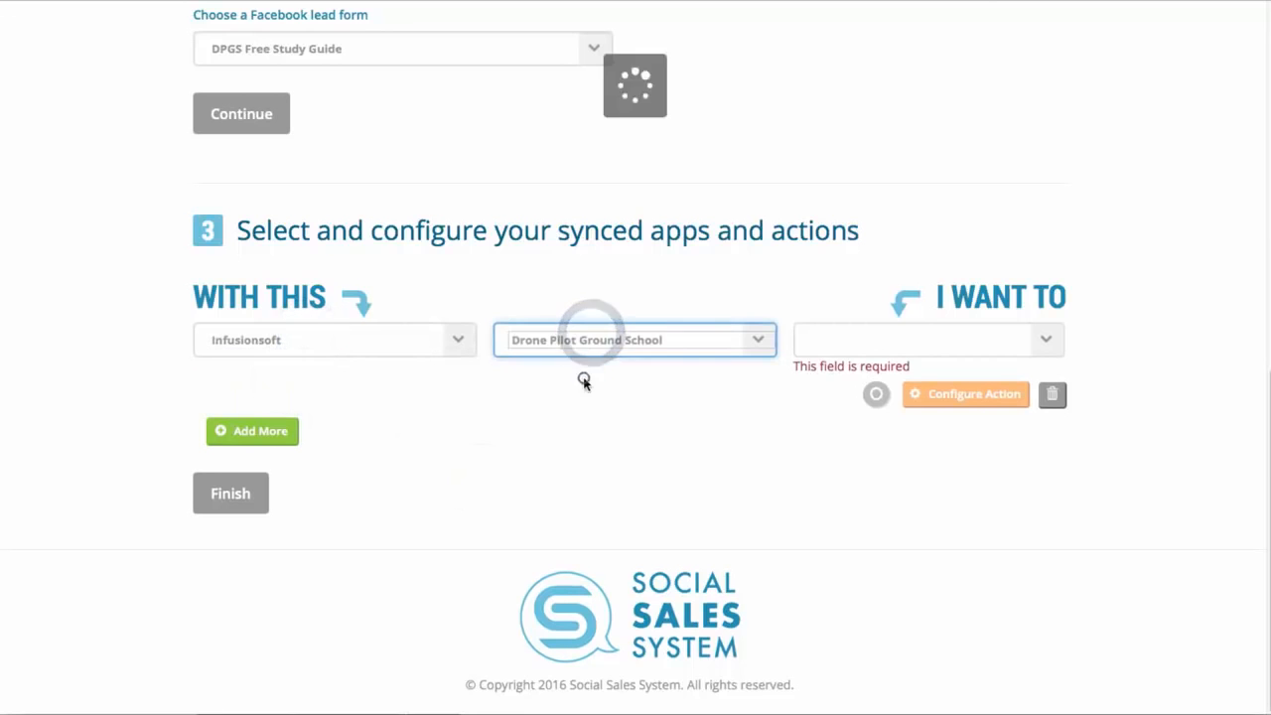
left_click(868, 343)
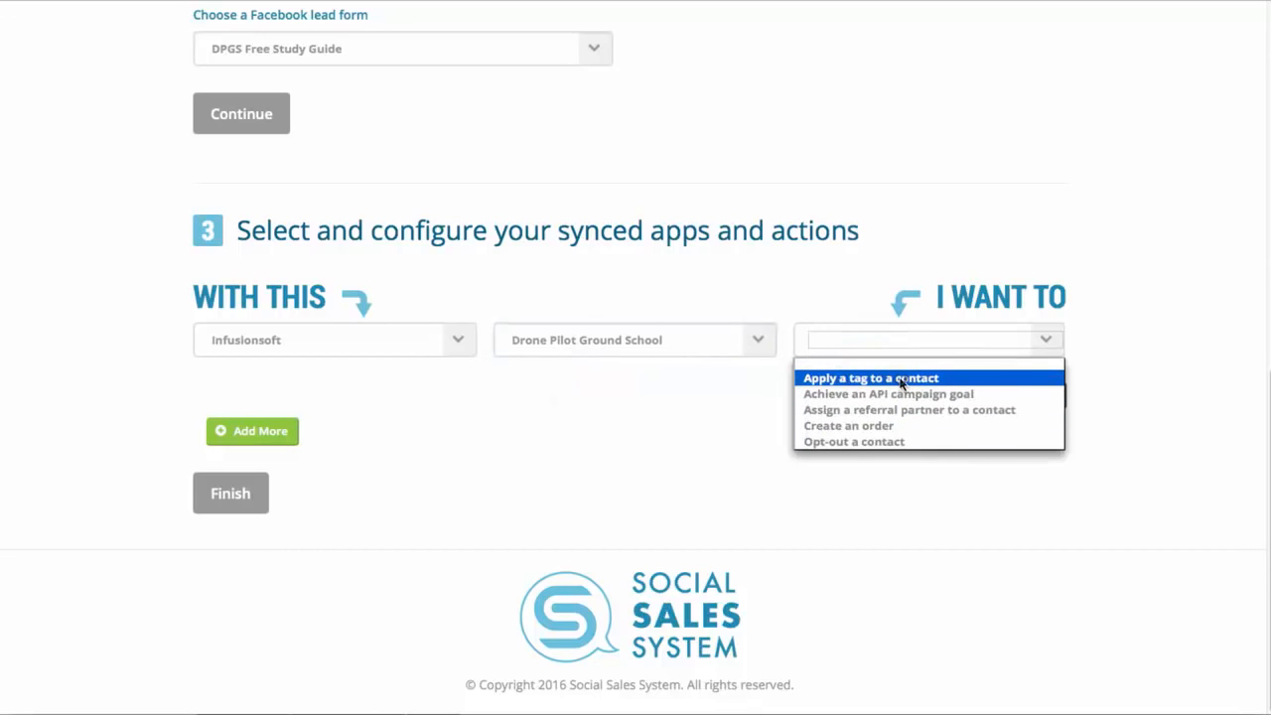
left_click(901, 380)
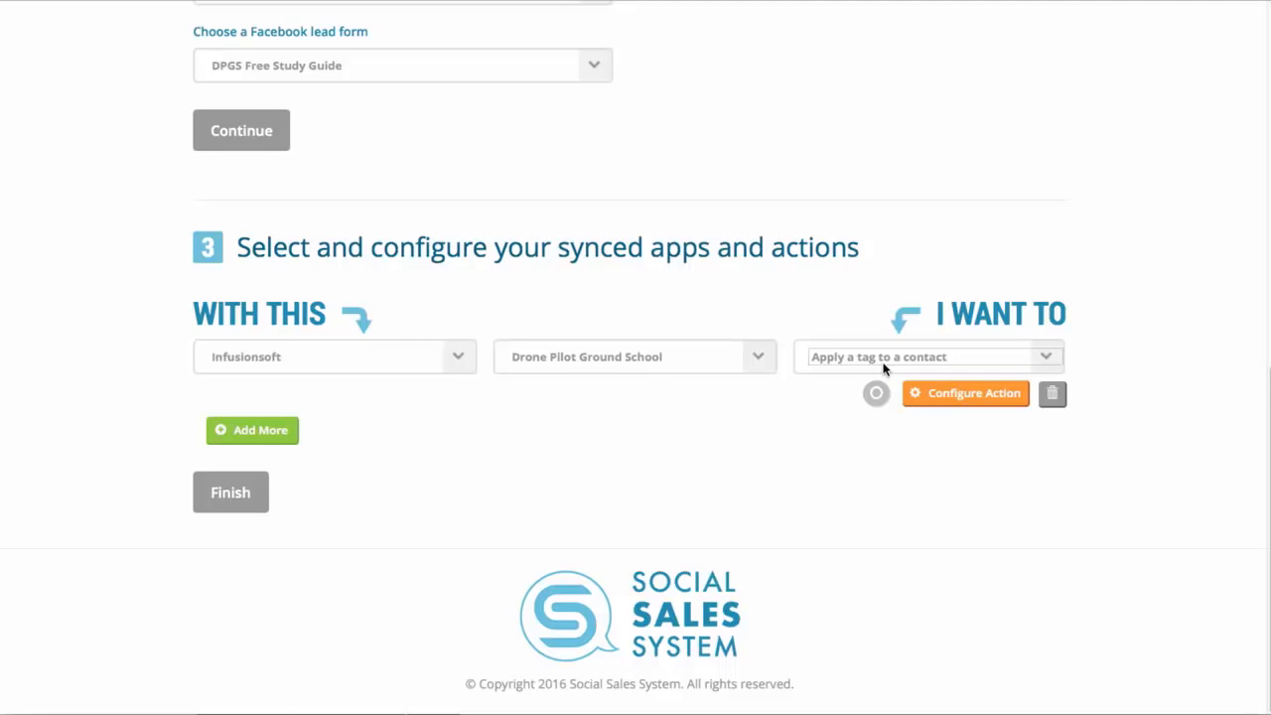
Configure the tag action to check for duplicates by primary email address, using the email.0 field
left_click(972, 397)
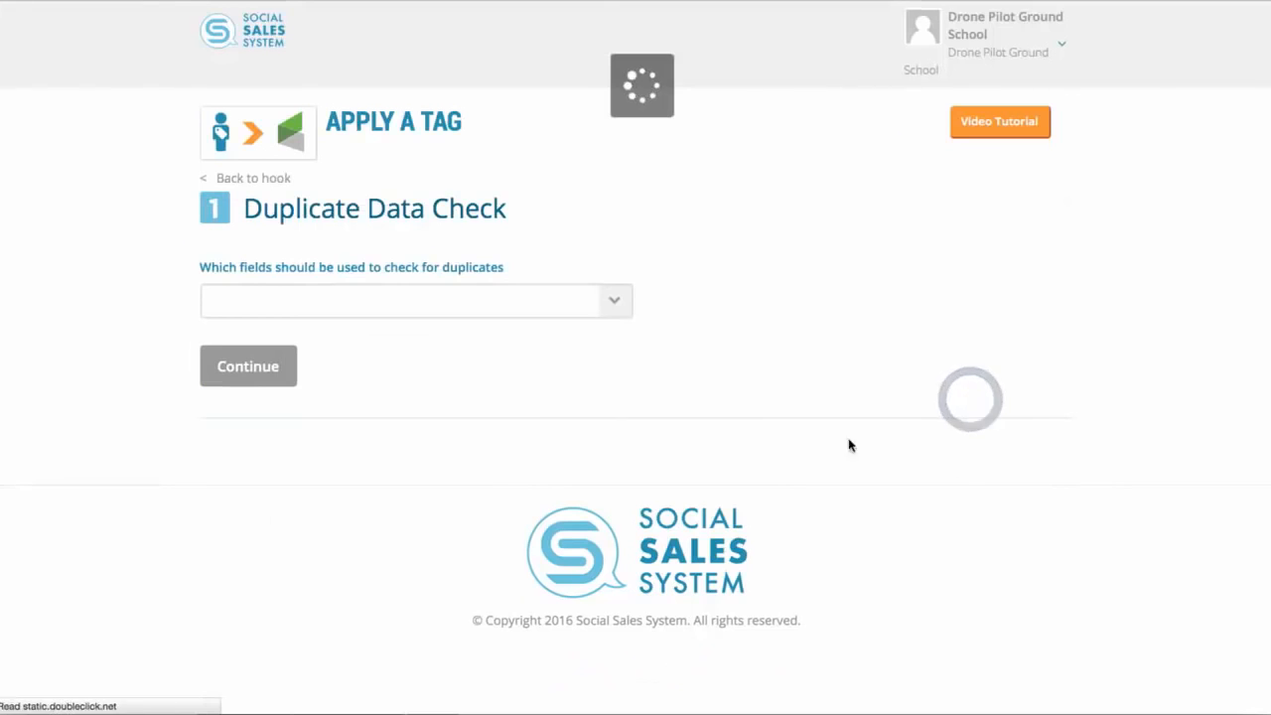
left_click(614, 300)
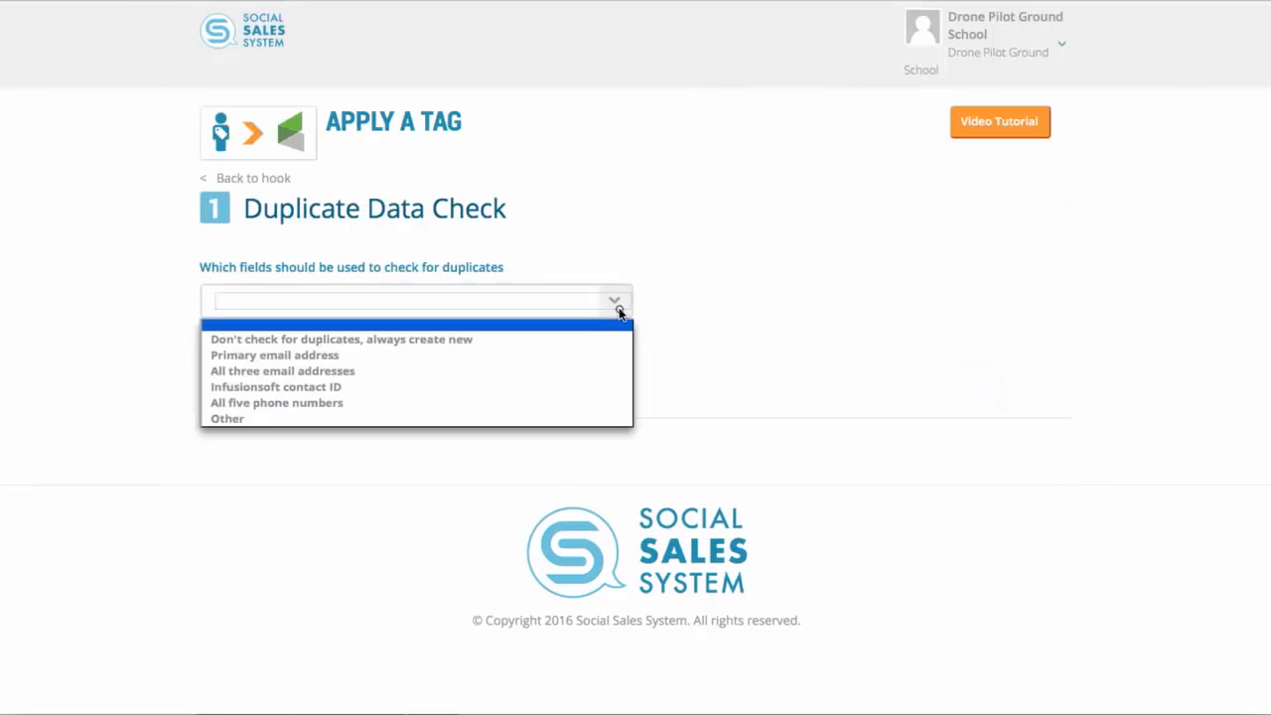
left_click(313, 355)
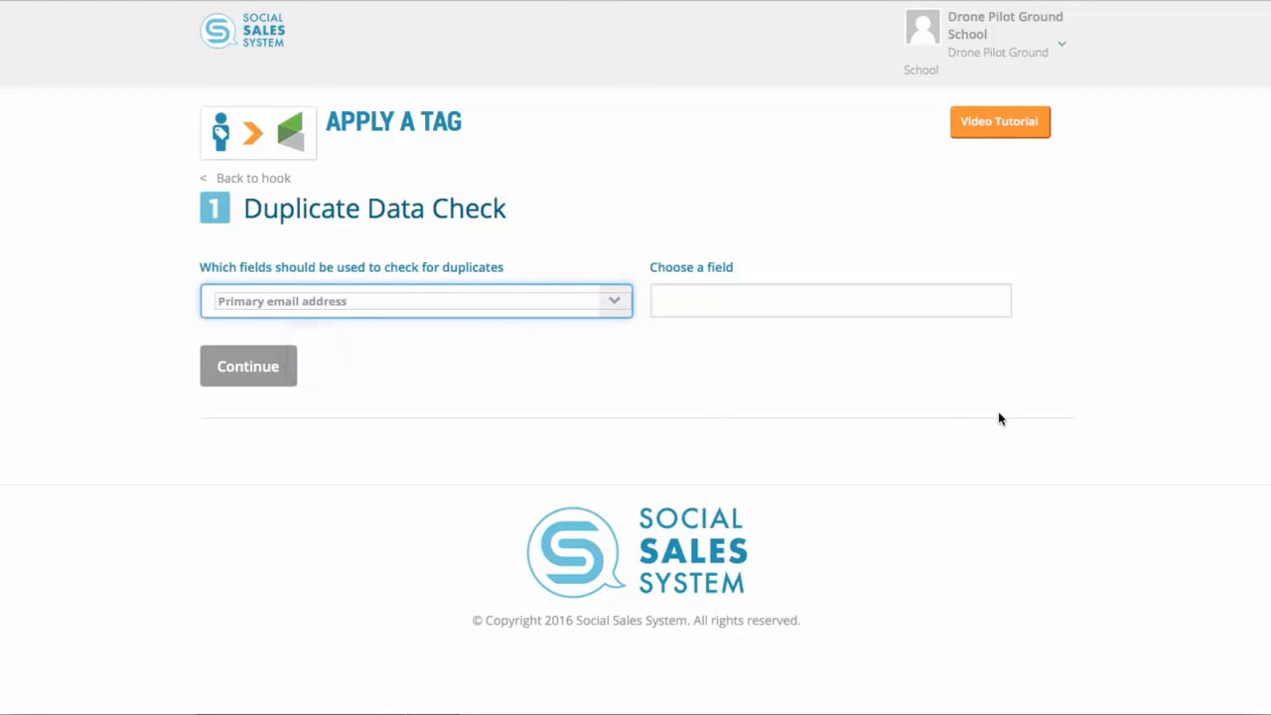
left_click(736, 305)
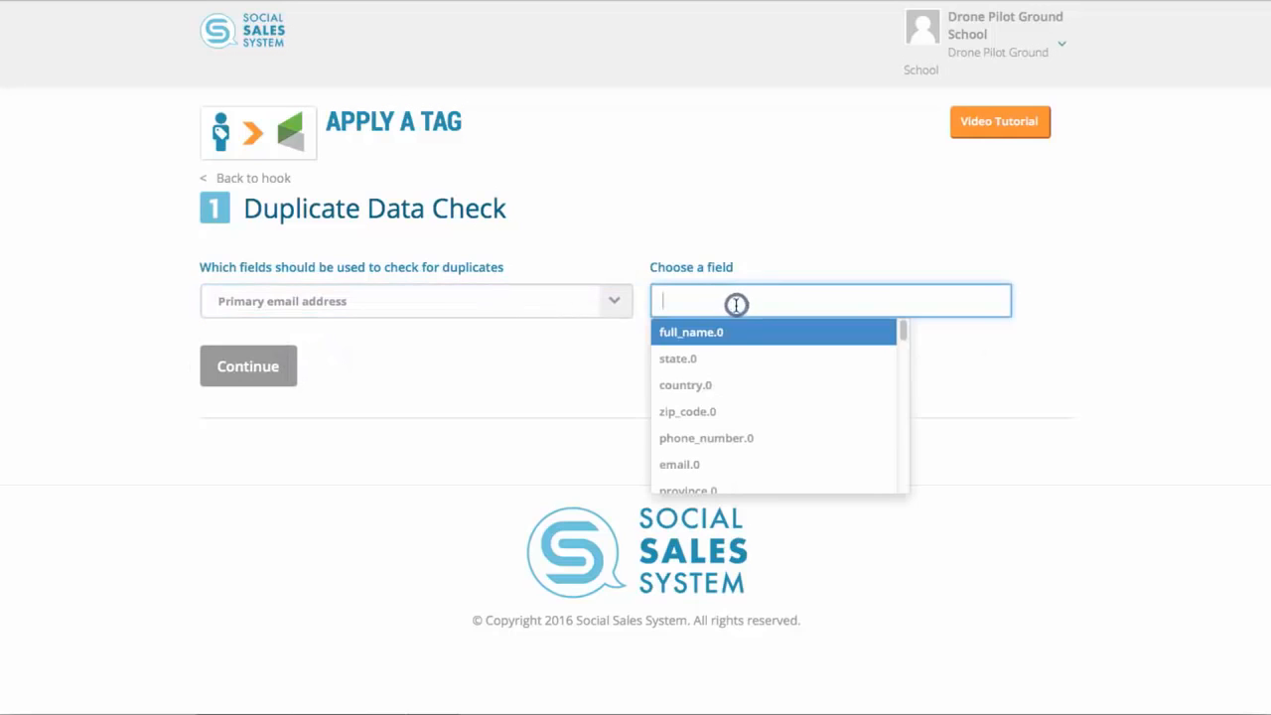
left_click(738, 461)
left_click(268, 380)
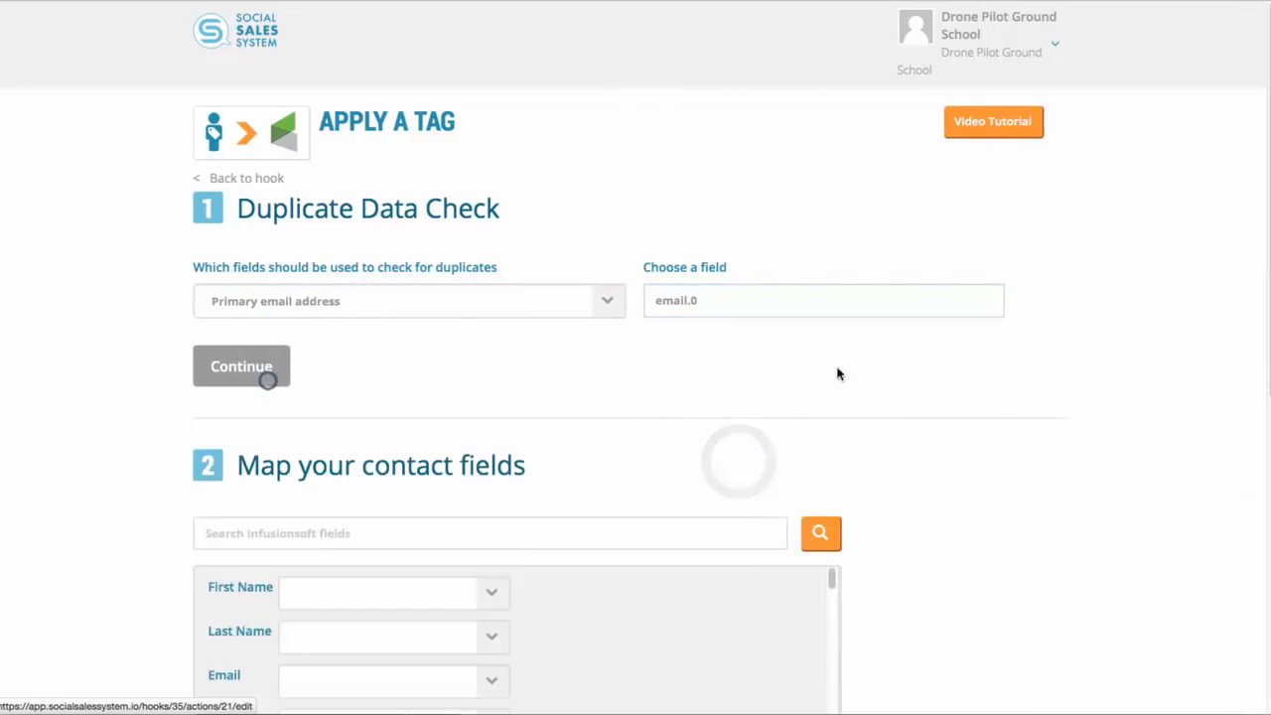
Map the First Name contact field to the incoming request field first_name.0
left_click(378, 147)
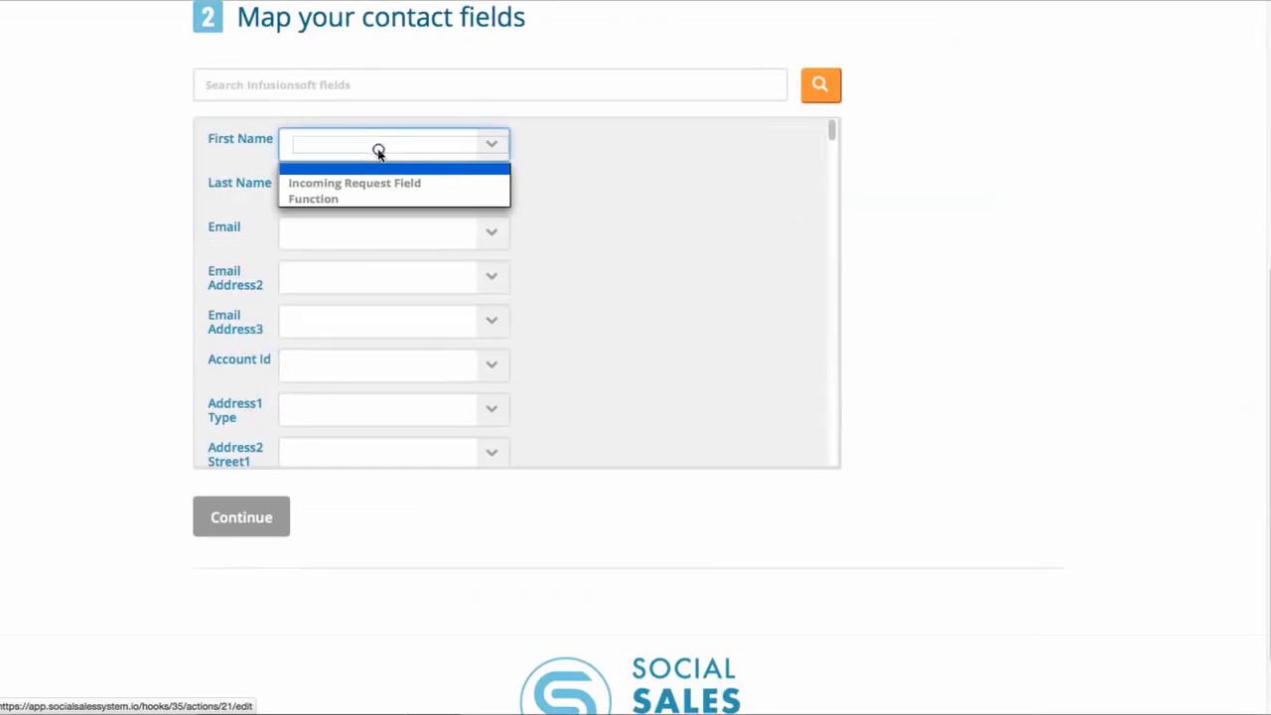
left_click(379, 184)
left_click(659, 149)
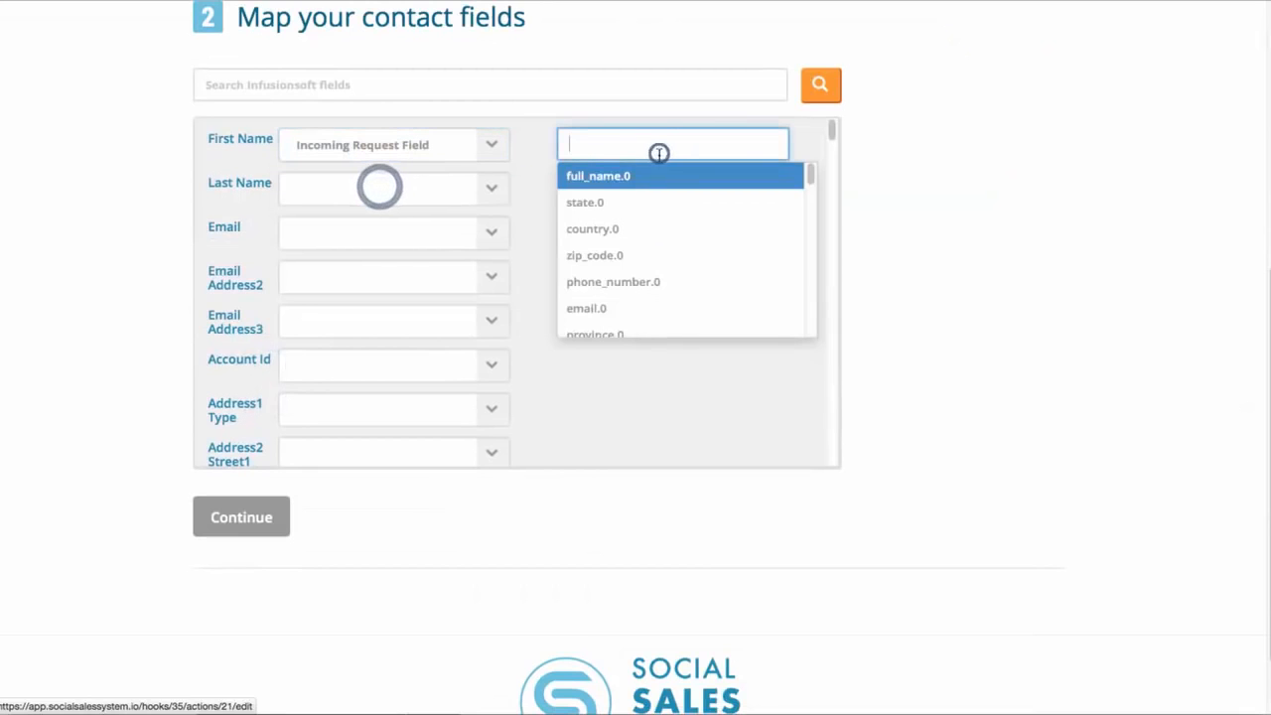
scroll(695, 255, "down", 2)
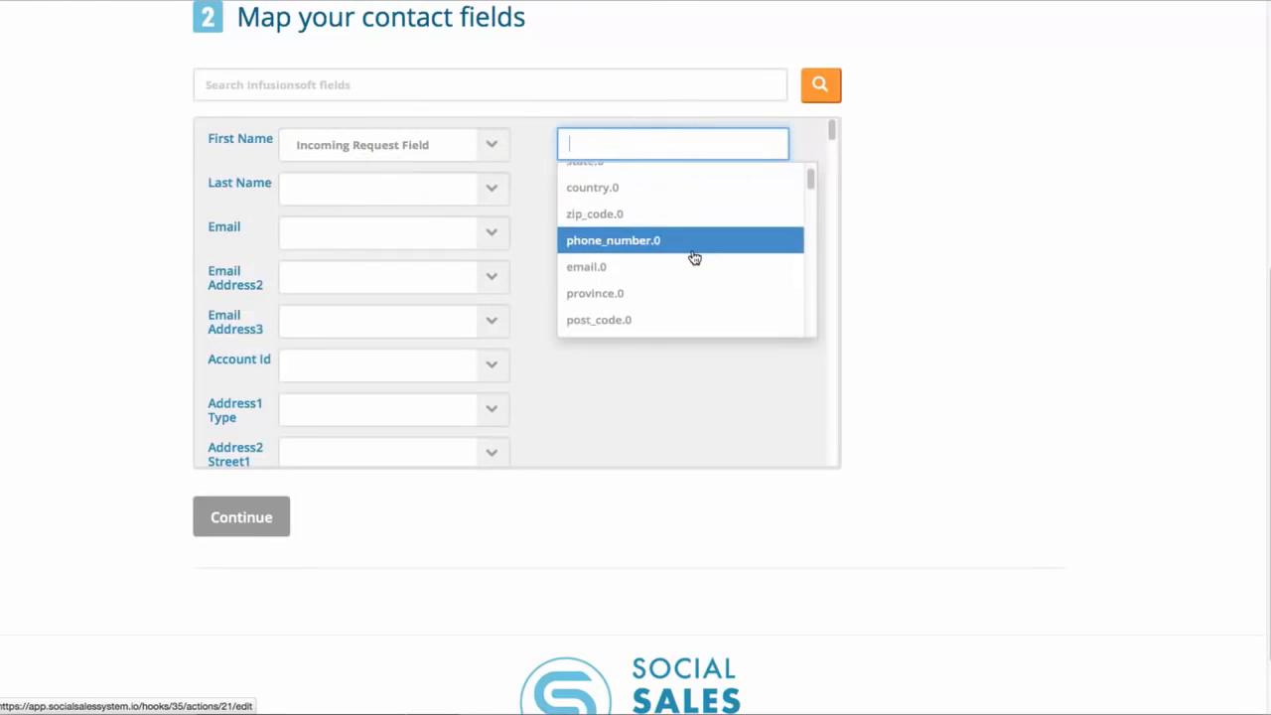
left_click(630, 324)
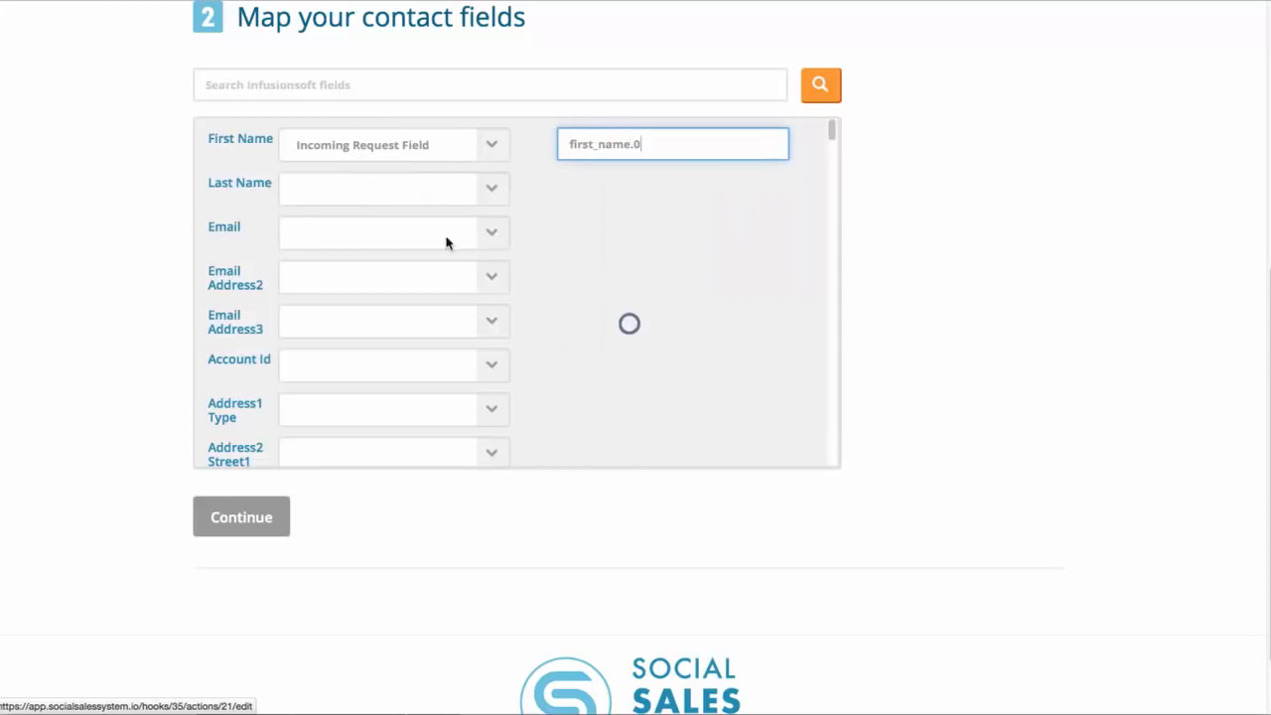
Map the Email contact field to the incoming request field email.0 and proceed to the tag configuration
left_click(339, 236)
left_click(347, 269)
left_click(636, 232)
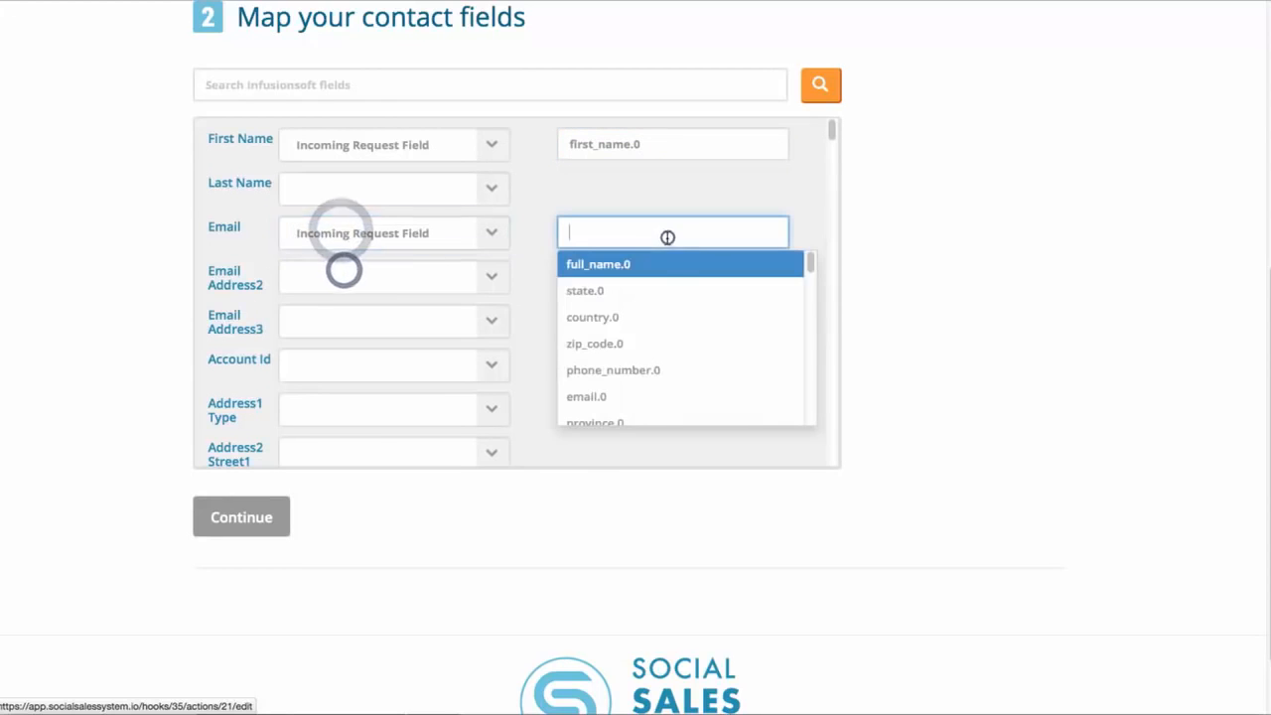
left_click(644, 397)
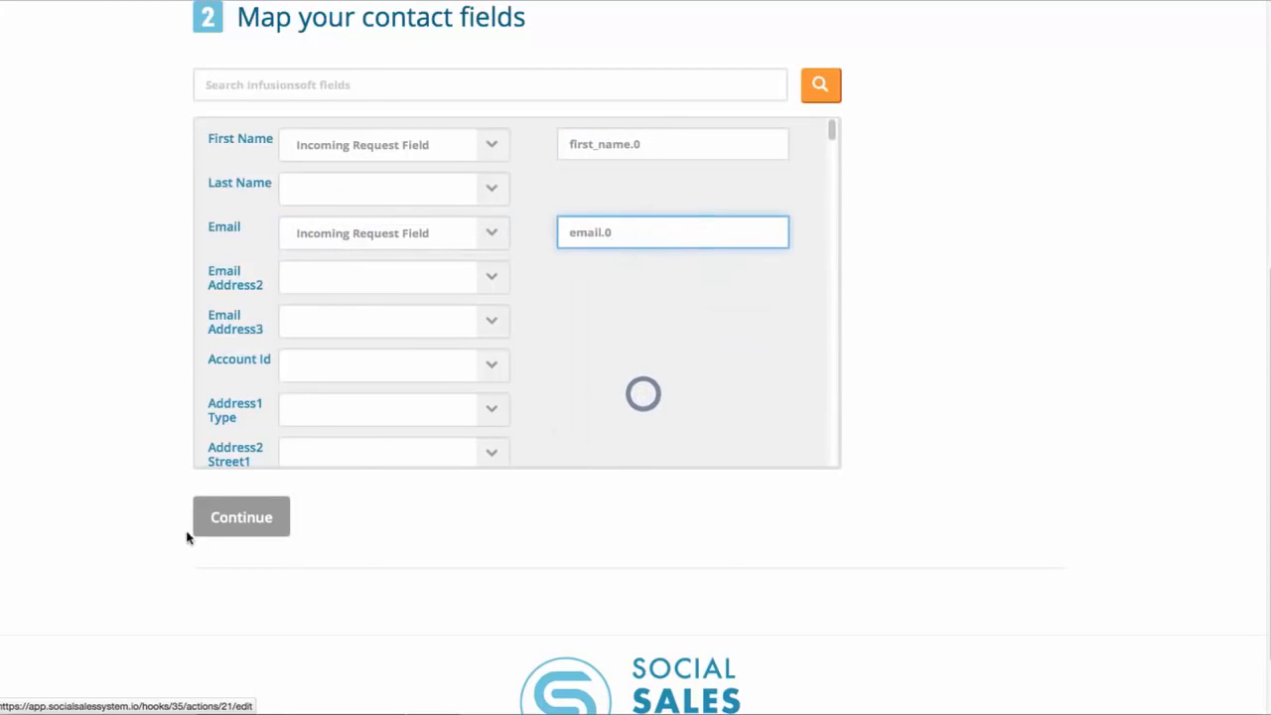
left_click(241, 514)
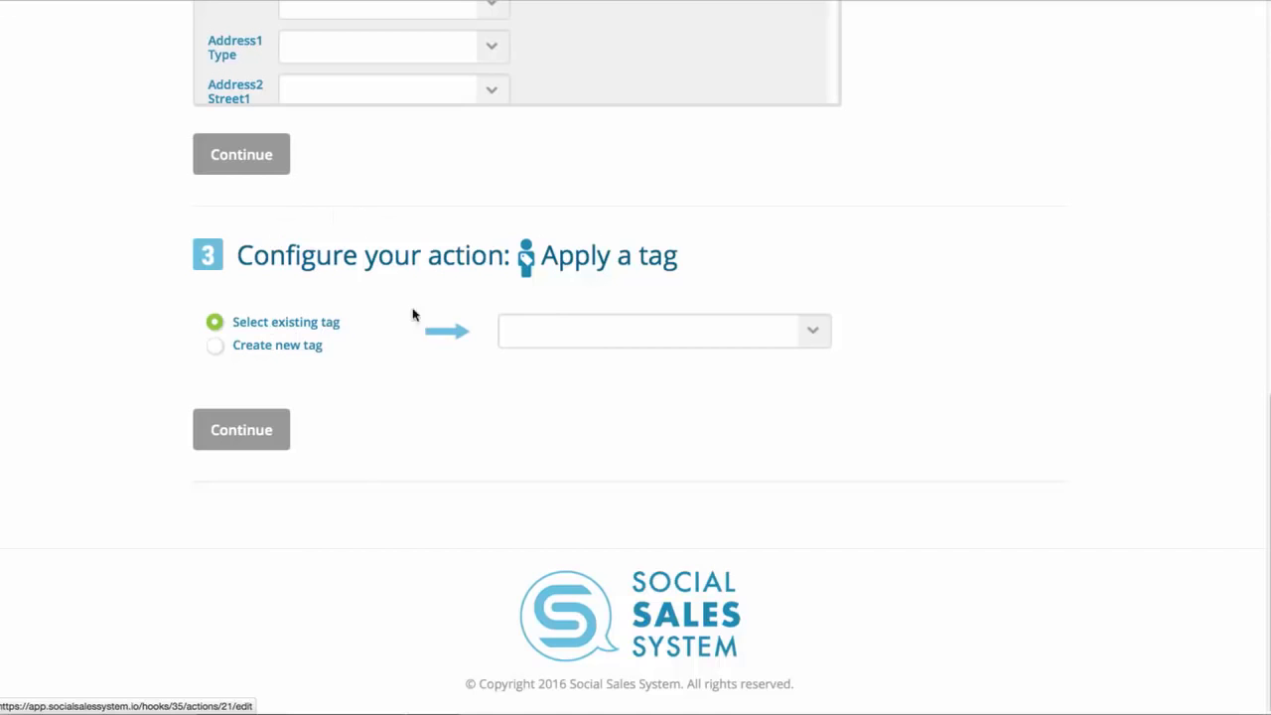
Set the action to apply the existing tag "DPGS - Download Free Study Guide" and save it without conditions
left_click(602, 334)
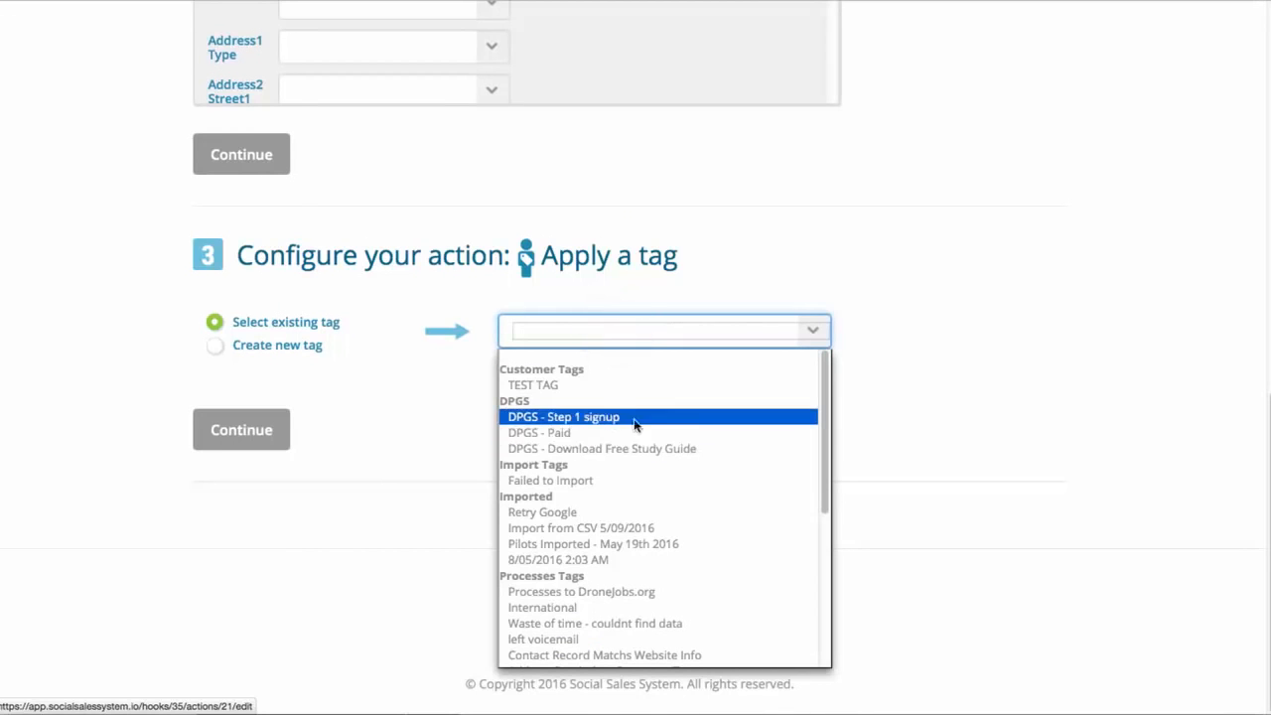
left_click(675, 449)
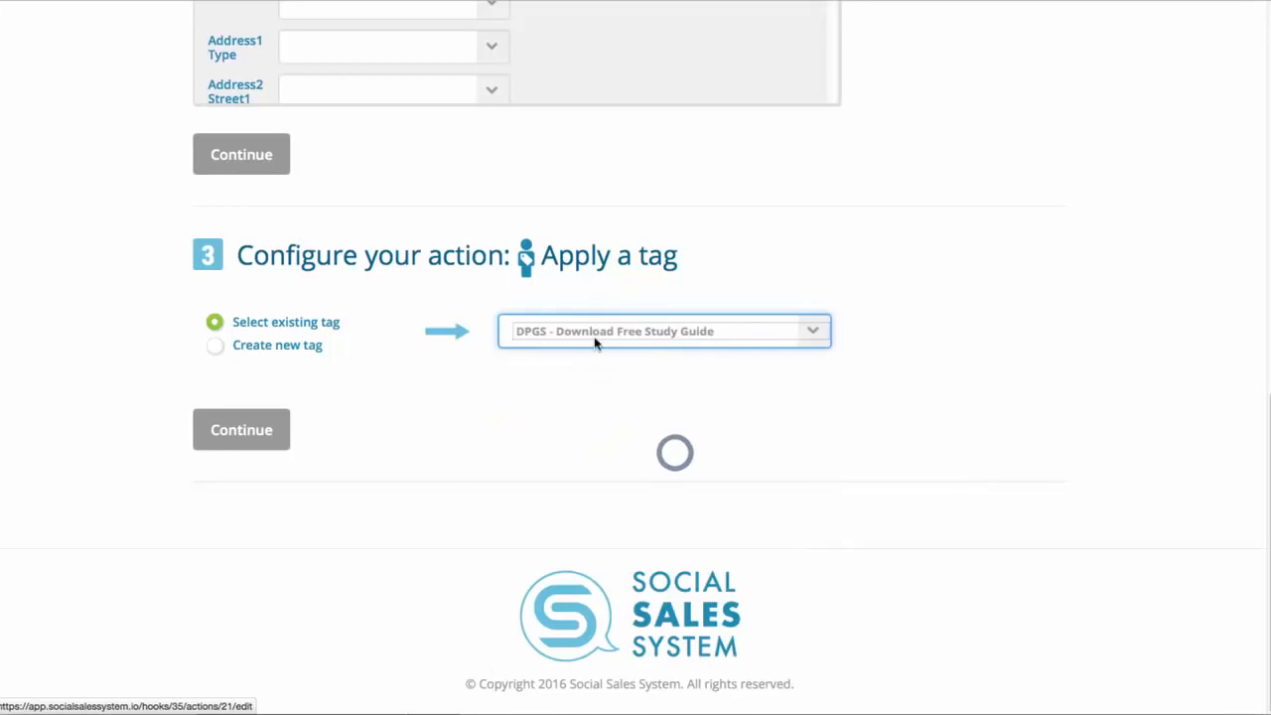
left_click(282, 433)
scroll(556, 456, "down", 1)
left_click(230, 495)
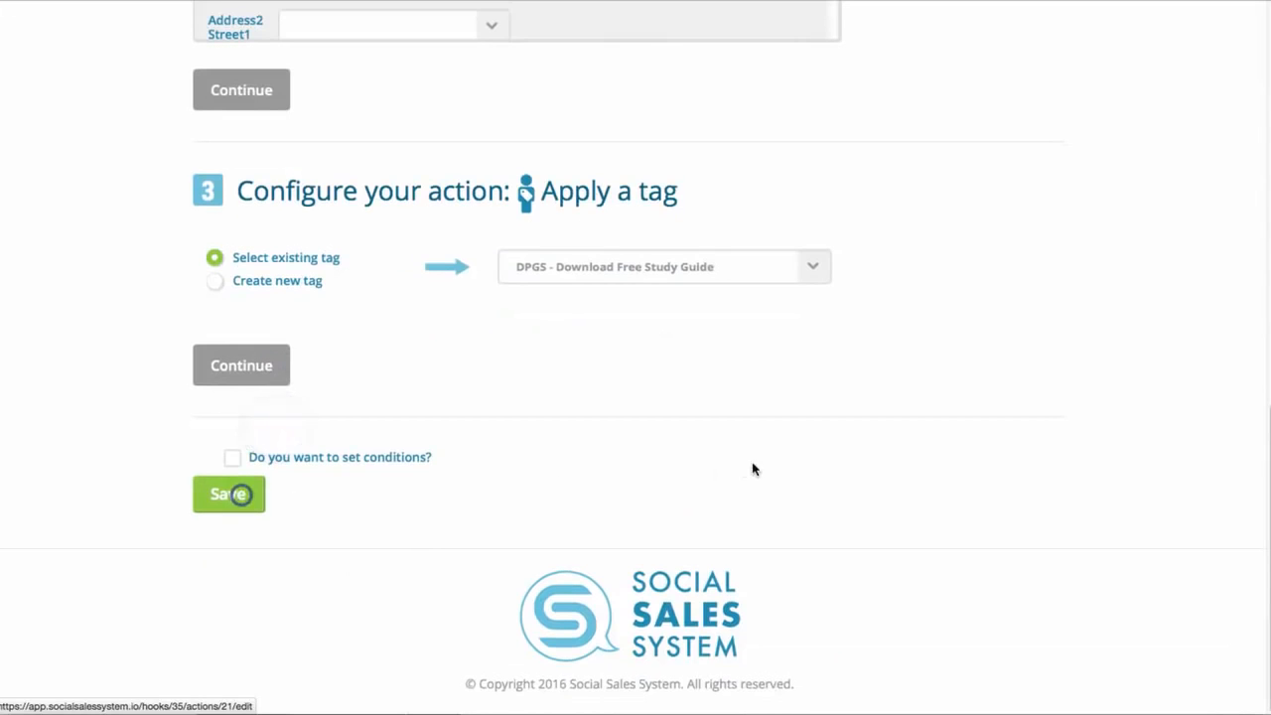
Finish the DPGS Free Study Guide lead ad sync with its configured Infusionsoft tag action
scroll(761, 463, "down", 2)
scroll(903, 421, "down", 1)
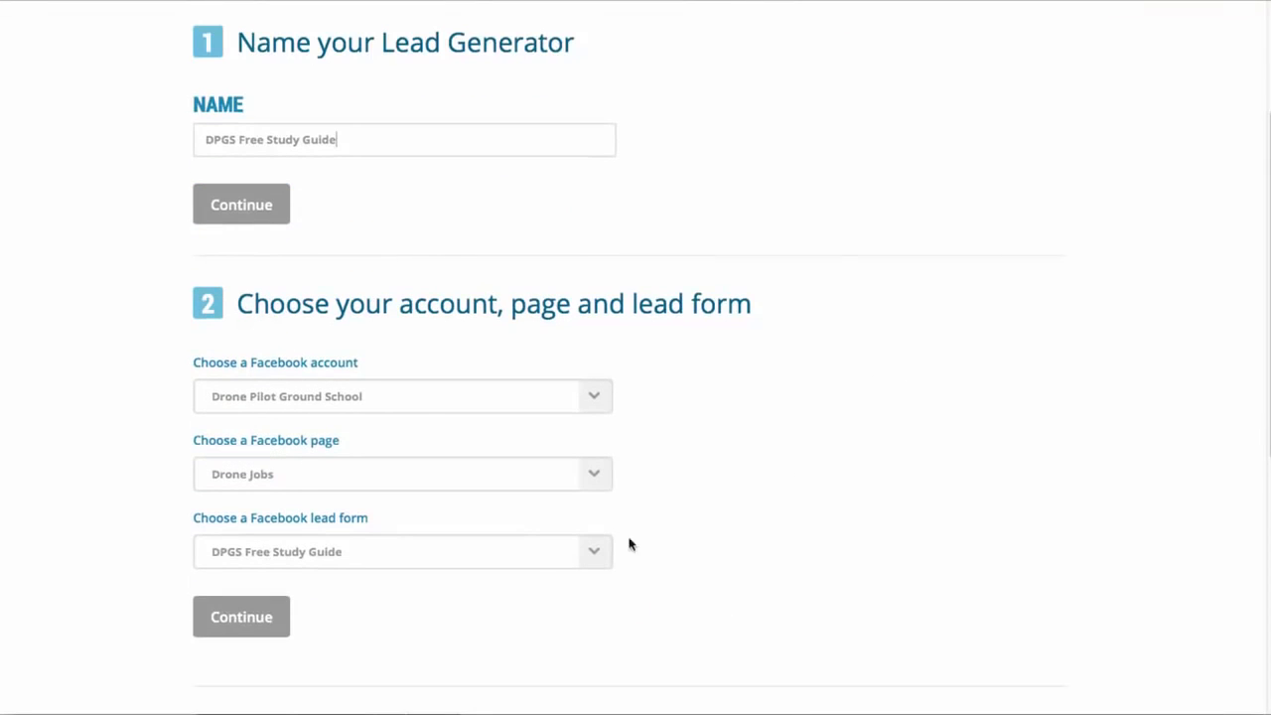
left_click(246, 630)
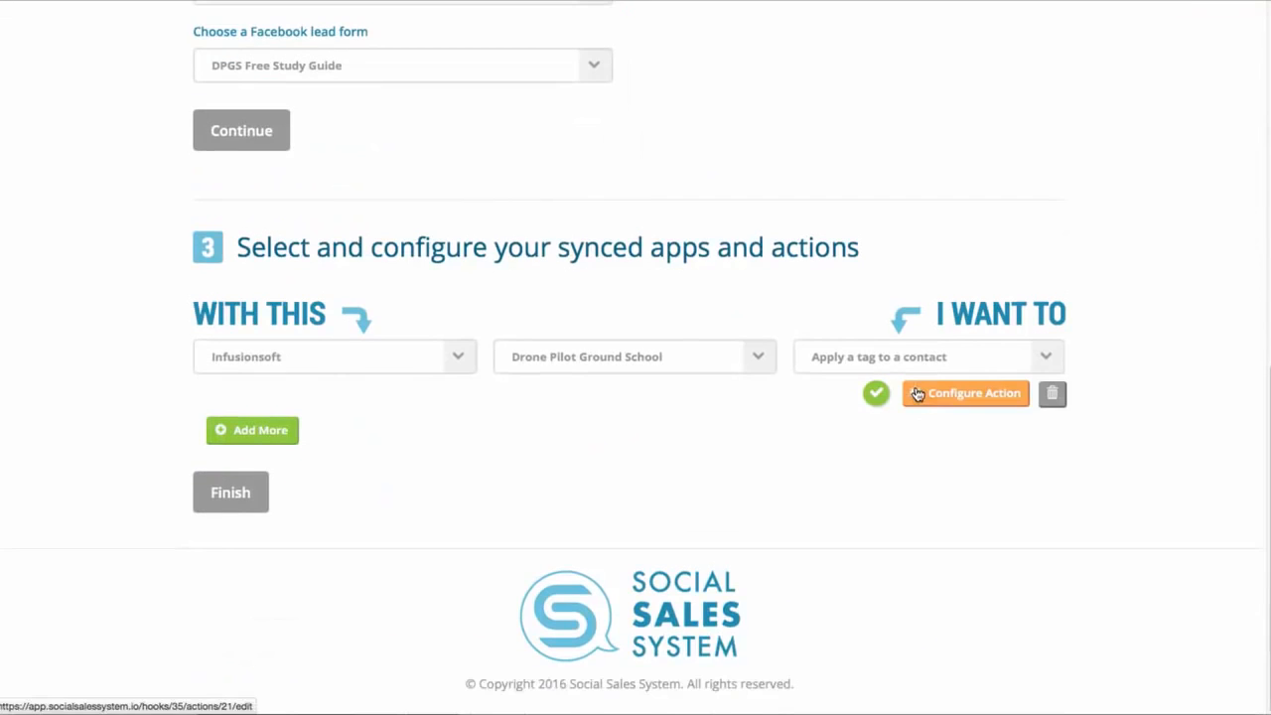
left_click(236, 494)
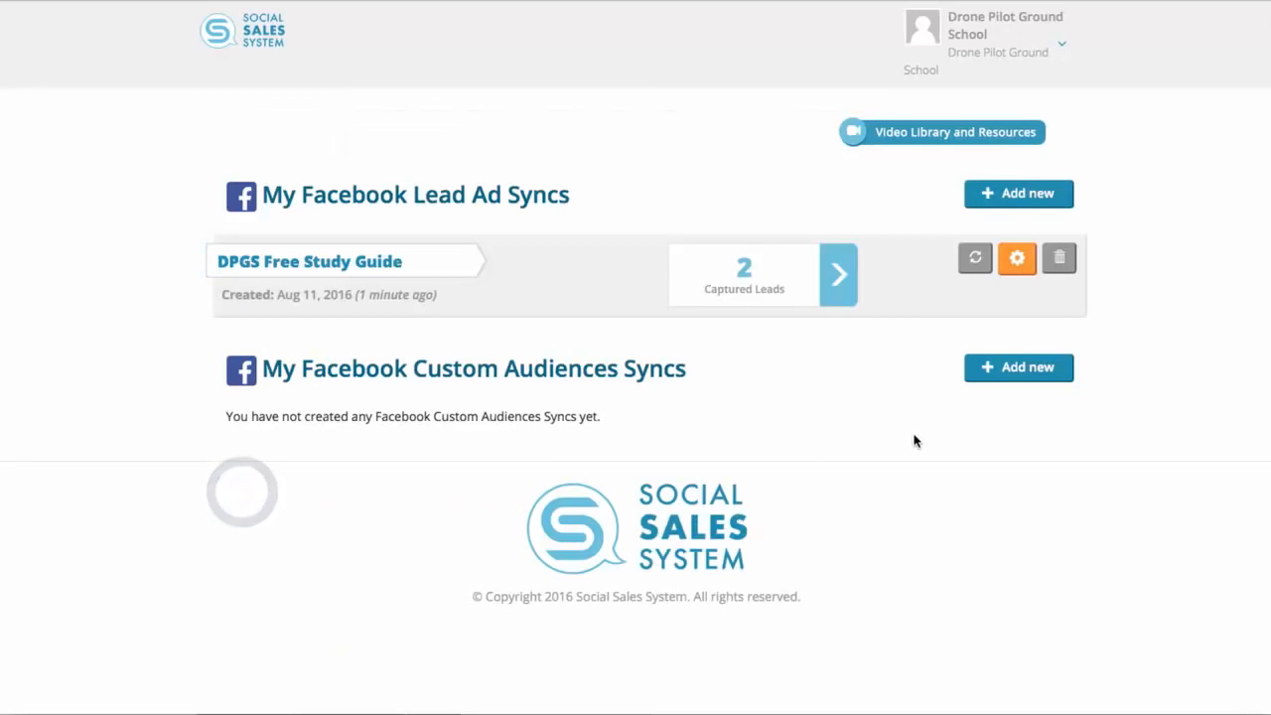
Reset the captured leads of the DPGS Free Study Guide sync and confirm the reset
left_click(755, 271)
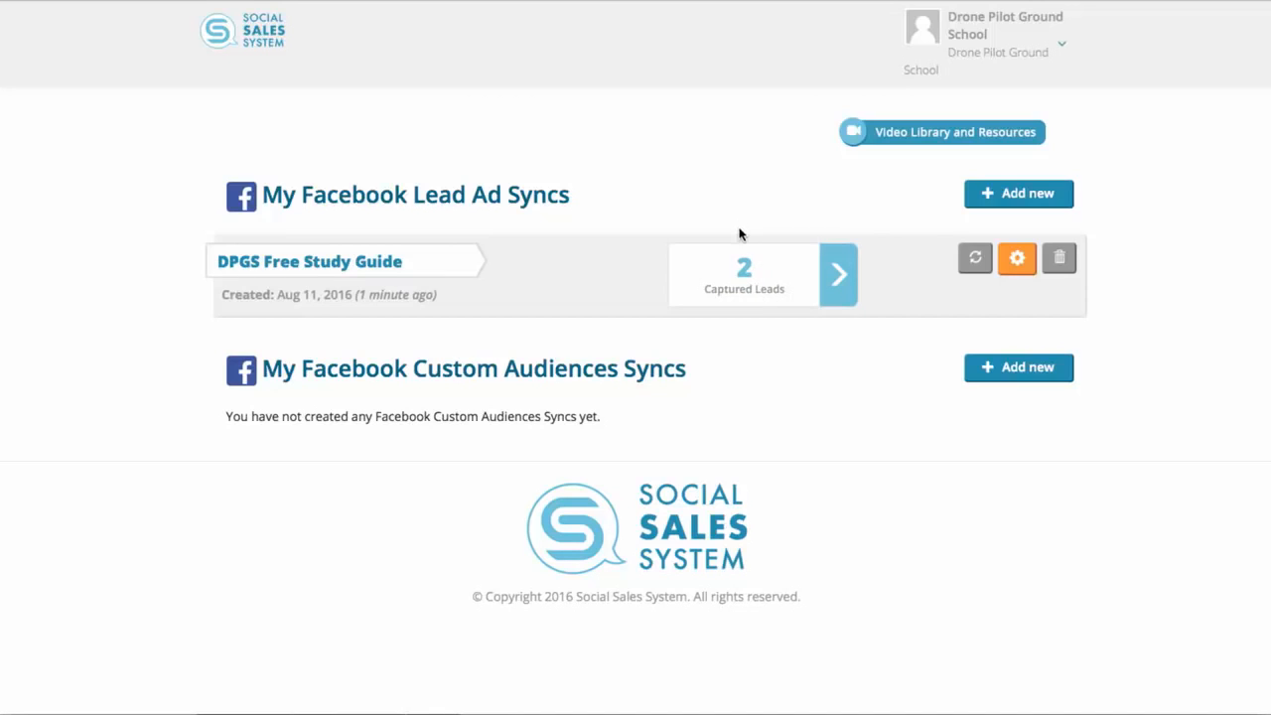
left_click(752, 266)
left_click(787, 302)
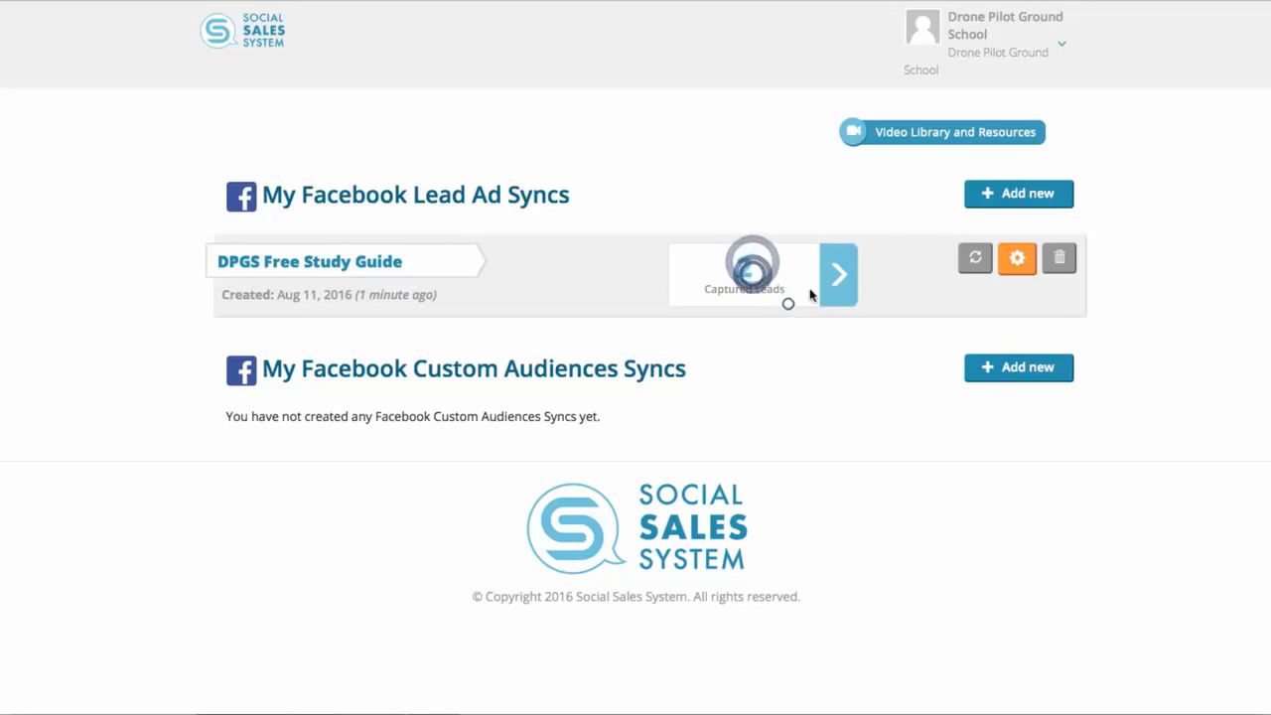
left_click(977, 254)
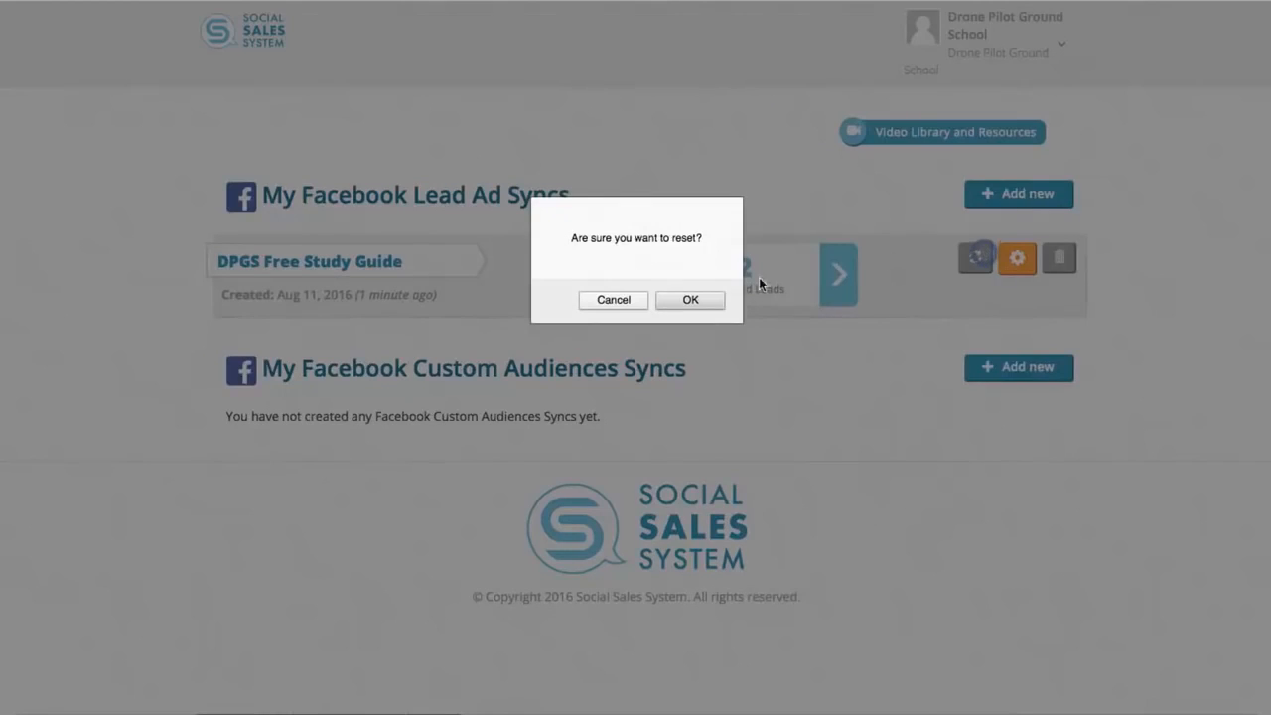
left_click(717, 301)
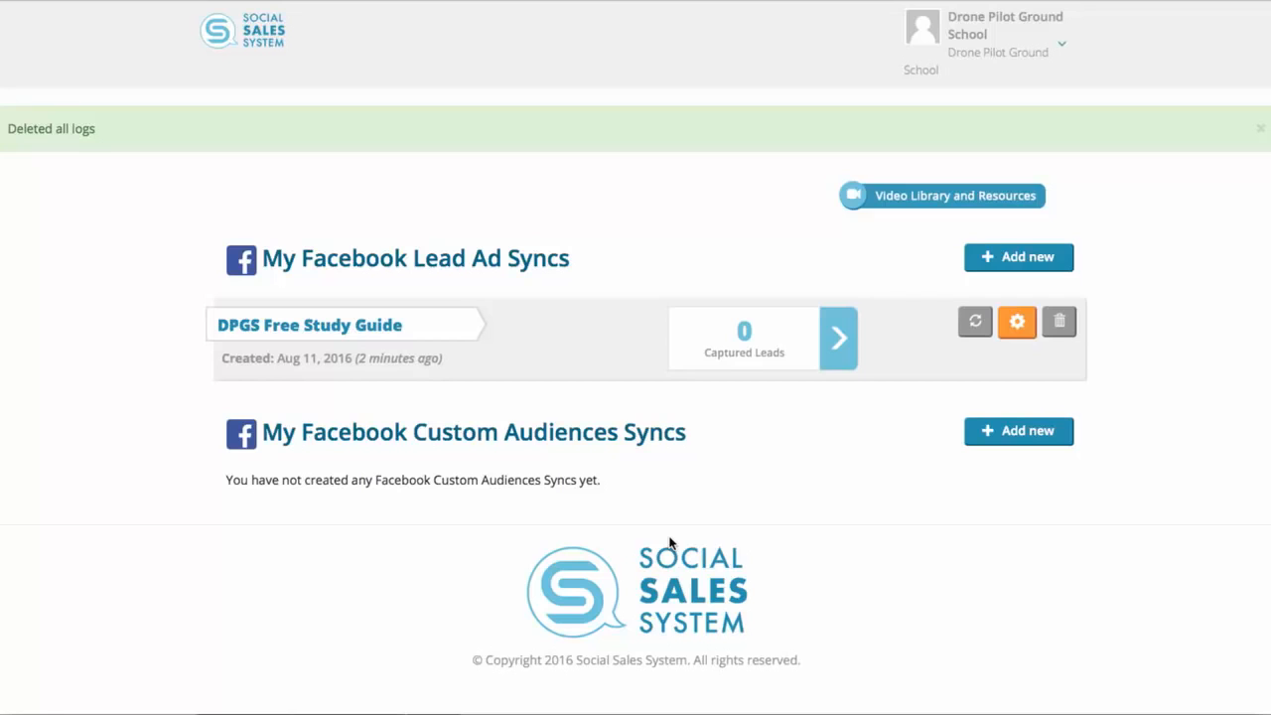
Add a Facebook custom audience sync named "Downloaded FREE Study Guide" with the Drone Pilot Ground School Facebook account and its ad account
left_click(1051, 438)
scroll(411, 383, "down", 3)
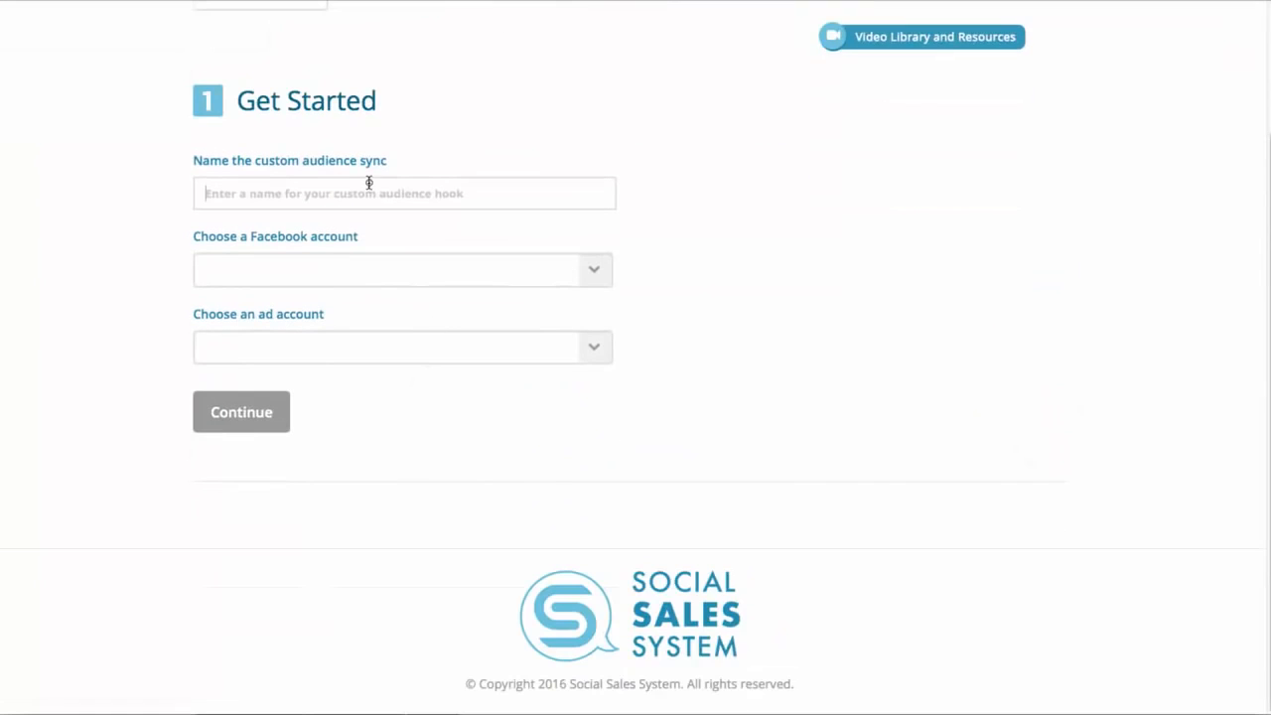
type("Downloaded FREE Study Guide")
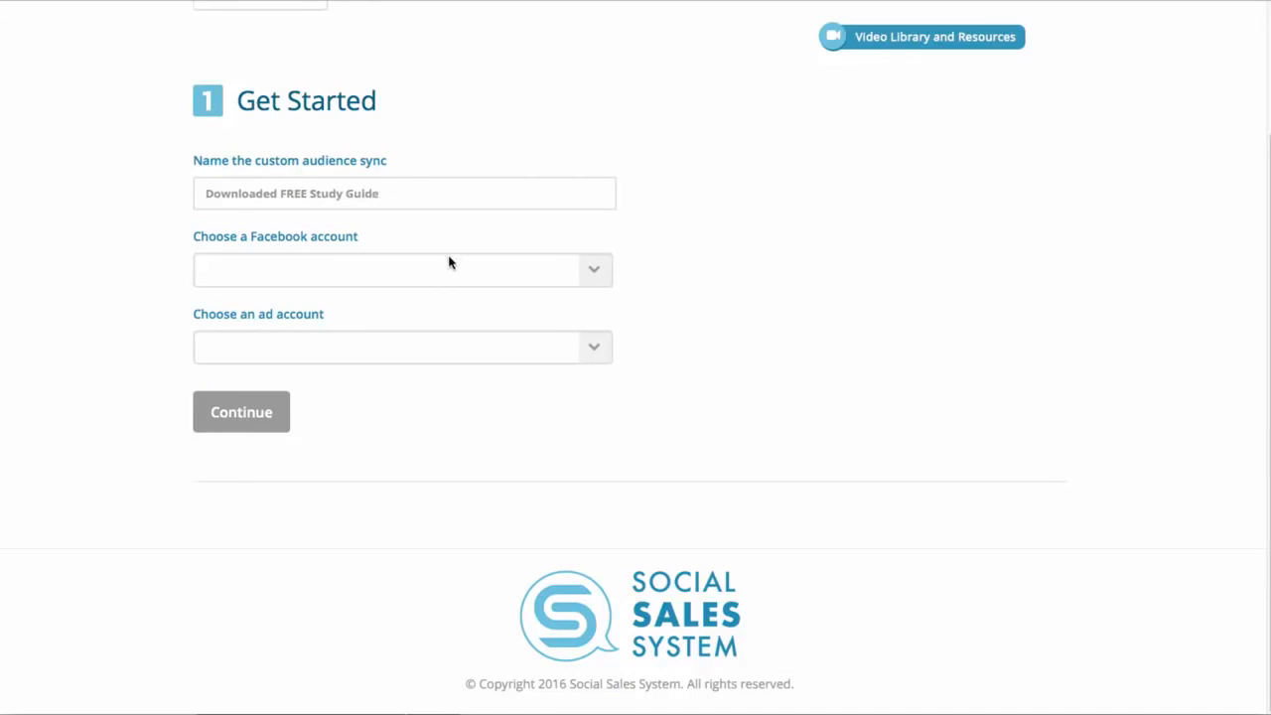
left_click(449, 262)
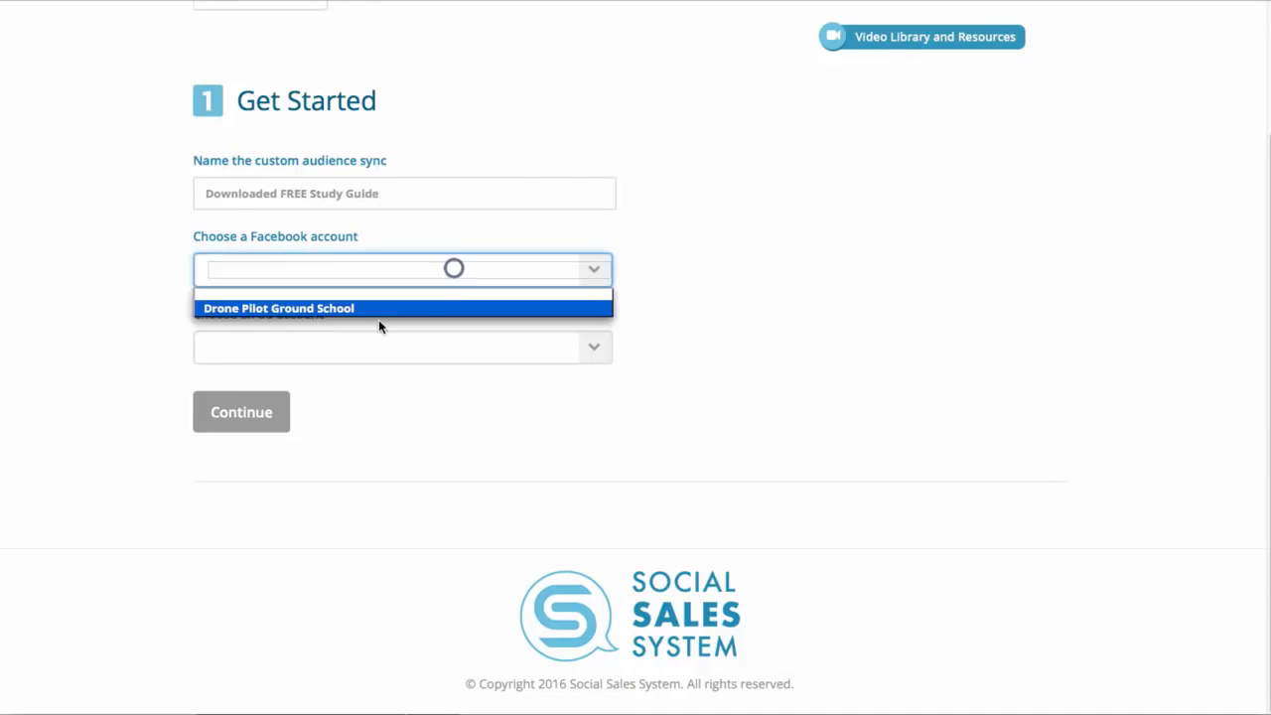
left_click(379, 308)
left_click(417, 367)
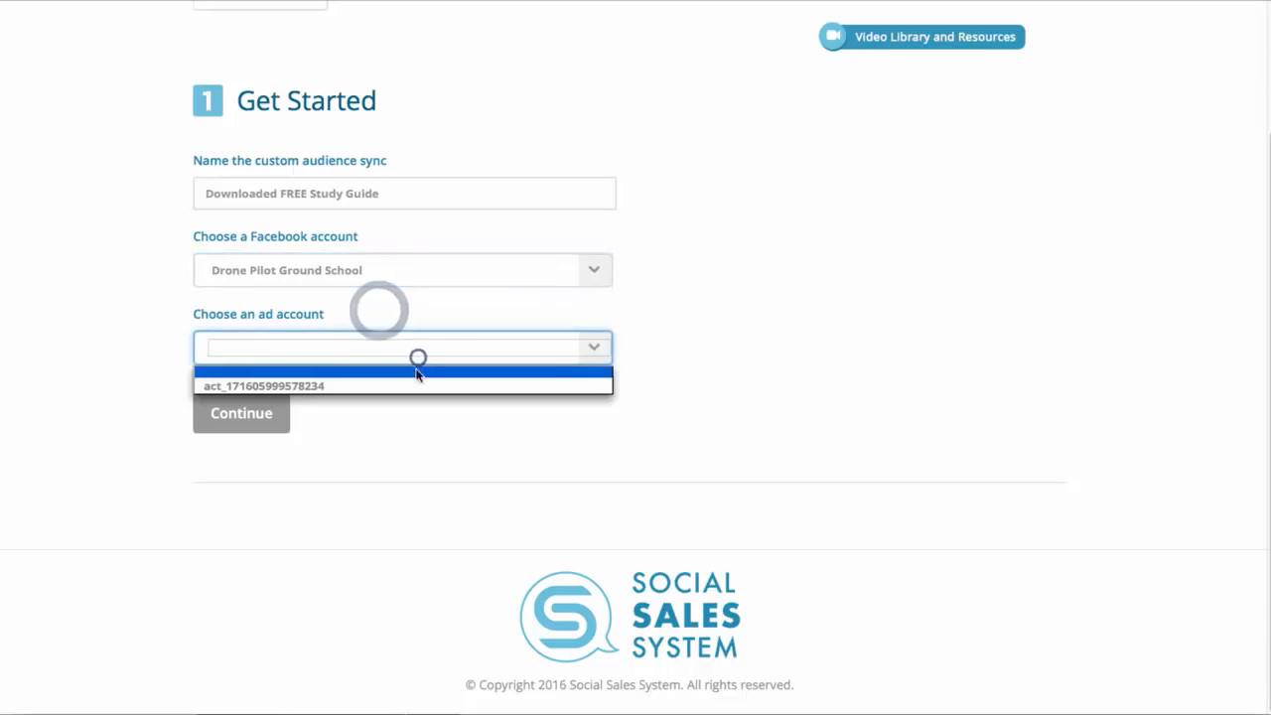
left_click(389, 383)
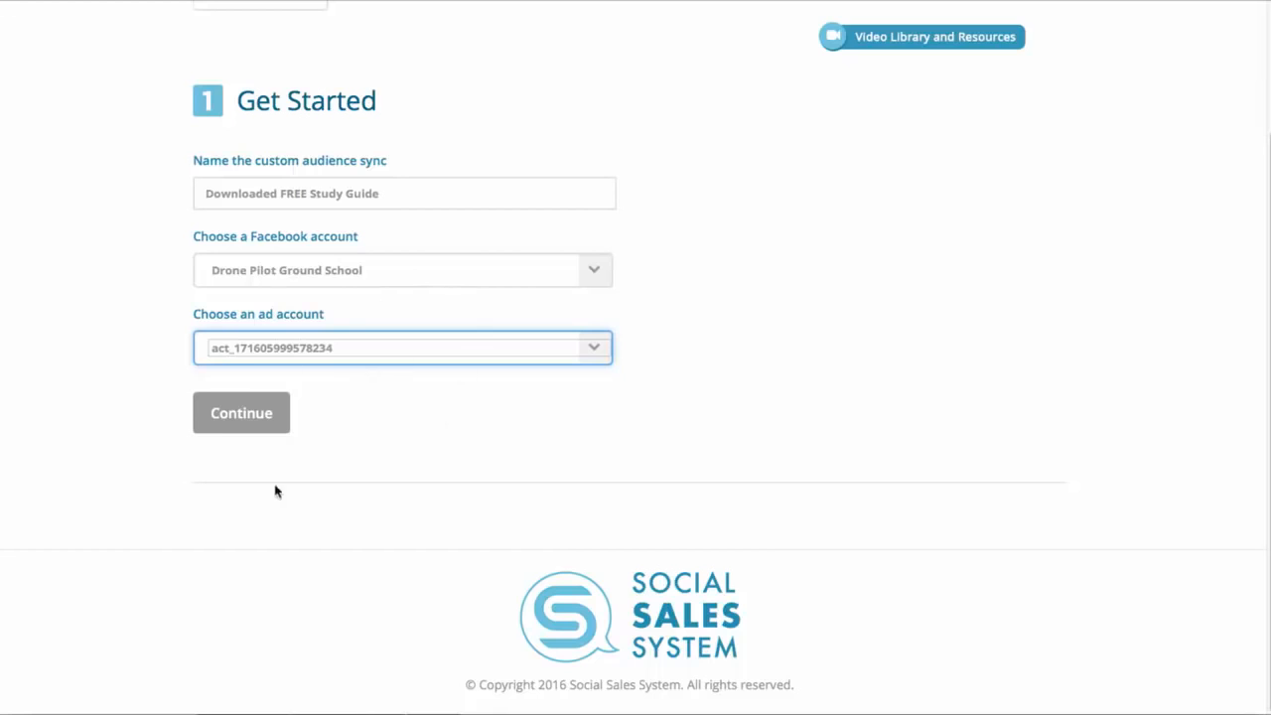
left_click(262, 421)
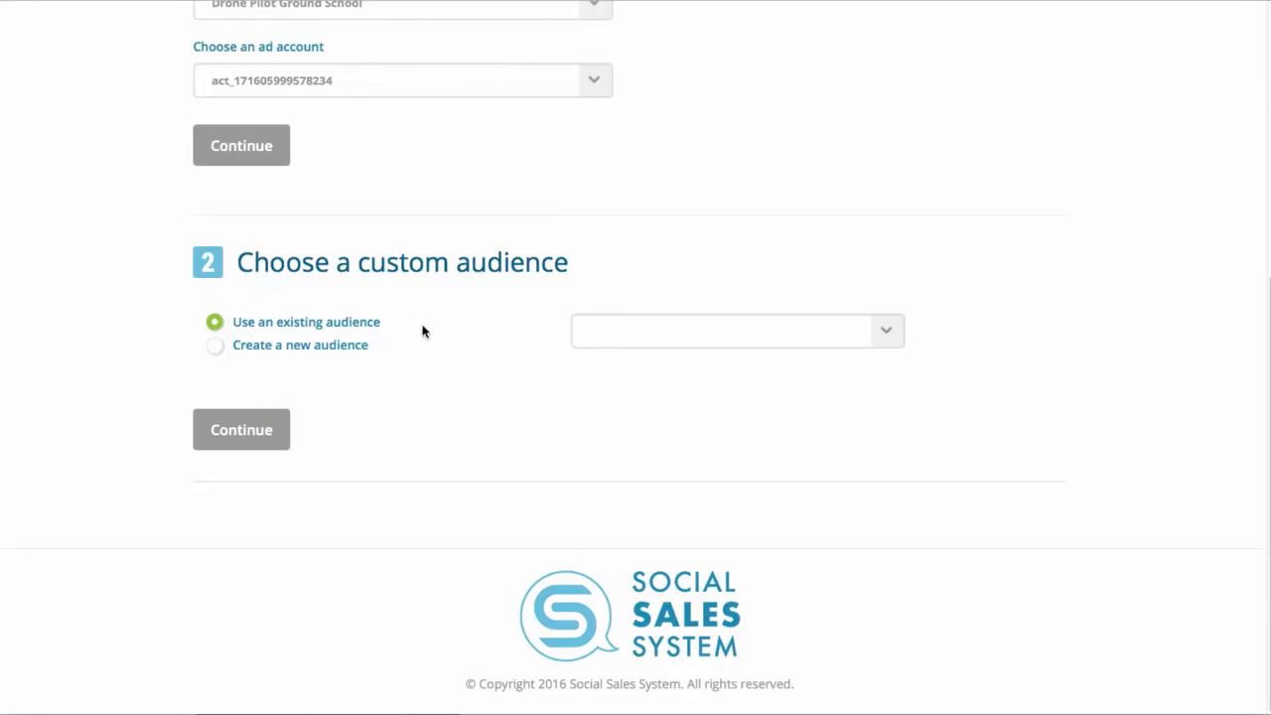
Choose to create a new custom audience named "DPGS Free Study Guide" and continue to the synced apps
left_click(321, 347)
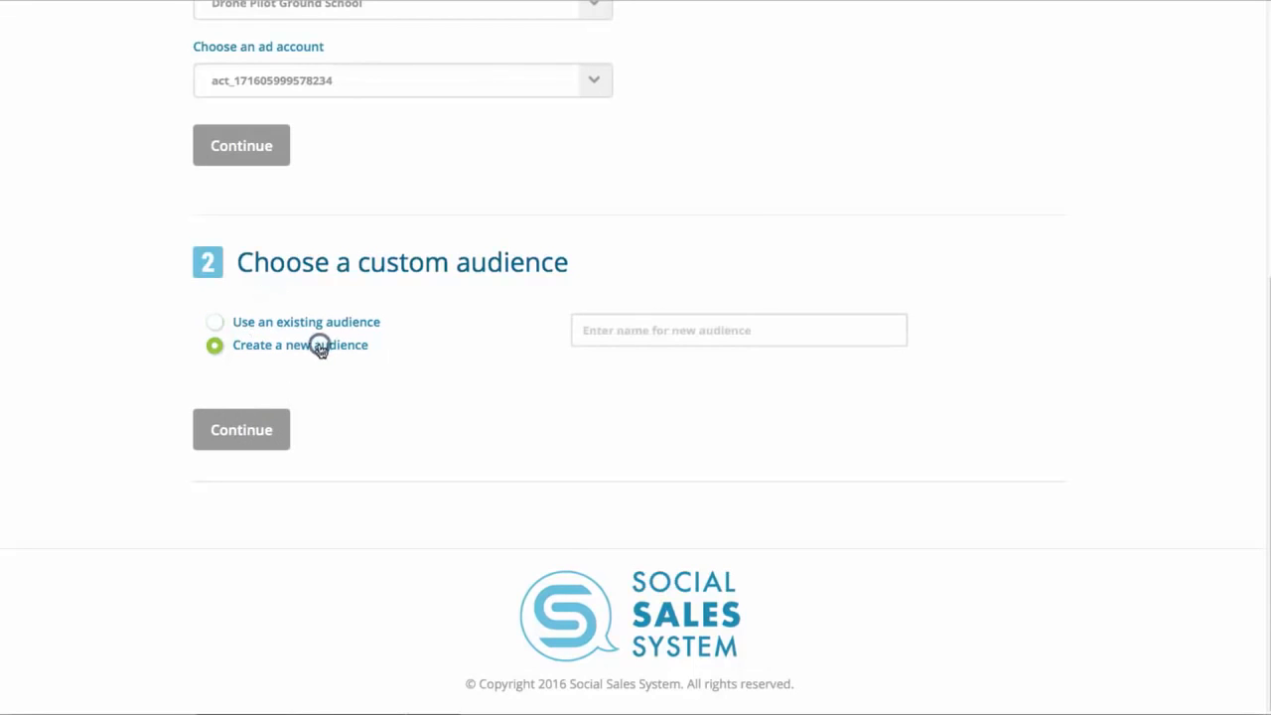
left_click(671, 319)
type("DPGS")
type("Free Study Guide")
left_click(255, 434)
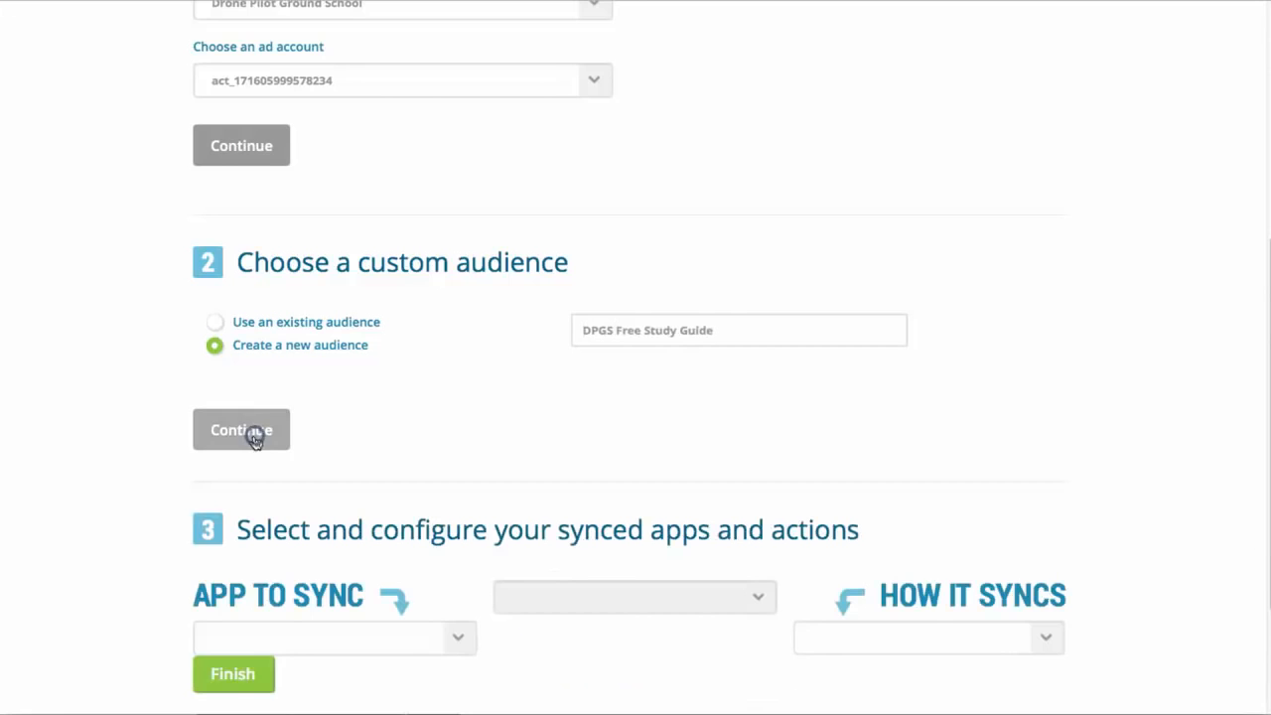
Set Infusionsoft as the app to sync, using the Drone Pilot Ground School account
left_click(387, 460)
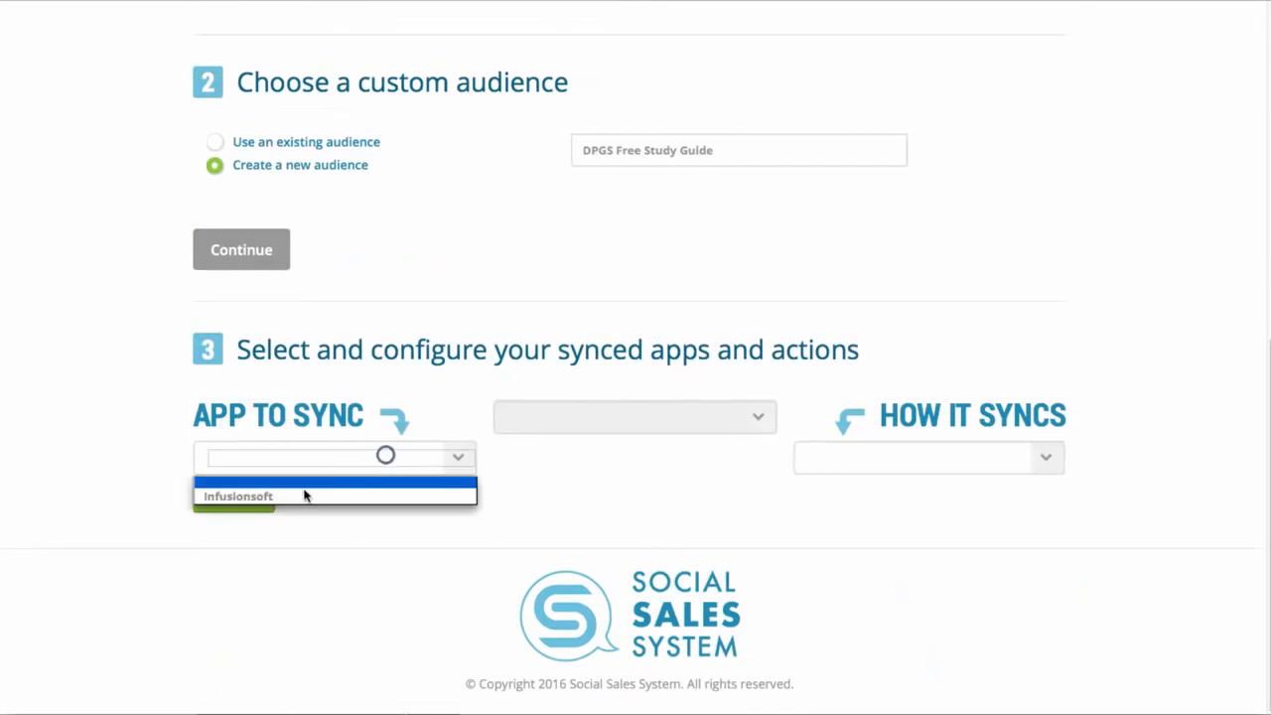
left_click(262, 496)
left_click(586, 415)
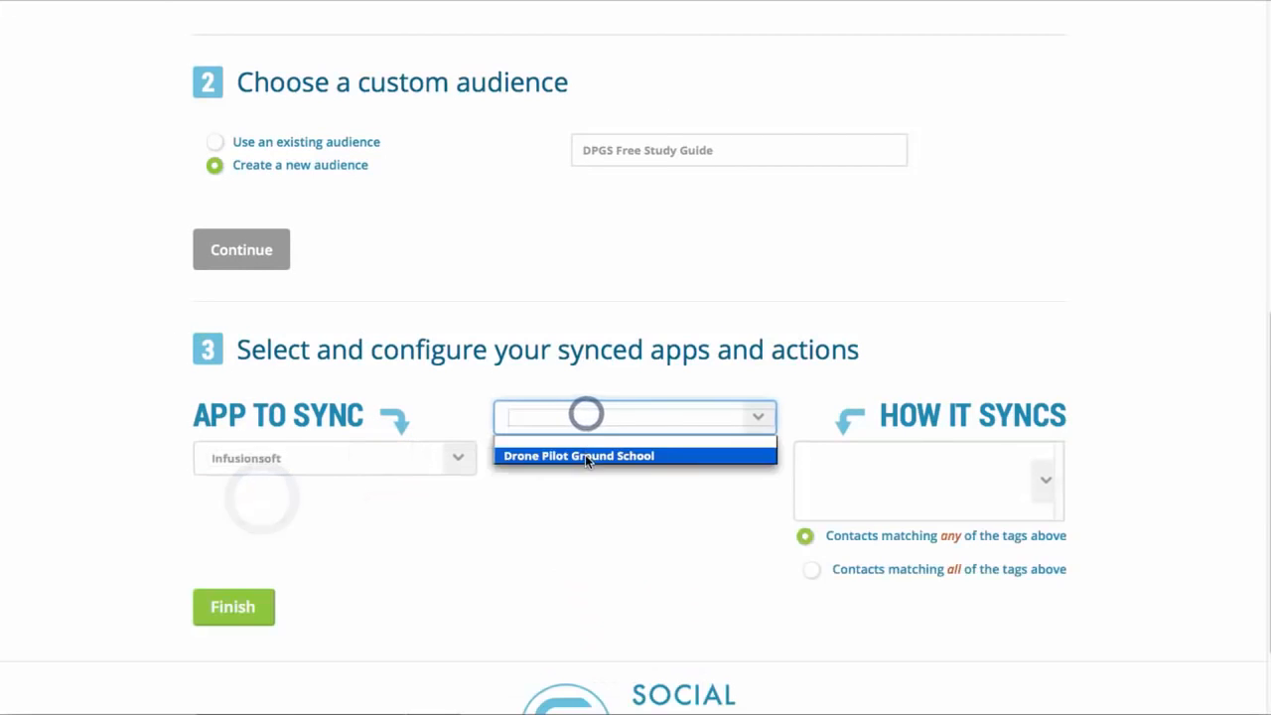
left_click(584, 454)
Sync contacts matching the "DPGS - Download Free Study Guide" tag and finish the custom audience sync
scroll(948, 469, "down", 5)
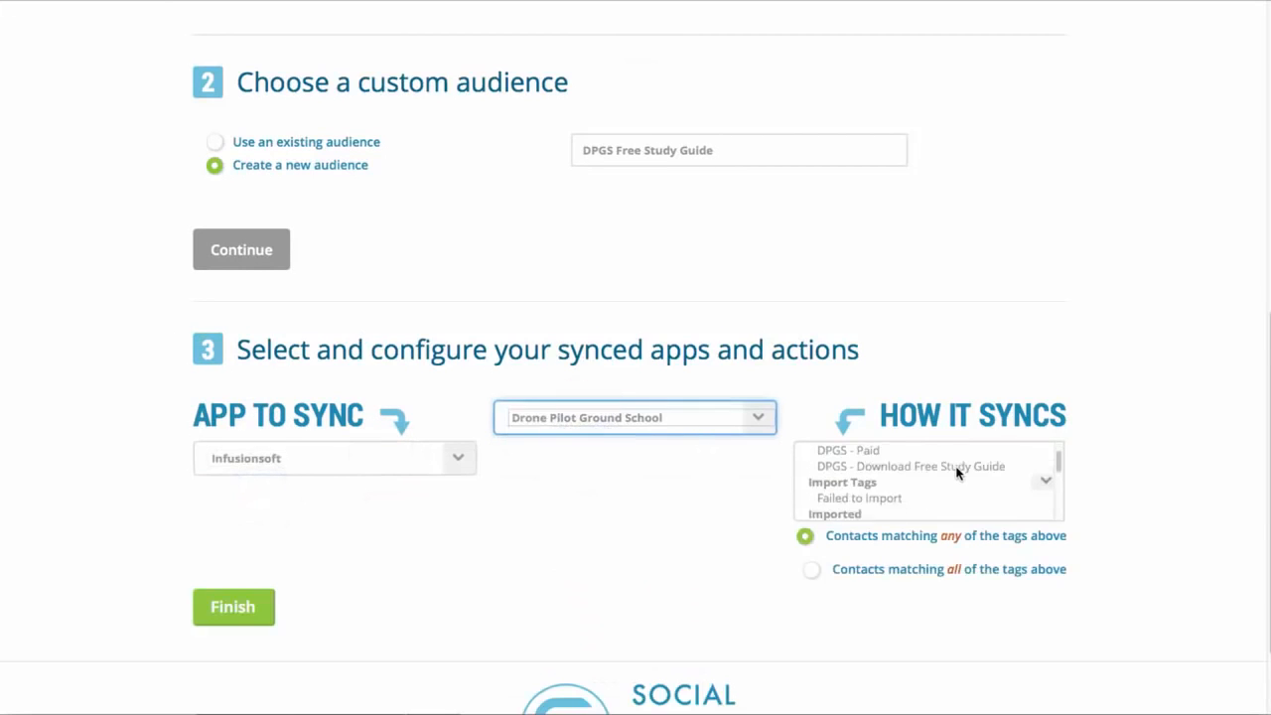
scroll(957, 473, "down", 8)
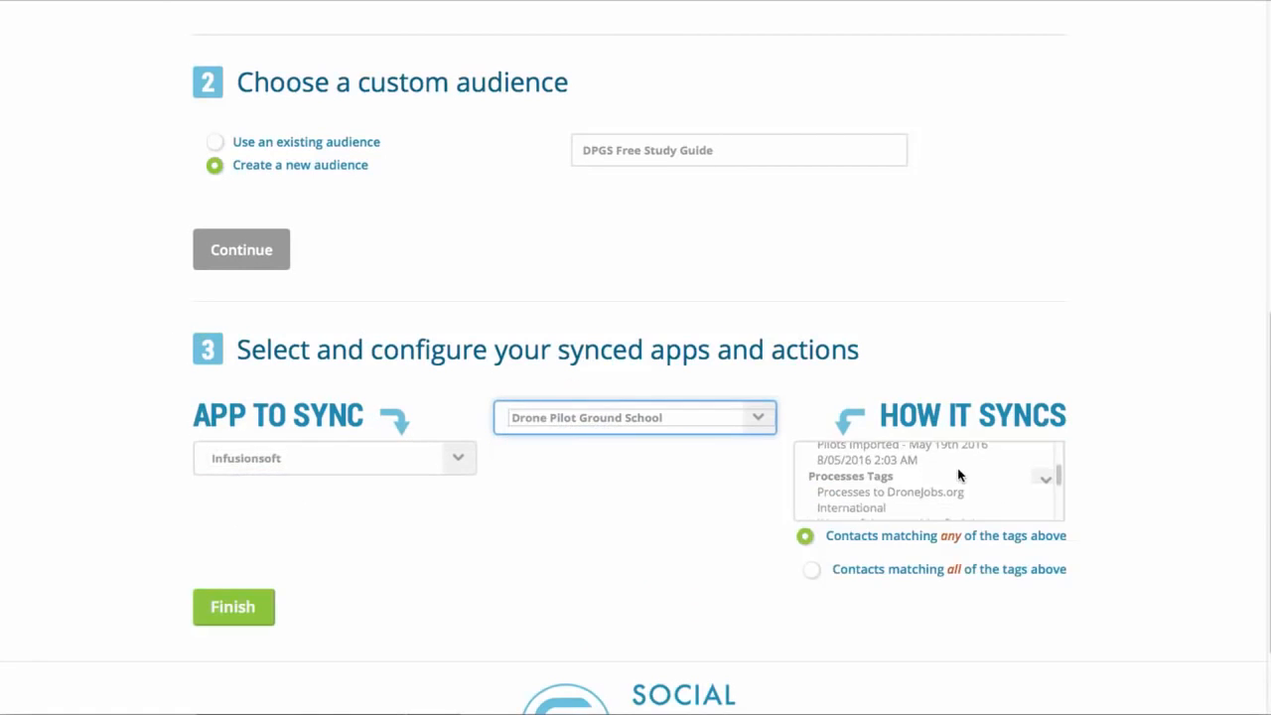
scroll(959, 469, "down", 10)
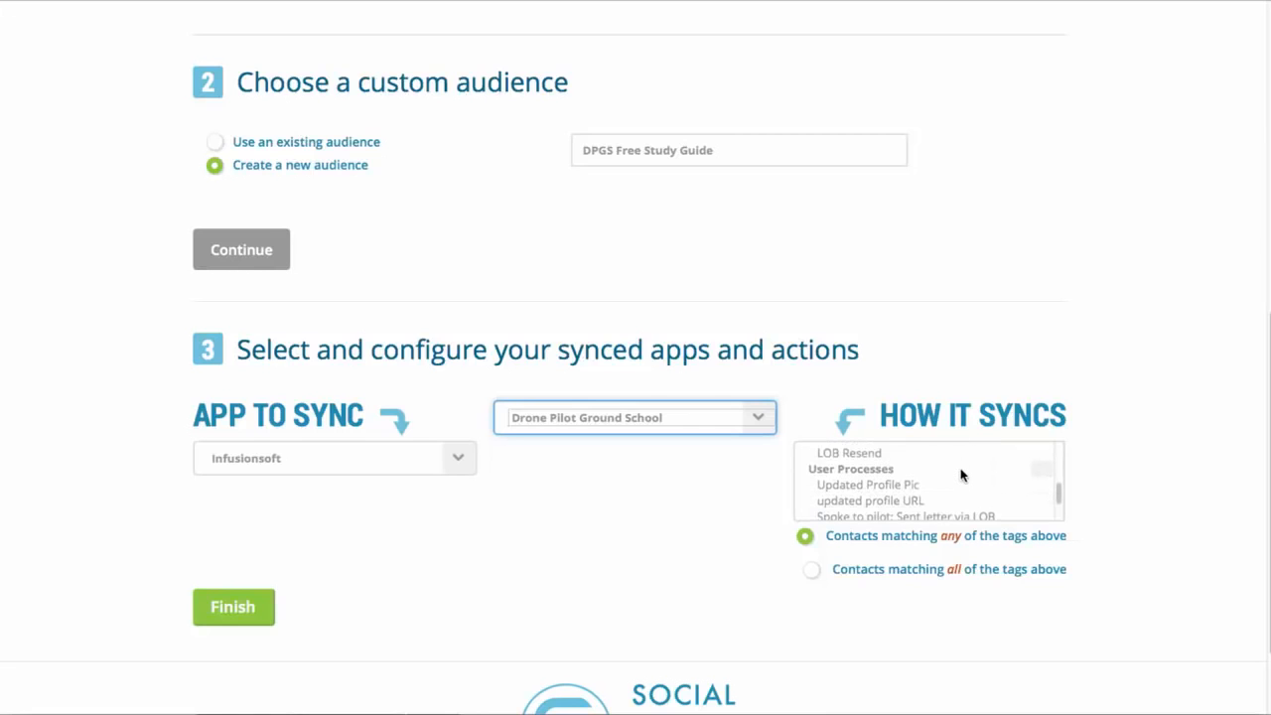
scroll(955, 458, "up", 2)
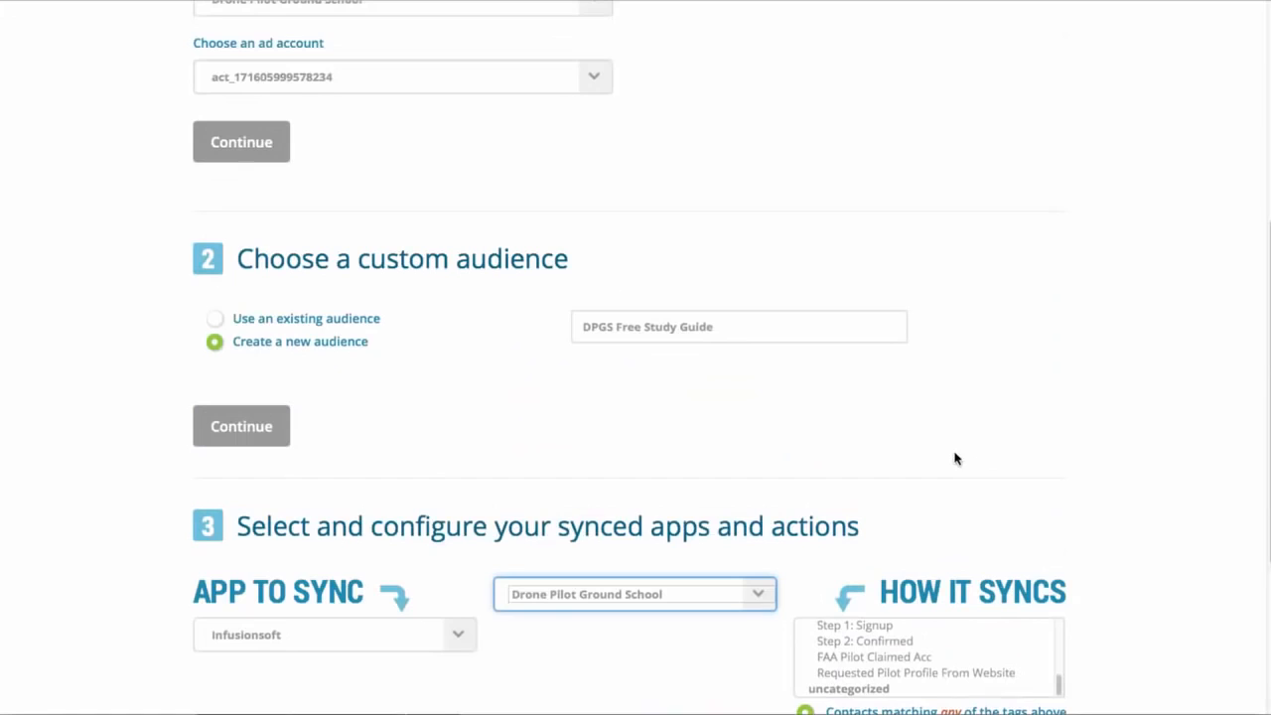
scroll(1088, 485, "down", 1)
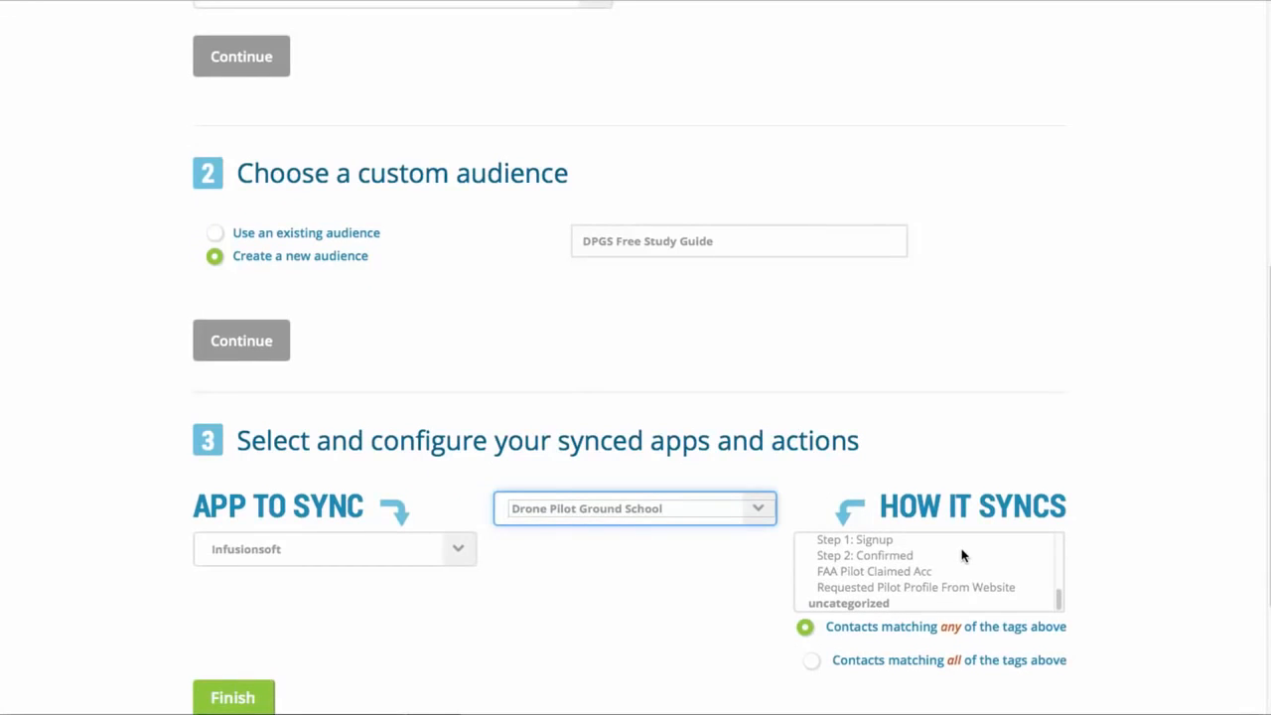
scroll(968, 571, "up", 10)
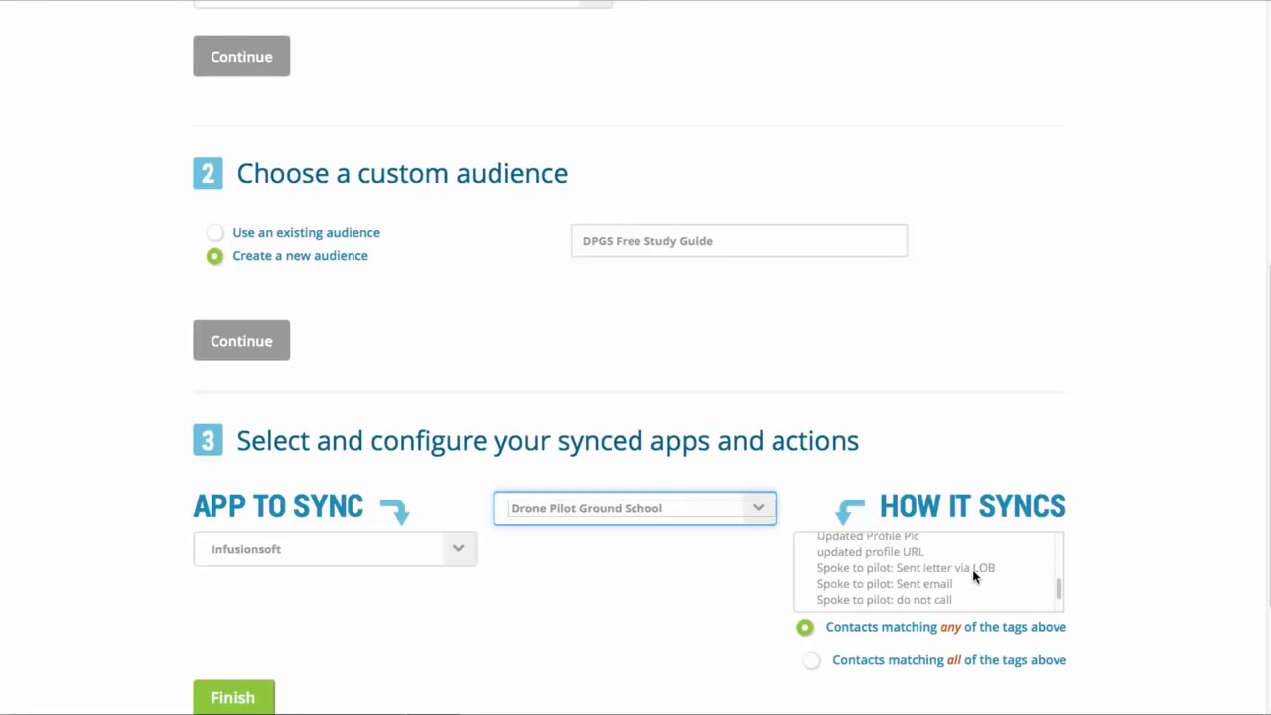
scroll(972, 581, "up", 10)
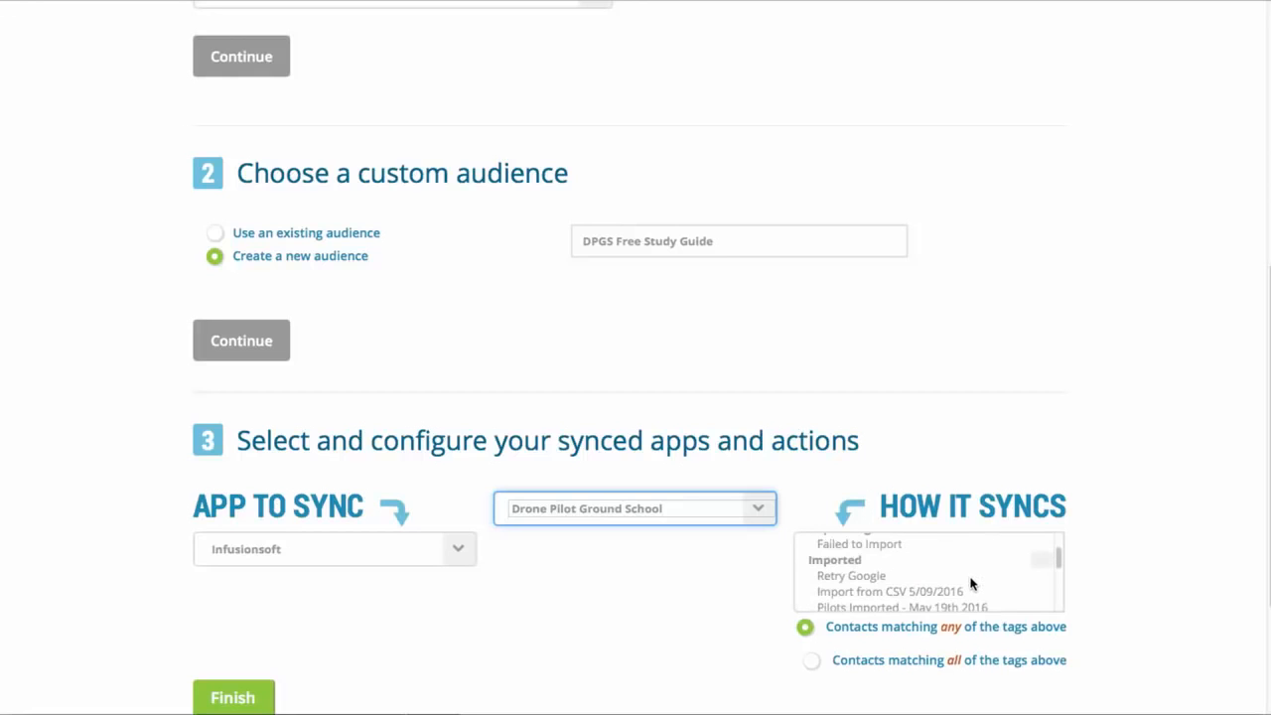
scroll(889, 593, "down", 2)
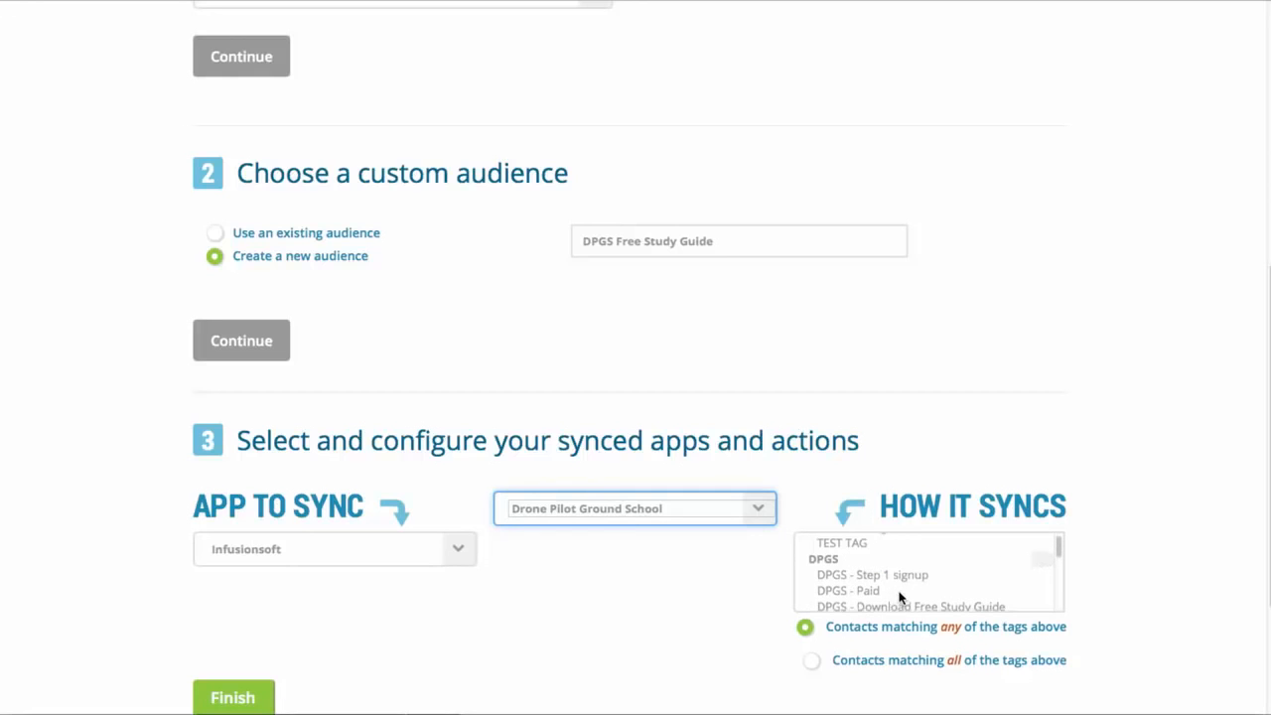
left_click(901, 578)
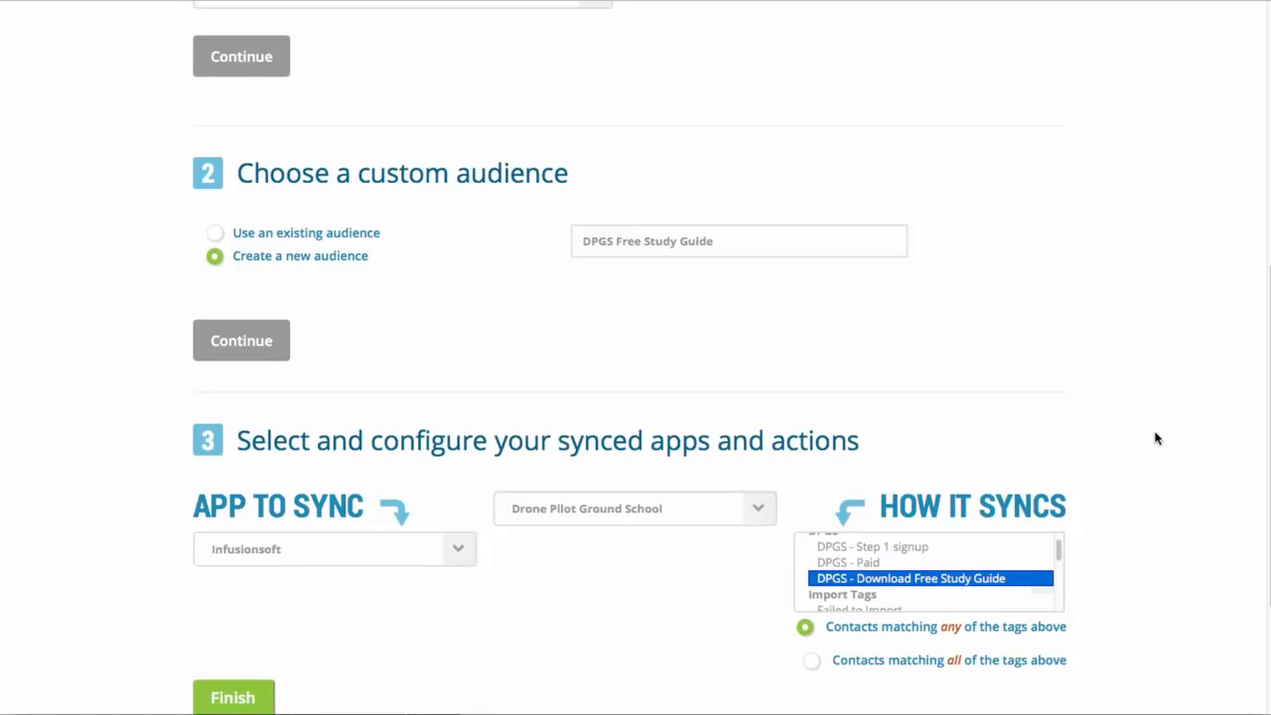
scroll(1156, 438, "down", 2)
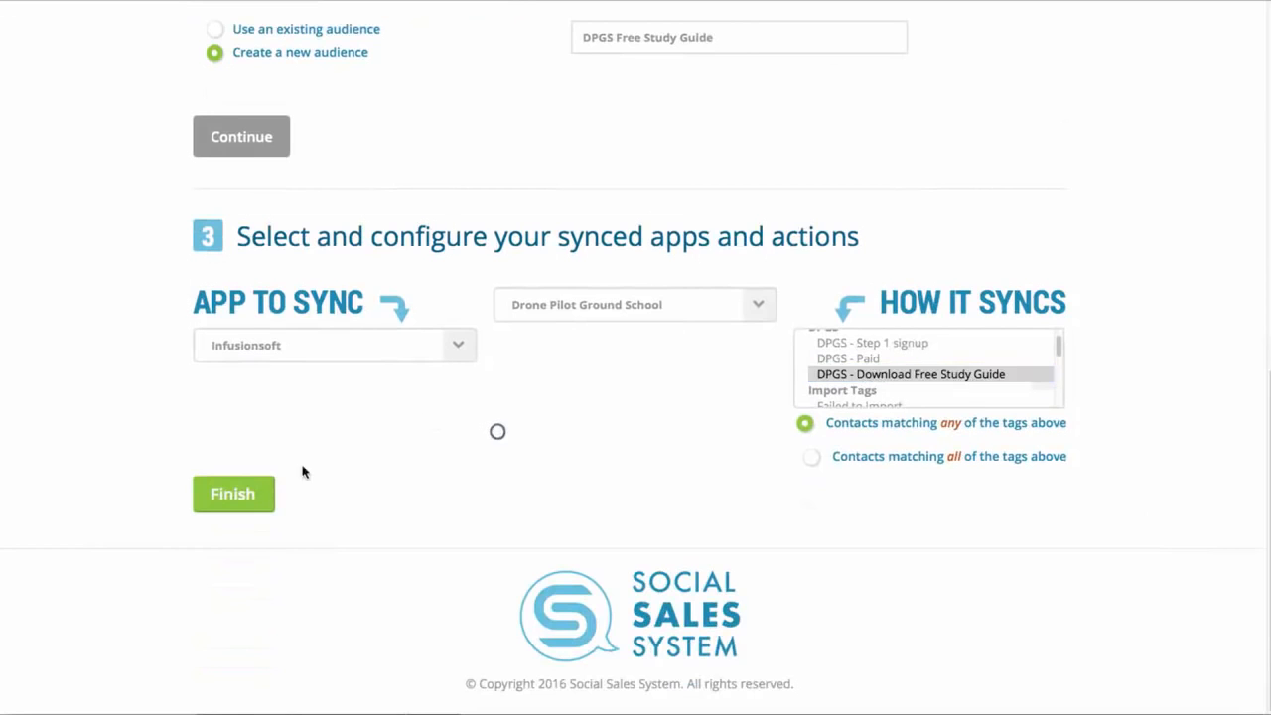
left_click(243, 494)
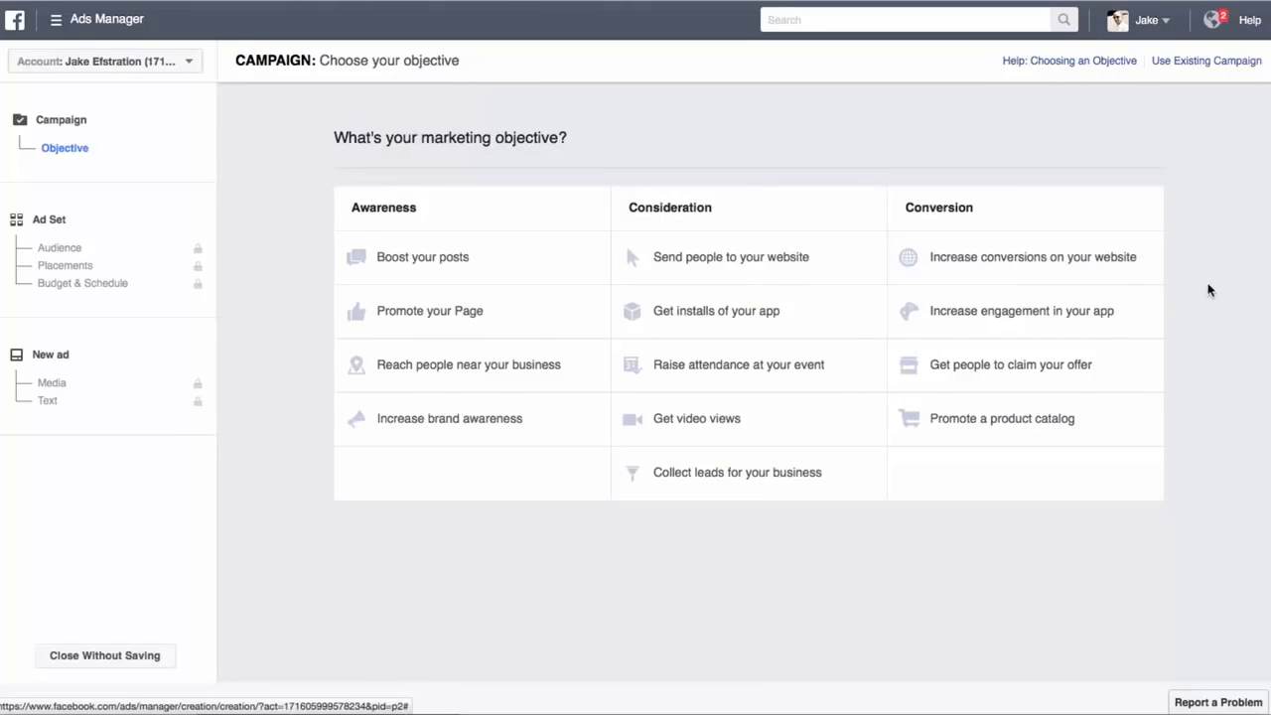
In Facebook Ads Manager, create a campaign with the objective "Increase conversions on your website", named "DPGS Purchase Training", and continue to the ad set
left_click(1032, 254)
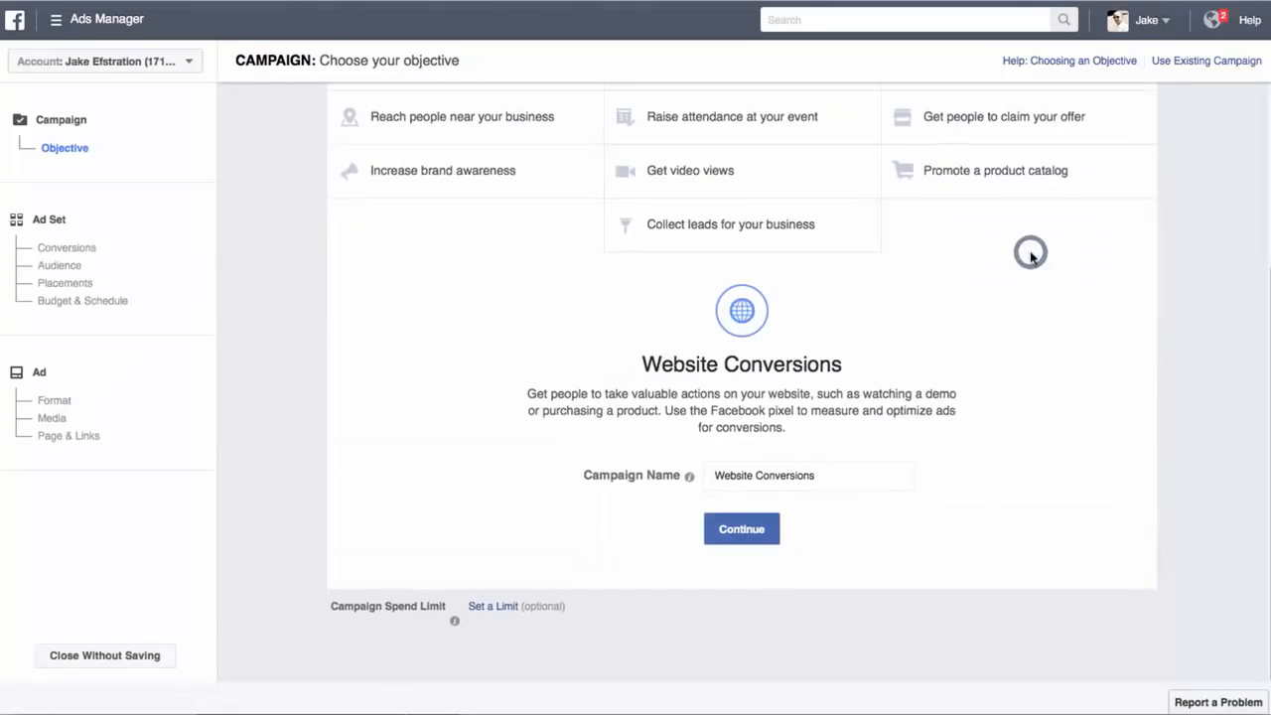
left_click(849, 476)
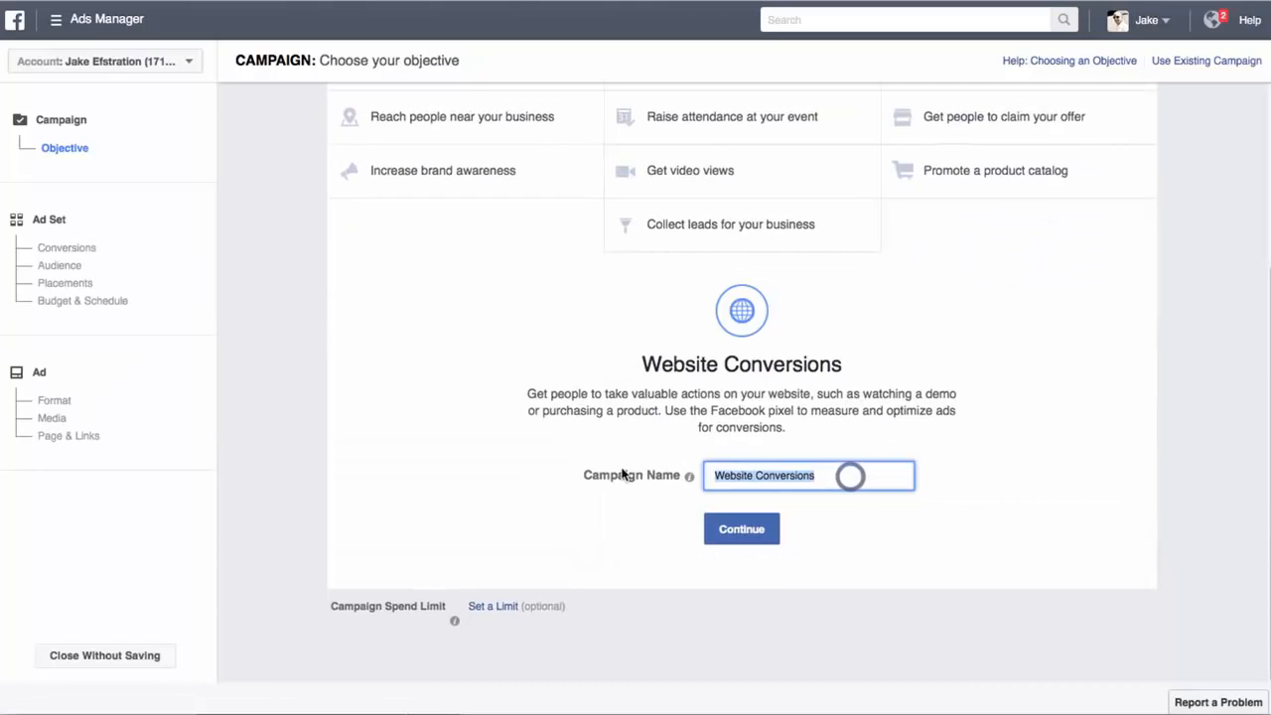
type("DPGS Purchase Training")
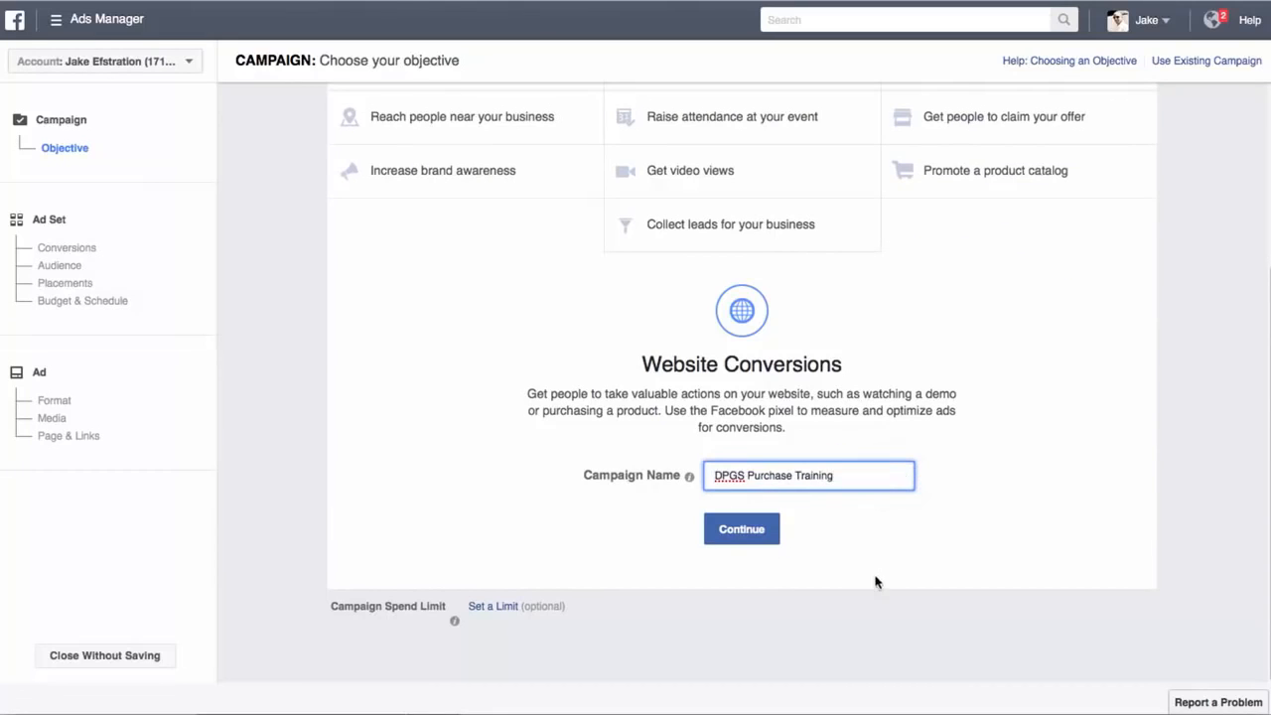
left_click(746, 529)
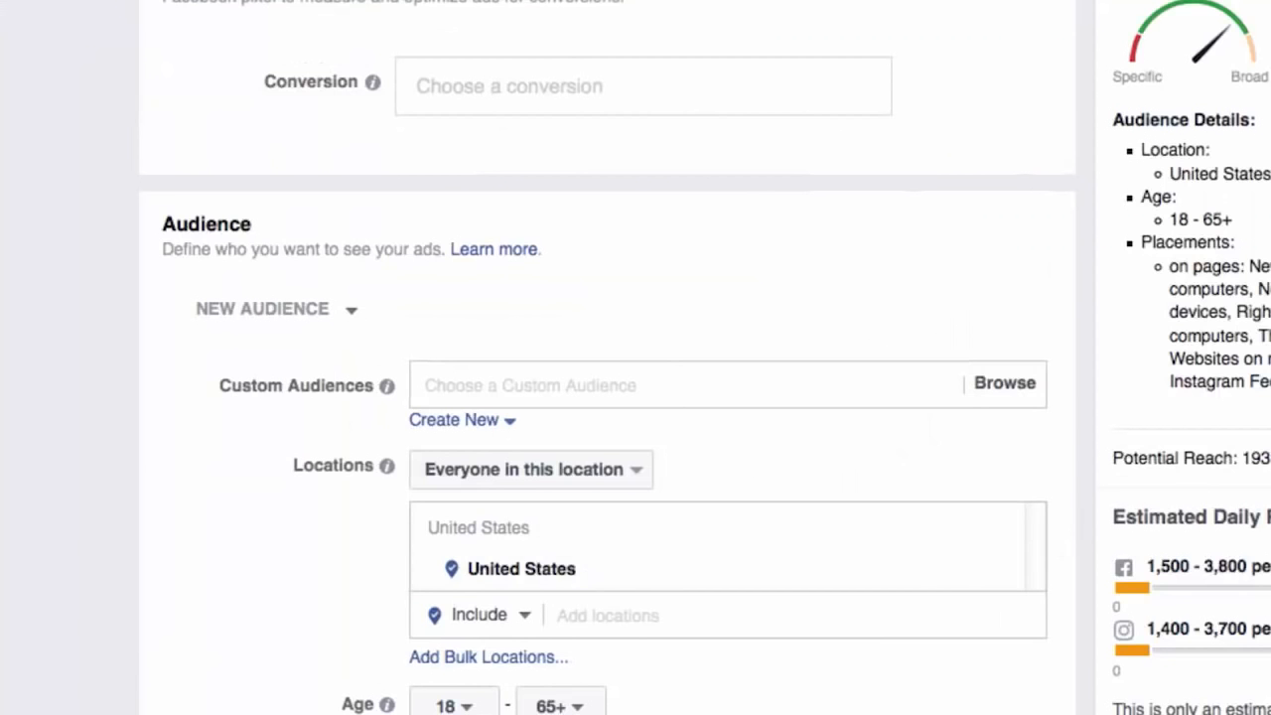
Include the custom audience "DPGS Free Study Guide Download" in the ad set's targeting
scroll(357, 496, "down", 3)
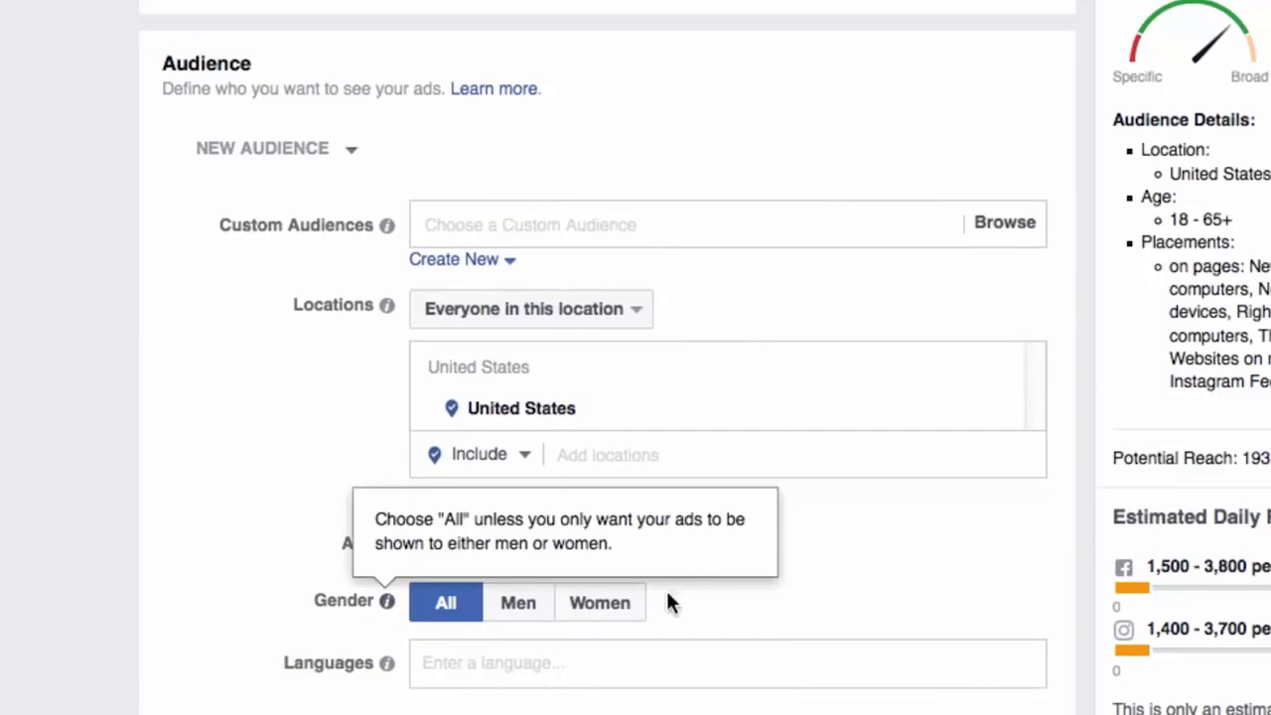
scroll(837, 526, "up", 2)
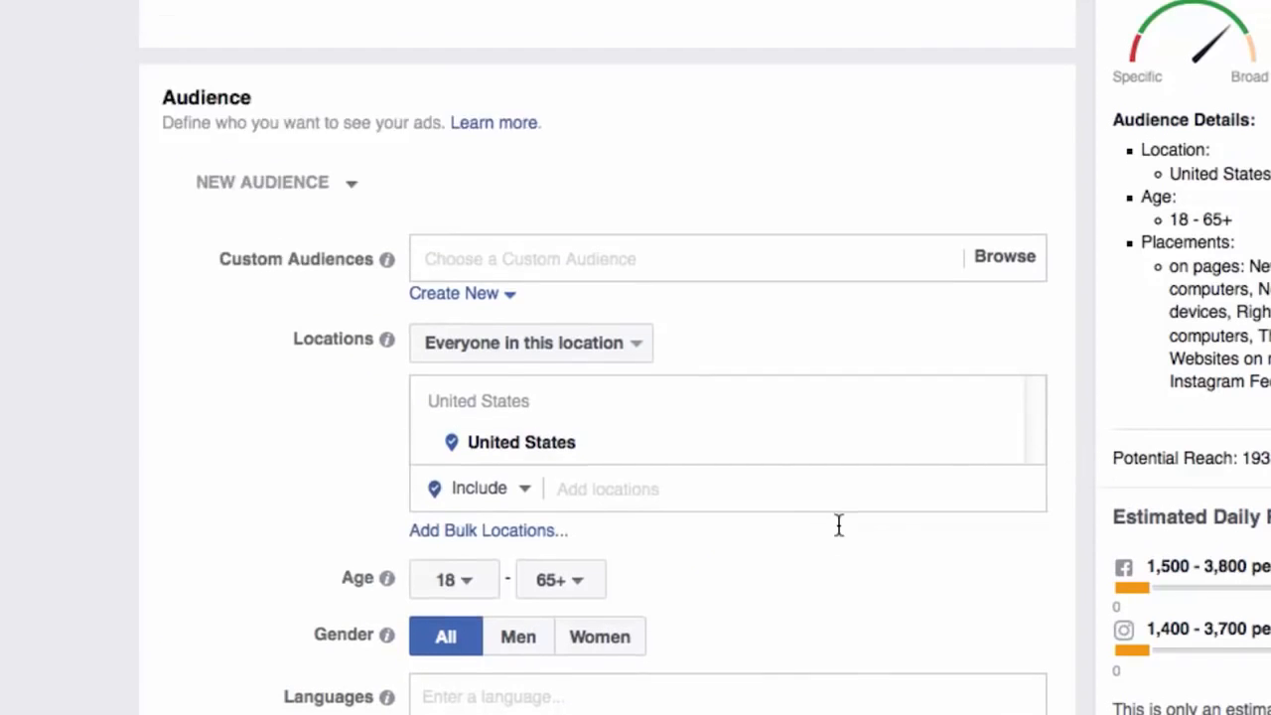
left_click(501, 314)
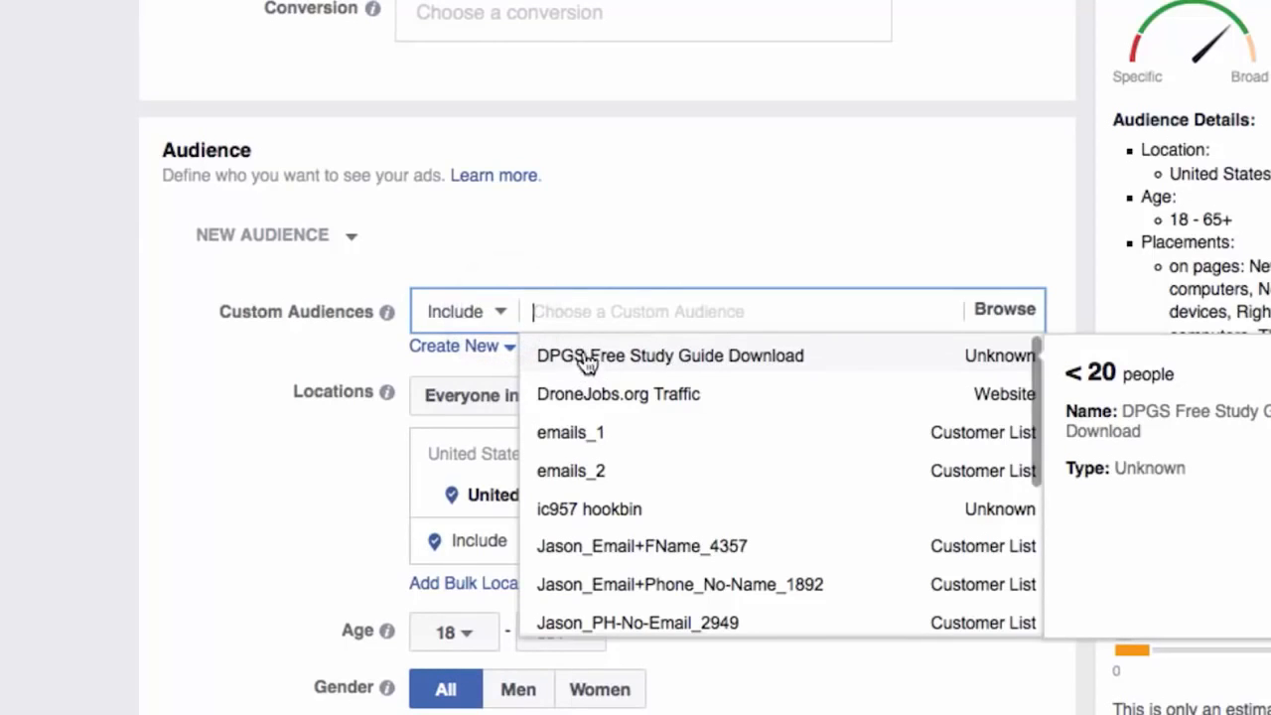
left_click(651, 355)
left_click(672, 210)
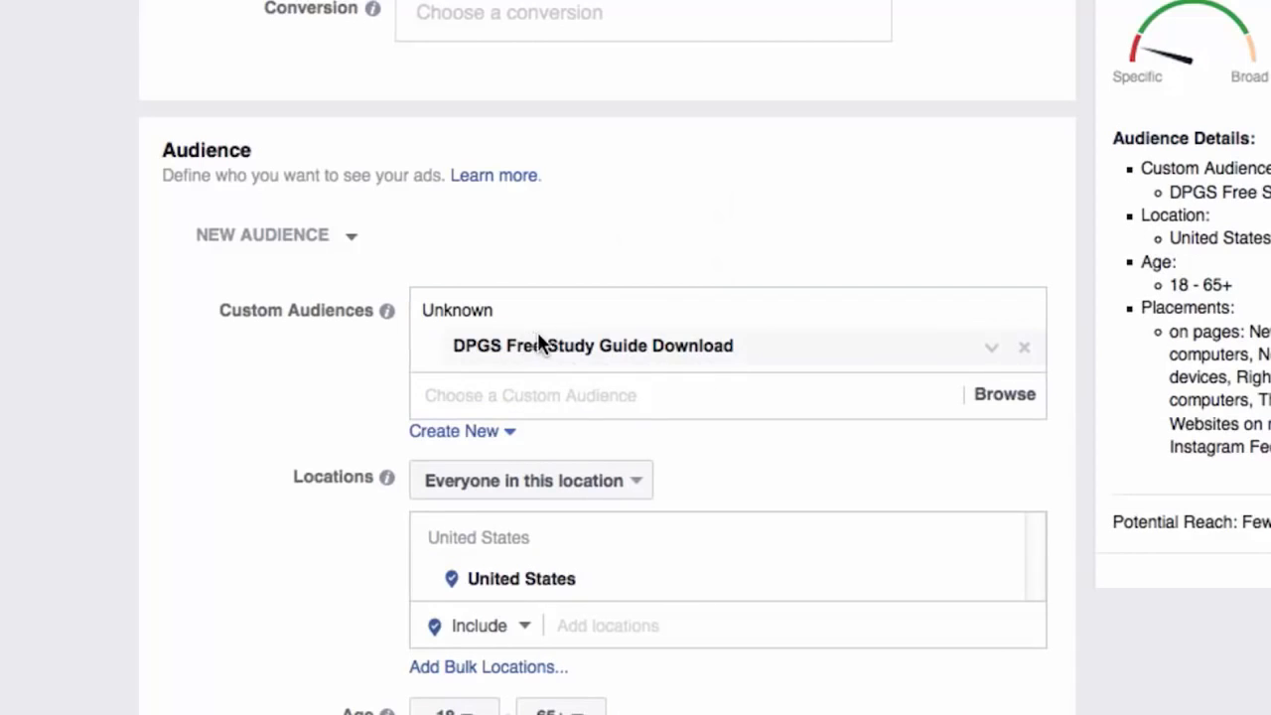
Set the ad set's daily budget to $50.00
scroll(970, 502, "down", 2)
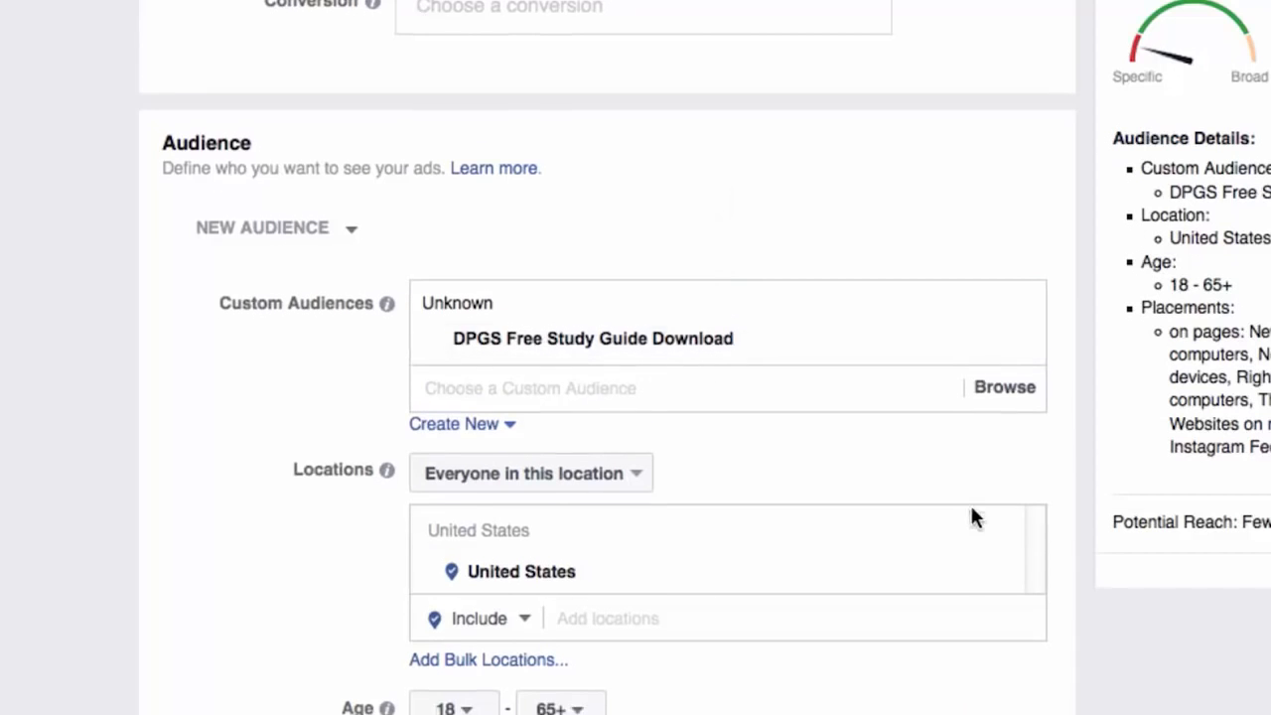
scroll(974, 509, "down", 6)
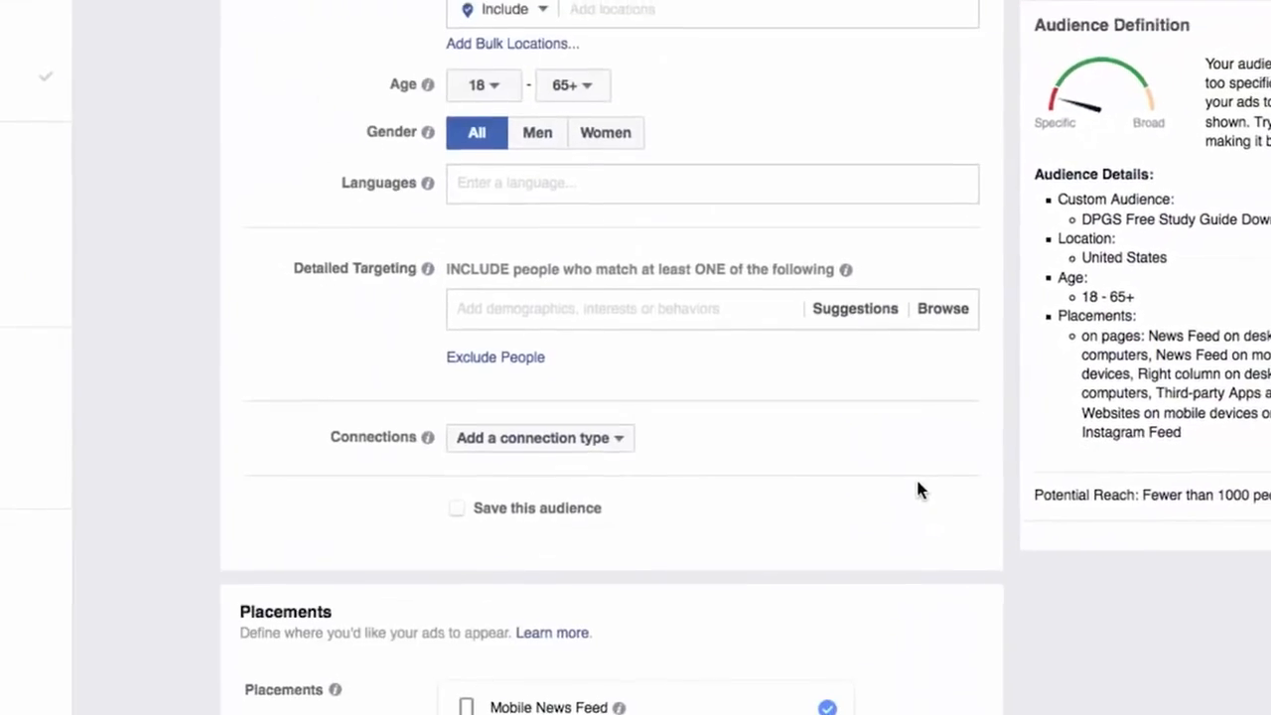
scroll(661, 278, "down", 7)
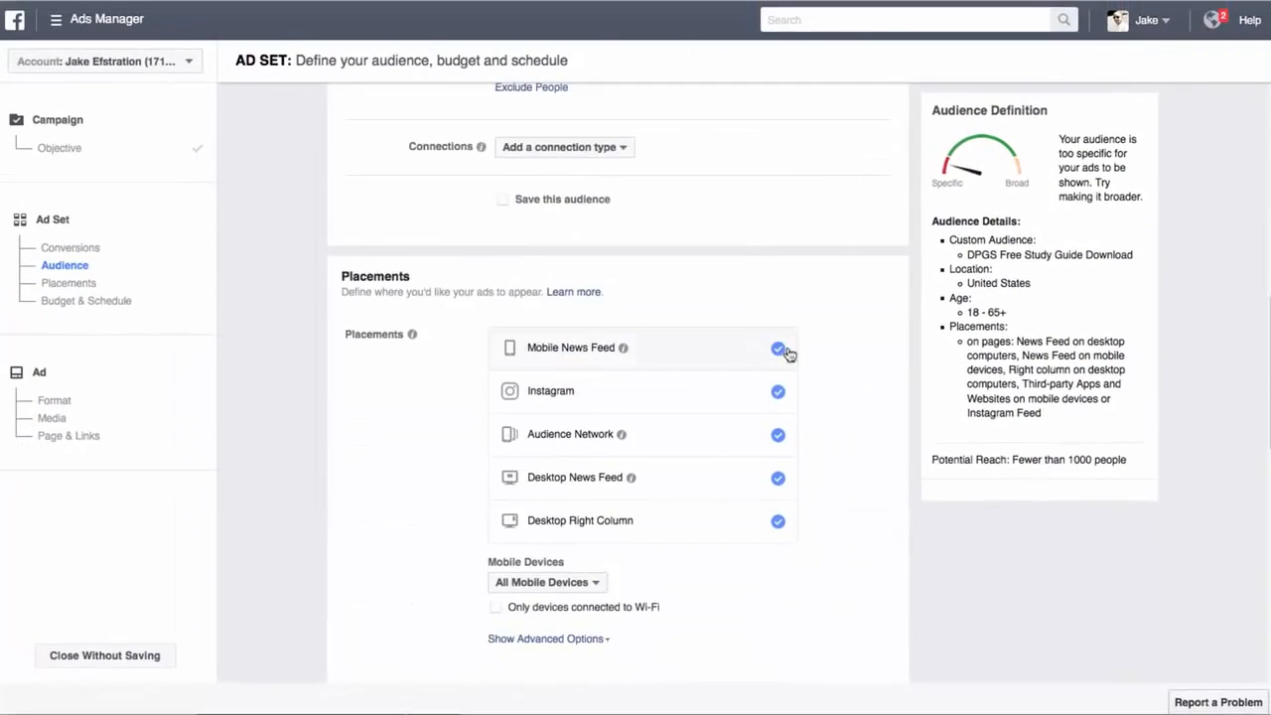
scroll(894, 412, "down", 9)
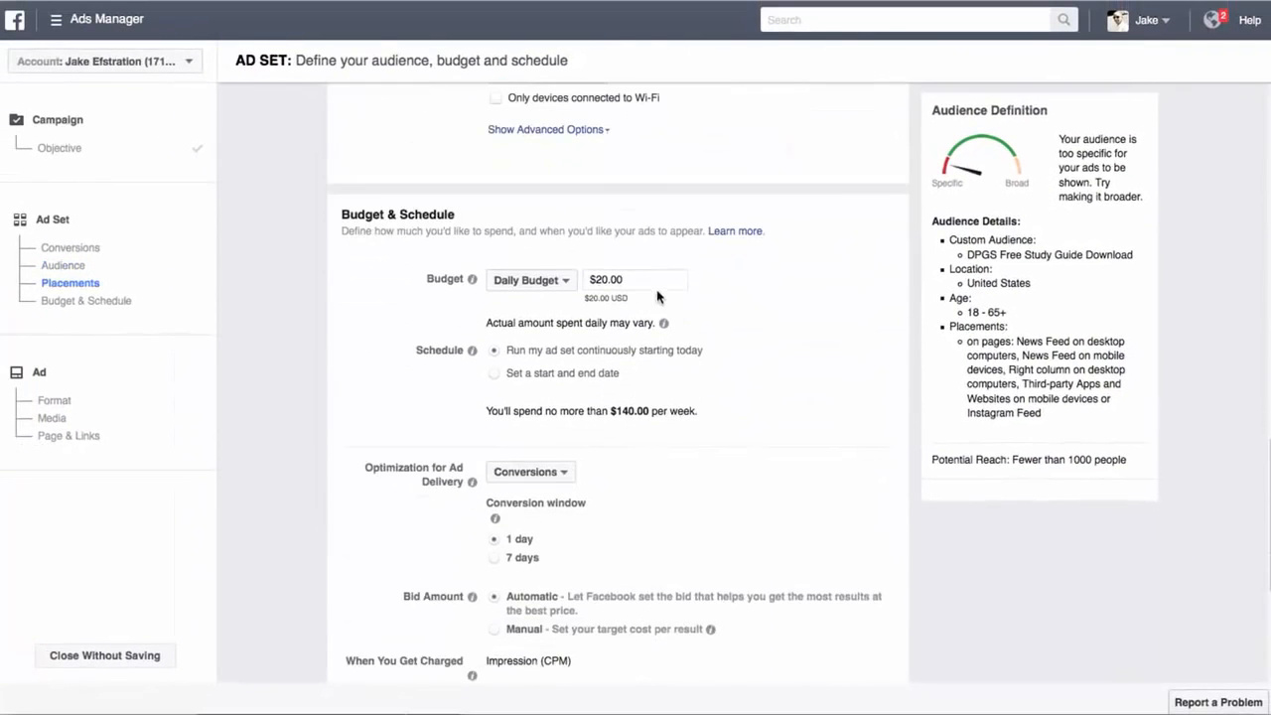
left_click(607, 279)
triple_click(608, 279)
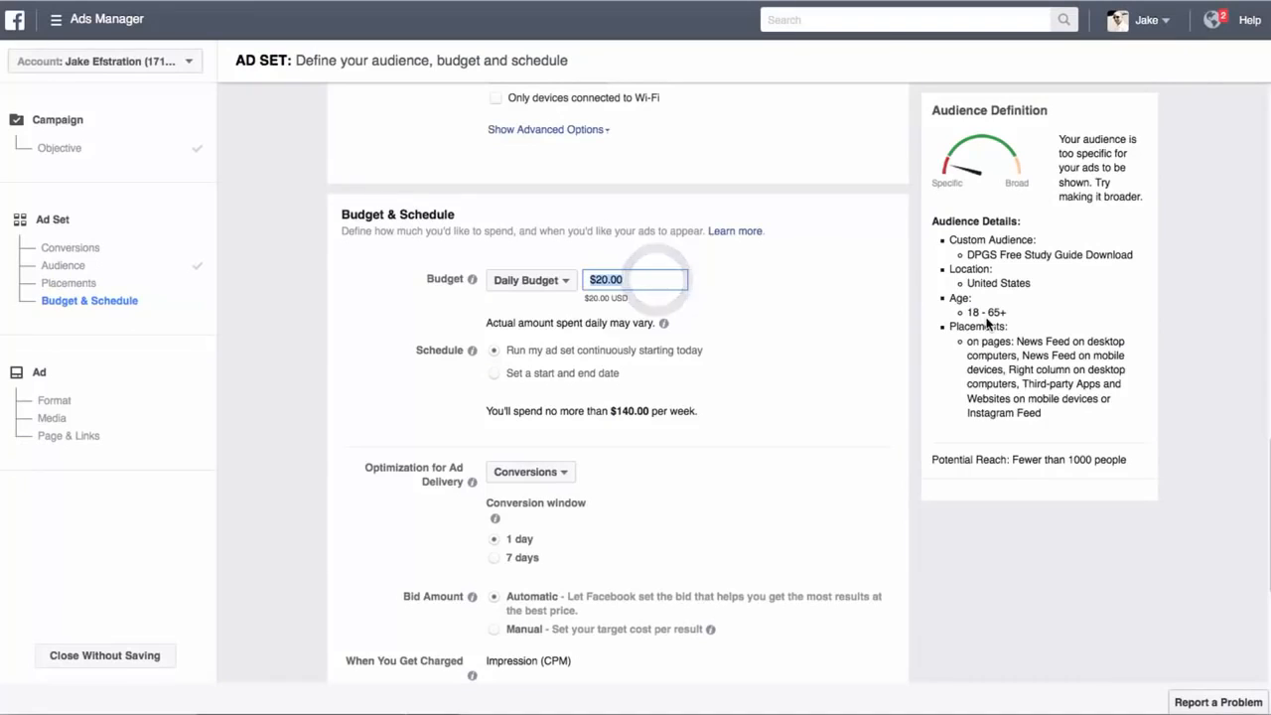
type("50")
left_click(801, 334)
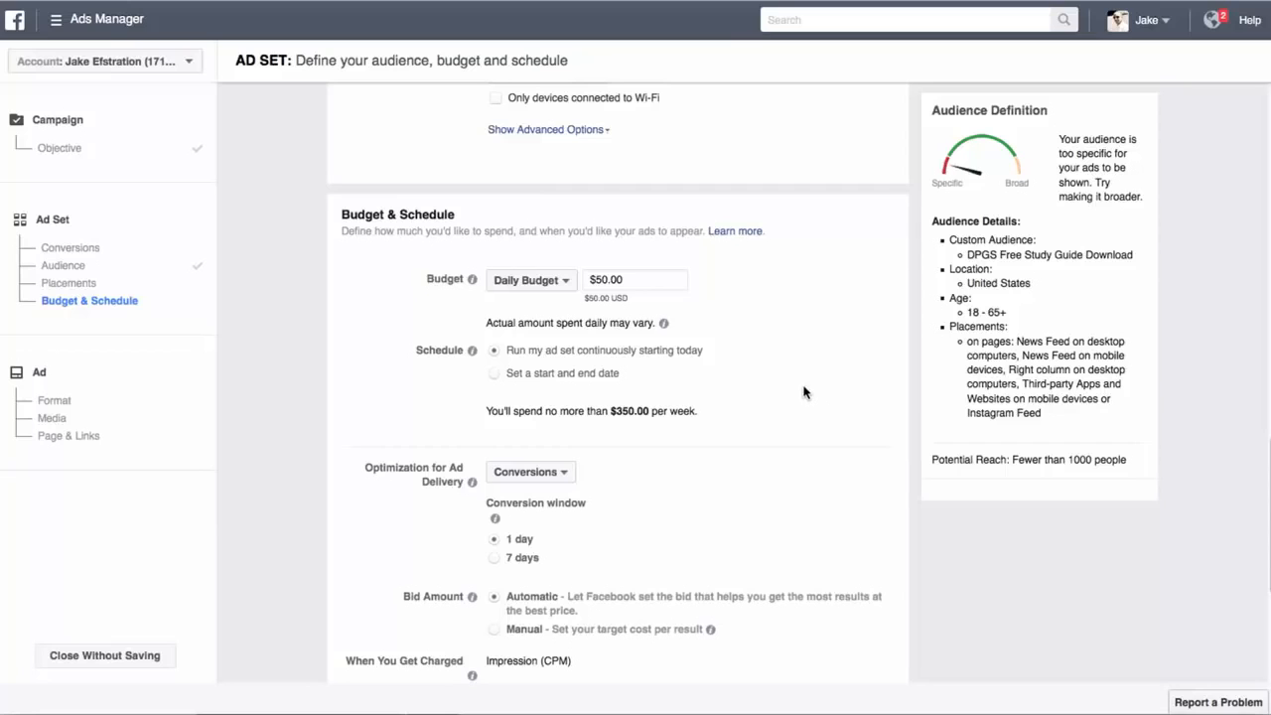
Name the ad set "Convet to Purchase" and continue to the ad's format and media
scroll(804, 393, "down", 1)
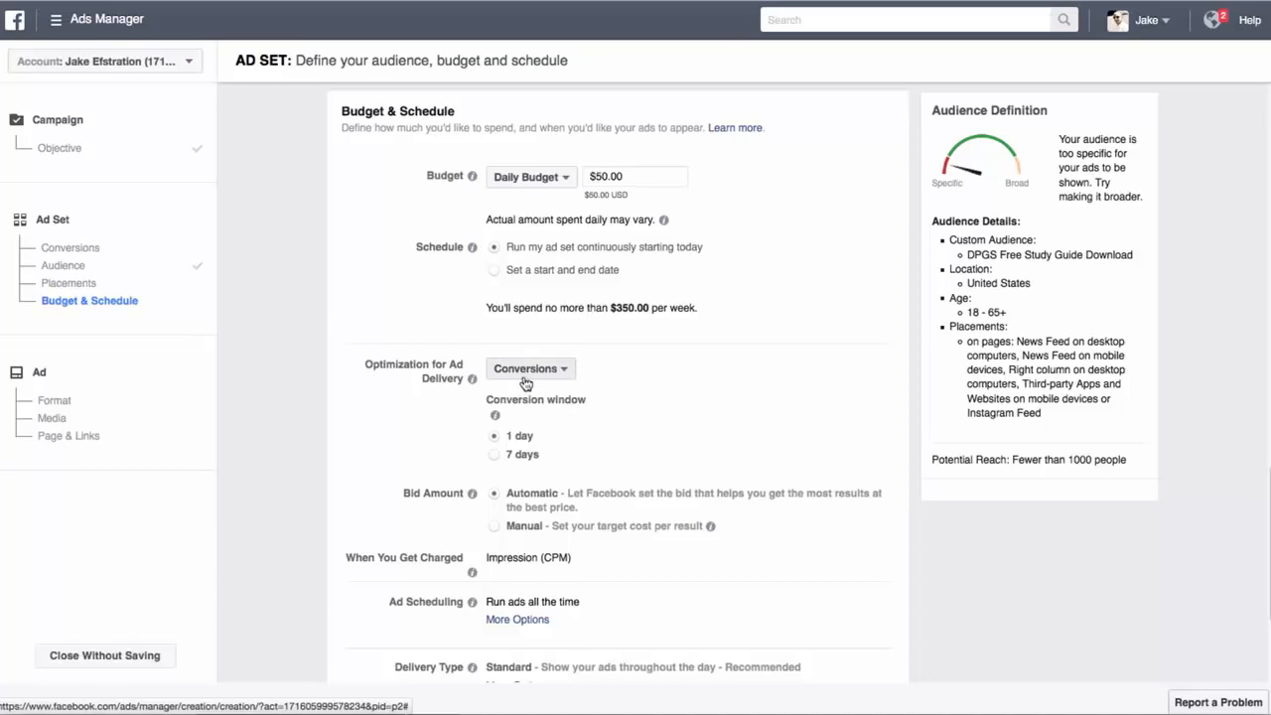
scroll(770, 394, "down", 1)
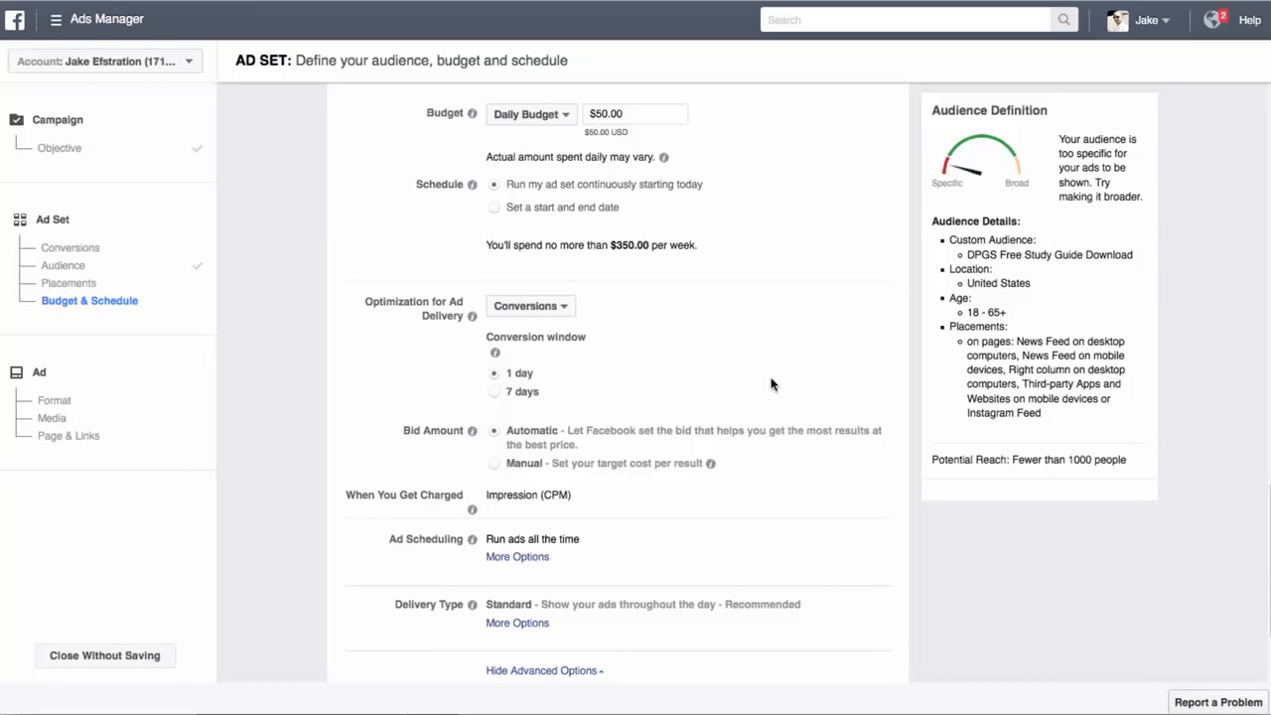
scroll(772, 441, "down", 3)
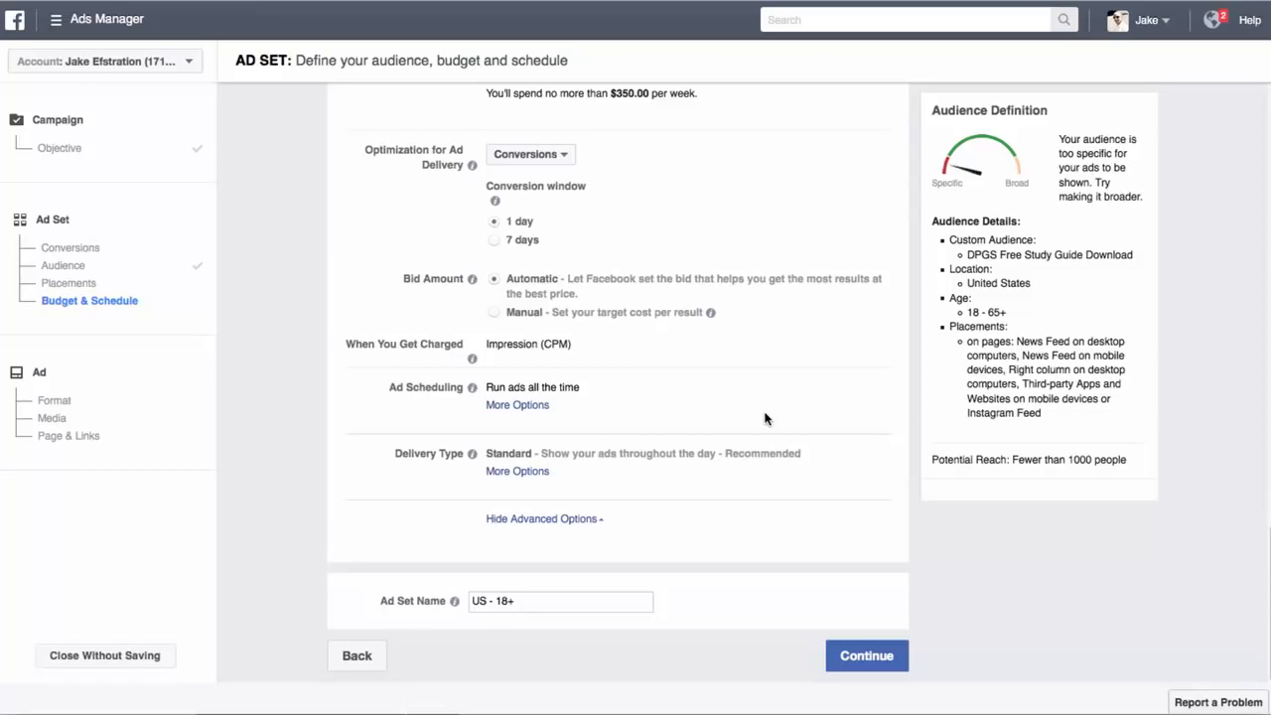
left_click(545, 603)
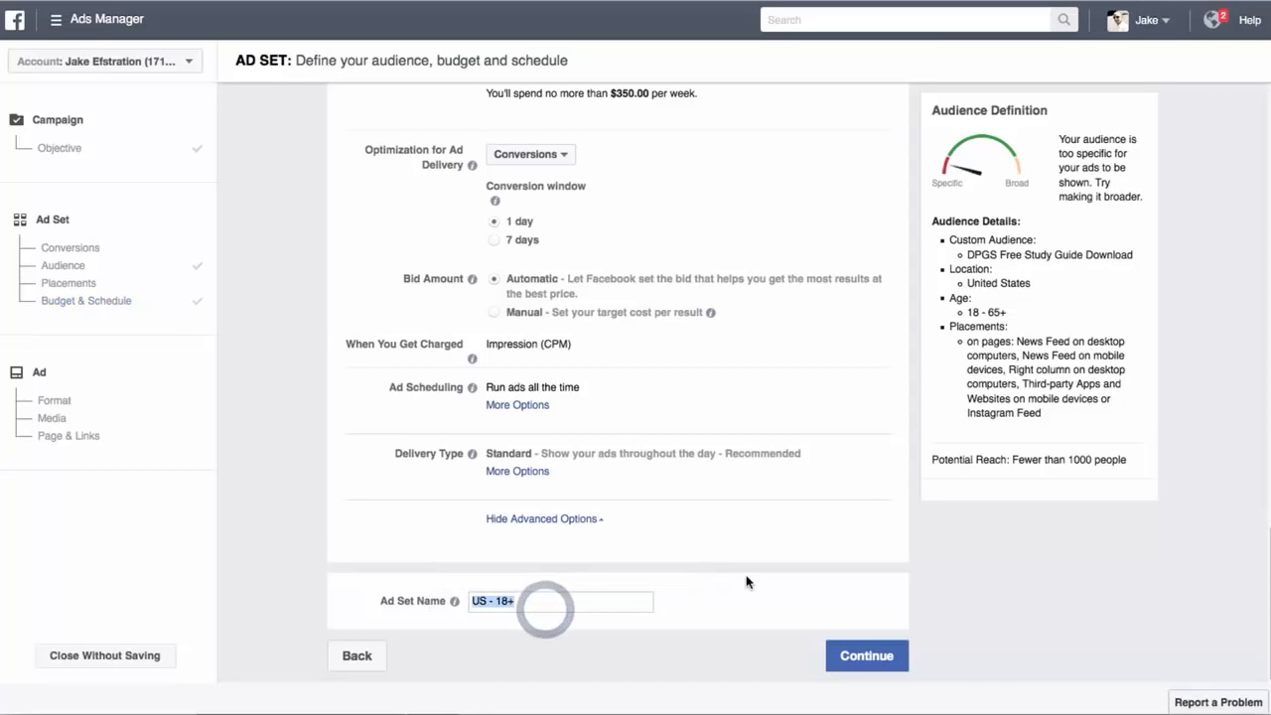
type("Convet to Purchase")
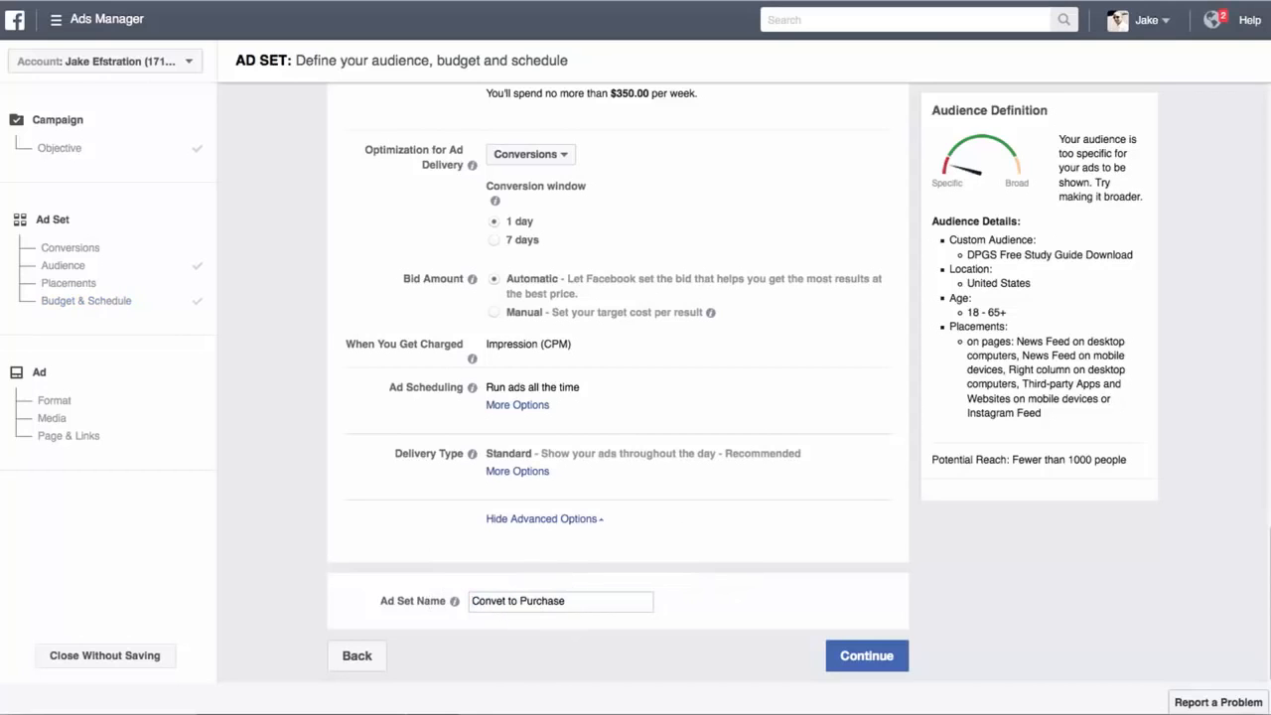
left_click(868, 657)
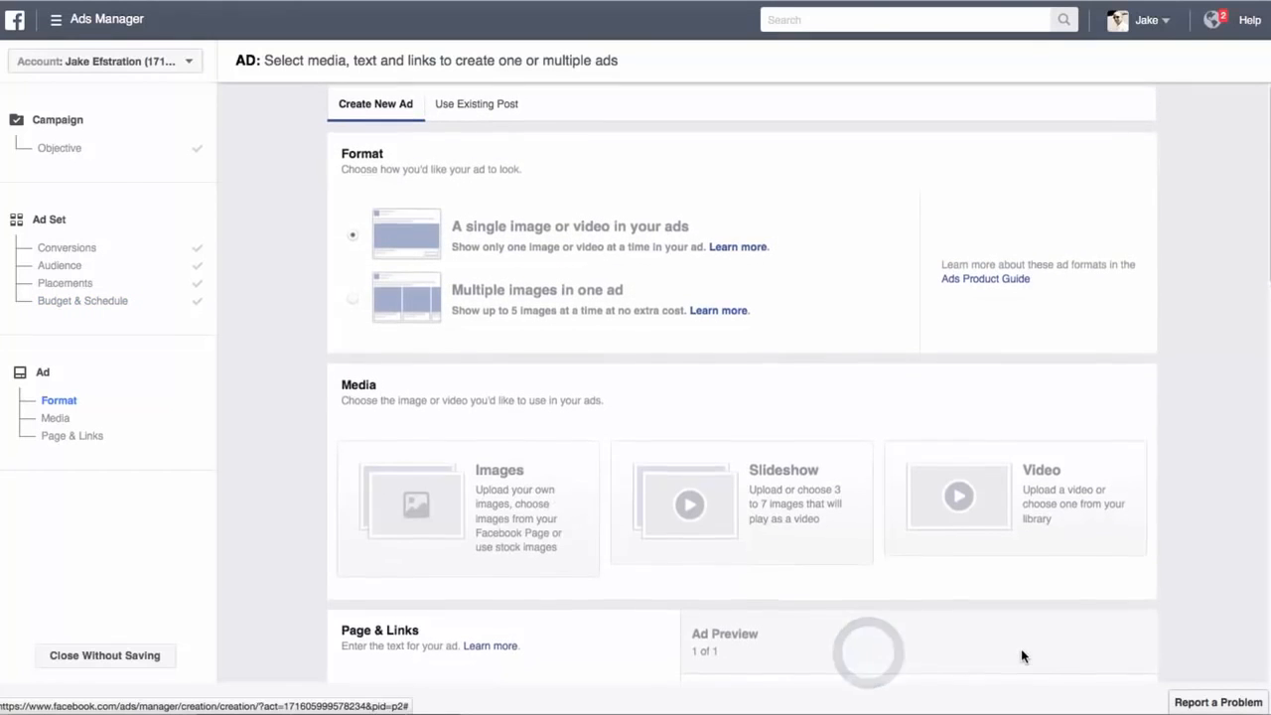
Upload the 1200 x 628 drone image reading "FAA Part 107 Test Prep Course" as the single-image ad's media
scroll(608, 505, "down", 1)
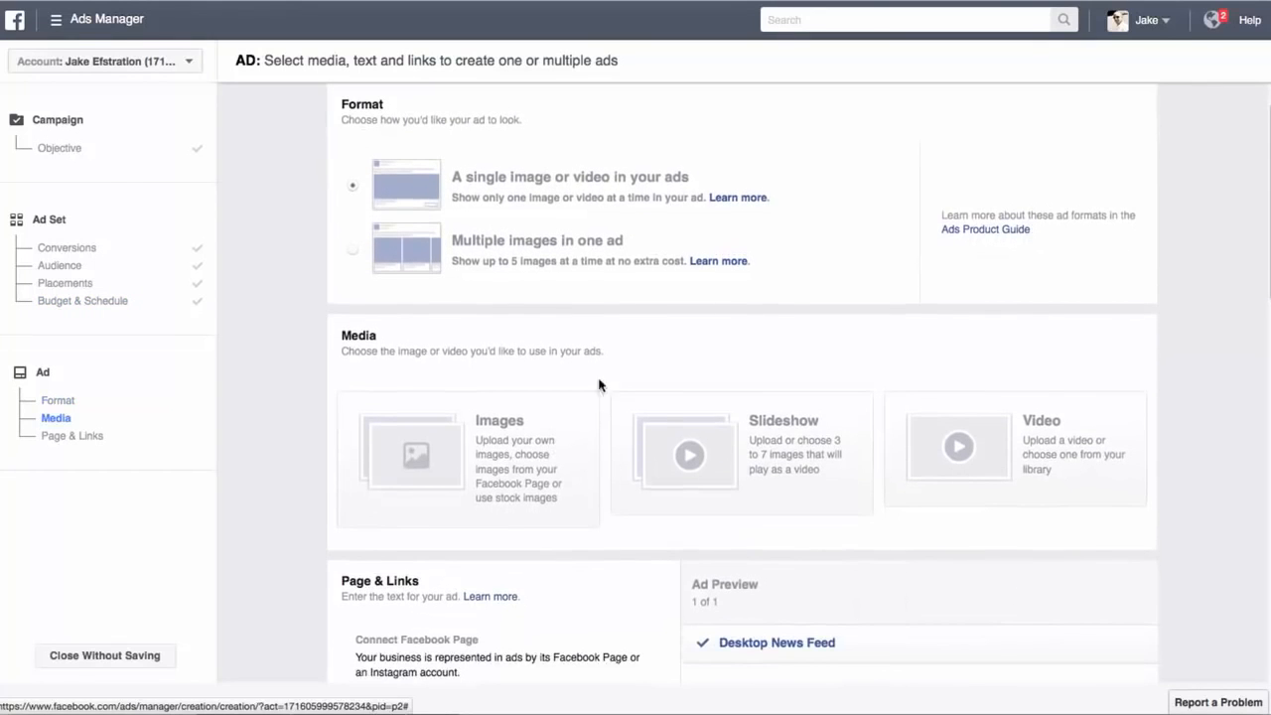
left_click(369, 481)
left_click(403, 487)
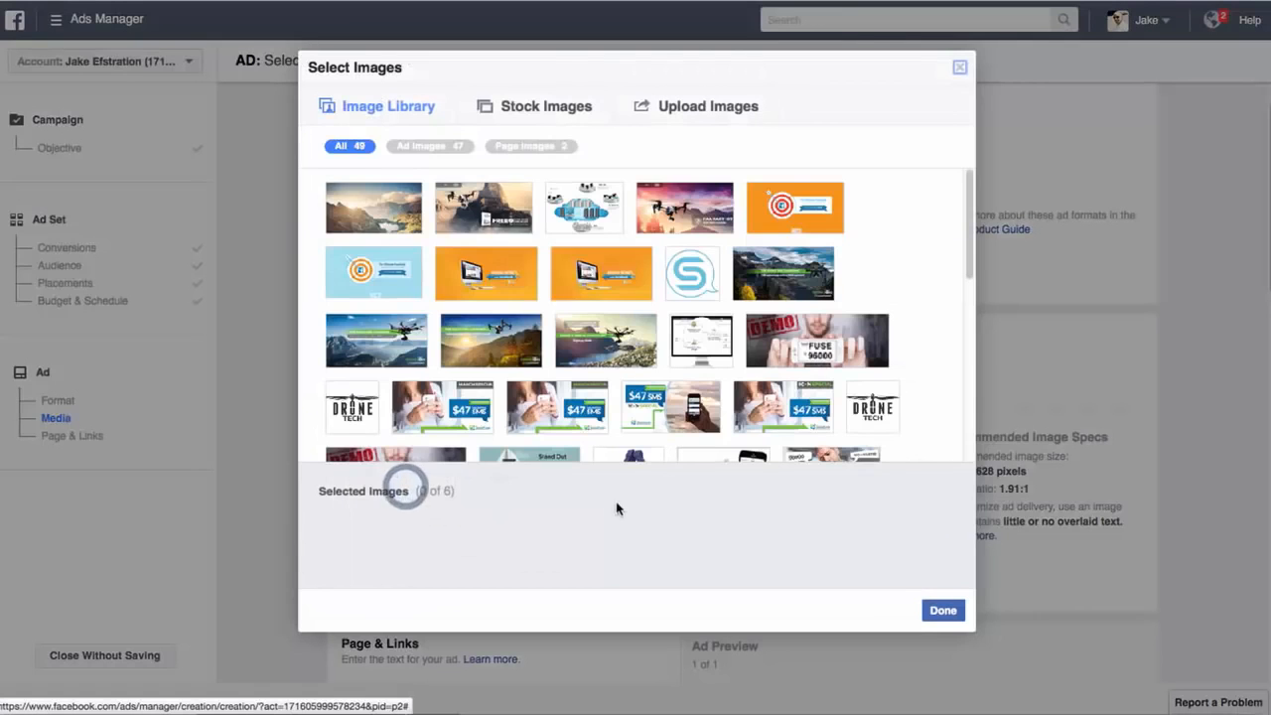
left_click(711, 109)
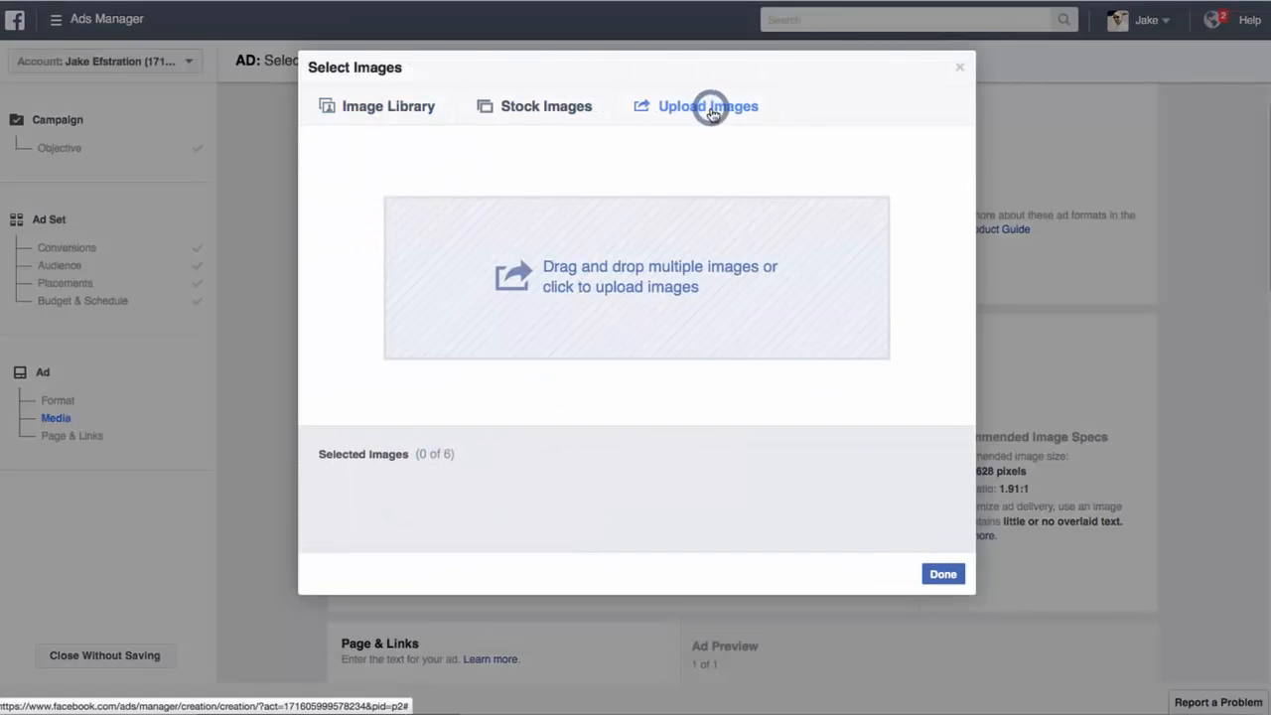
left_click_drag(0, 319, 601, 260)
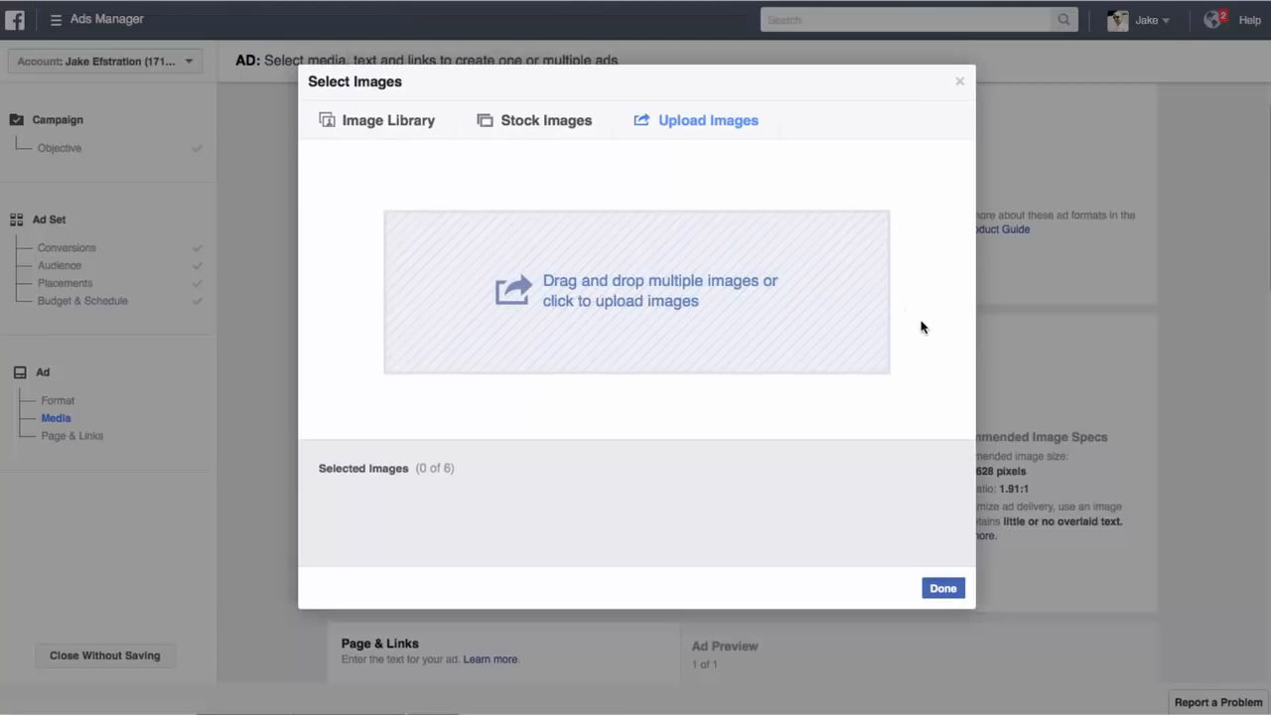
left_click(943, 588)
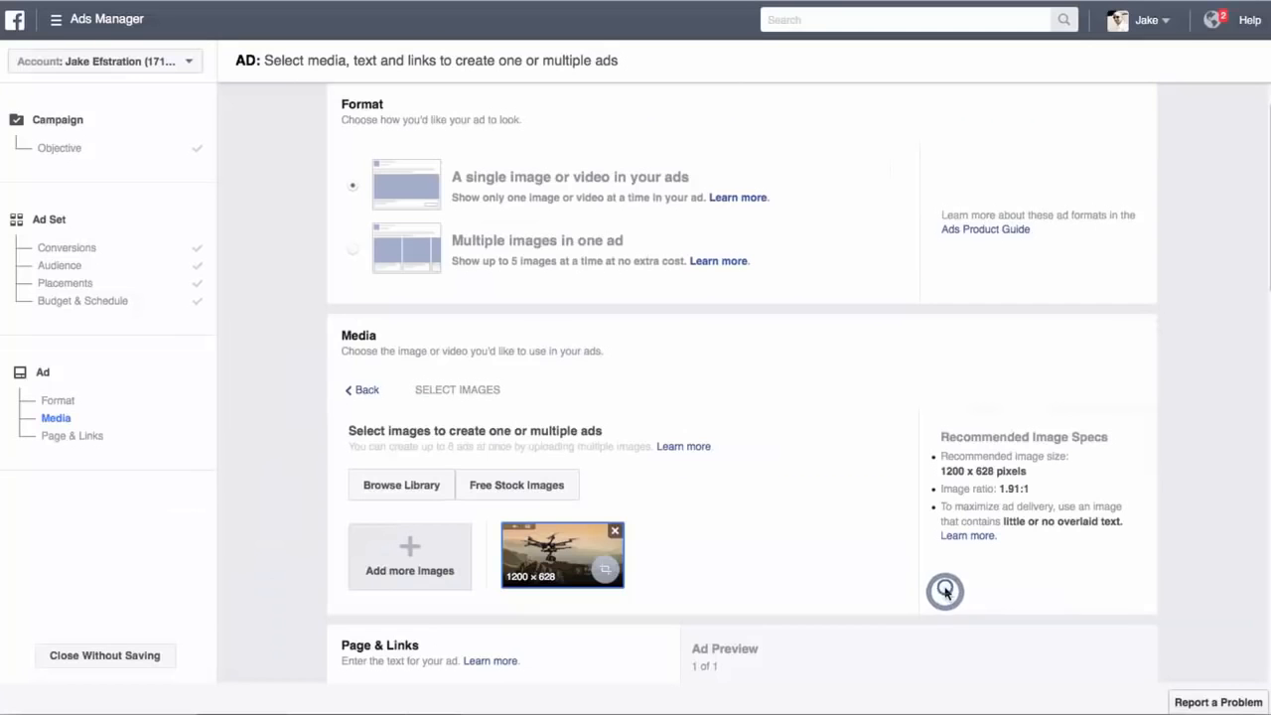
scroll(727, 503, "down", 5)
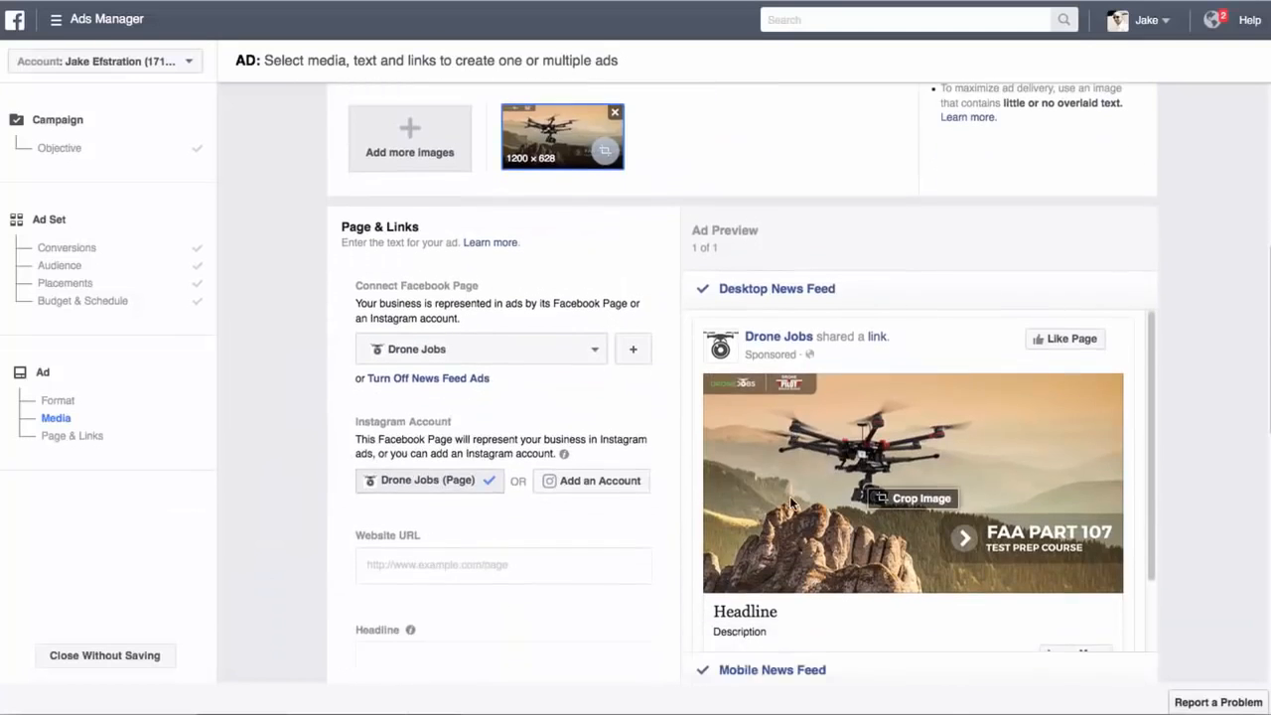
scroll(790, 496, "down", 2)
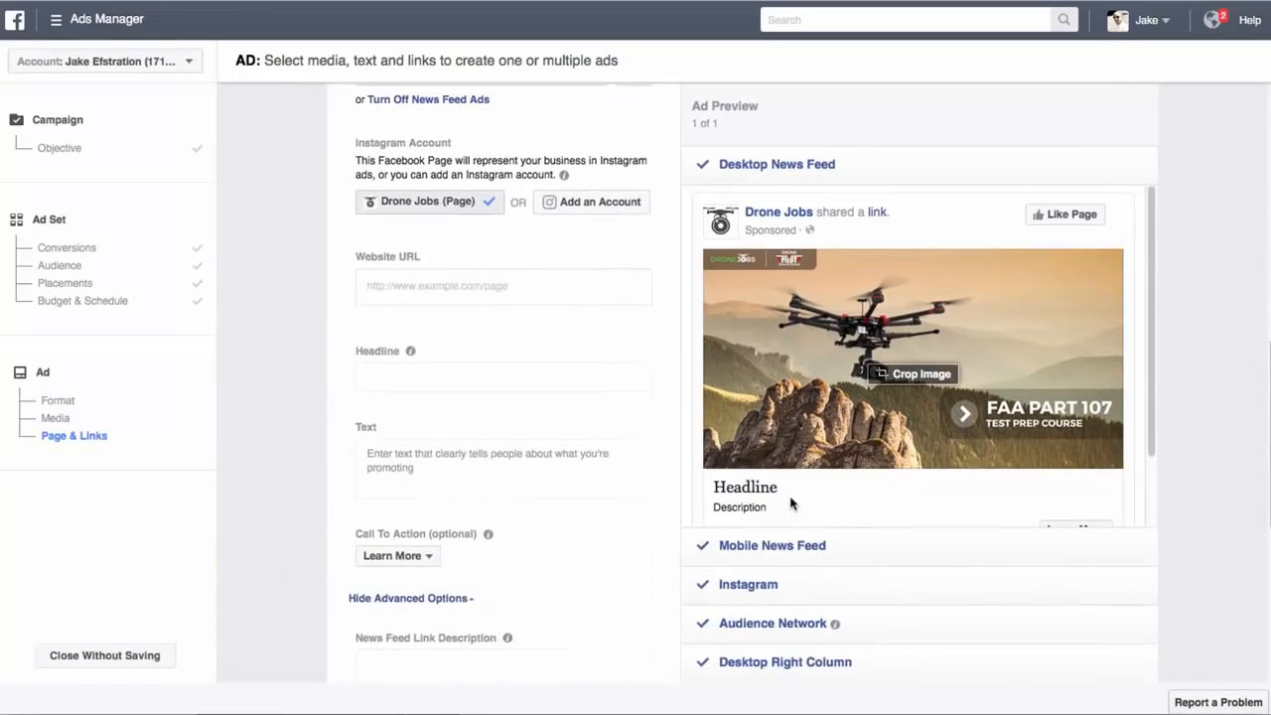
scroll(790, 504, "up", 2)
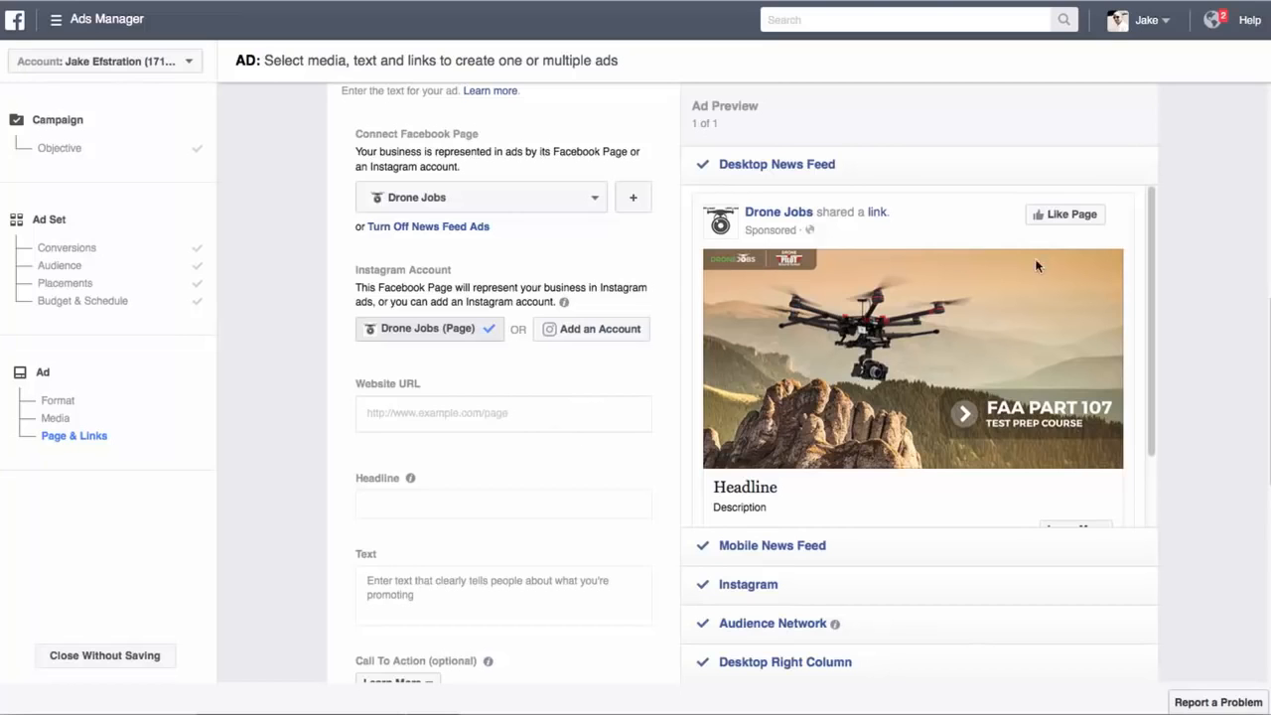
left_click(383, 413)
type("https://www.dronejobs.org/faa-part-107-ground-school")
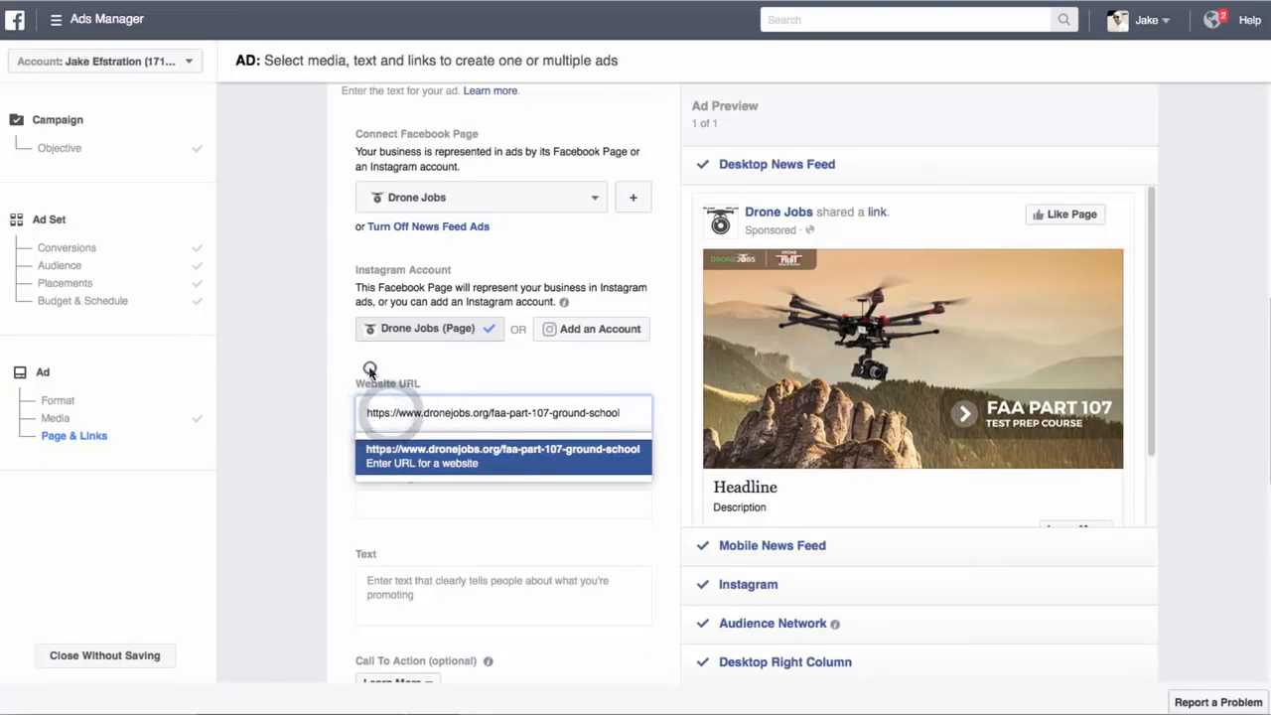
left_click(462, 420)
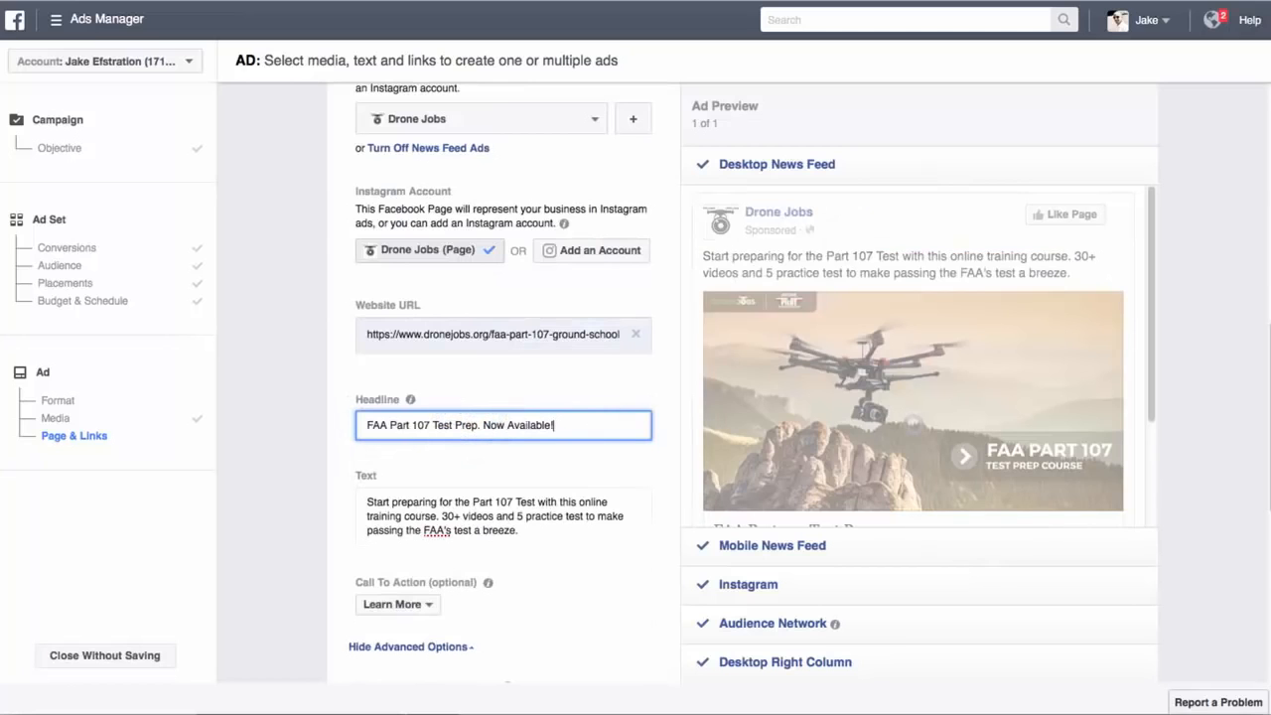
Fill in the news feed link description with the online FAA Part 107 prep text ending "Signup now to prepare for the Part 107 test."
scroll(483, 474, "down", 3)
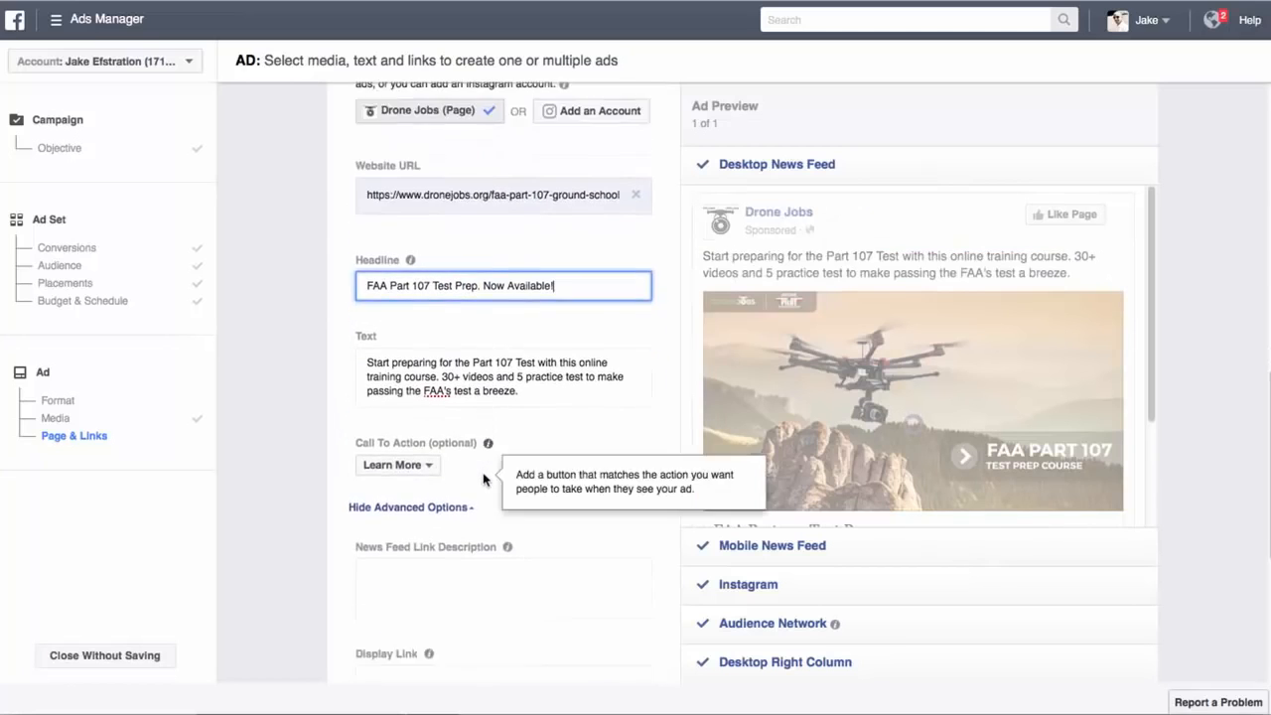
scroll(483, 479, "down", 4)
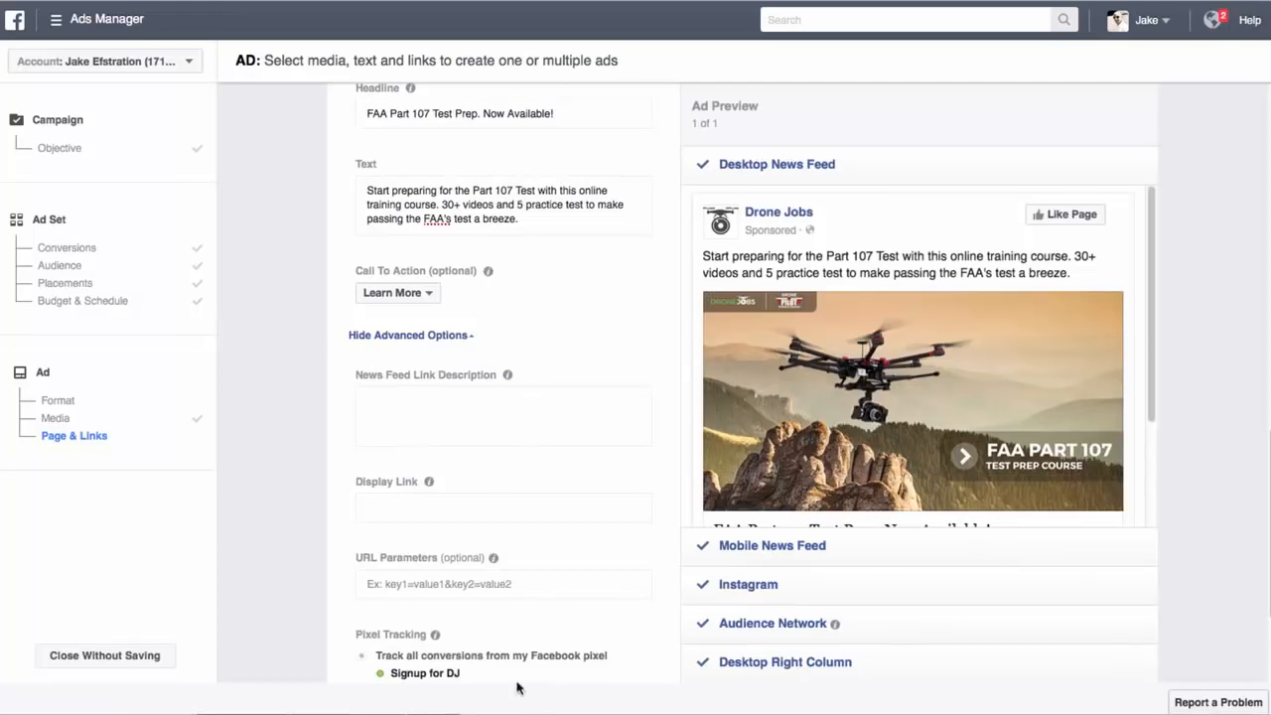
left_click(468, 412)
type("Online prep for the FAA Part 107 Test. Easy to follow videos make learning the required material simple and fast. Signup now to prepare for the Part 107 test.")
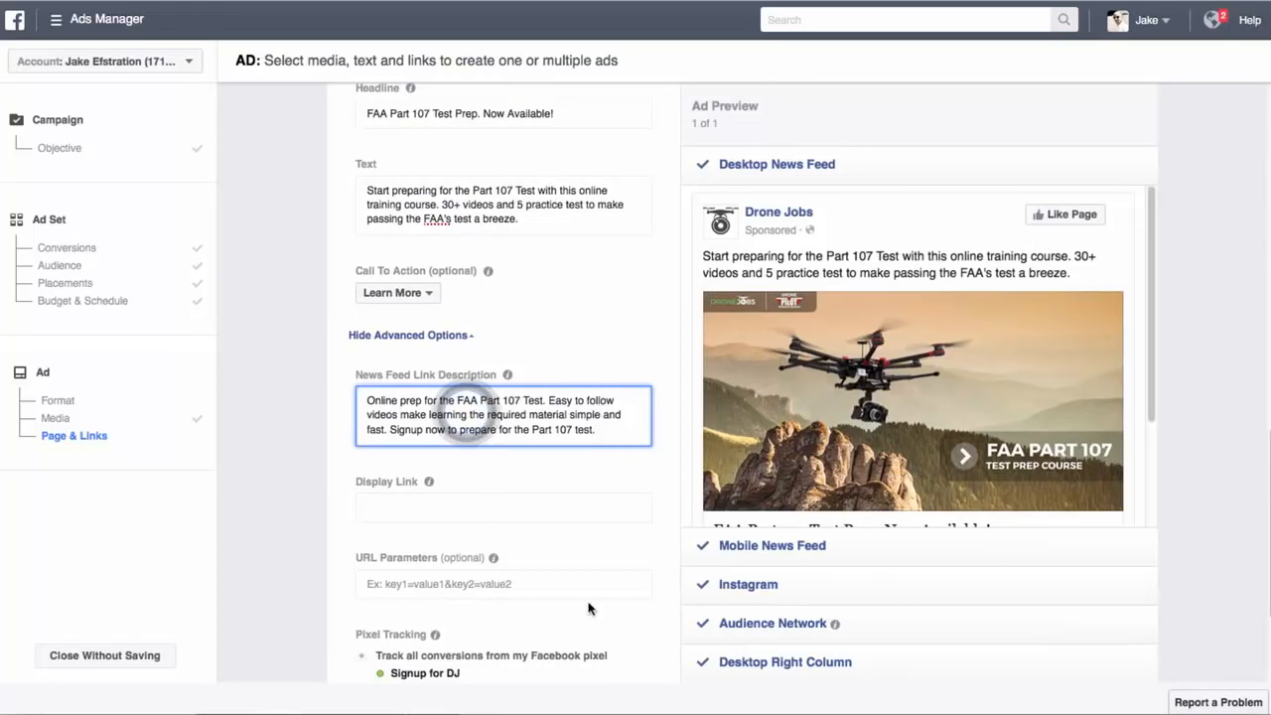
left_click(417, 506)
type("https://www.dronejobs.org/faa-part-107-ground-school")
left_click(424, 510)
key("shift+Home")
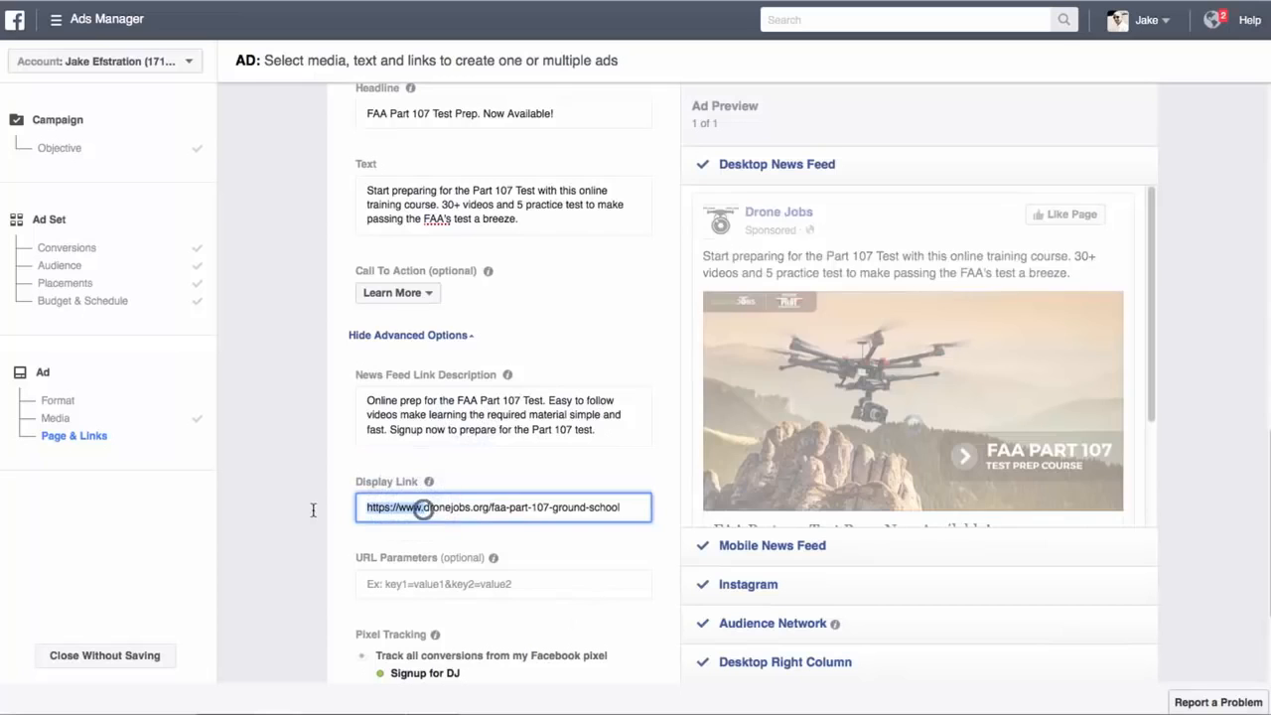
key("BackSpace")
left_click(601, 488)
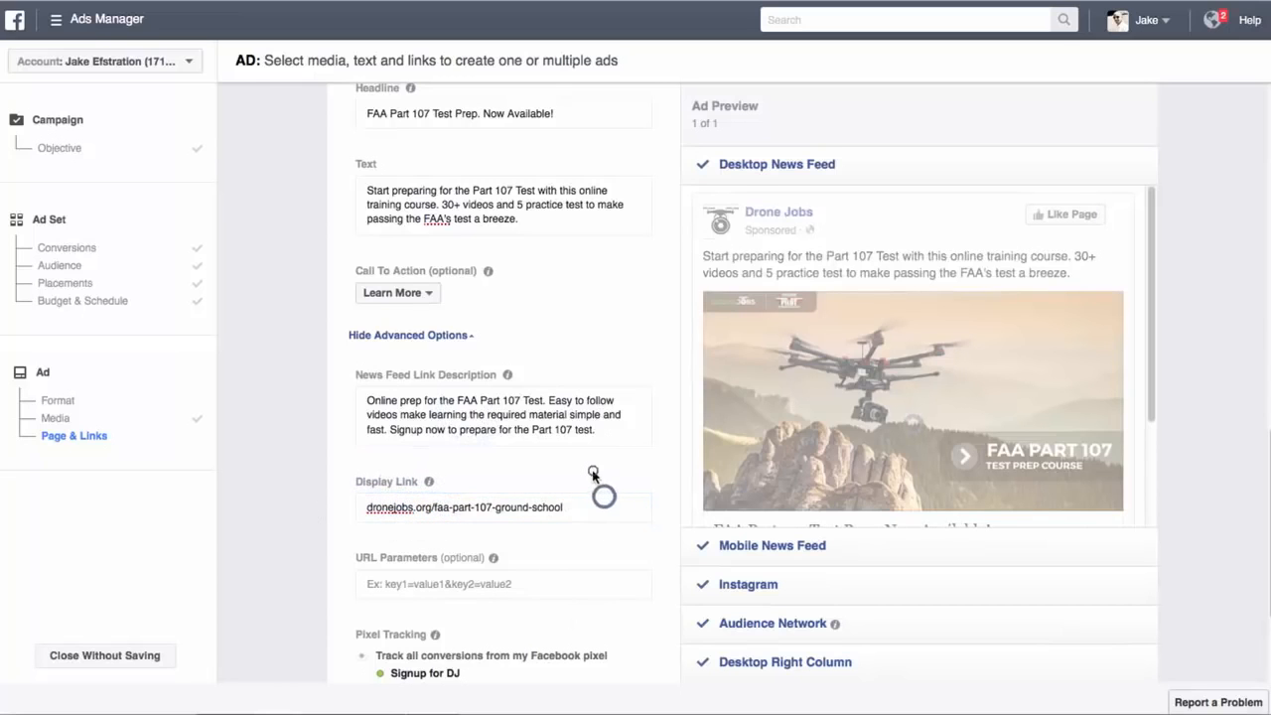
Check the ad's desktop news feed preview and place the order for the ad
scroll(641, 490, "down", 2)
scroll(640, 490, "down", 3)
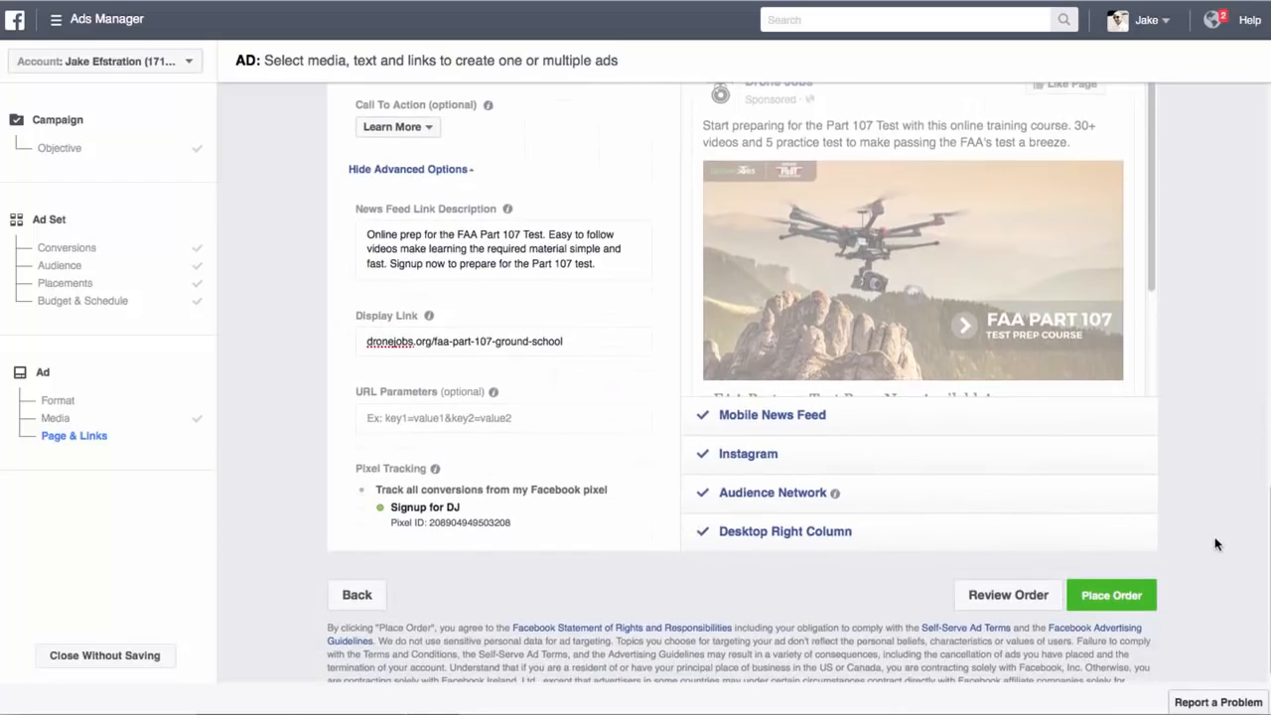
scroll(1019, 289, "down", 2)
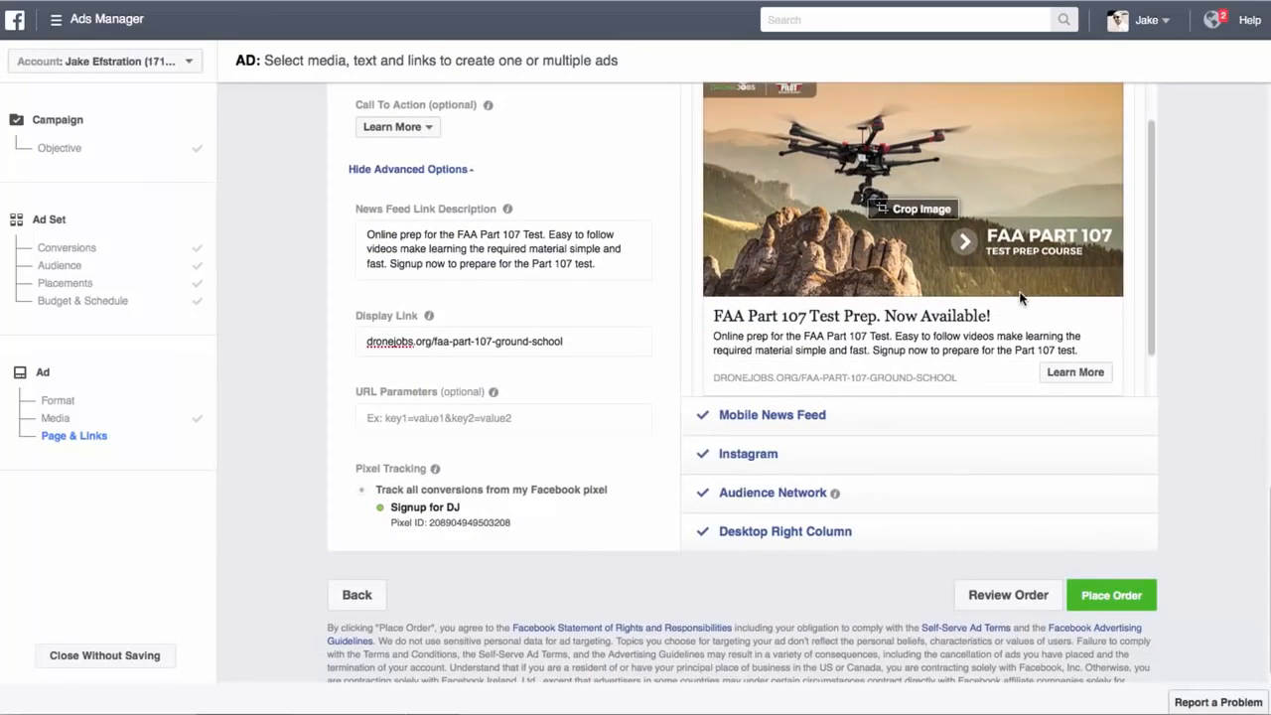
scroll(1210, 307, "up", 3)
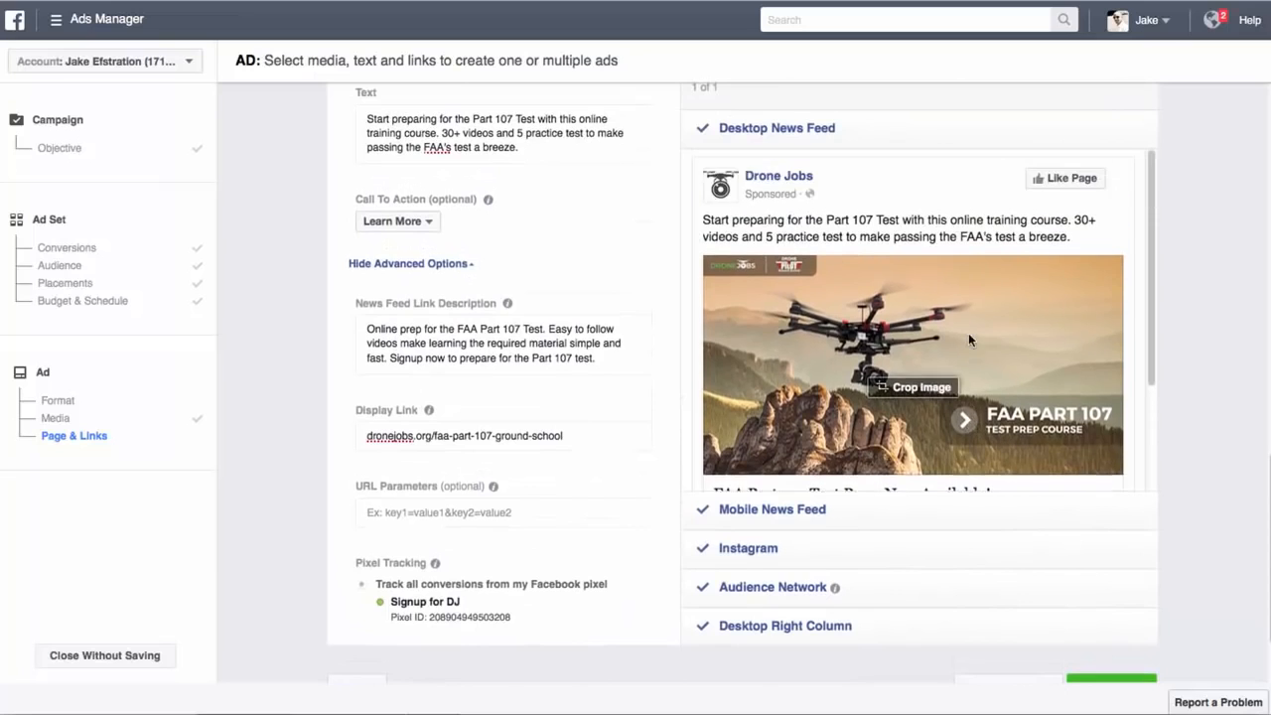
scroll(917, 338, "down", 1)
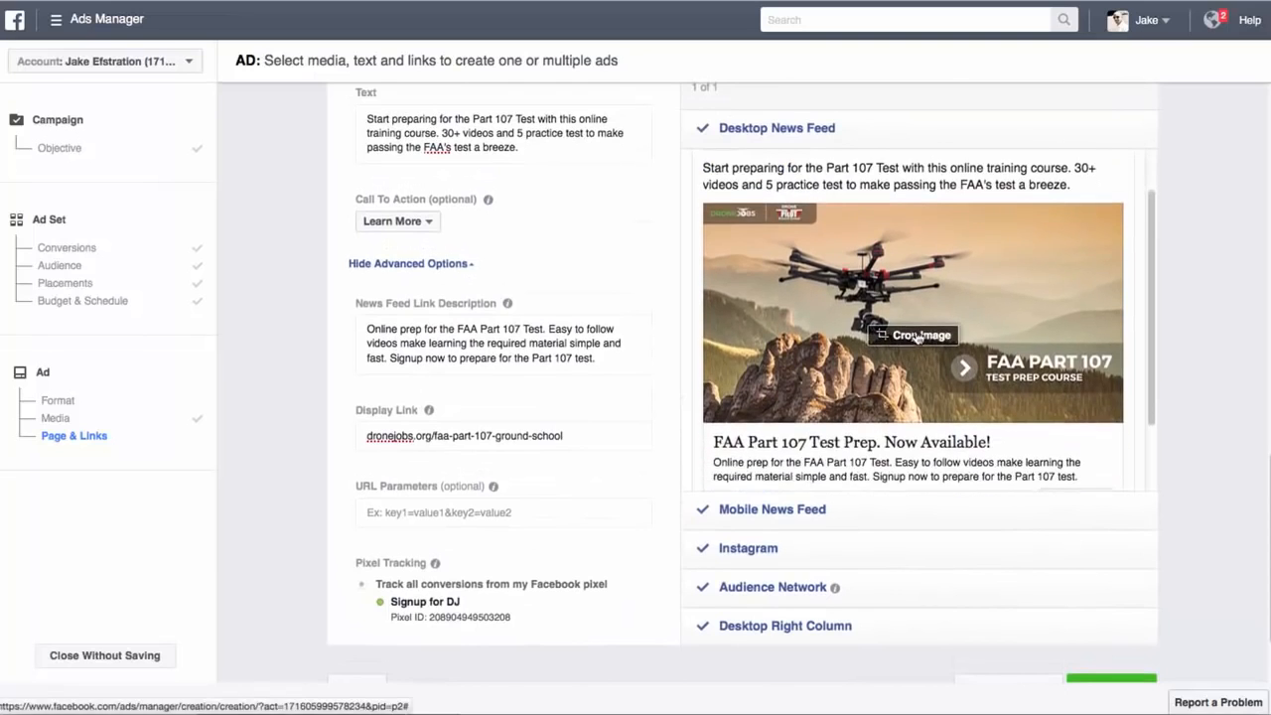
scroll(917, 338, "down", 1)
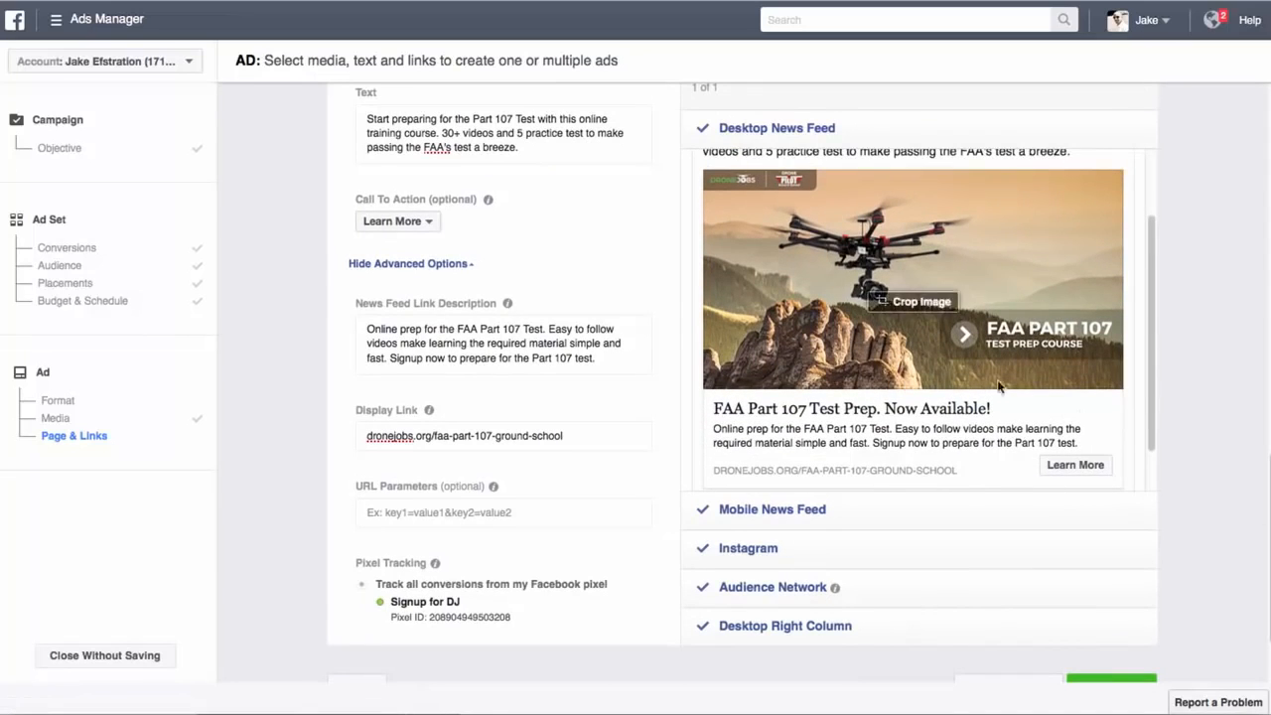
scroll(1211, 422, "down", 2)
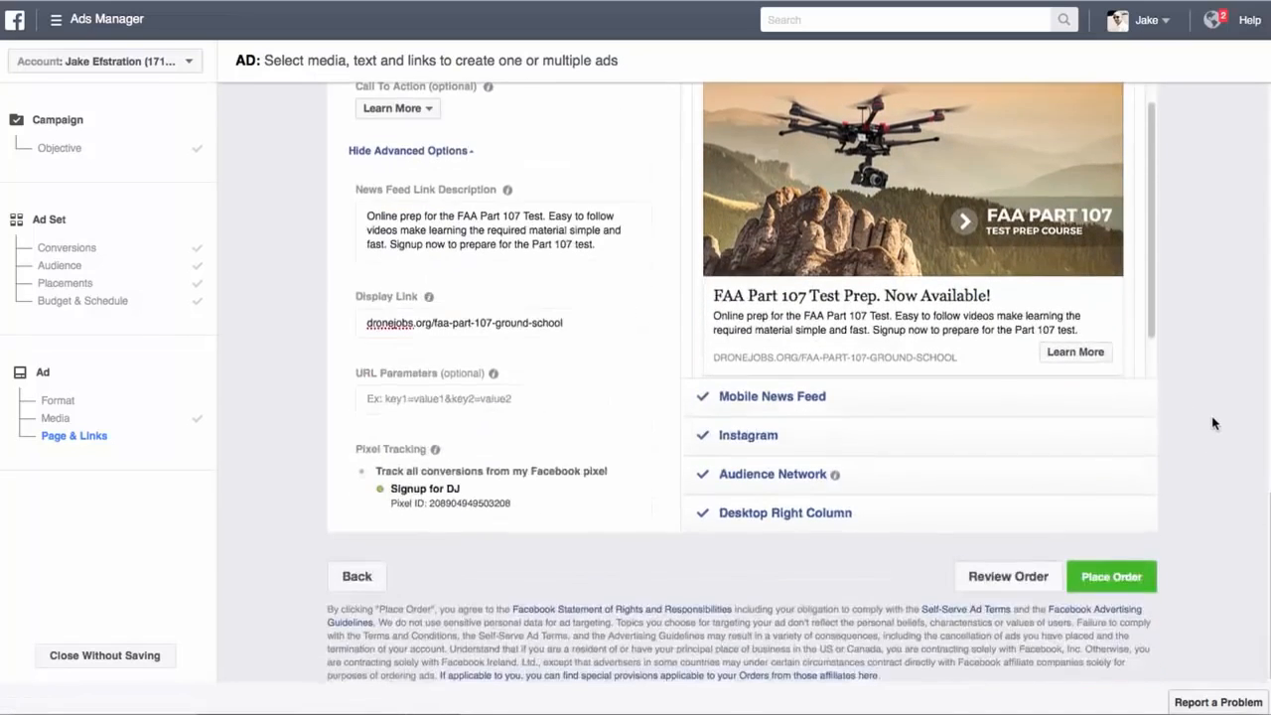
left_click(1112, 577)
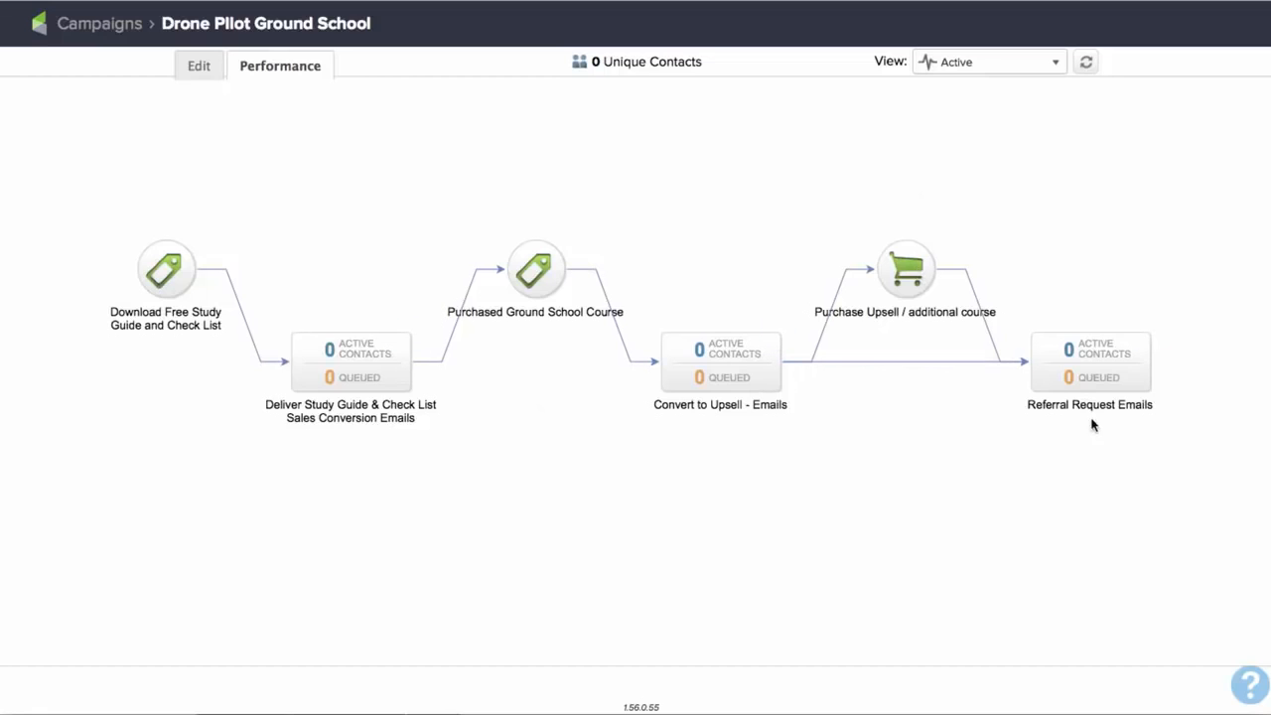
In Infusionsoft's Drone Pilot Ground School campaign, examine the email sequence "Deliver Study Guide & Check List Sales Conversion Emails"
mouse_move(349, 362)
mouse_move(304, 362)
double_click(396, 380)
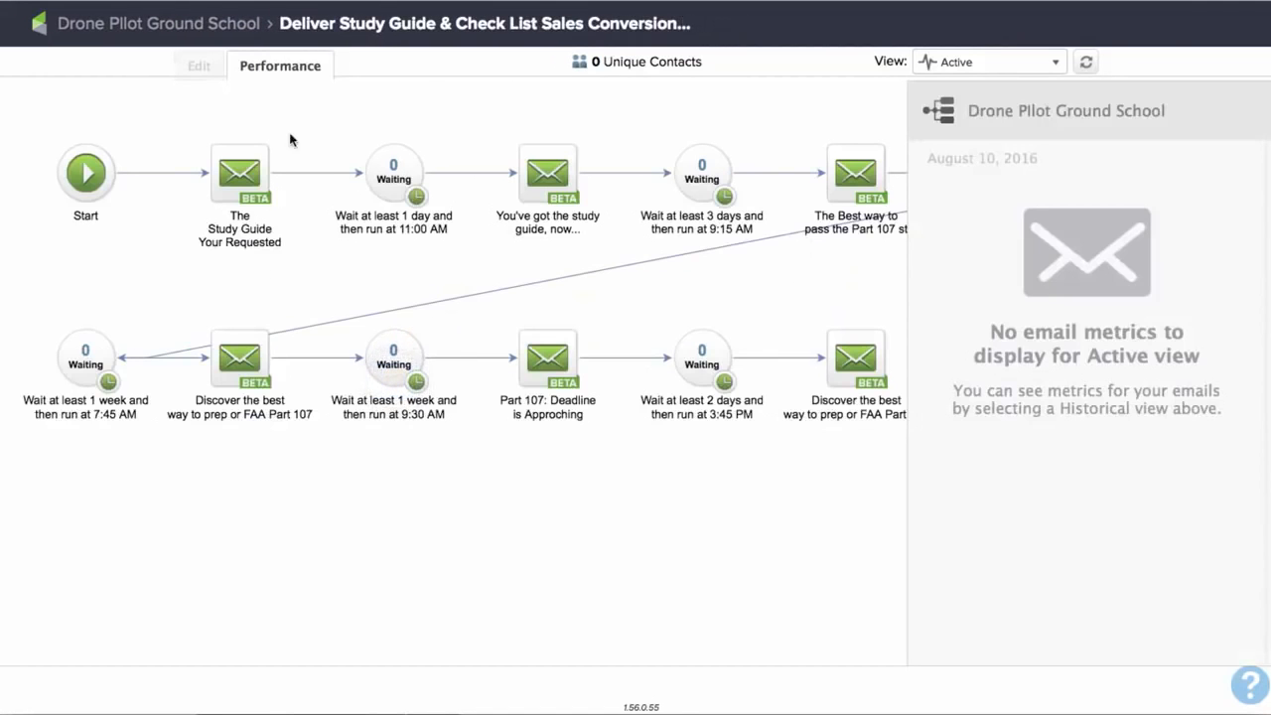
left_click(206, 25)
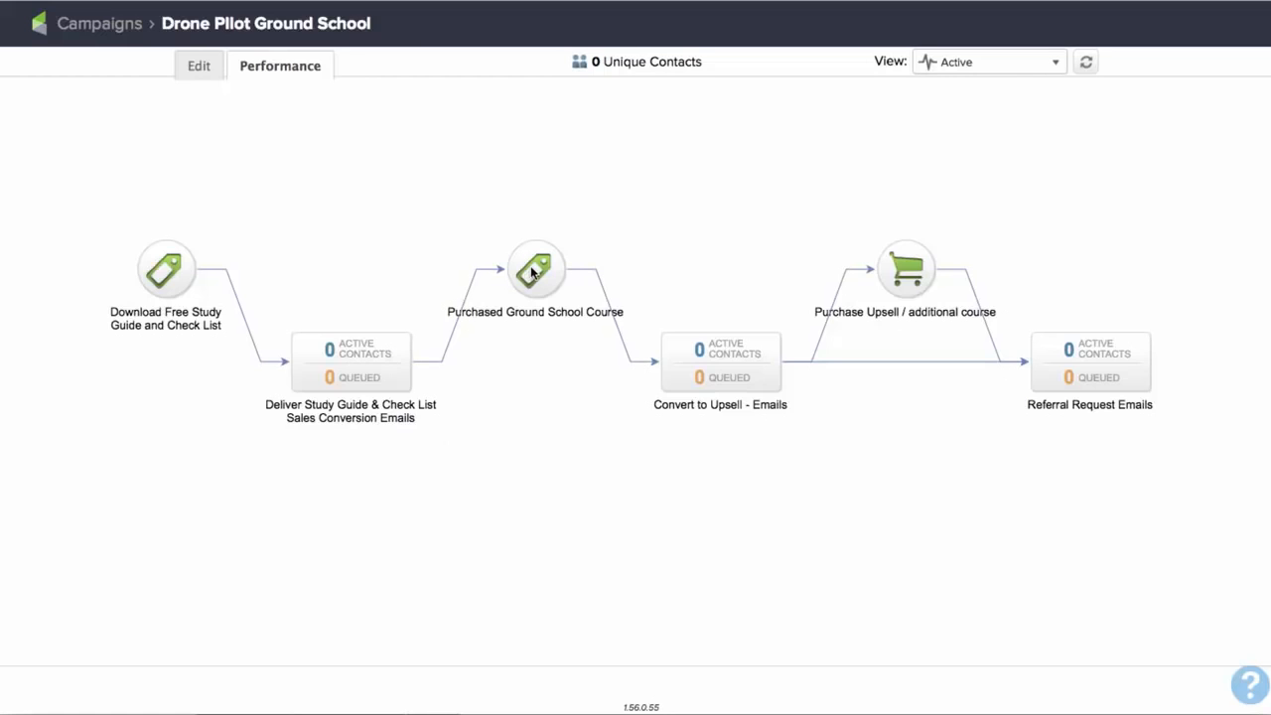
mouse_move(701, 349)
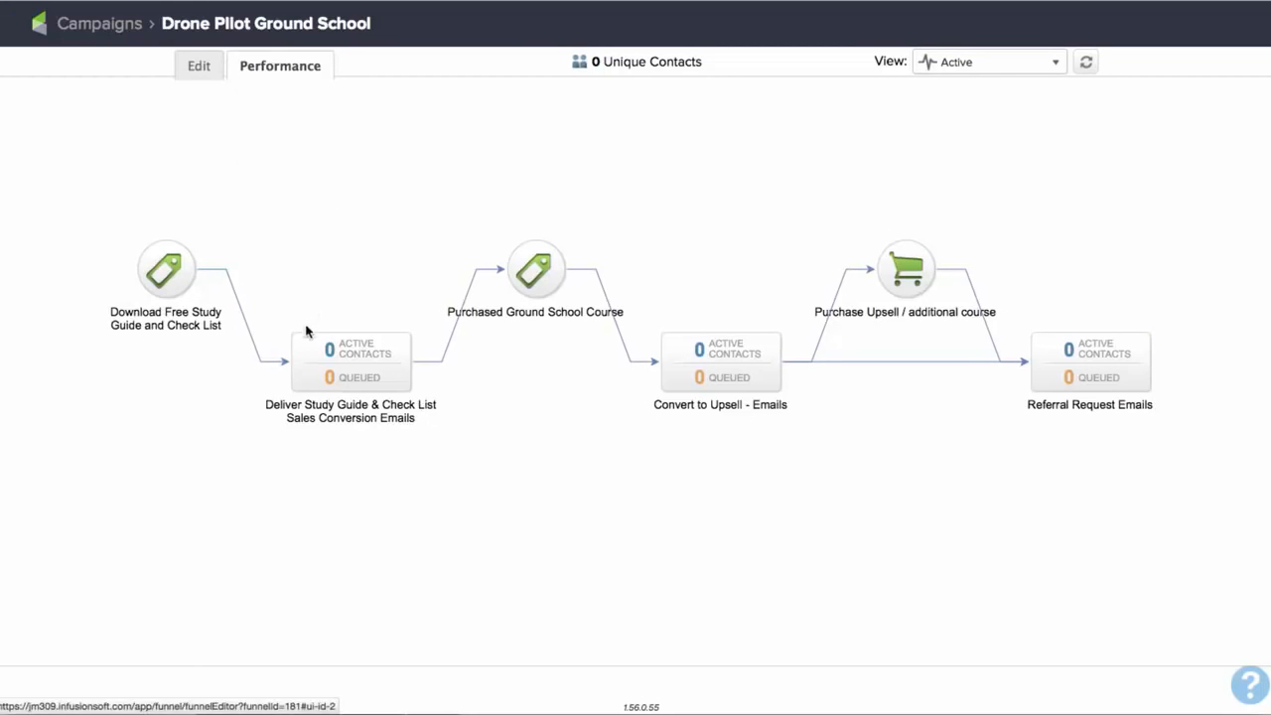
left_click(402, 376)
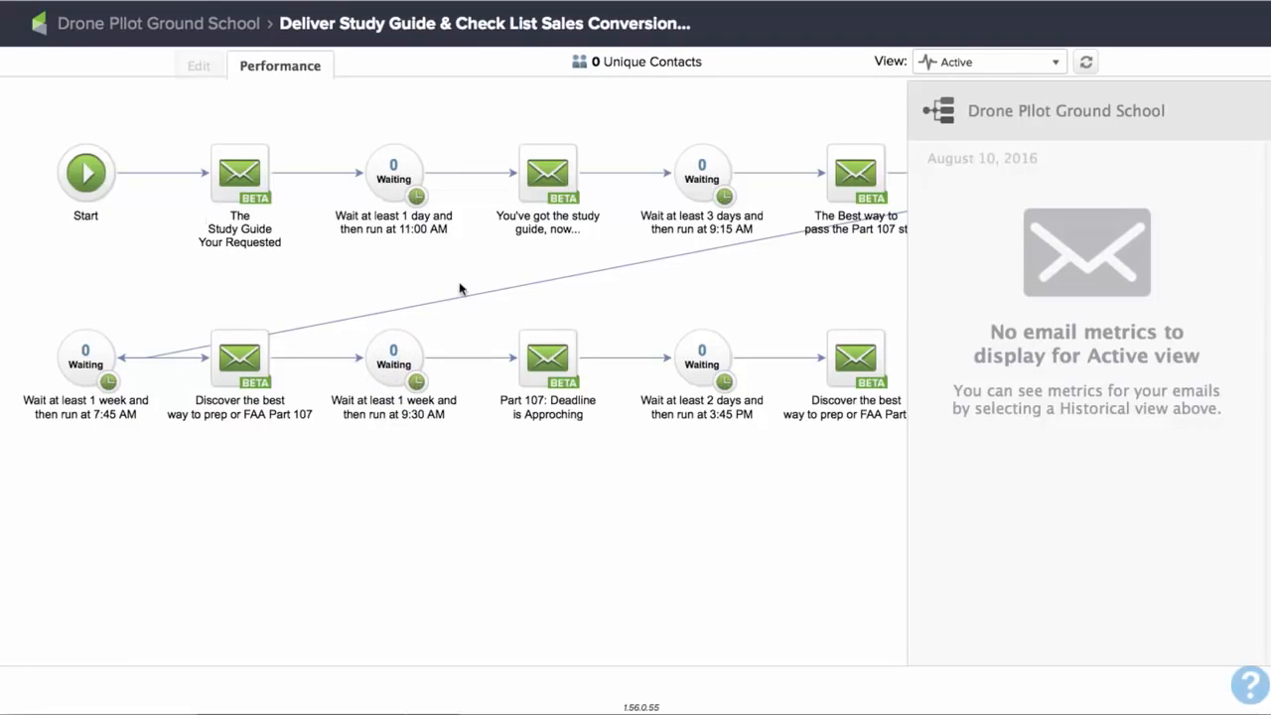
mouse_move(677, 310)
left_mouse_down()
mouse_move(274, 325)
mouse_move(803, 307)
mouse_move(689, 326)
left_mouse_up()
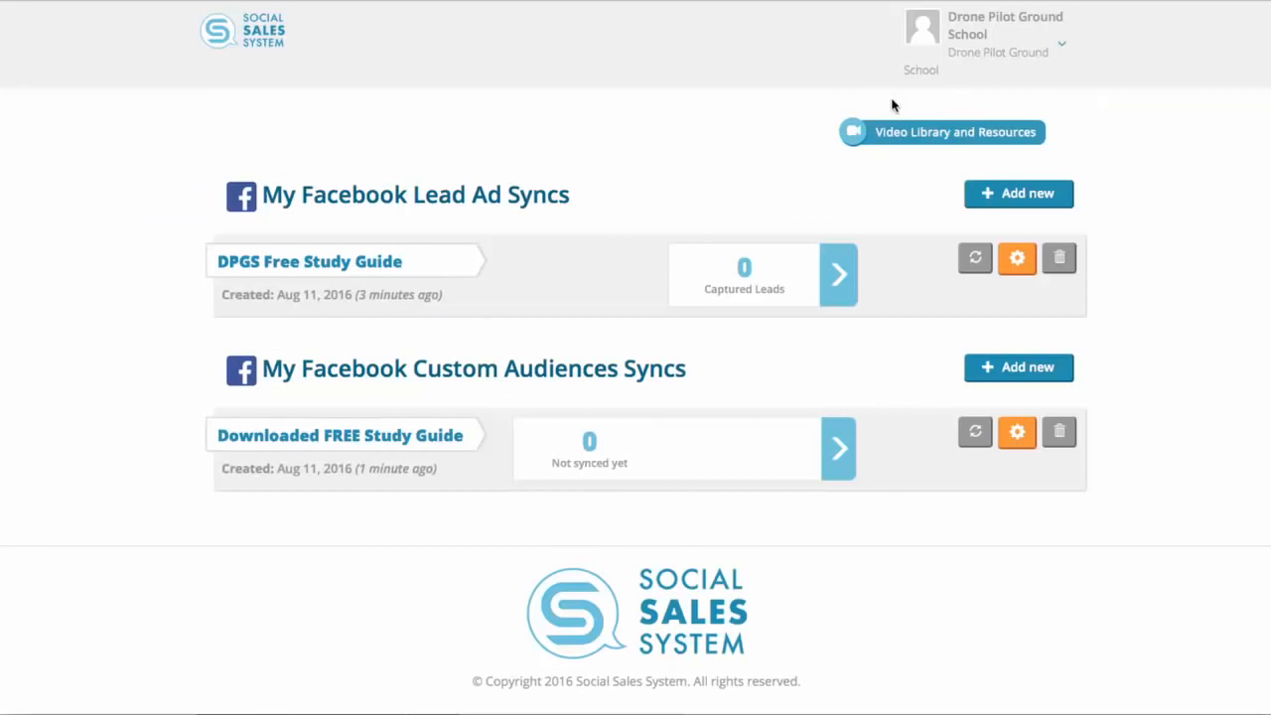
In Social Sales System, look through the workbooks and email swipe files offered in the Video Library and Resources
left_click(946, 131)
scroll(964, 420, "down", 15)
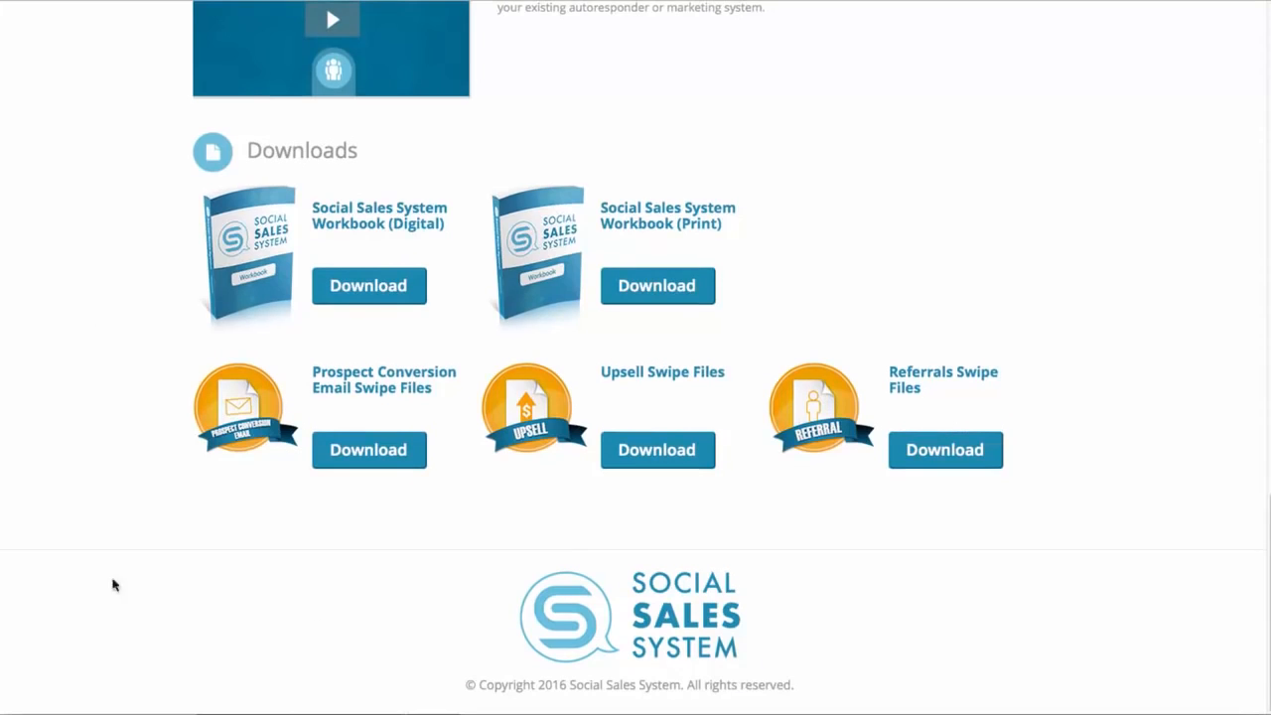
scroll(882, 367, "up", 15)
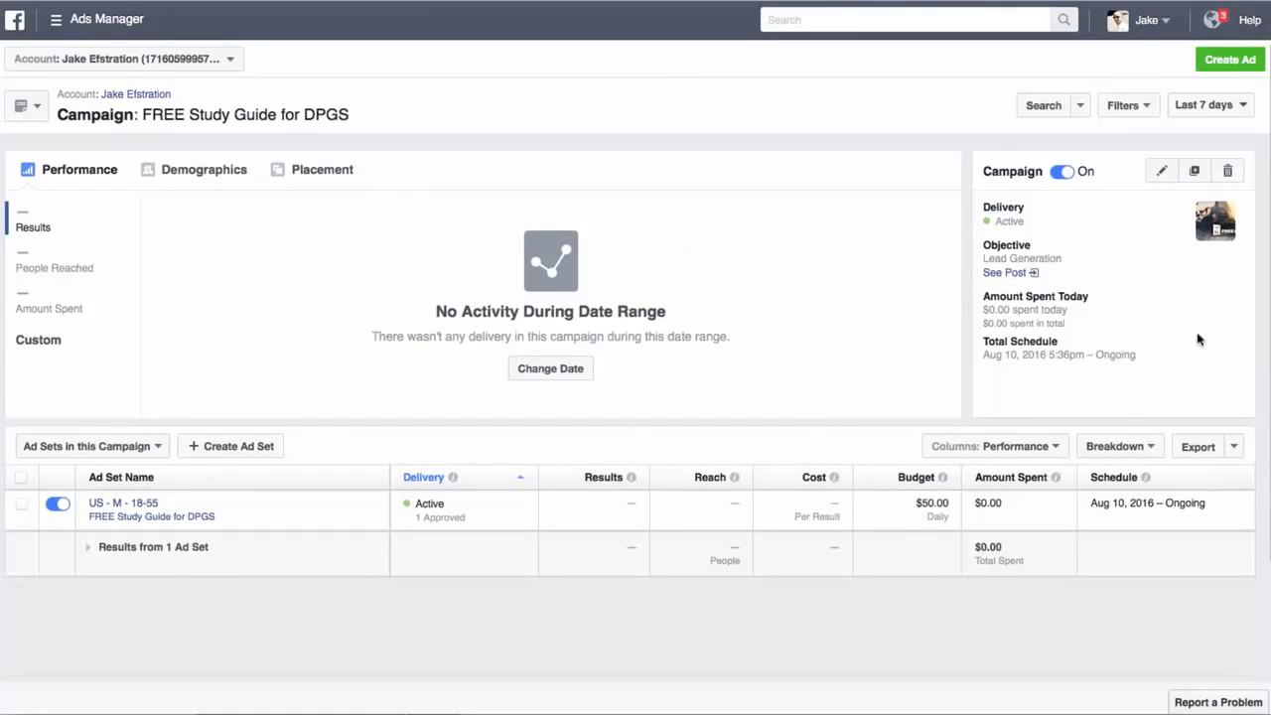
In Facebook Ads Manager, copy the post link of the campaign "FREE Study Guide for DPGS" and open it in a new browser tab
right_click(1007, 281)
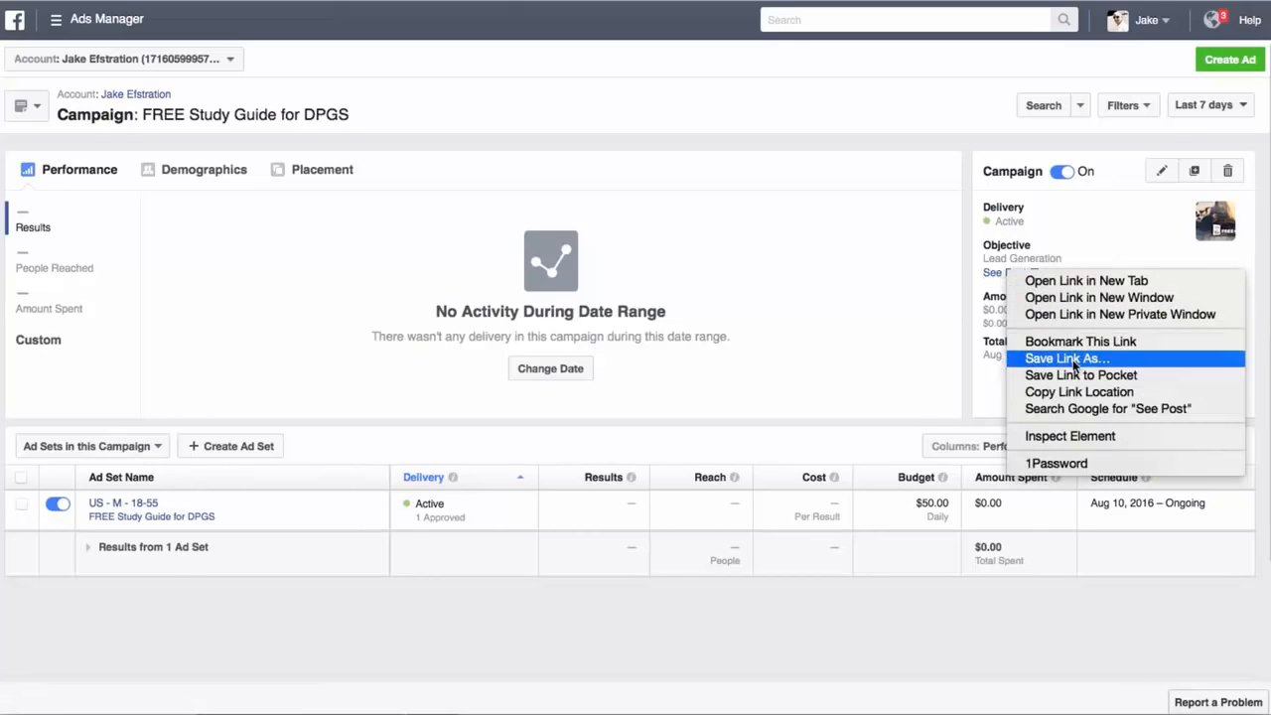
left_click(1075, 393)
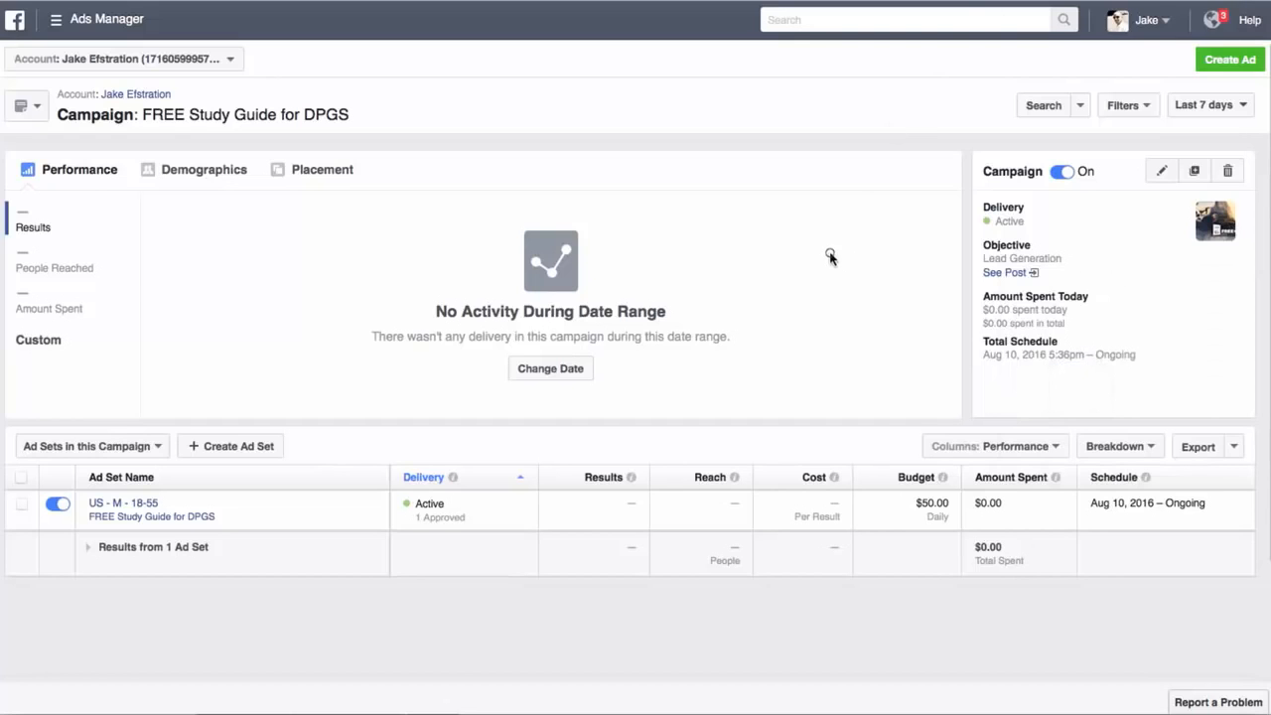
key("super+t")
key("super+v")
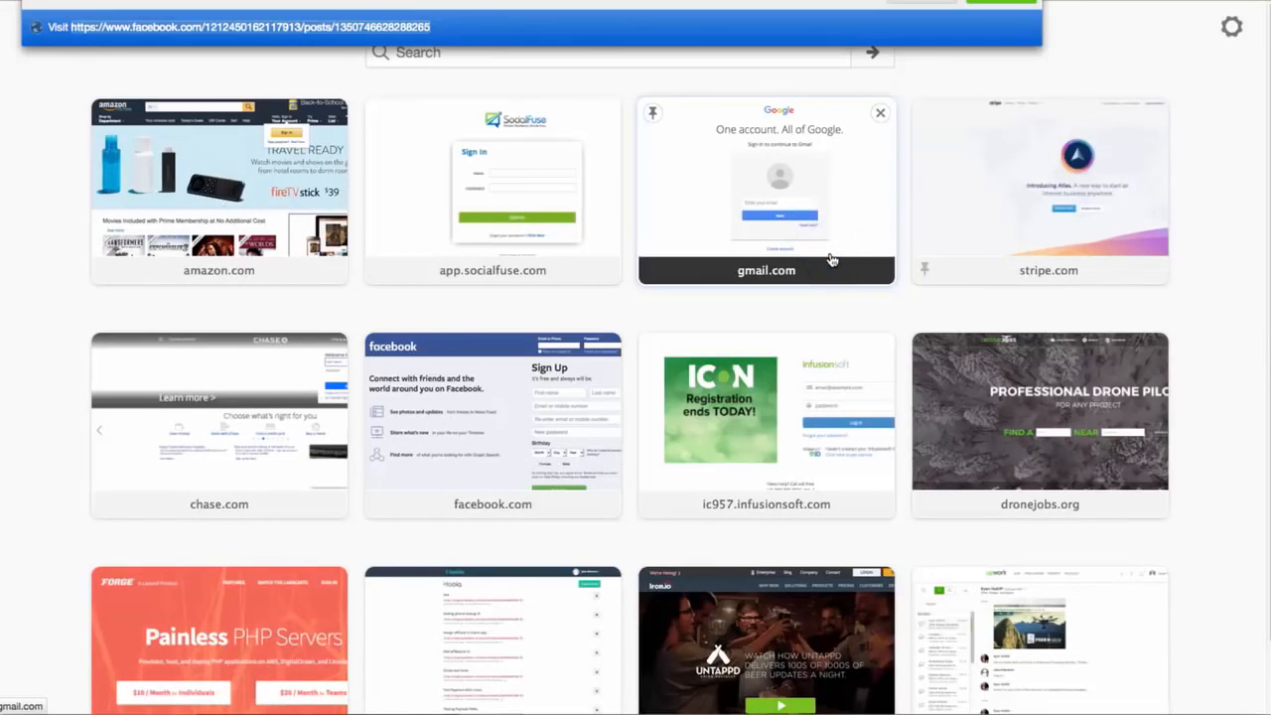
key("Return")
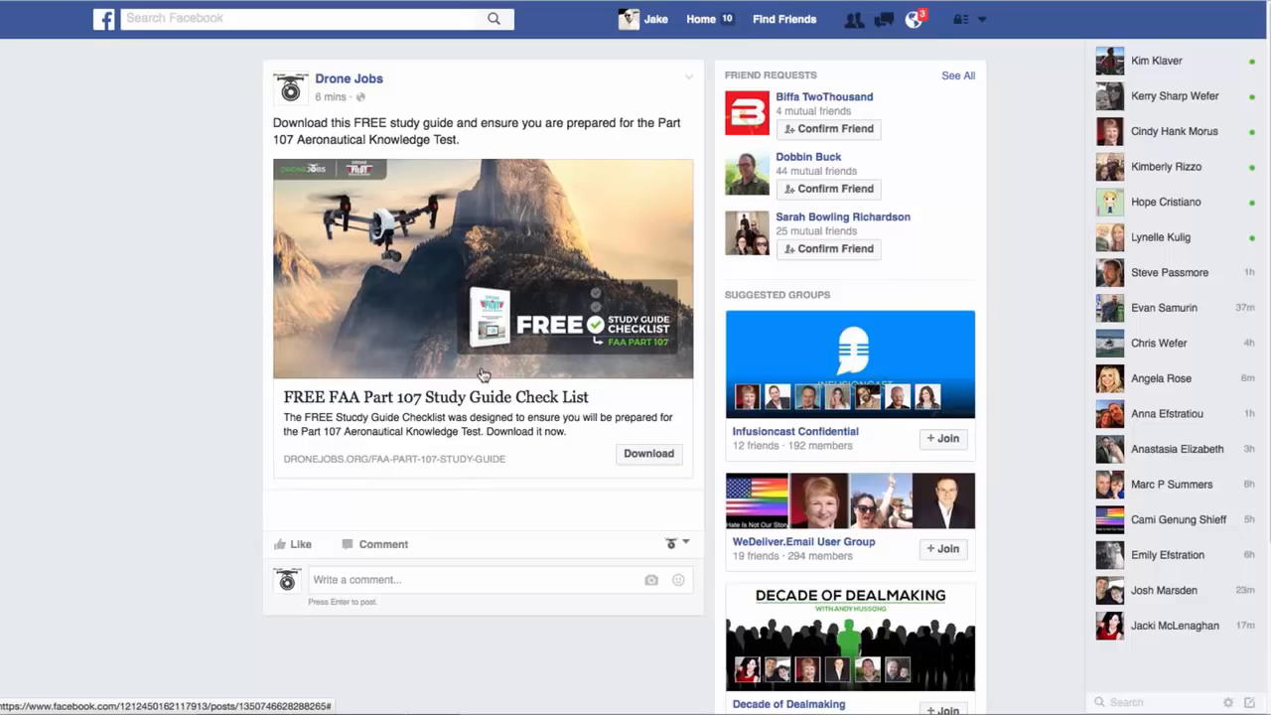
Open the lead form from the study guide ad's Download option and submit it with the prefilled first name and email
left_click(649, 455)
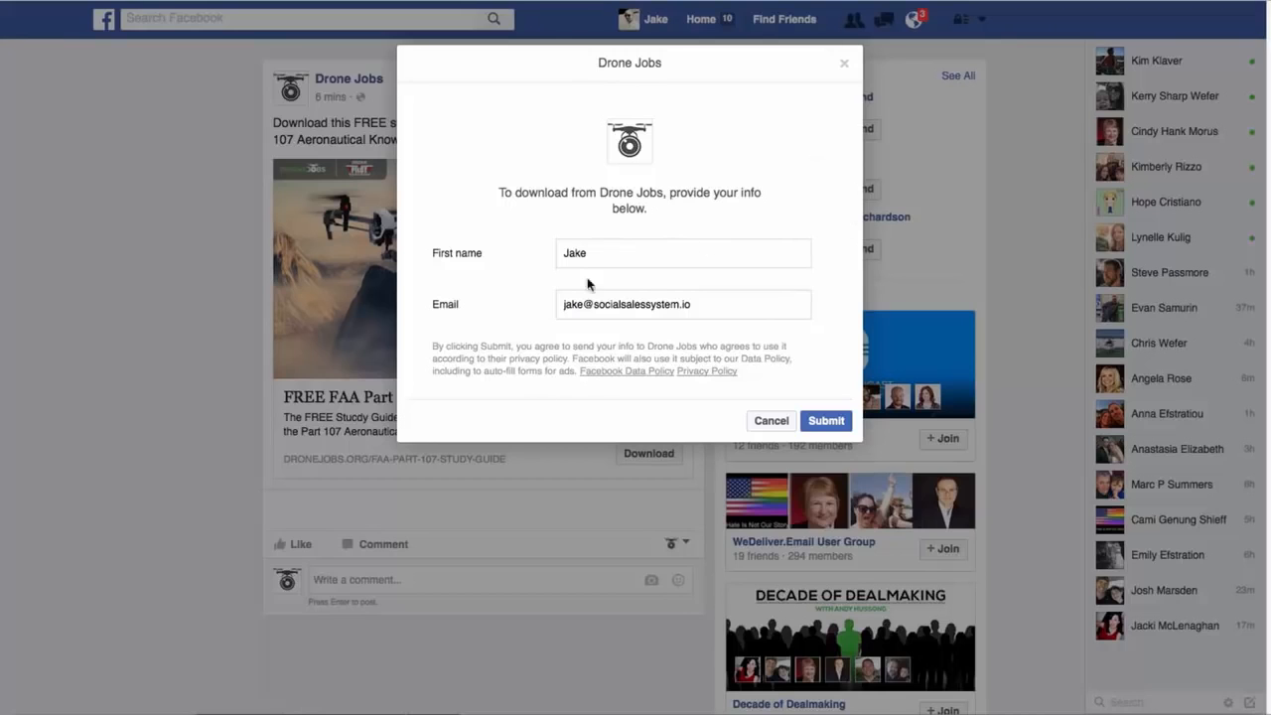
left_click(837, 422)
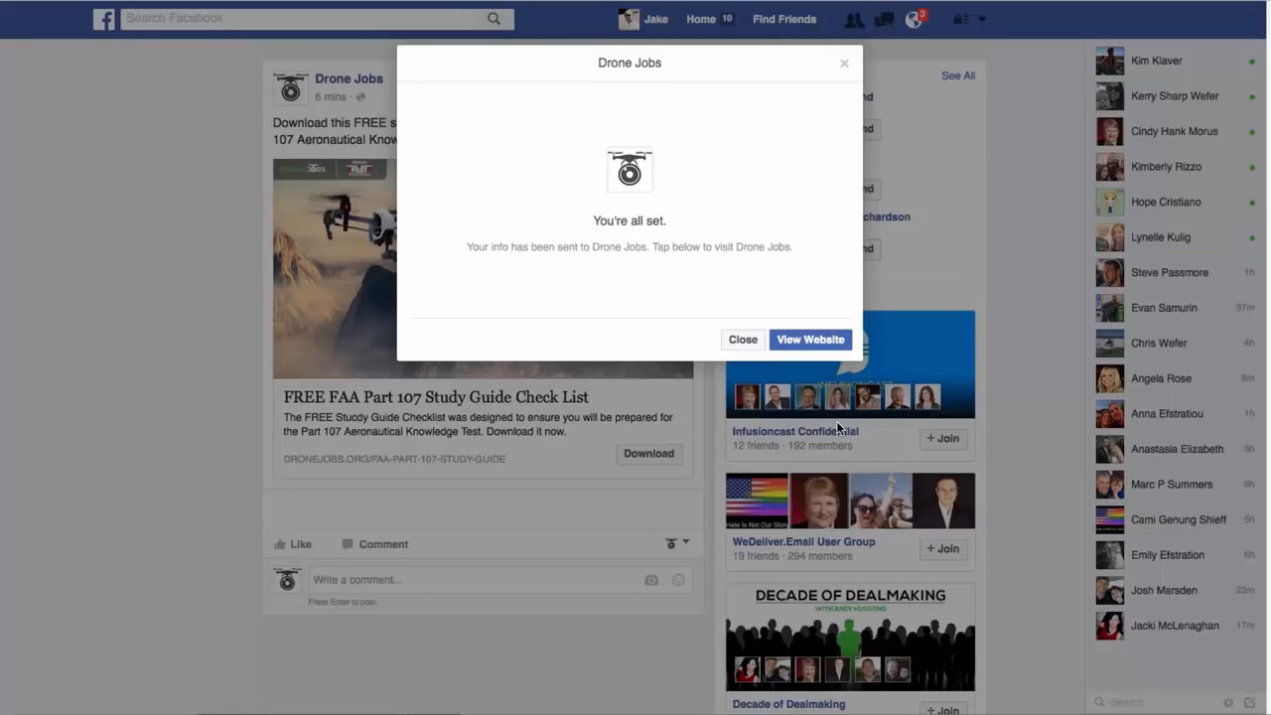
Open the website from the lead form's confirmation, and in Infusionsoft list the active contacts in the sequence "Deliver Study Guide & Check List Sales Conversion Emails"
left_click(811, 341)
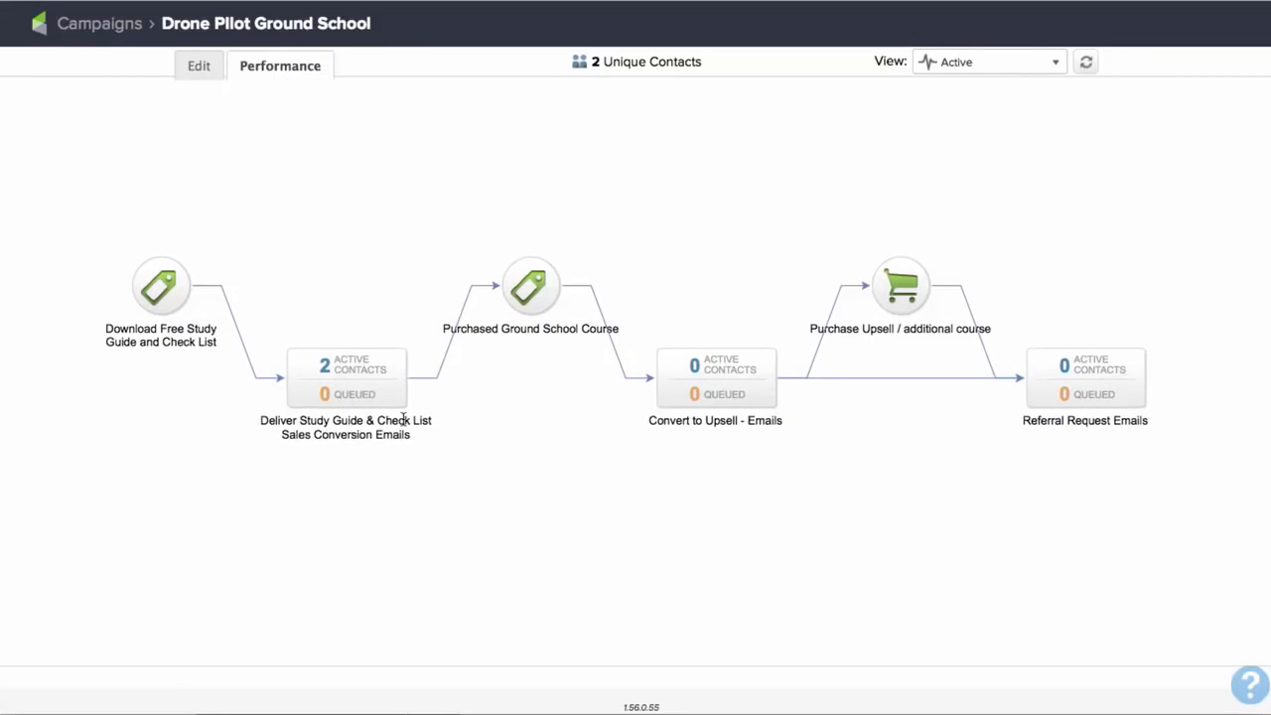
mouse_move(403, 360)
left_click(405, 356)
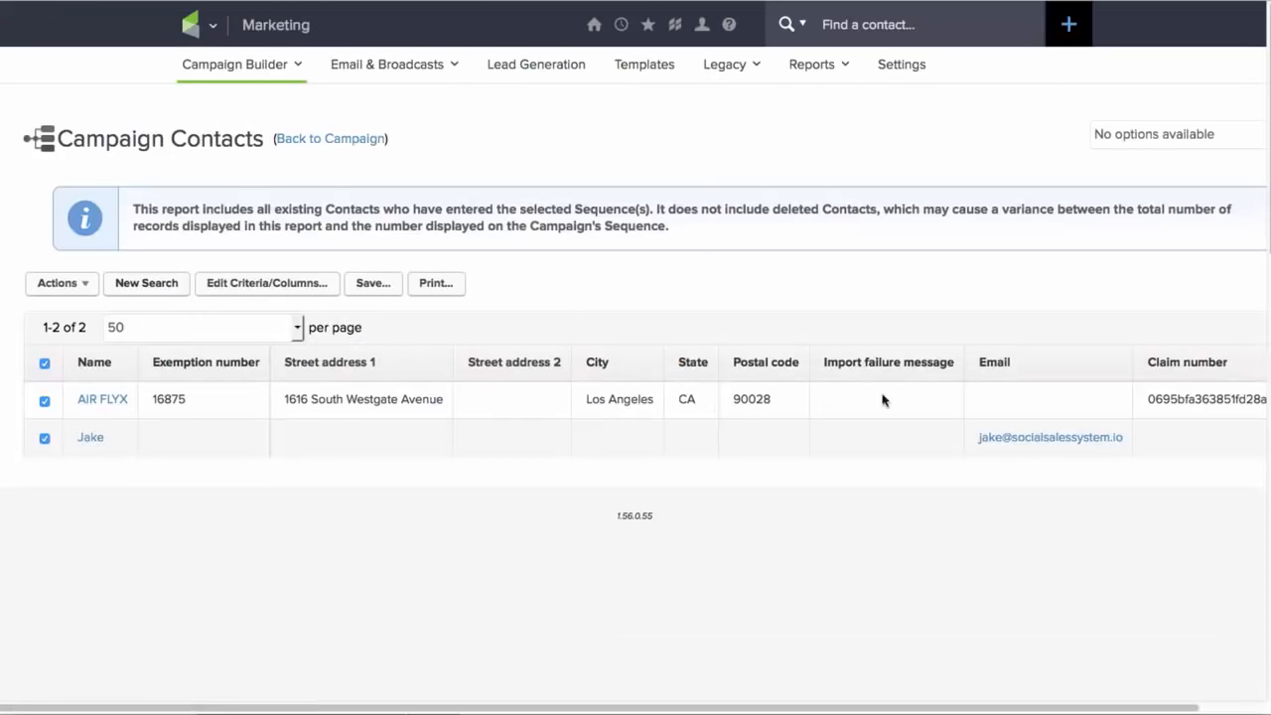
double_click(1210, 398)
left_click_drag(791, 399, 284, 399)
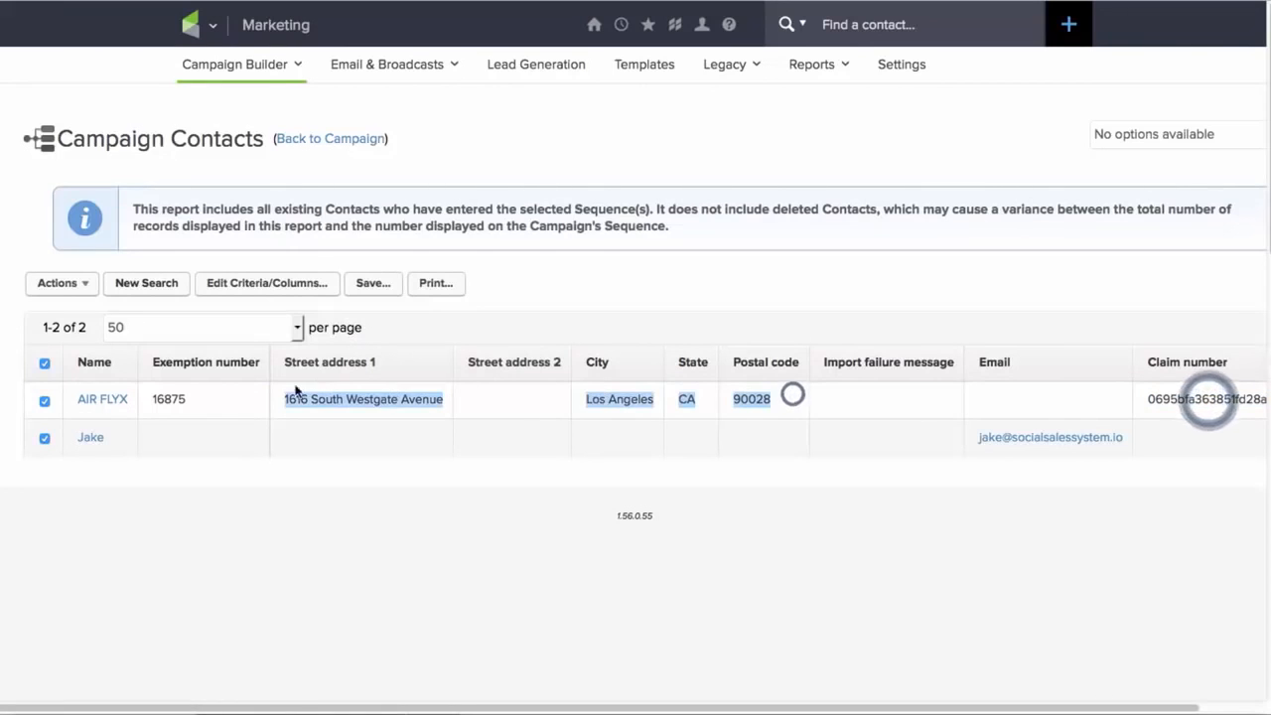
double_click(320, 400)
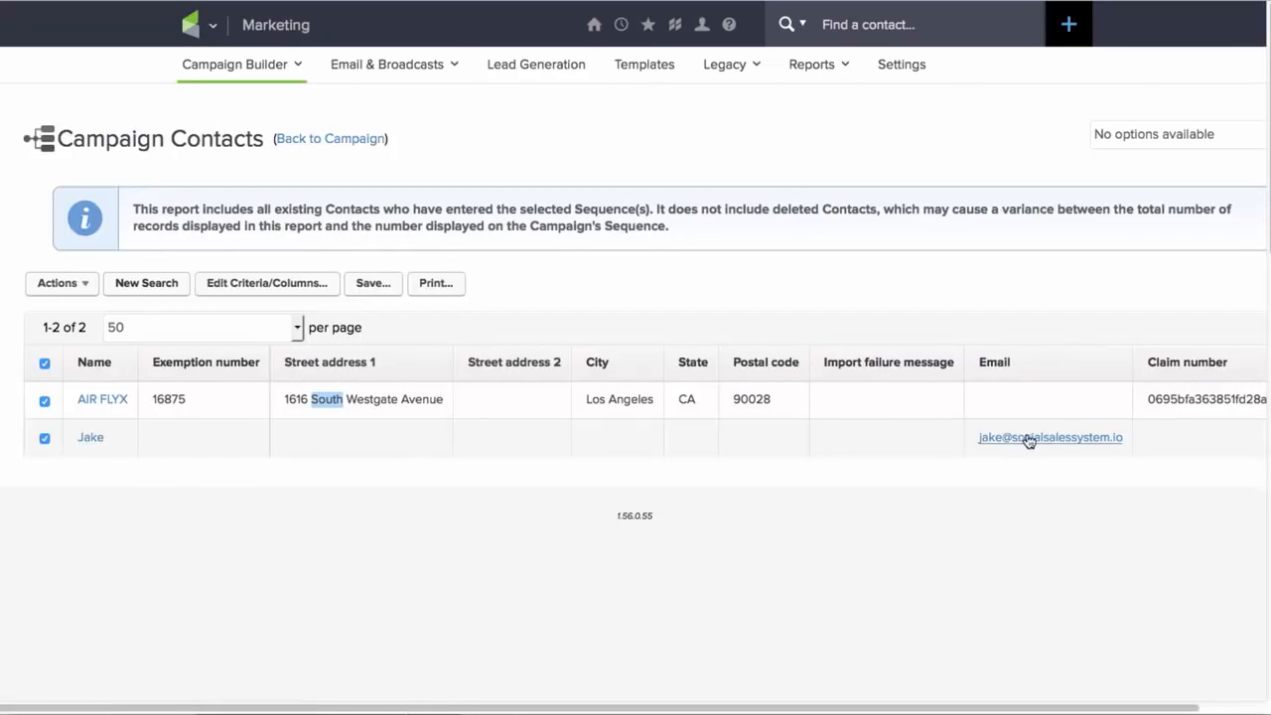
Open the newly submitted lead's contact record and check its general information, tags and recent email history
left_click(90, 437)
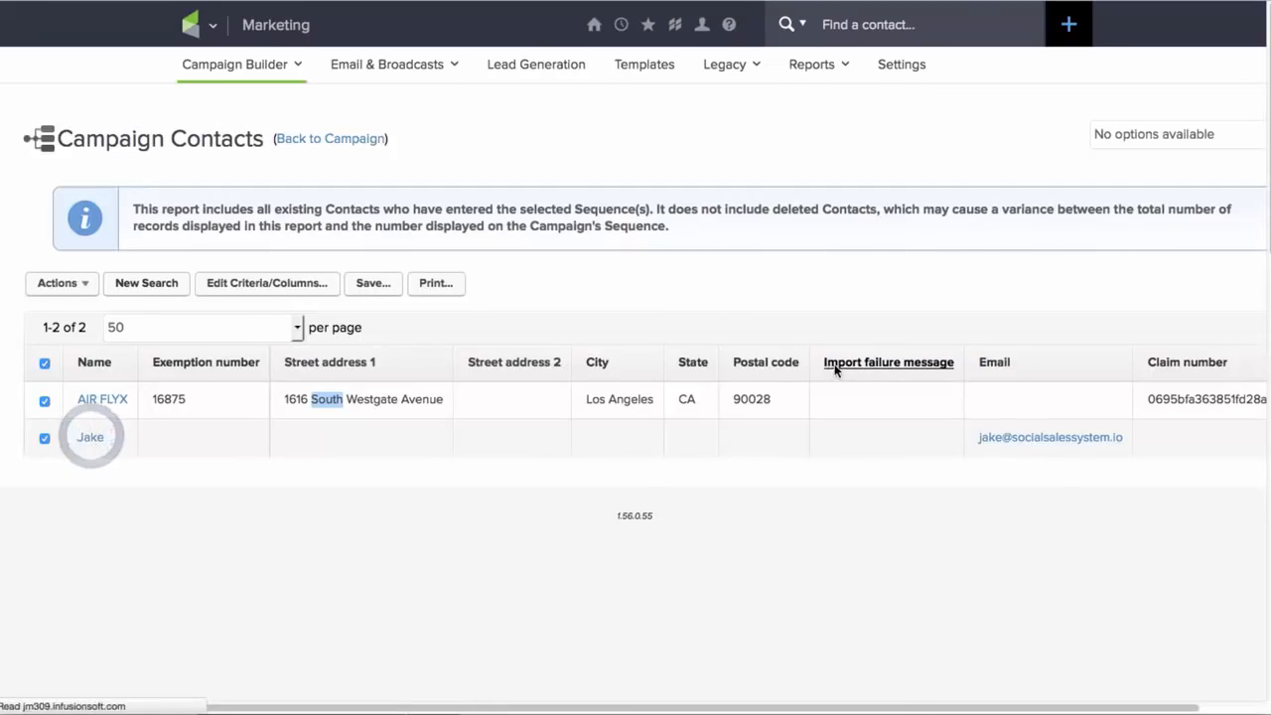
scroll(1003, 373, "down", 5)
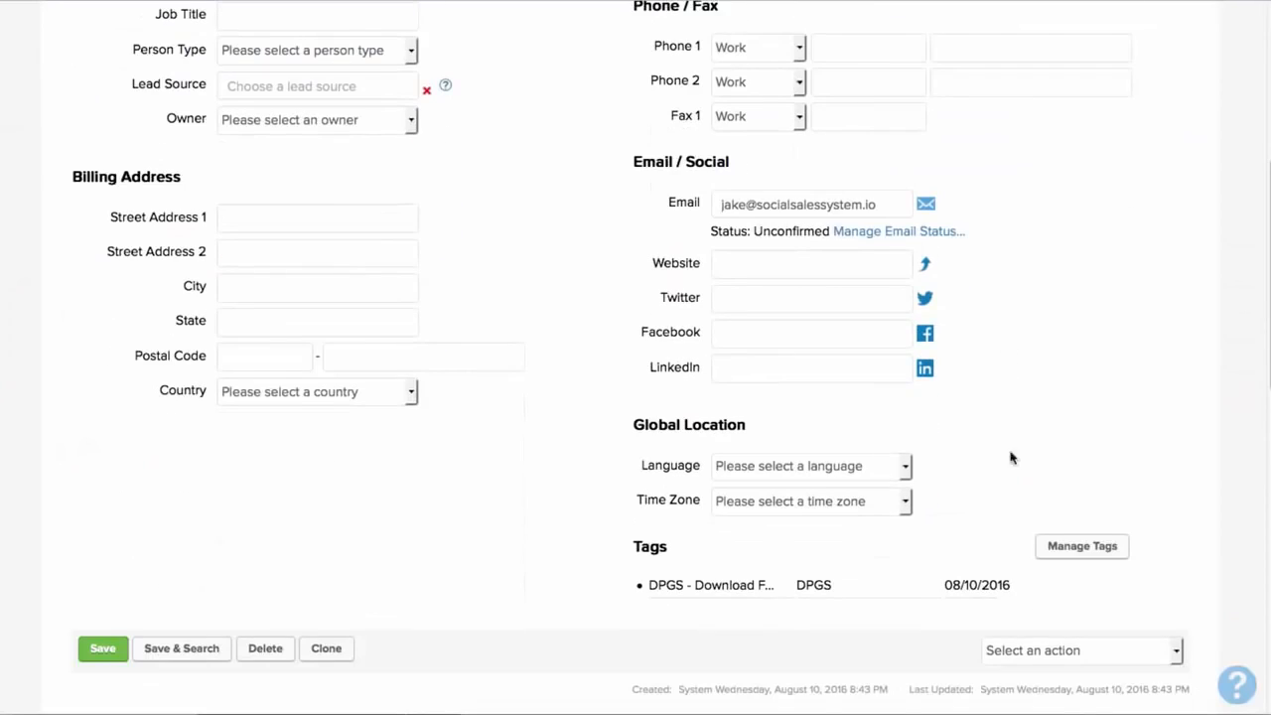
scroll(902, 576, "up", 5)
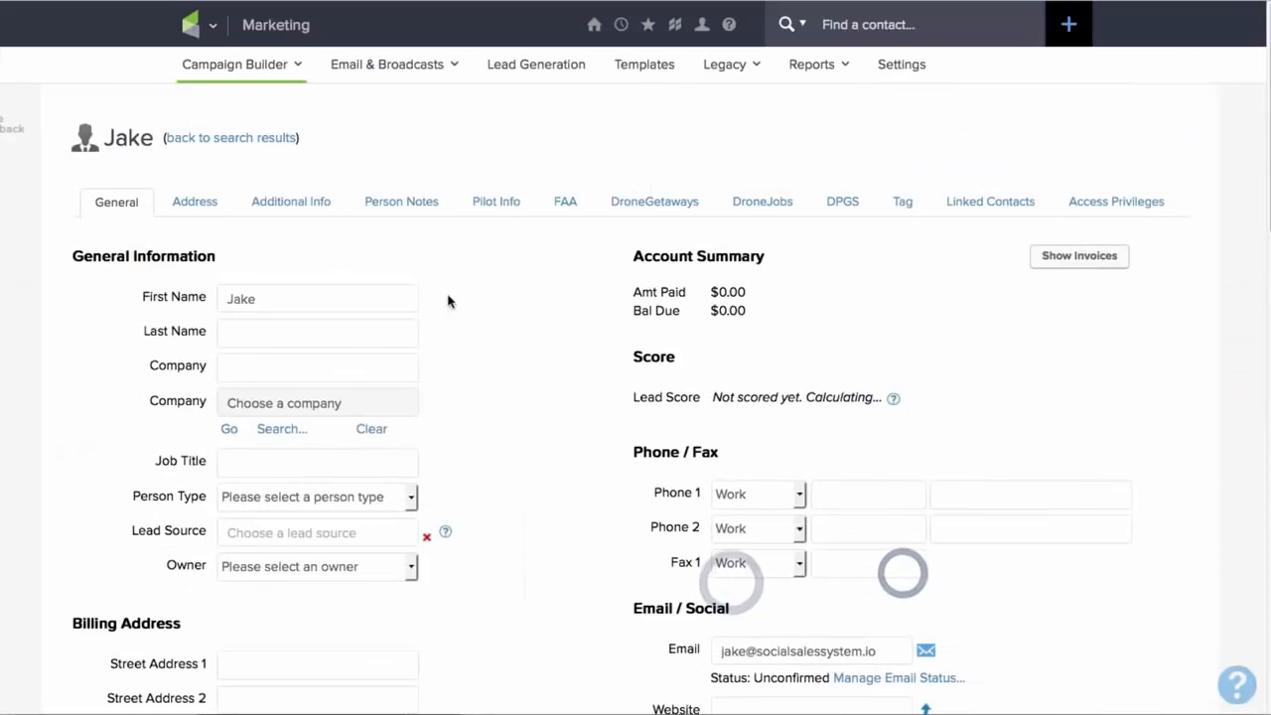
scroll(510, 340, "down", 15)
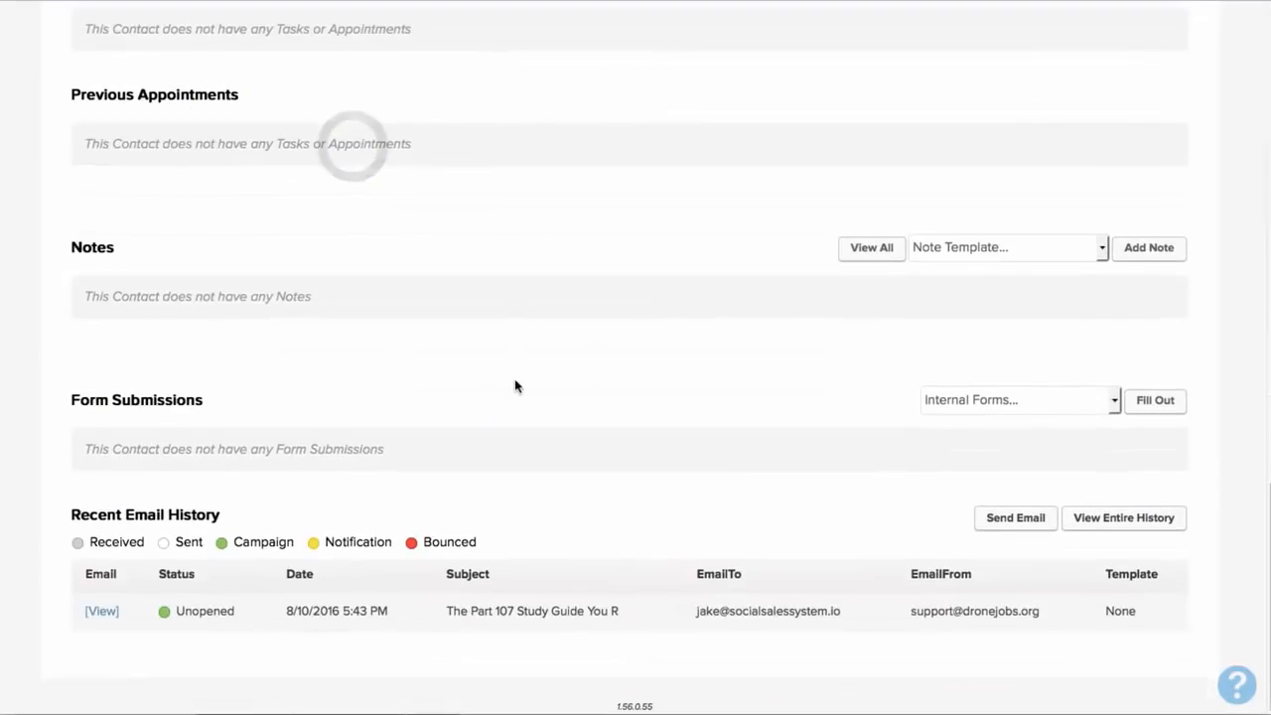
left_click_drag(447, 611, 617, 612)
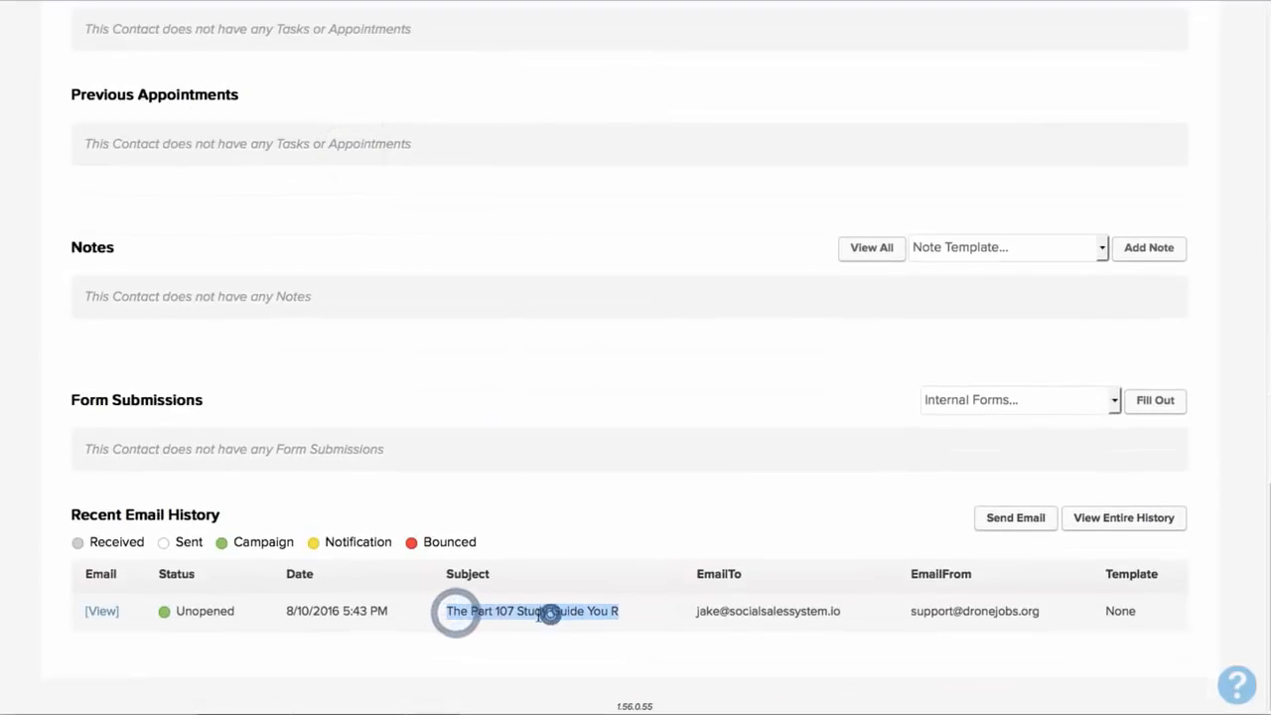
scroll(579, 613, "up", 10)
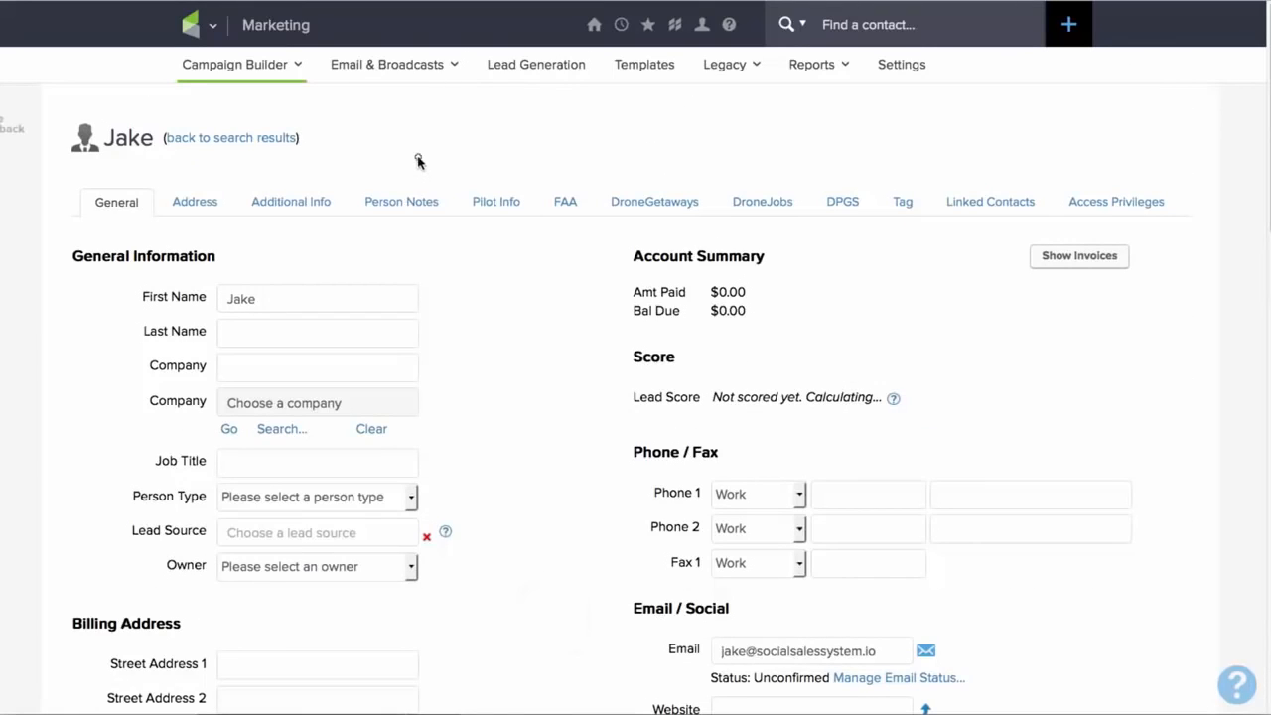
Go back to the campaign contacts list, check the other contact's street address, and return to the campaign
left_click(417, 159)
left_click(262, 144)
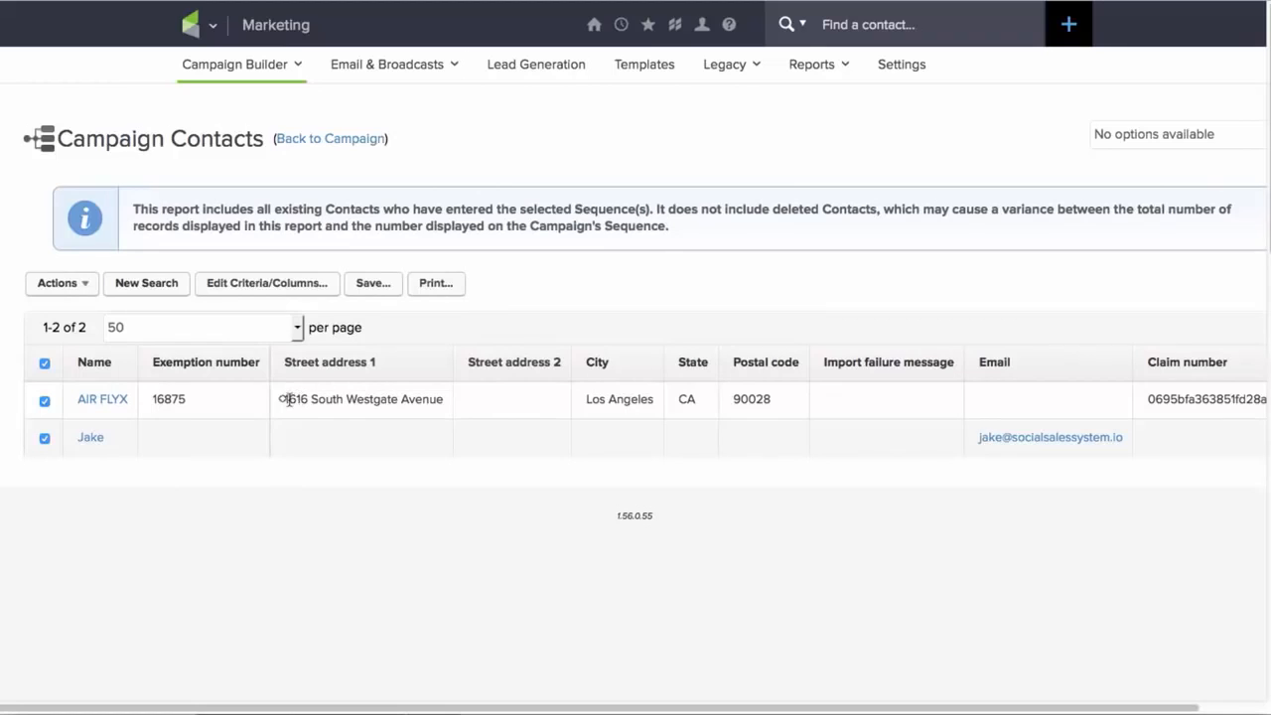
left_click_drag(286, 399, 438, 398)
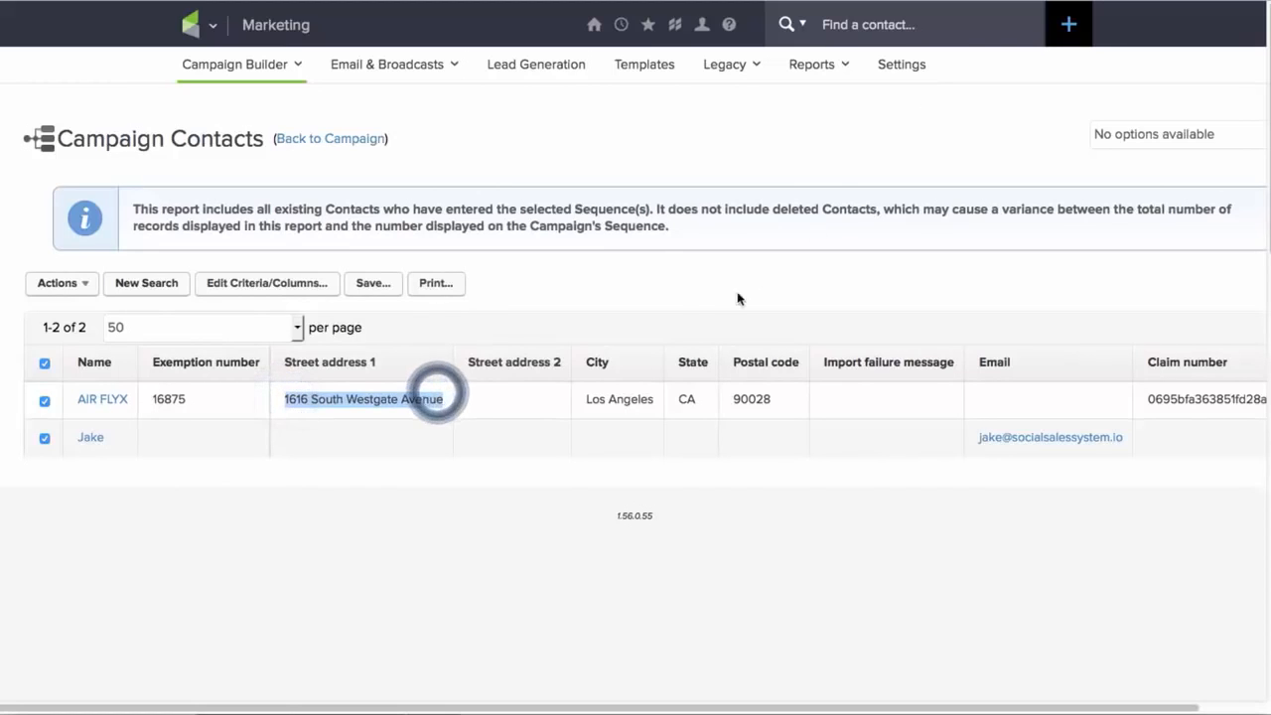
left_click(680, 308)
left_click(325, 138)
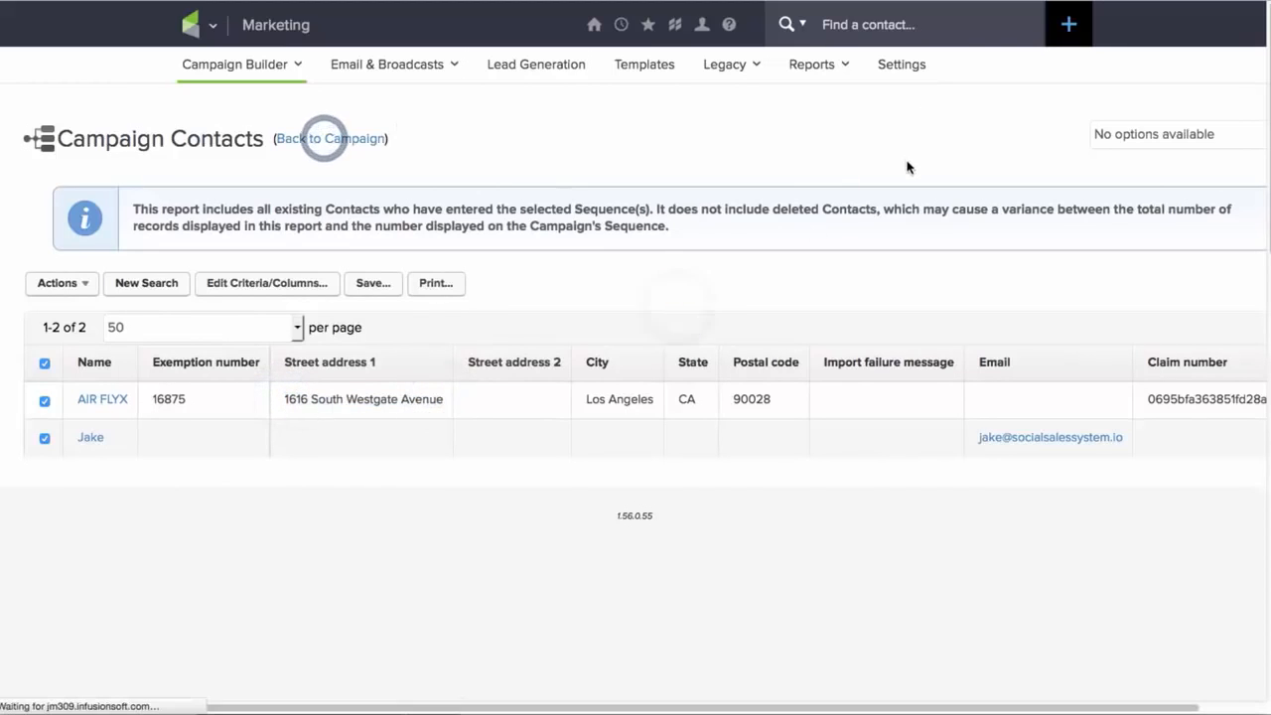